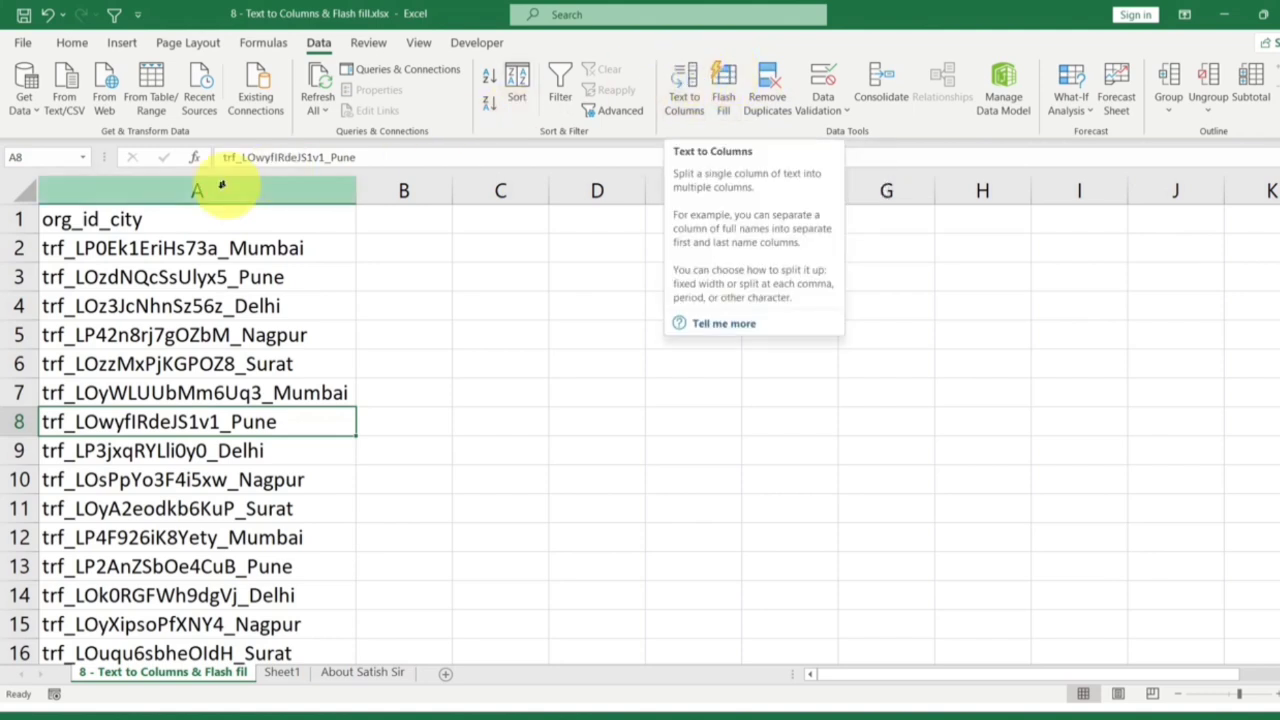
Select the org_id_city column A and launch the Text to Columns wizard
left_click(199, 189)
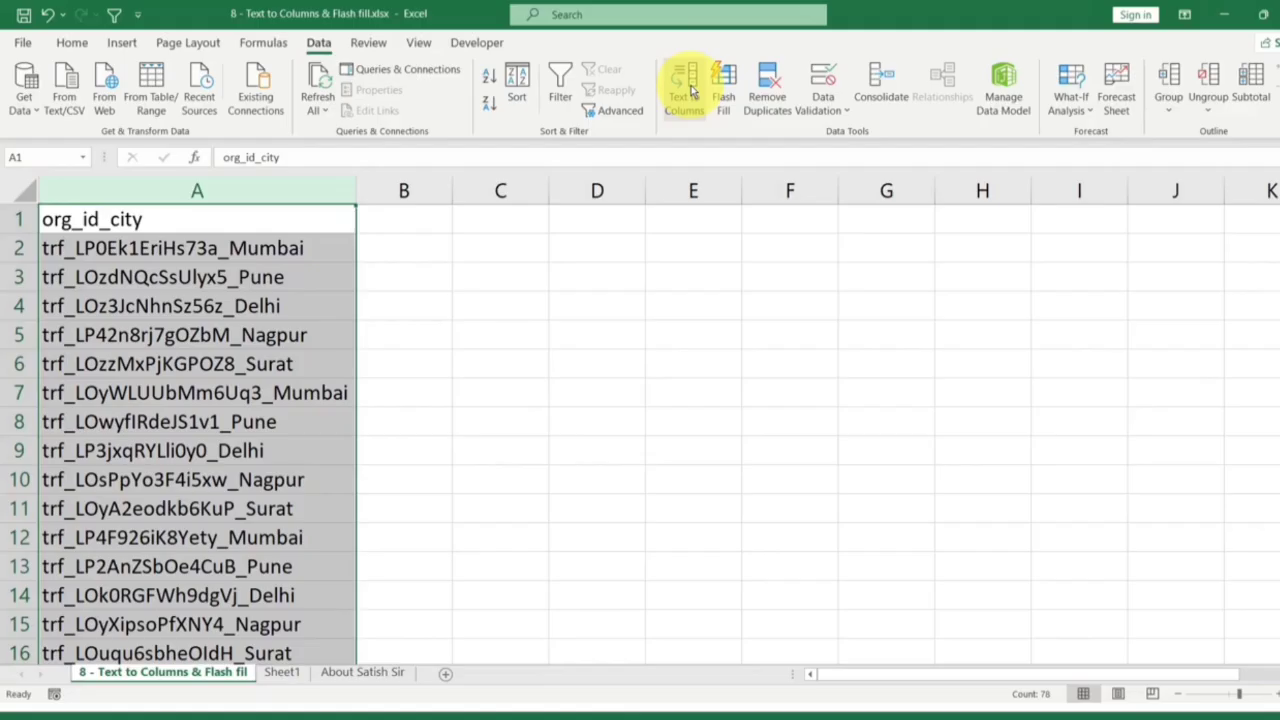
left_click(690, 88)
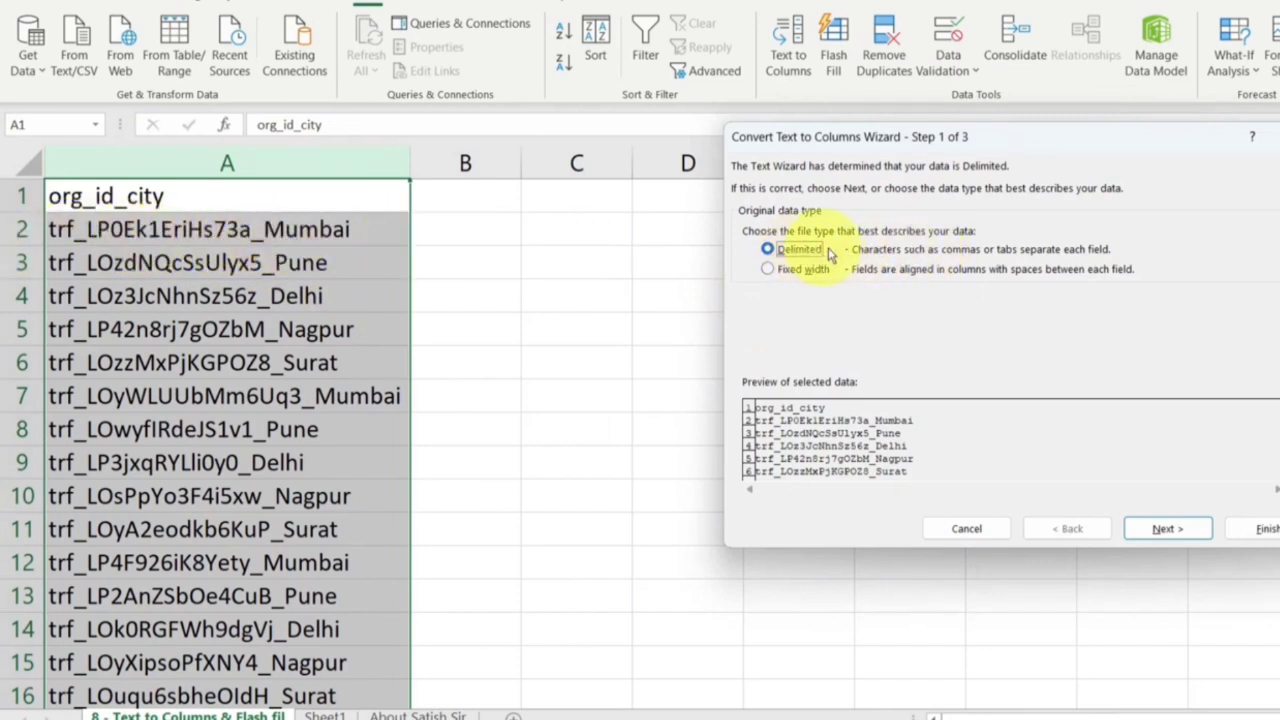
Try Fixed width breaks after org and after the id code, then return and choose Delimited
left_click(812, 276)
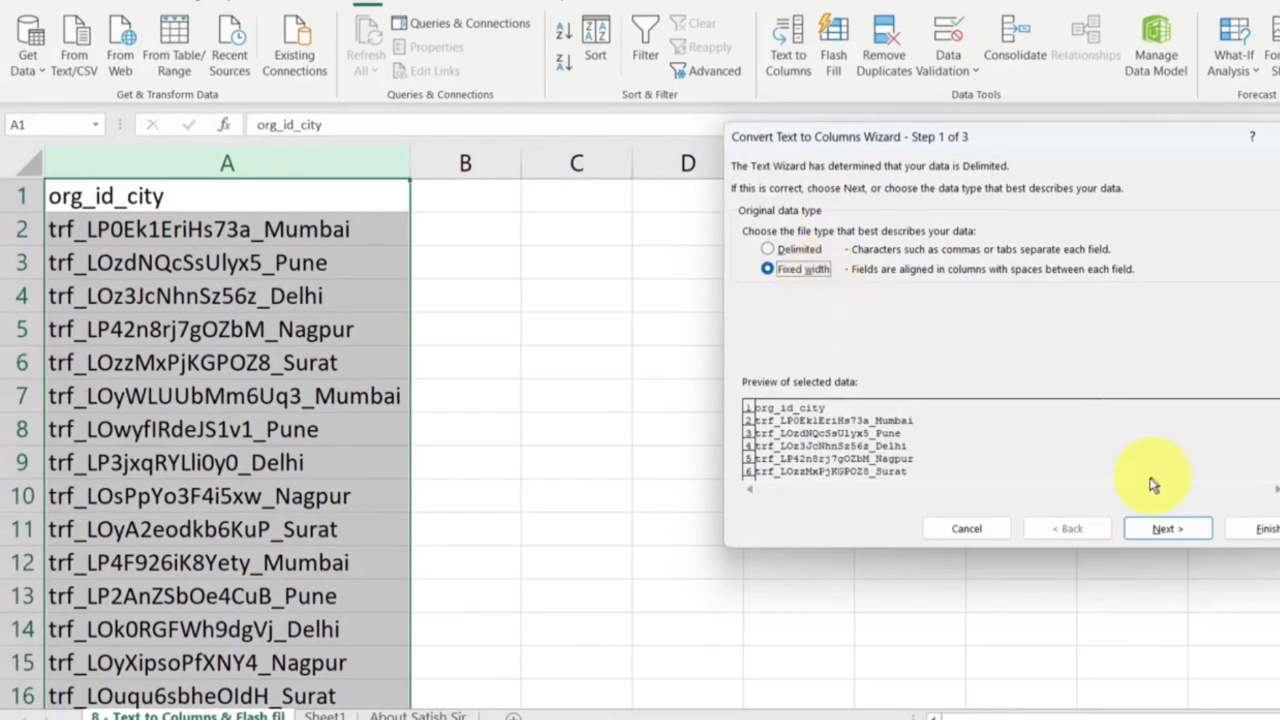
left_click(1163, 528)
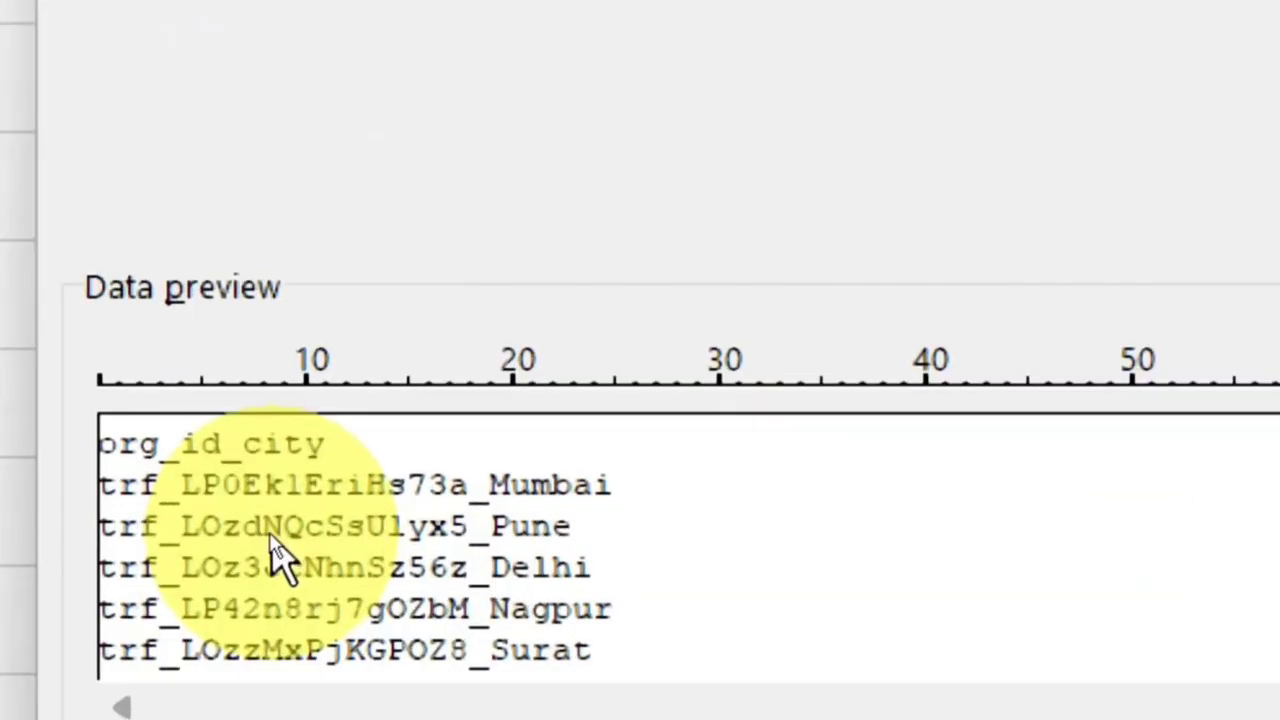
left_click(160, 395)
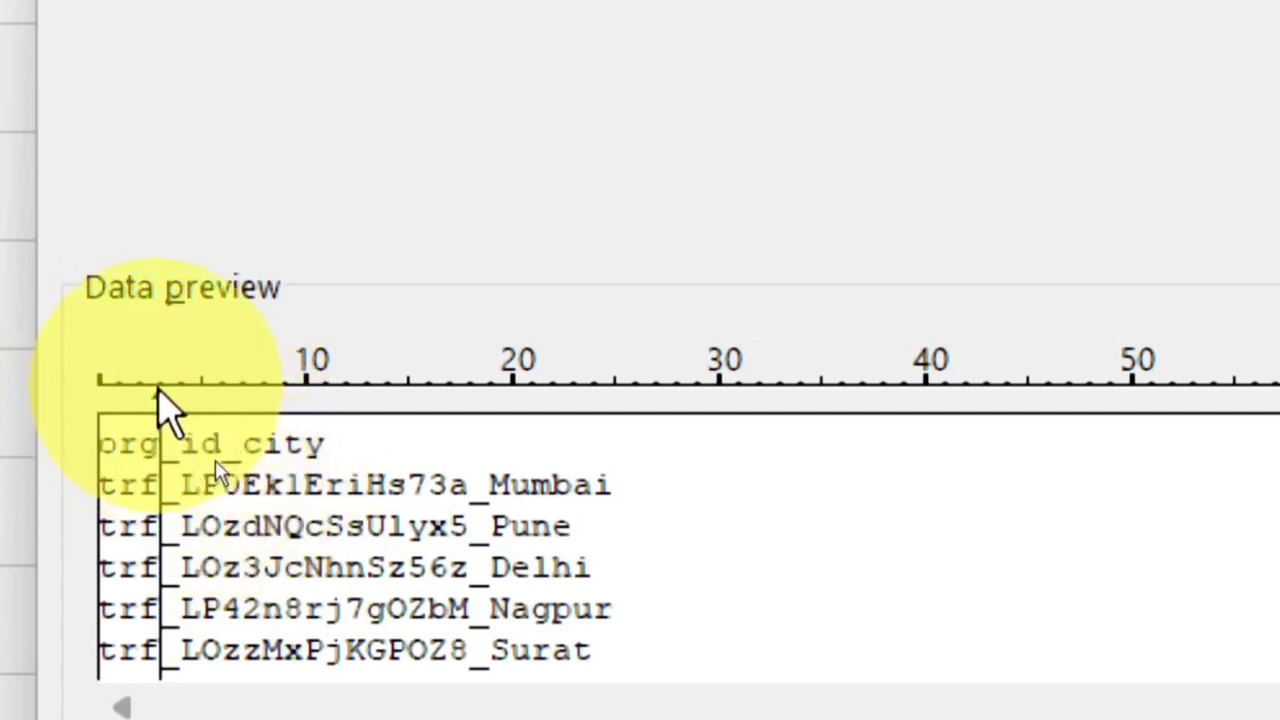
left_click_drag(223, 385, 479, 405)
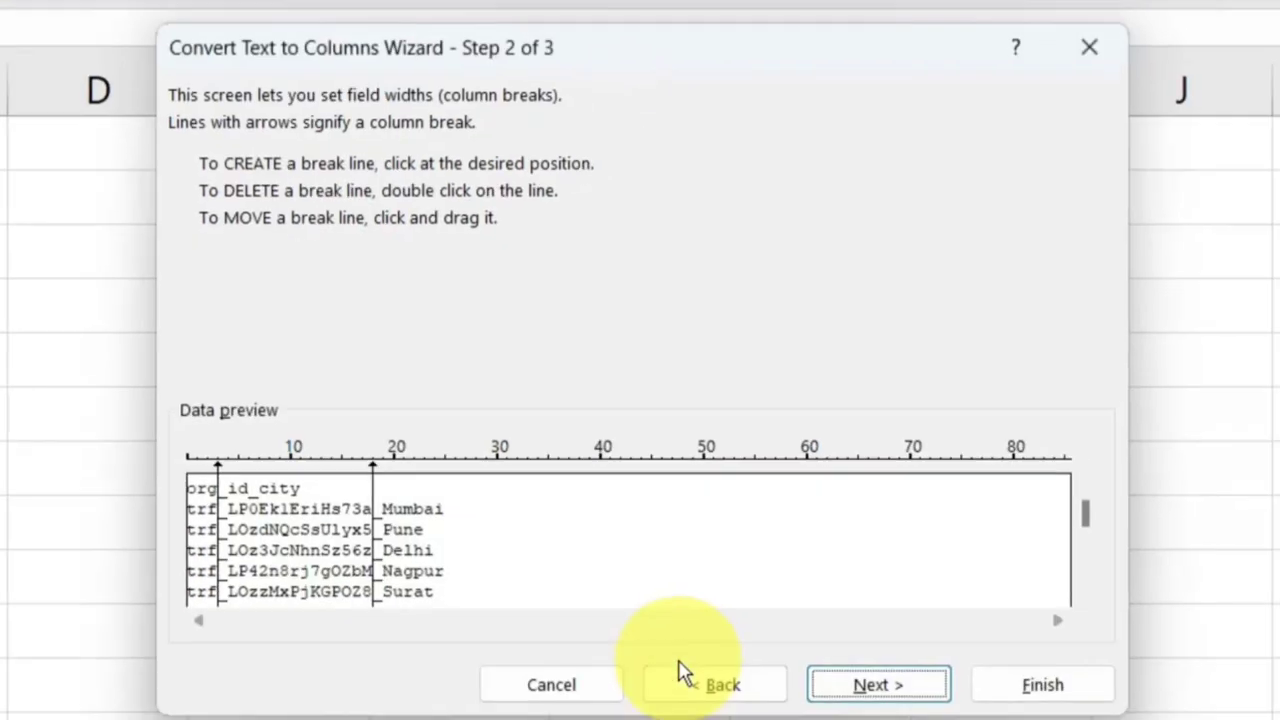
left_click(683, 682)
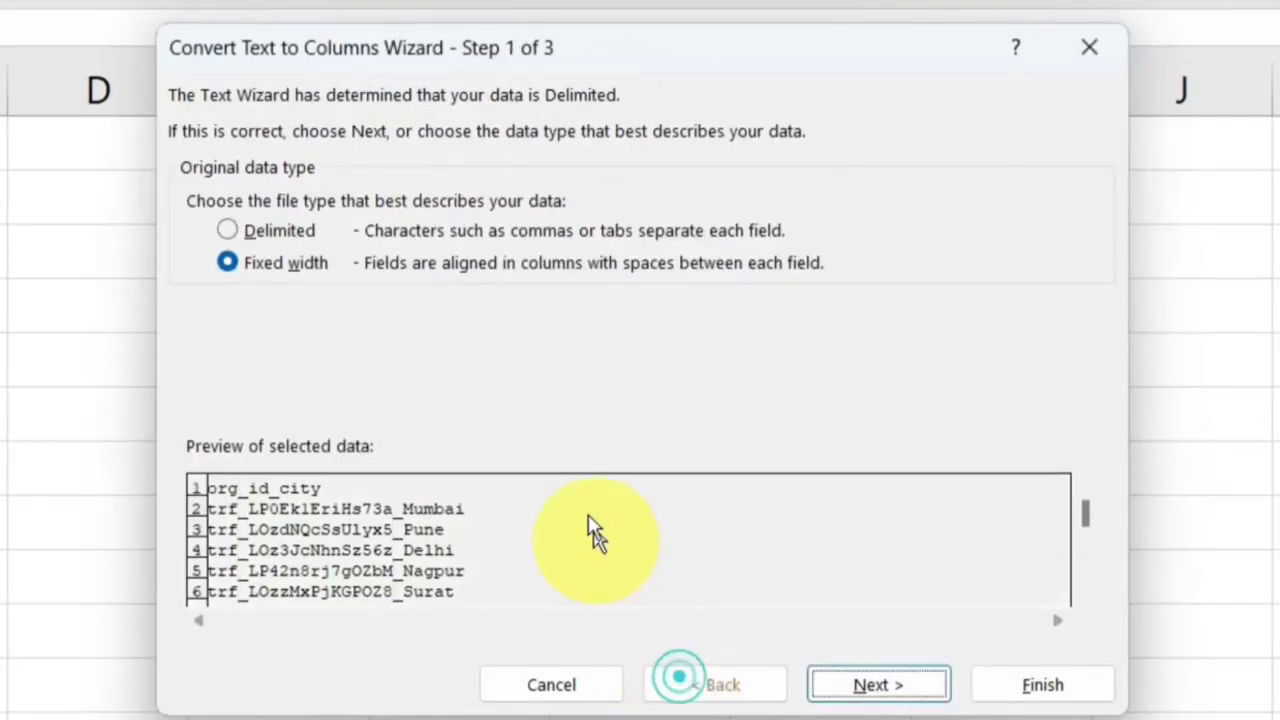
left_click(290, 236)
Untick Tab and set the underscore _ as the Other delimiter
left_click(857, 684)
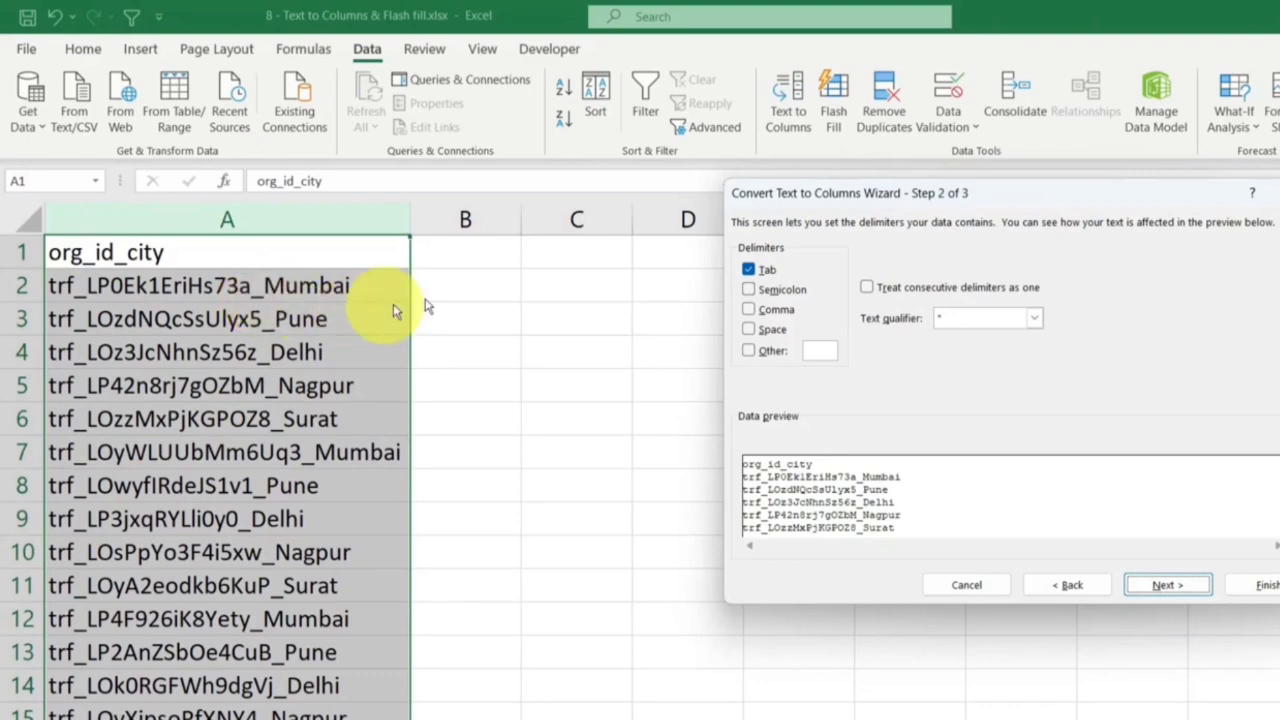
left_click(766, 271)
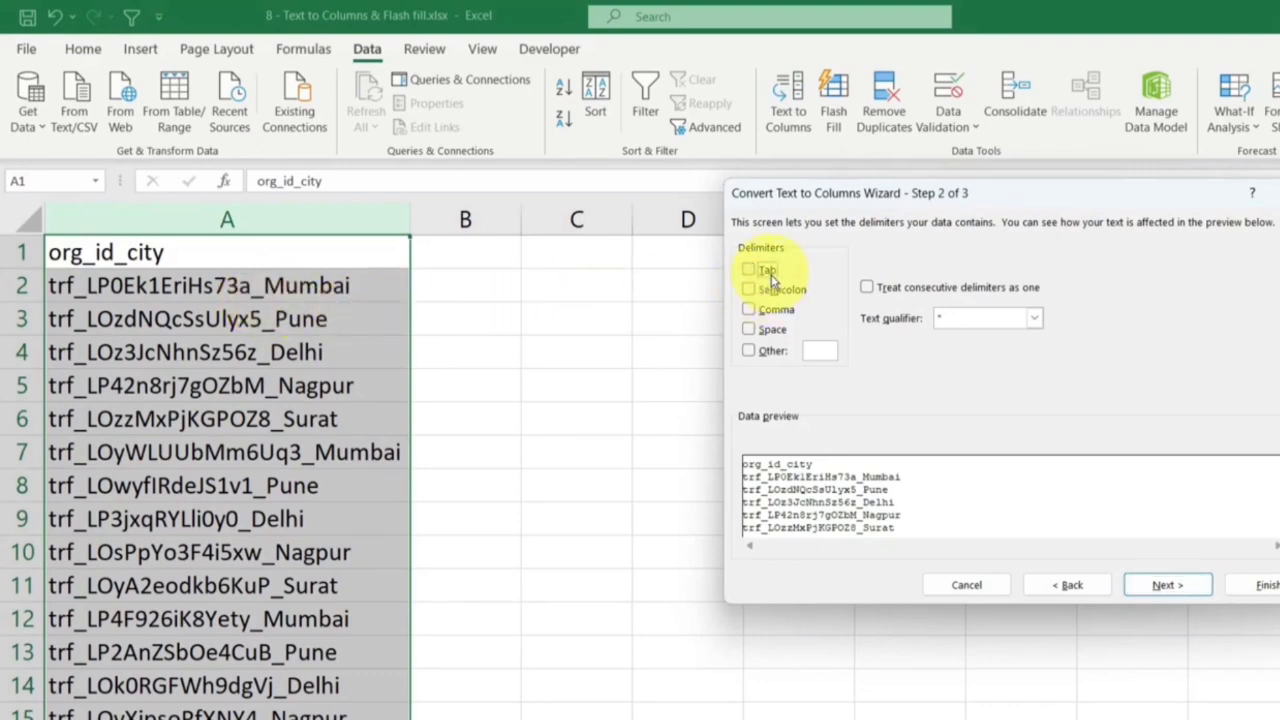
left_click(772, 290)
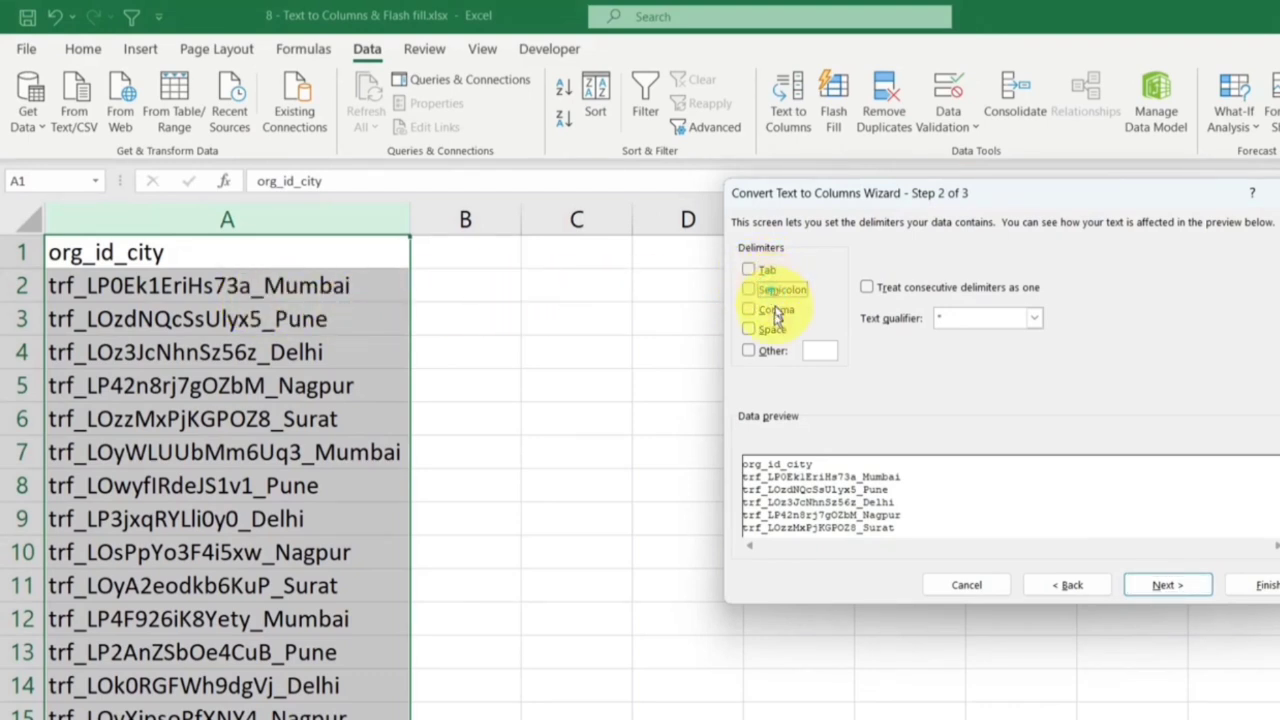
left_click(772, 331)
left_click(772, 331)
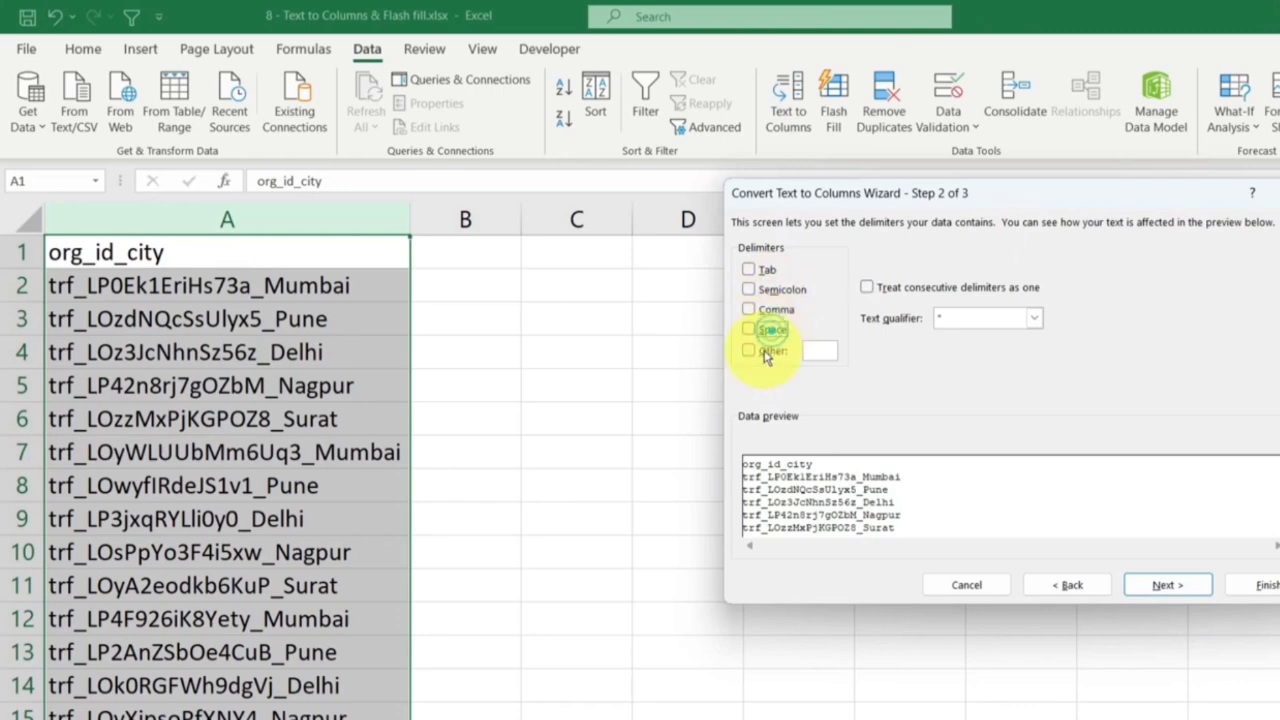
left_click(770, 350)
left_click(814, 350)
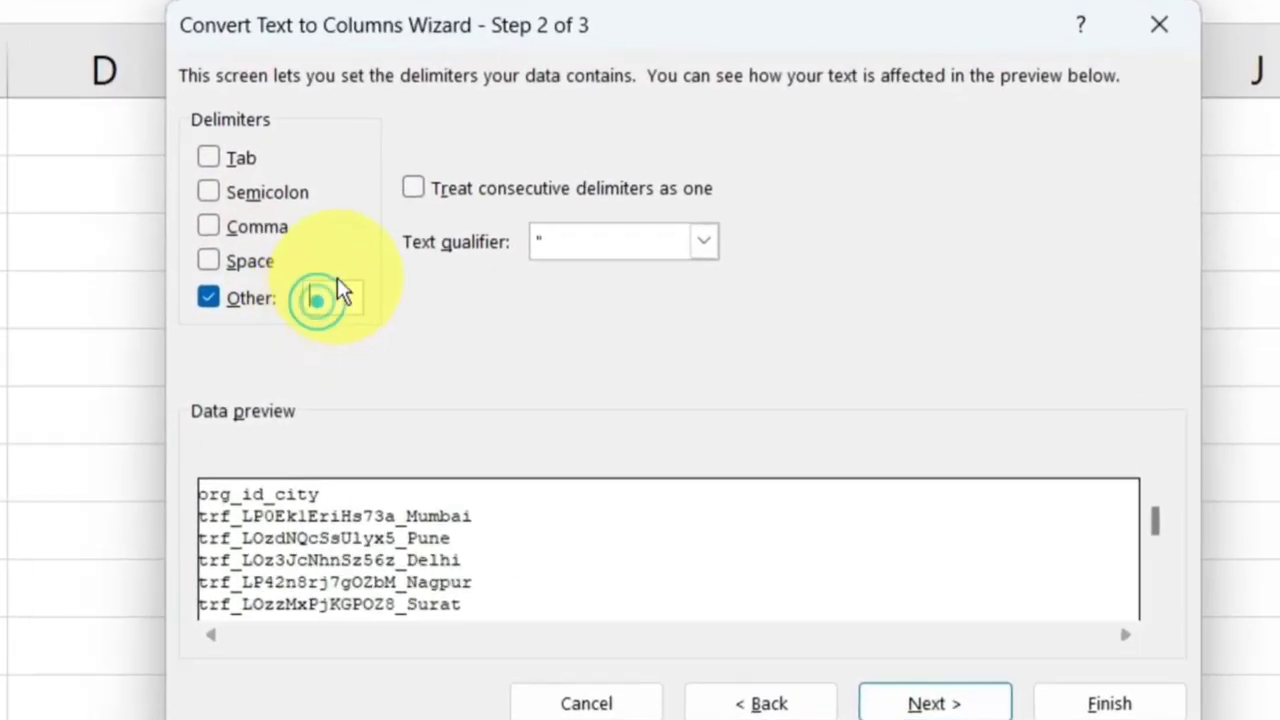
type("_")
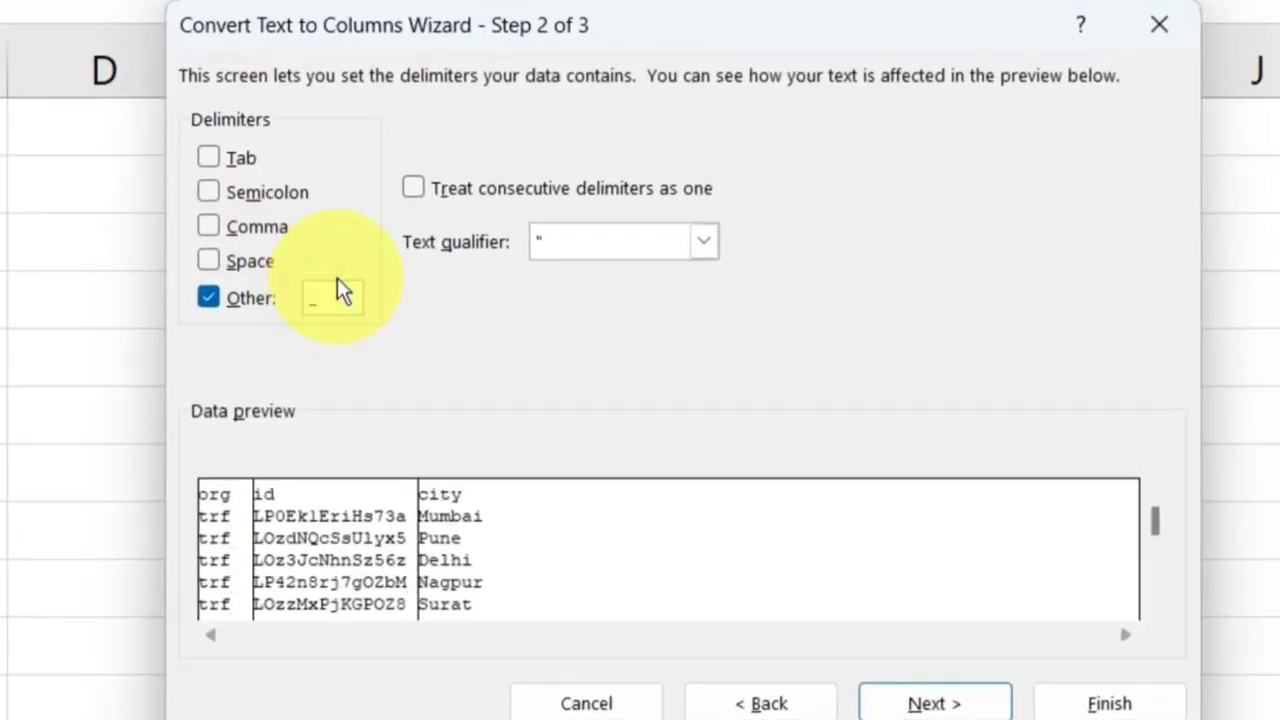
key("BackSpace")
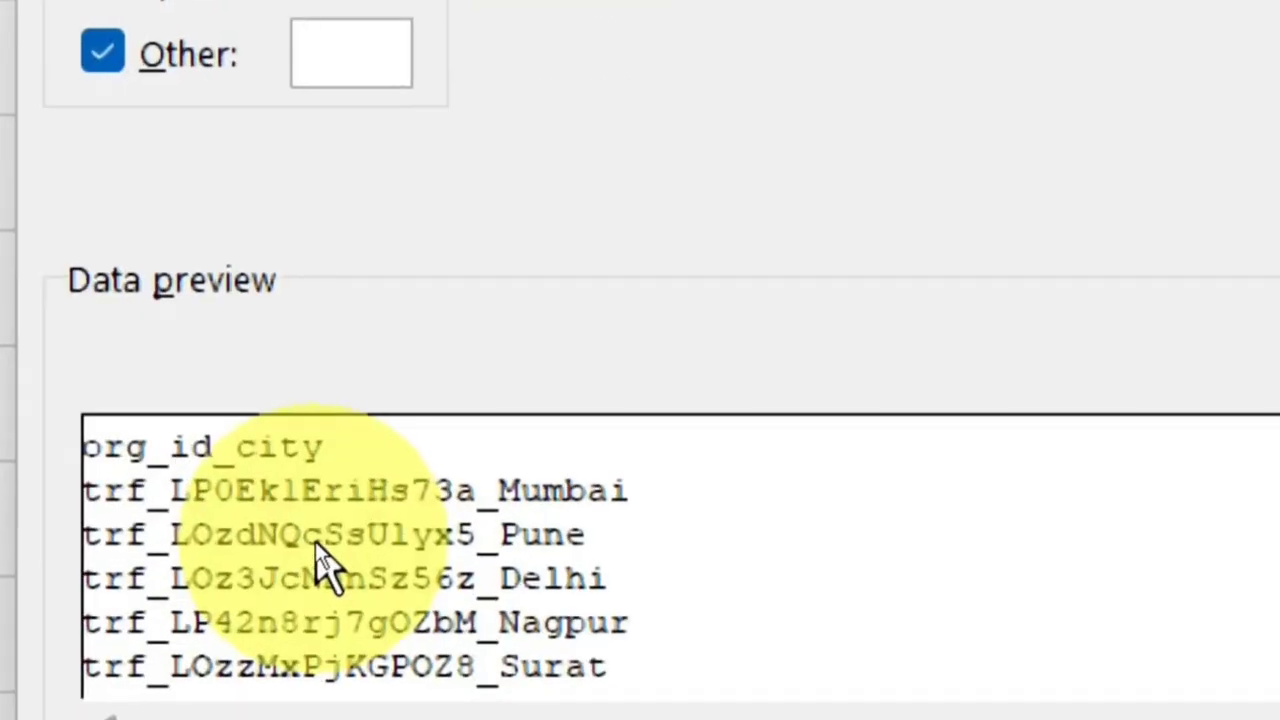
type("_")
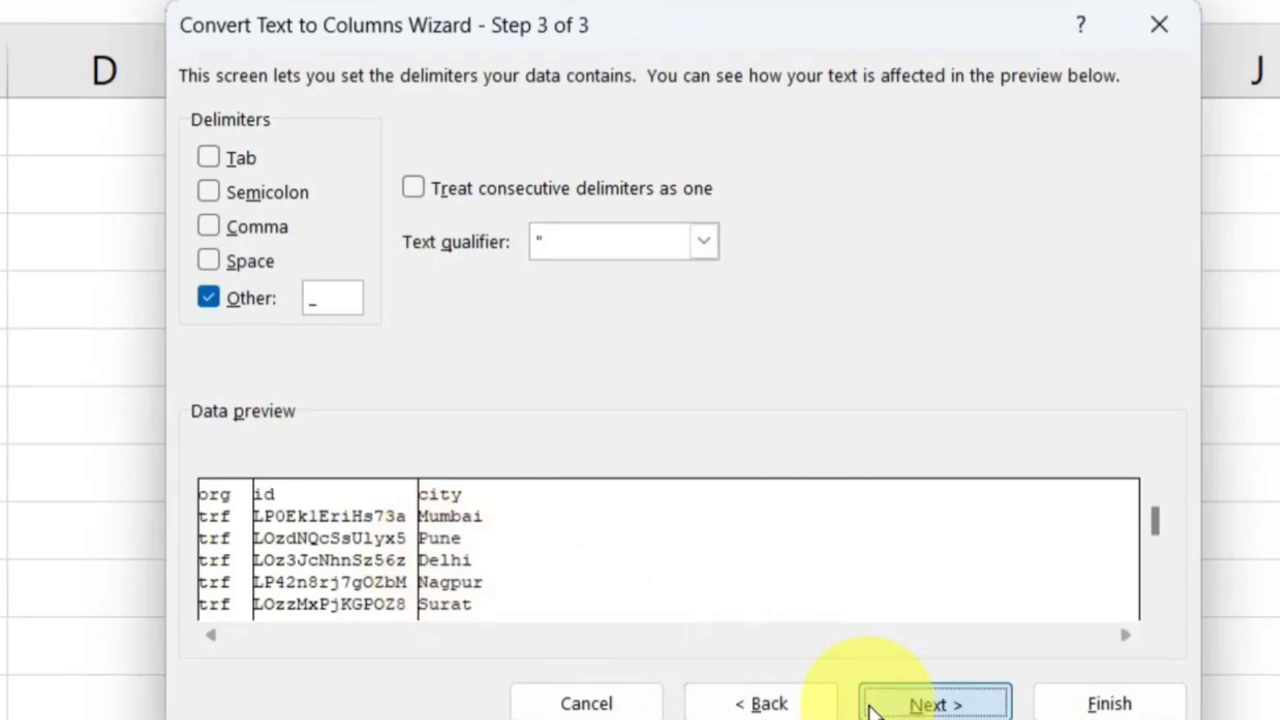
Keep General as the data format for all three columns
left_click(872, 708)
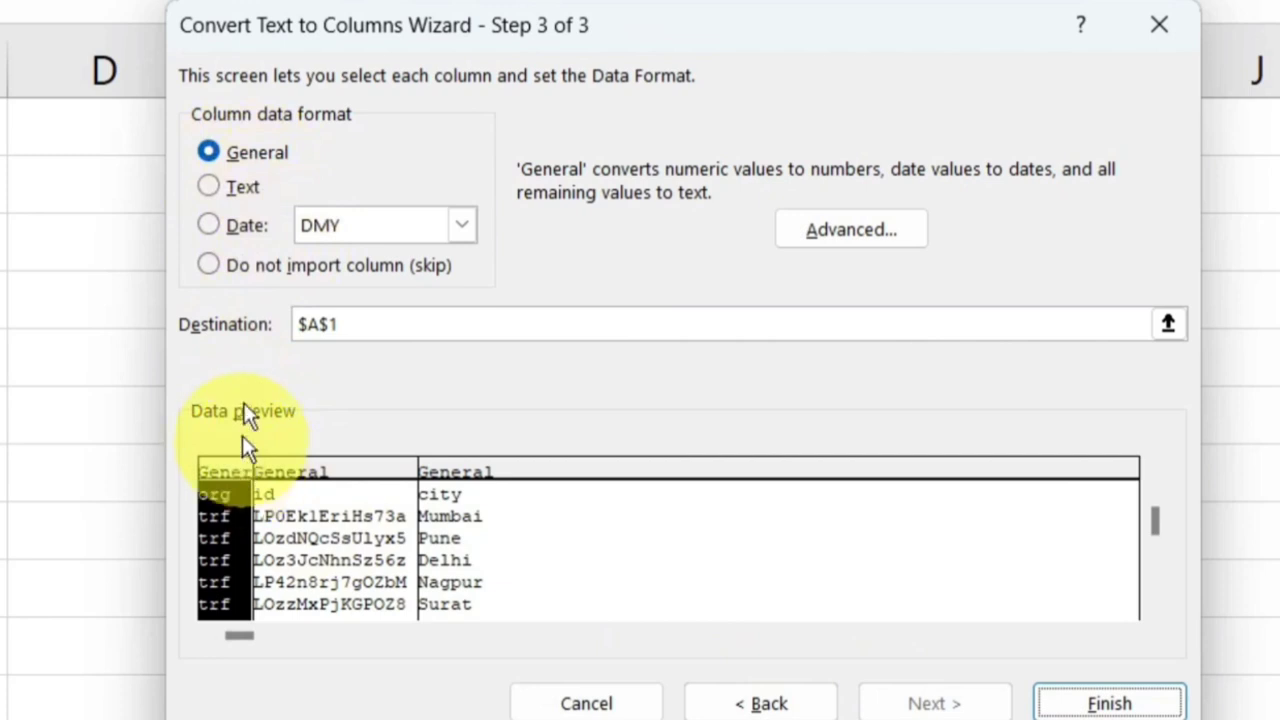
left_click(238, 158)
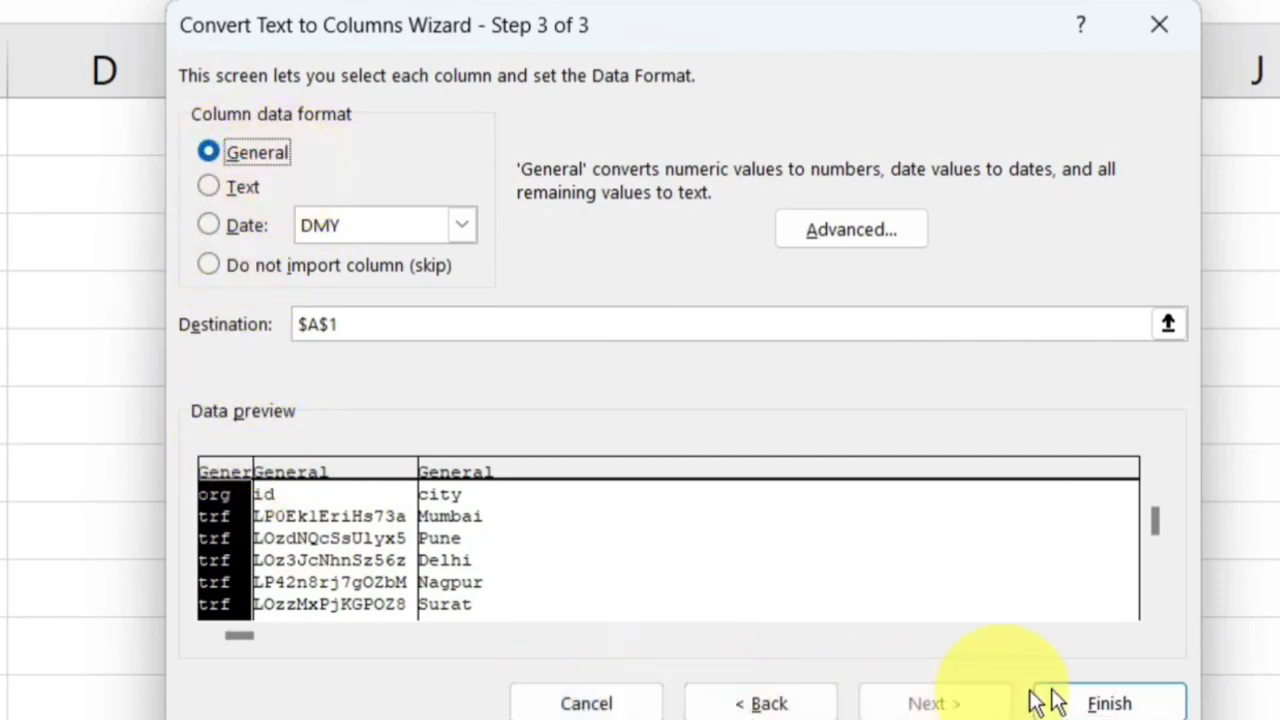
left_click(1100, 697)
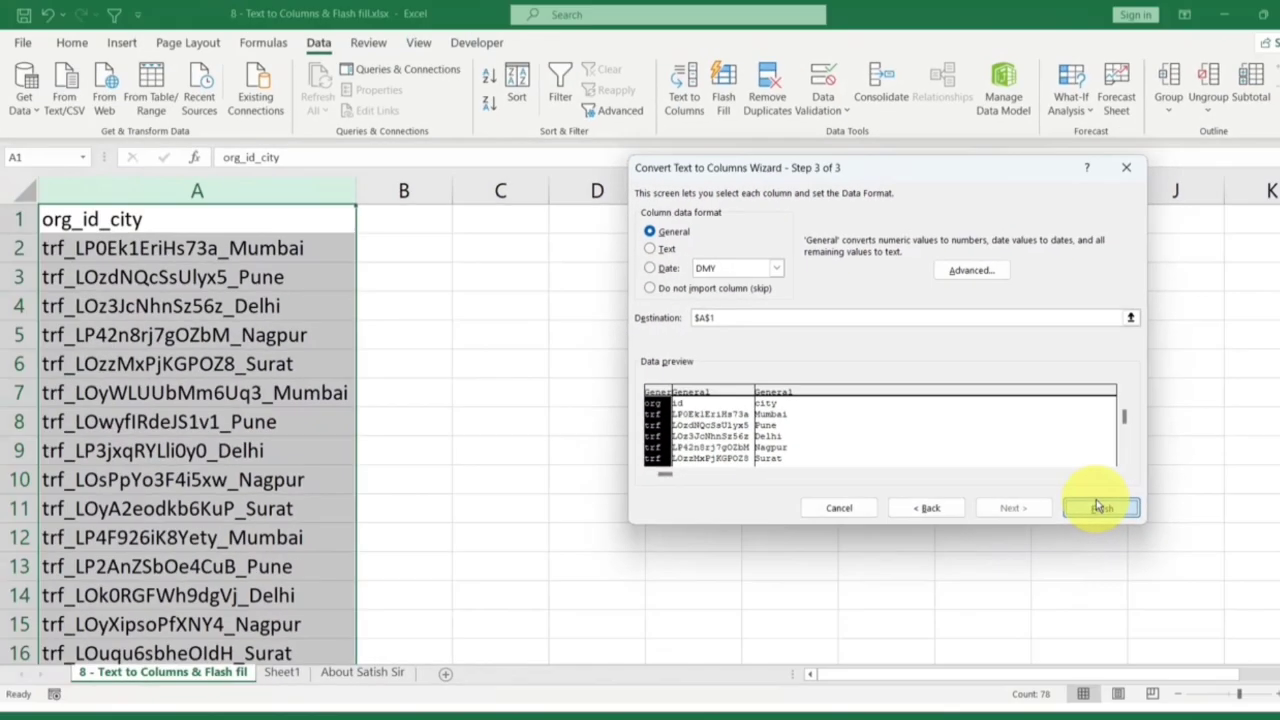
Finish the split into org, id and city and fit columns A–C to their contents
left_click(1100, 508)
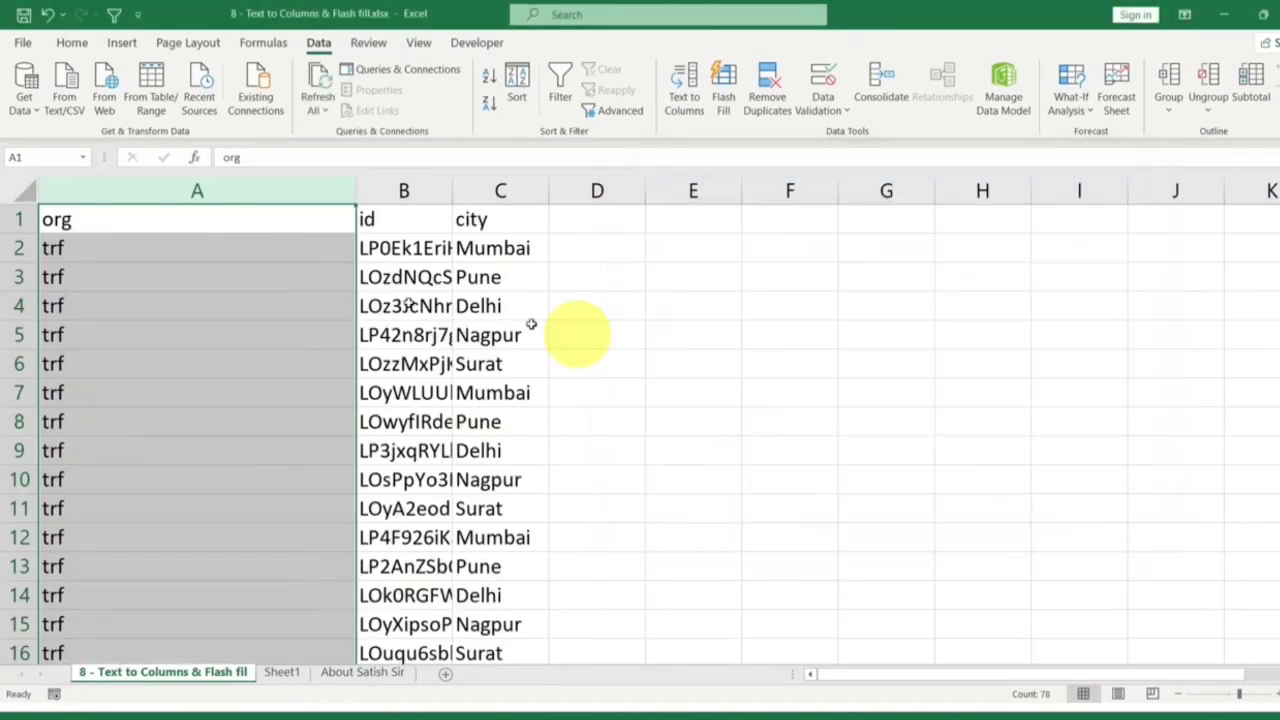
left_click_drag(355, 191, 264, 195)
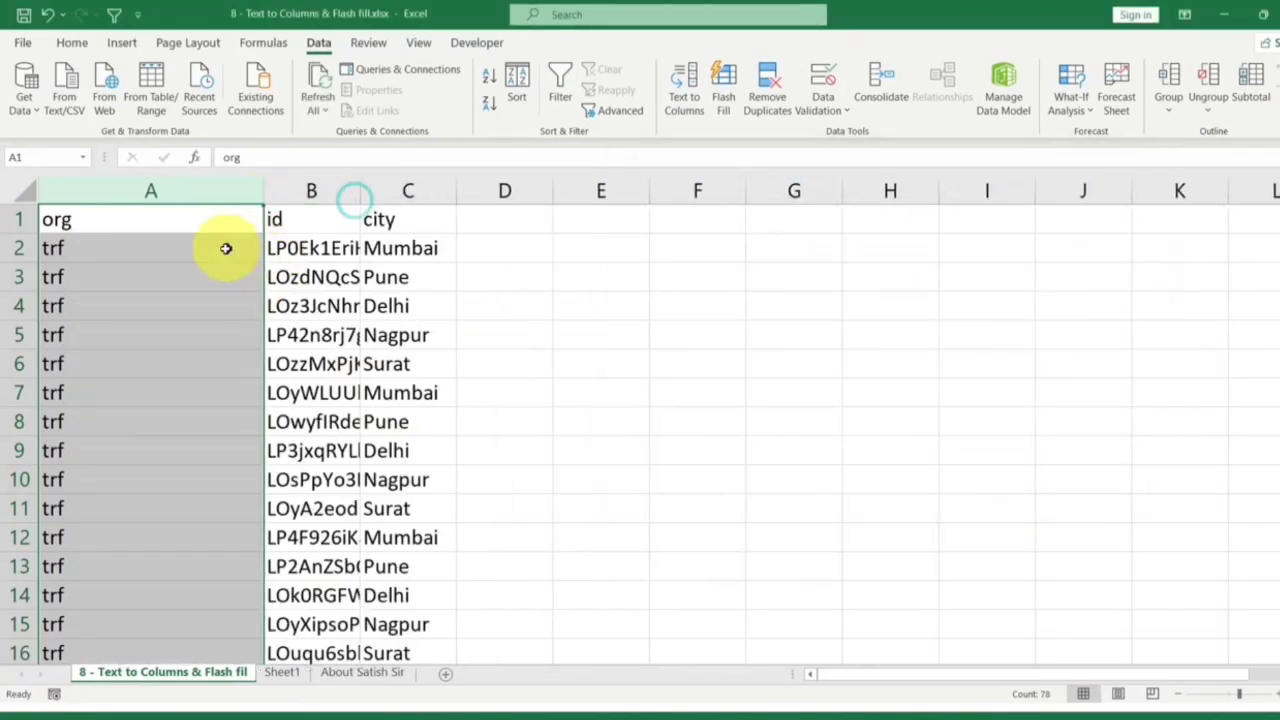
left_click_drag(360, 191, 415, 193)
left_click_drag(511, 192, 516, 192)
left_click(486, 191)
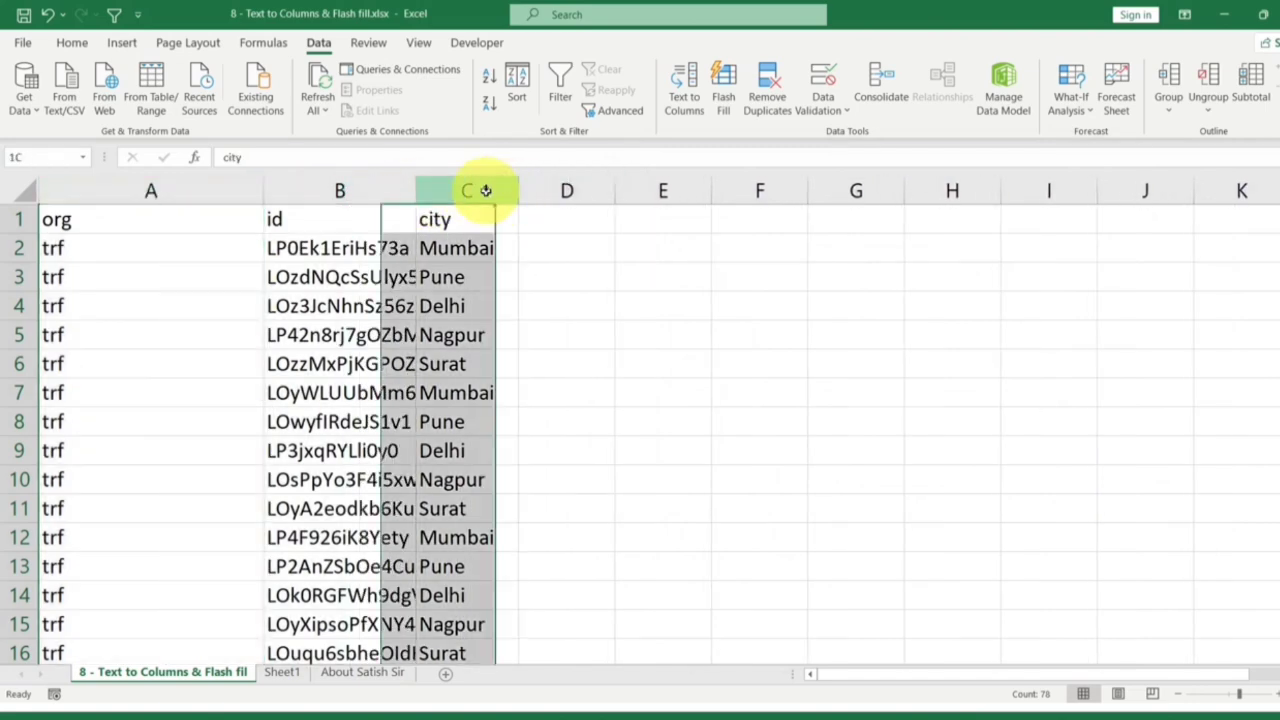
double_click(417, 189)
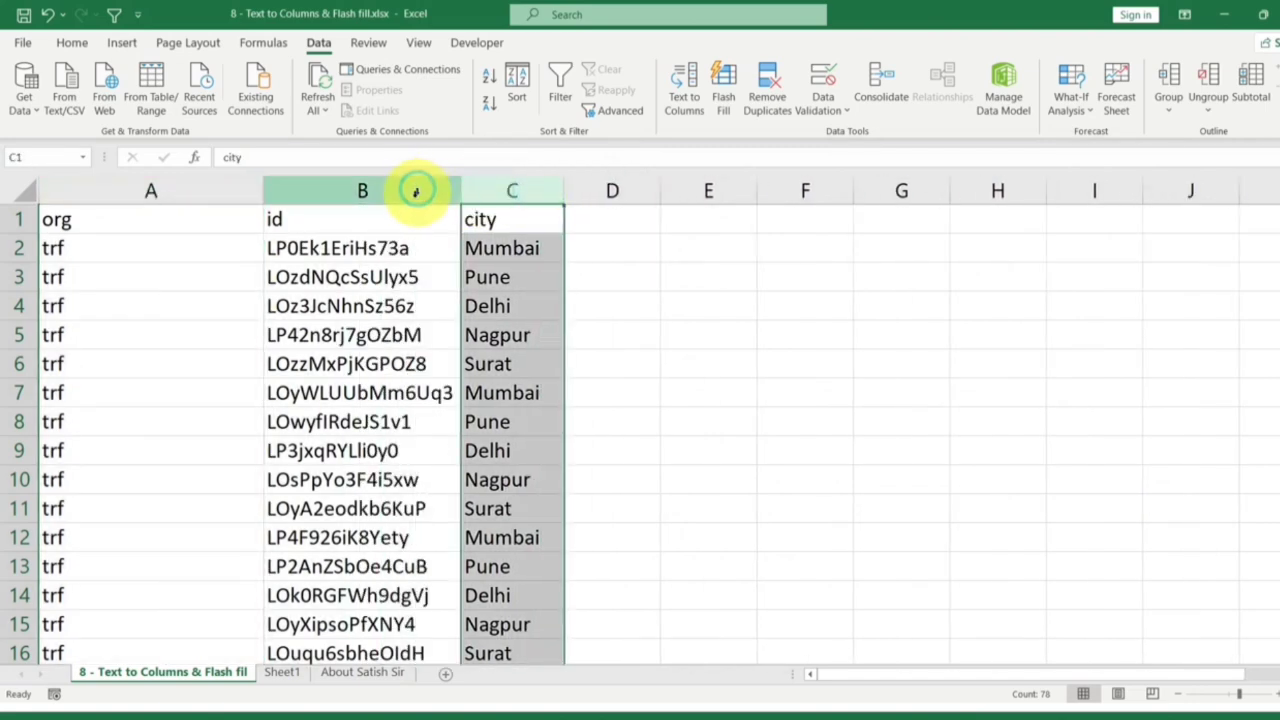
double_click(264, 195)
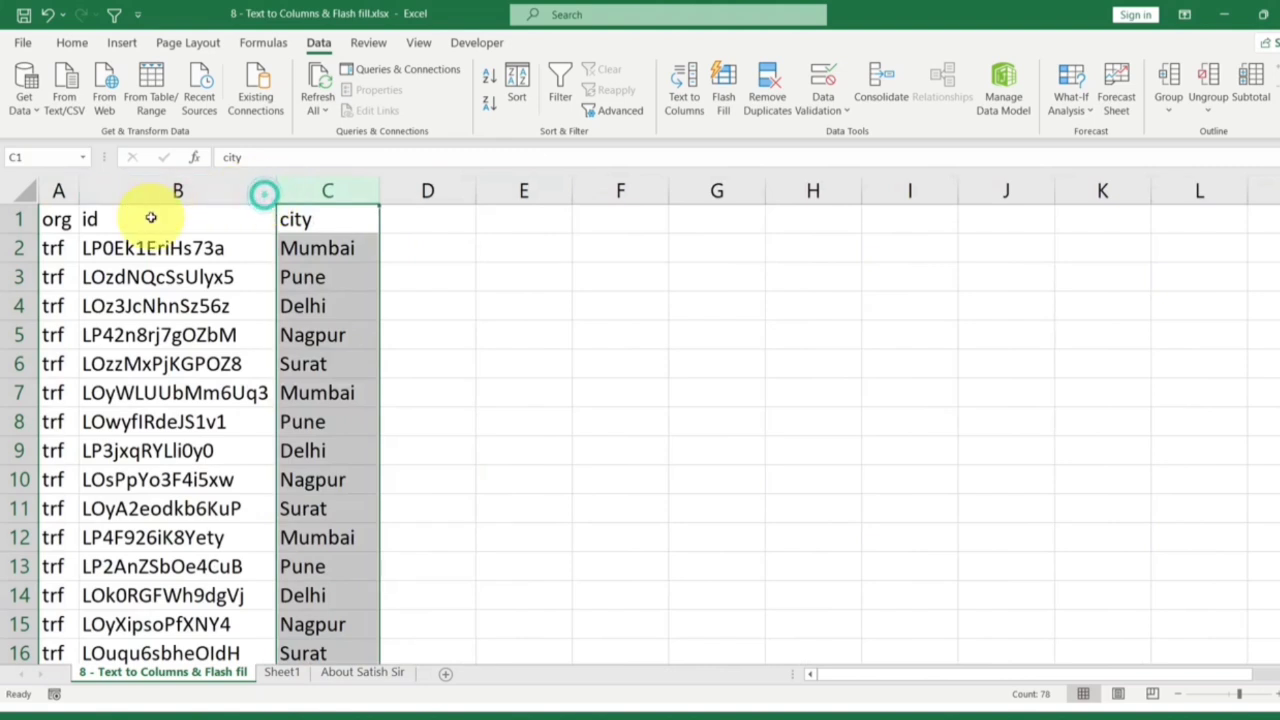
left_click_drag(274, 200, 95, 195)
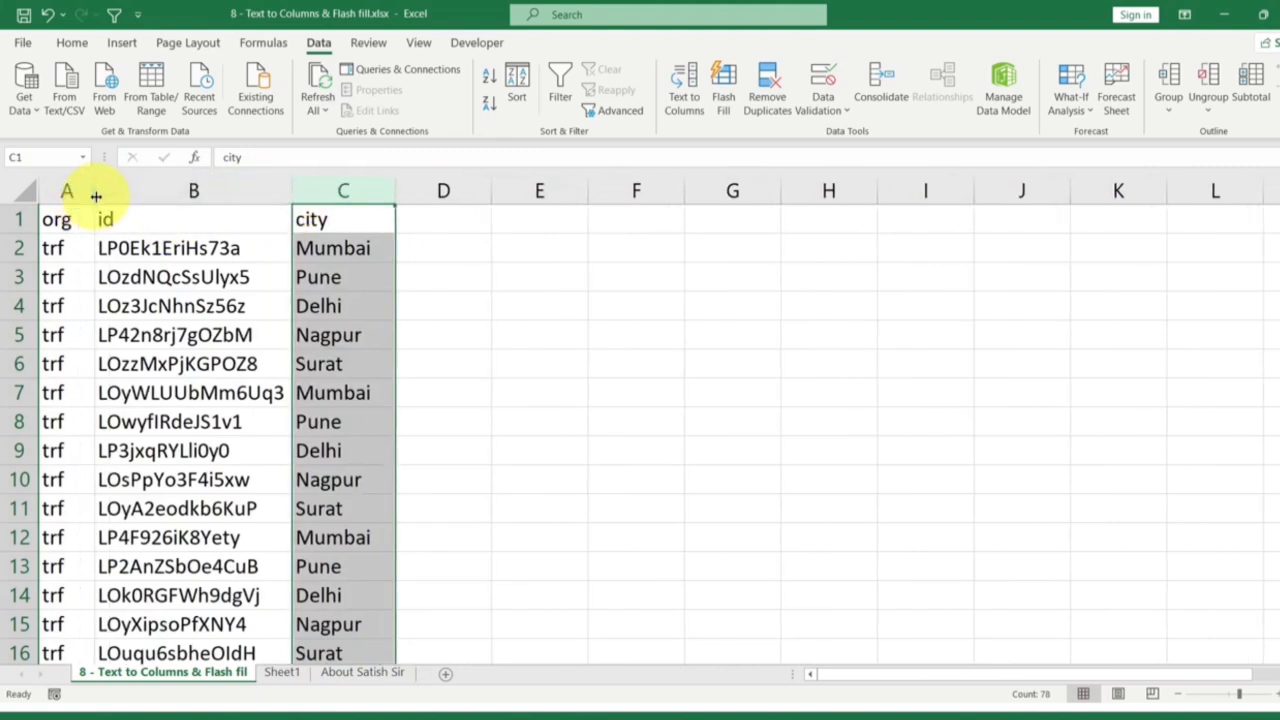
Select the split data in rows 2–10, then check Sheet1 and come back
left_click(101, 193)
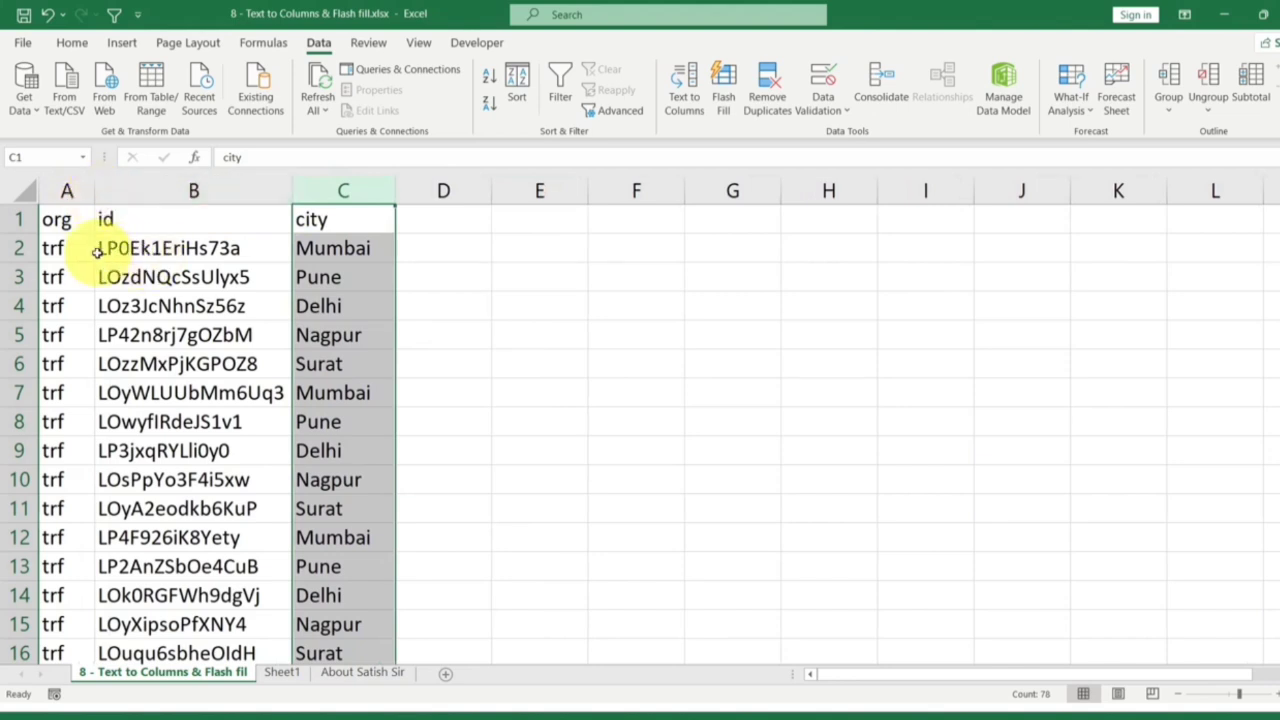
left_click_drag(77, 248, 323, 472)
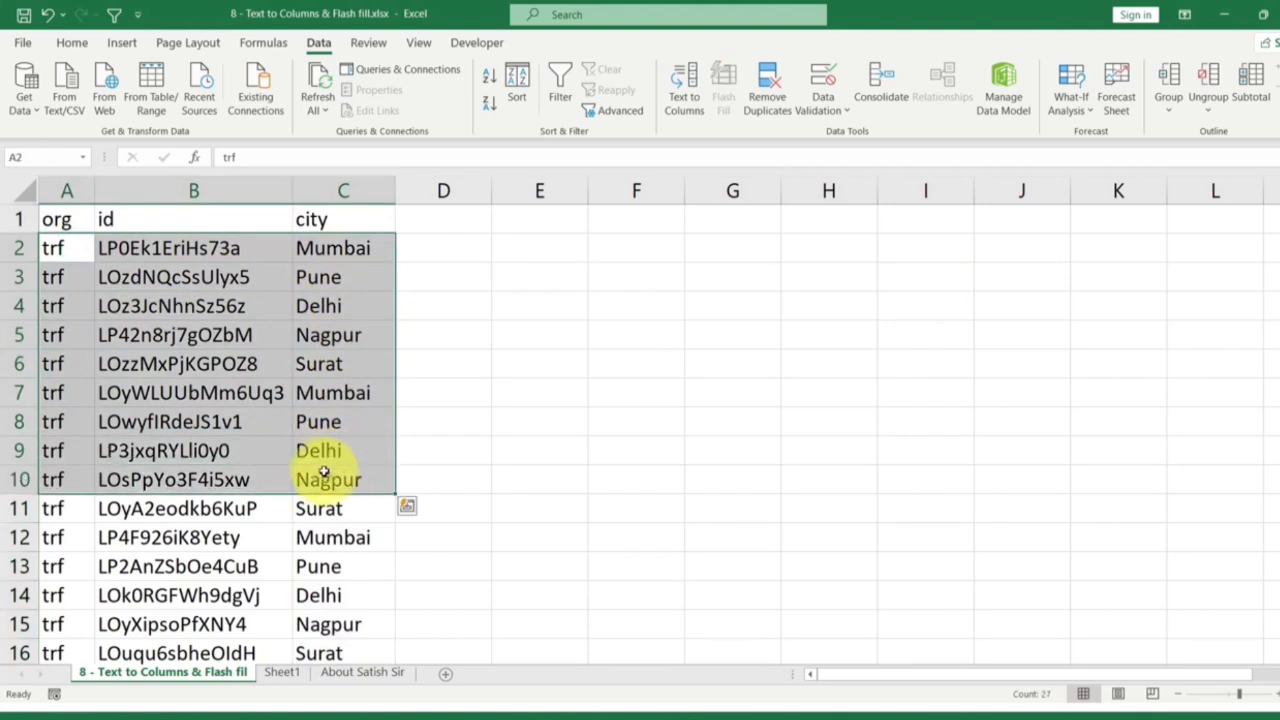
left_click(318, 451)
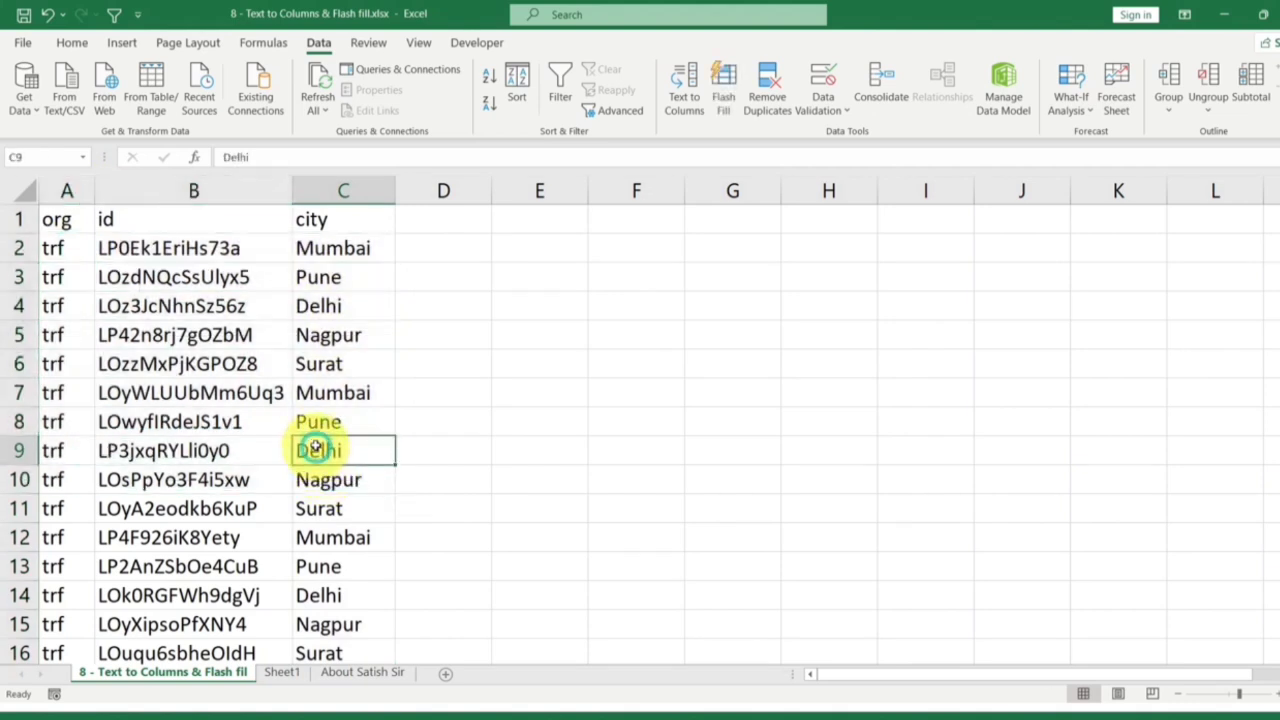
left_click(283, 673)
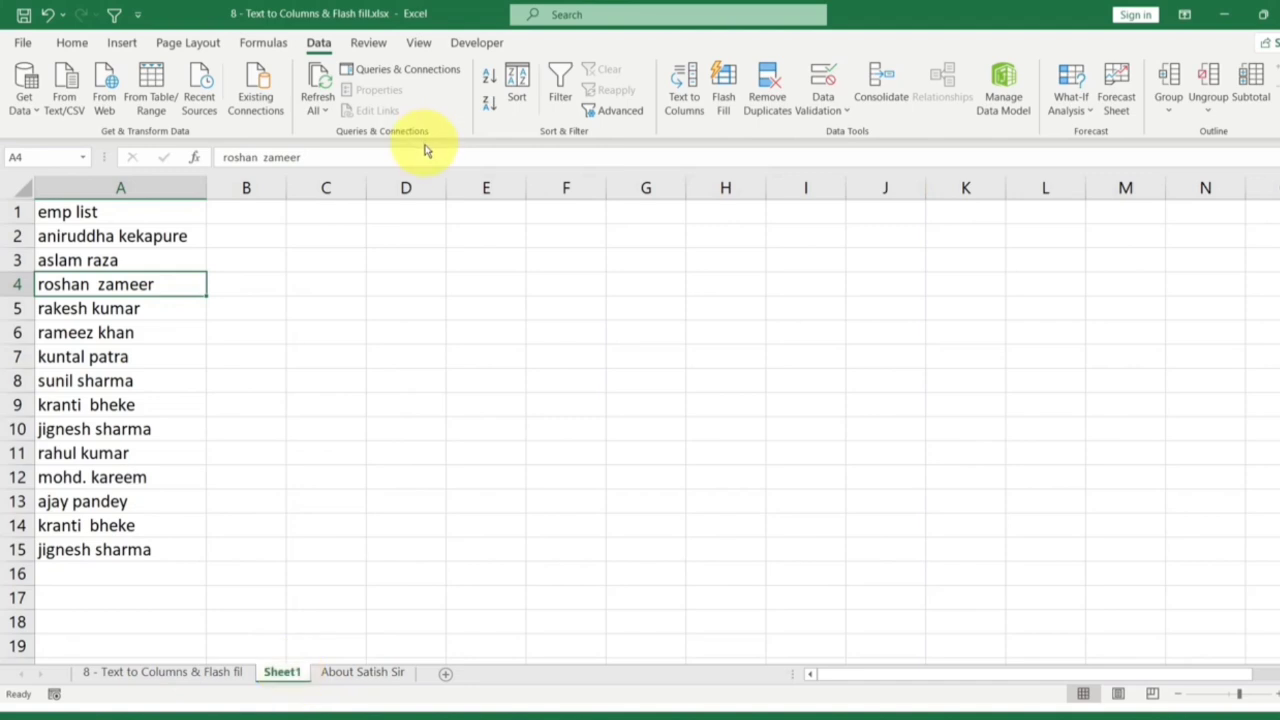
left_click(177, 672)
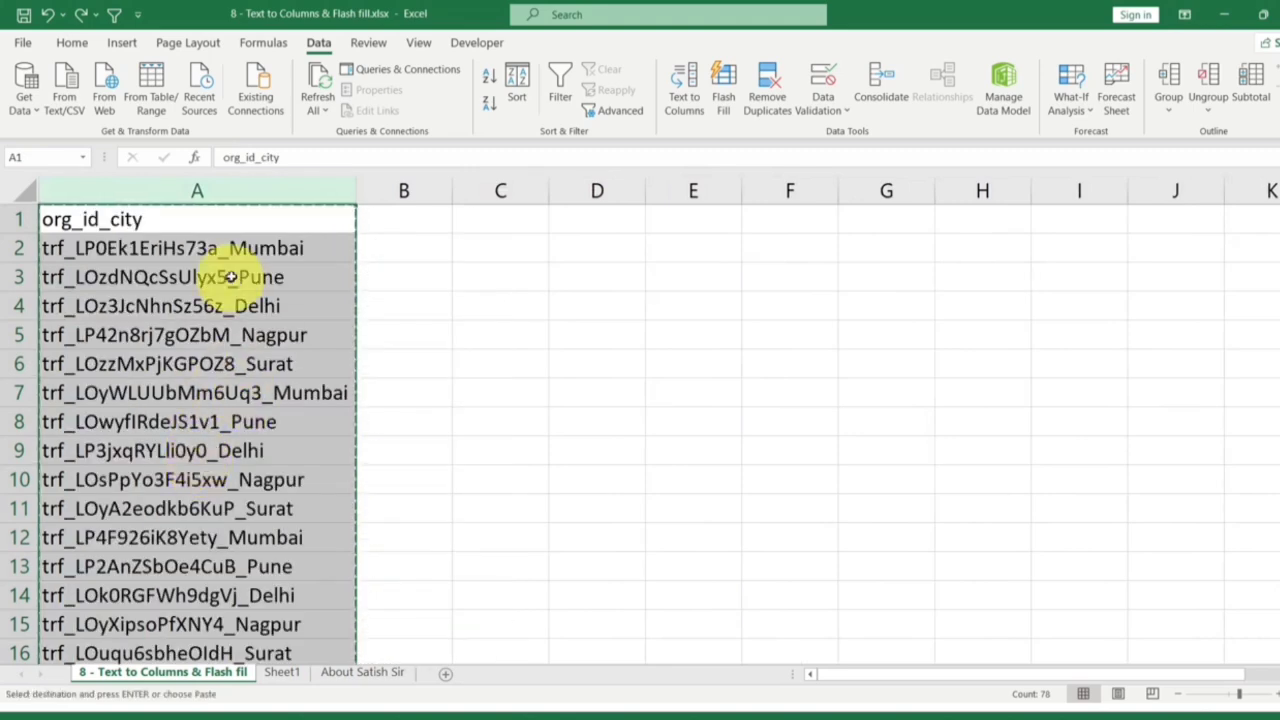
Paste the original list into column G and re-split column A at underscores starting at B1
left_click(889, 192)
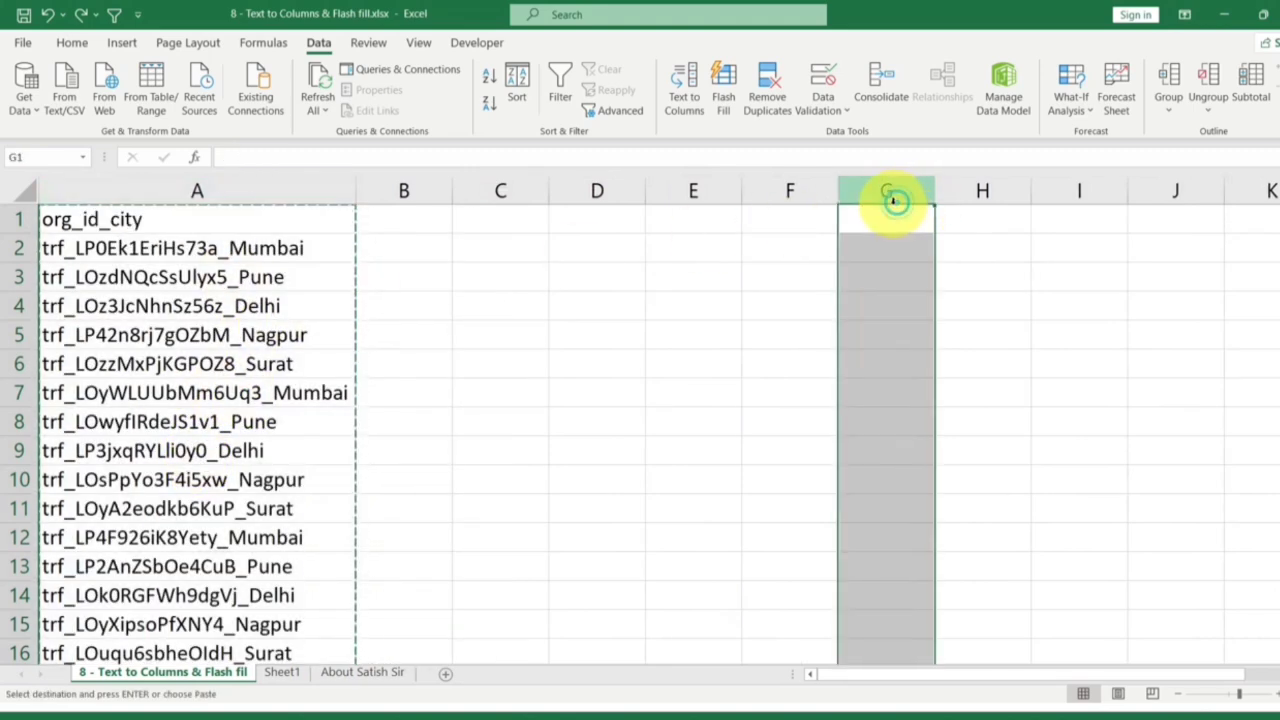
key("ctrl+v")
left_click(298, 190)
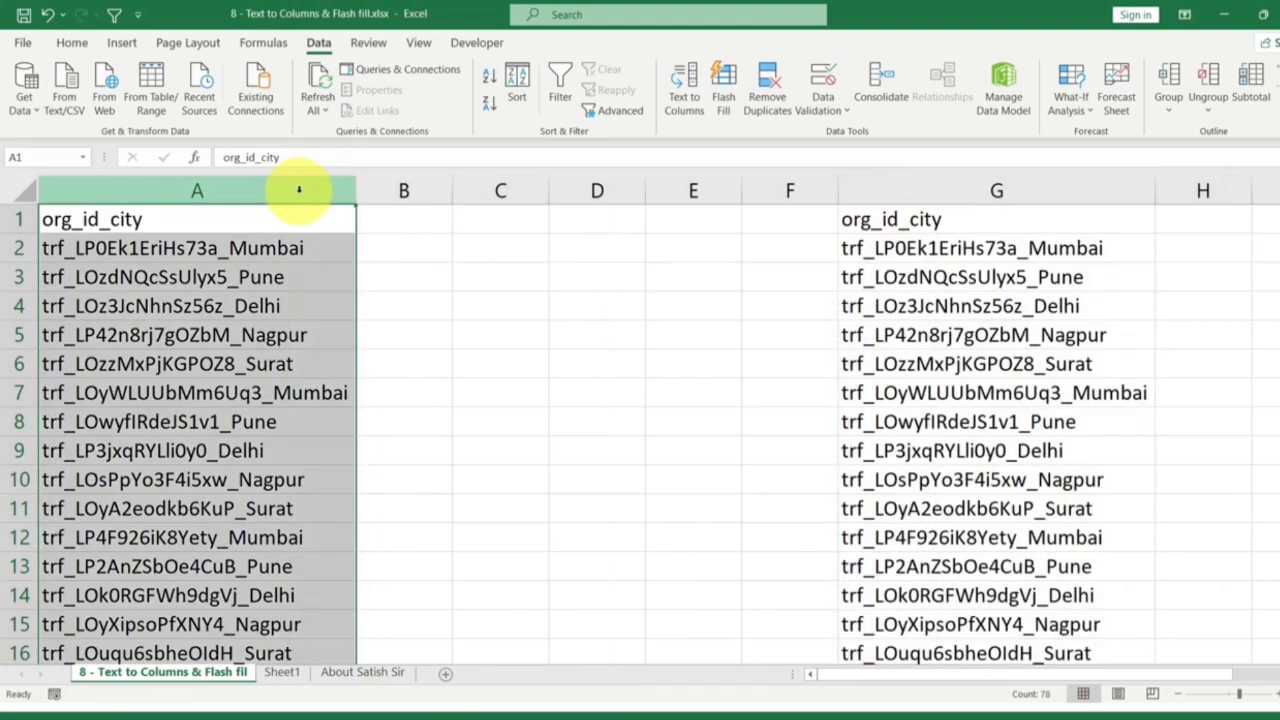
left_click(685, 95)
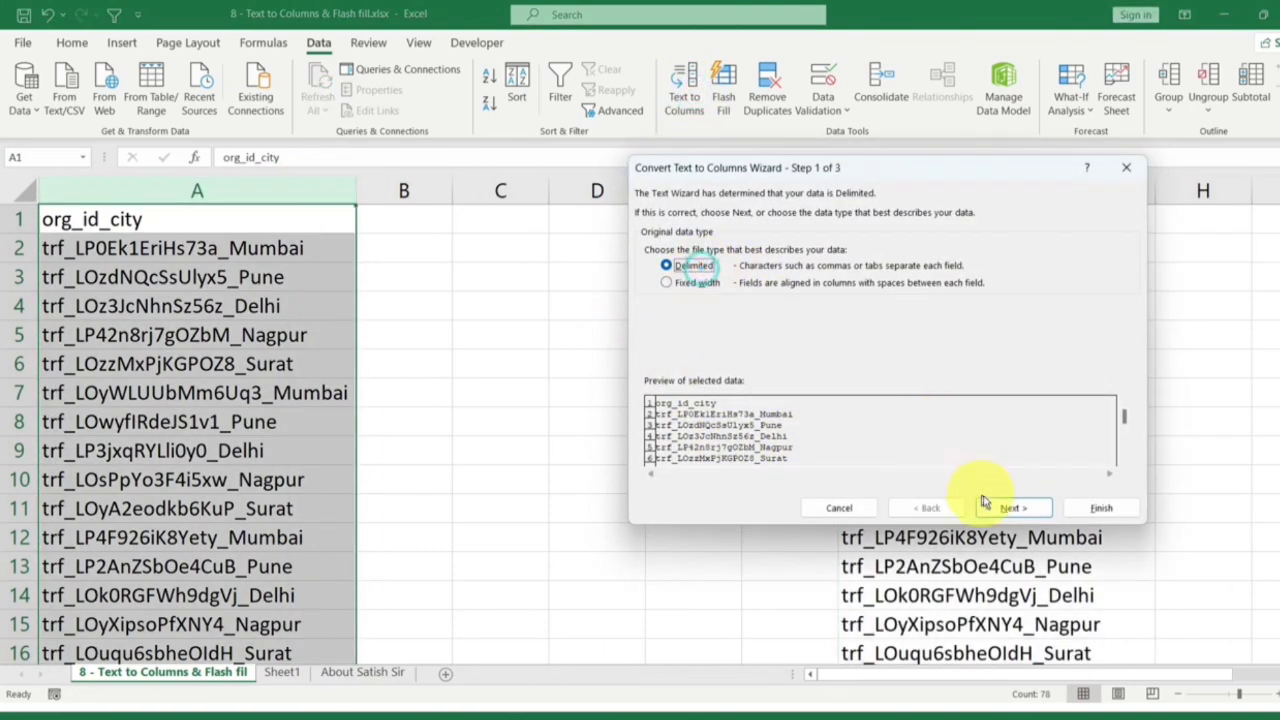
left_click(1012, 507)
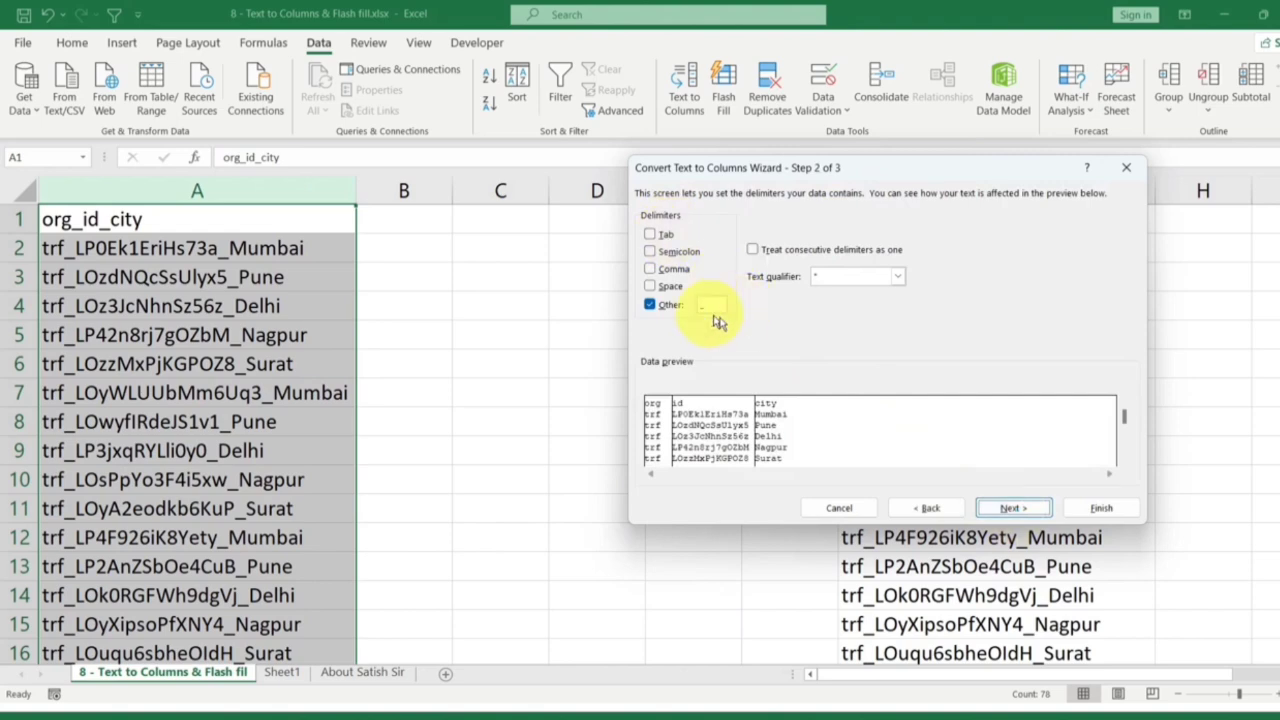
left_click(1012, 508)
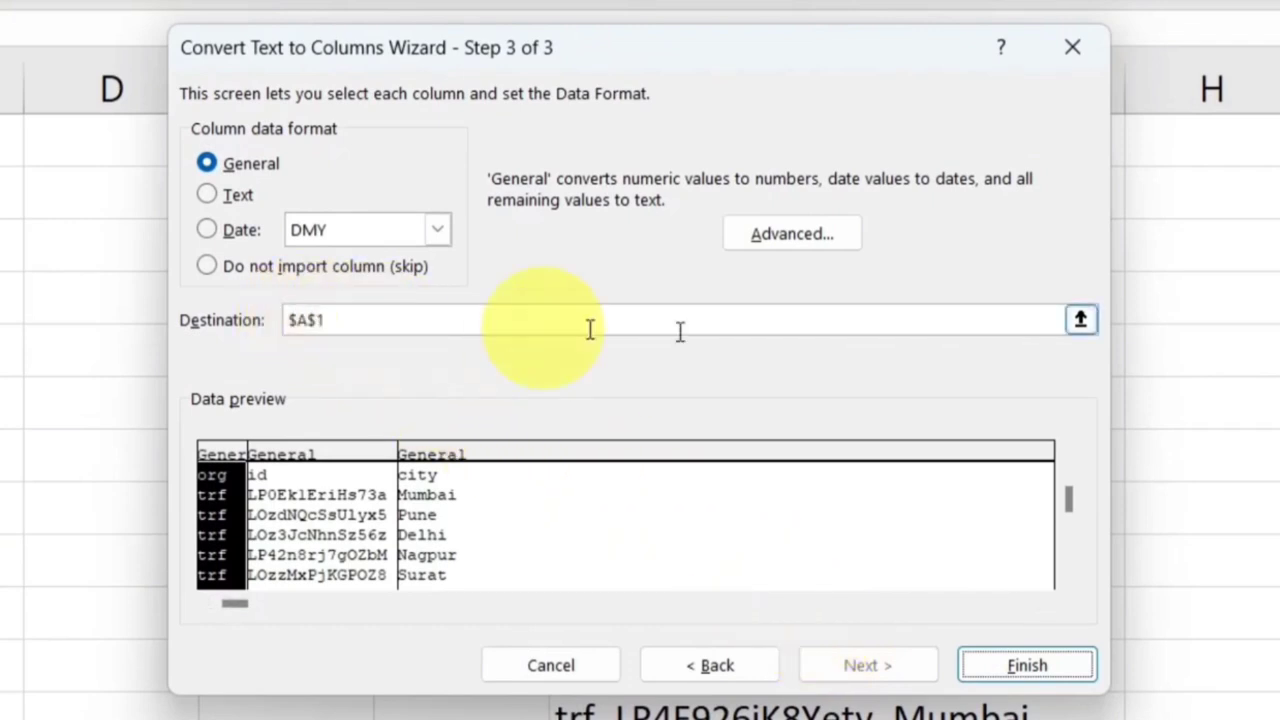
left_click(880, 320)
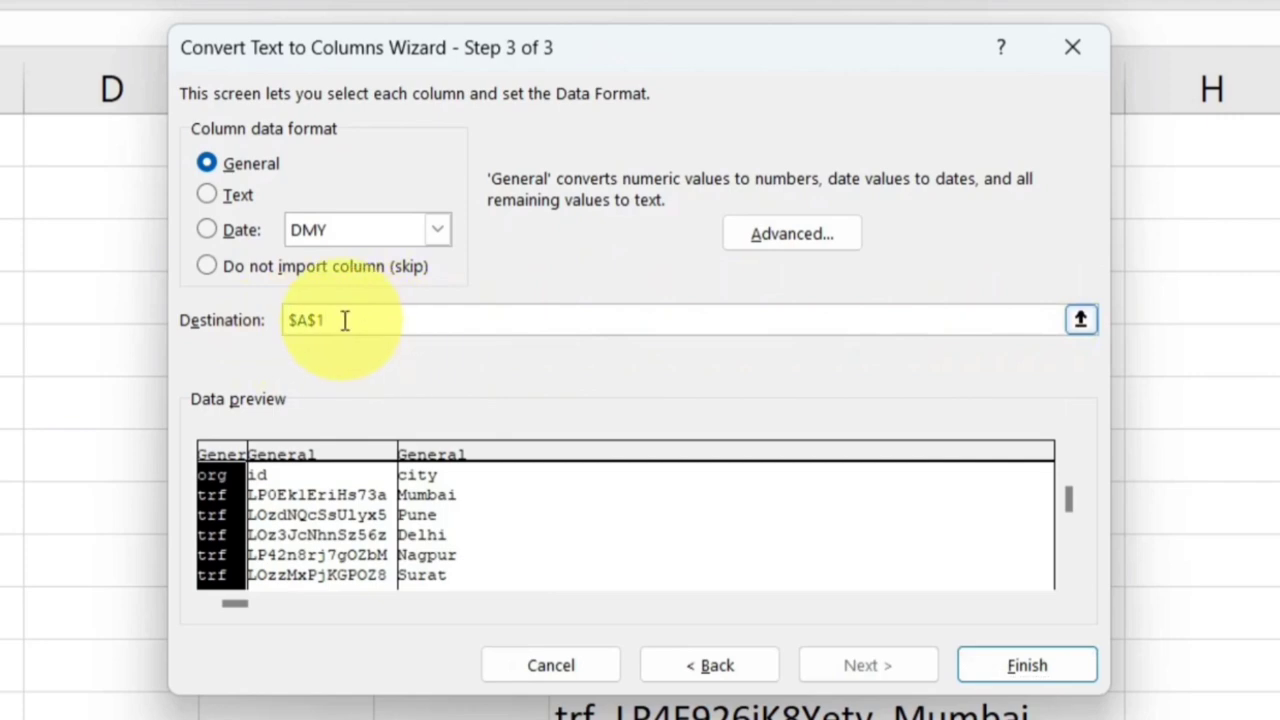
left_click_drag(342, 320, 190, 333)
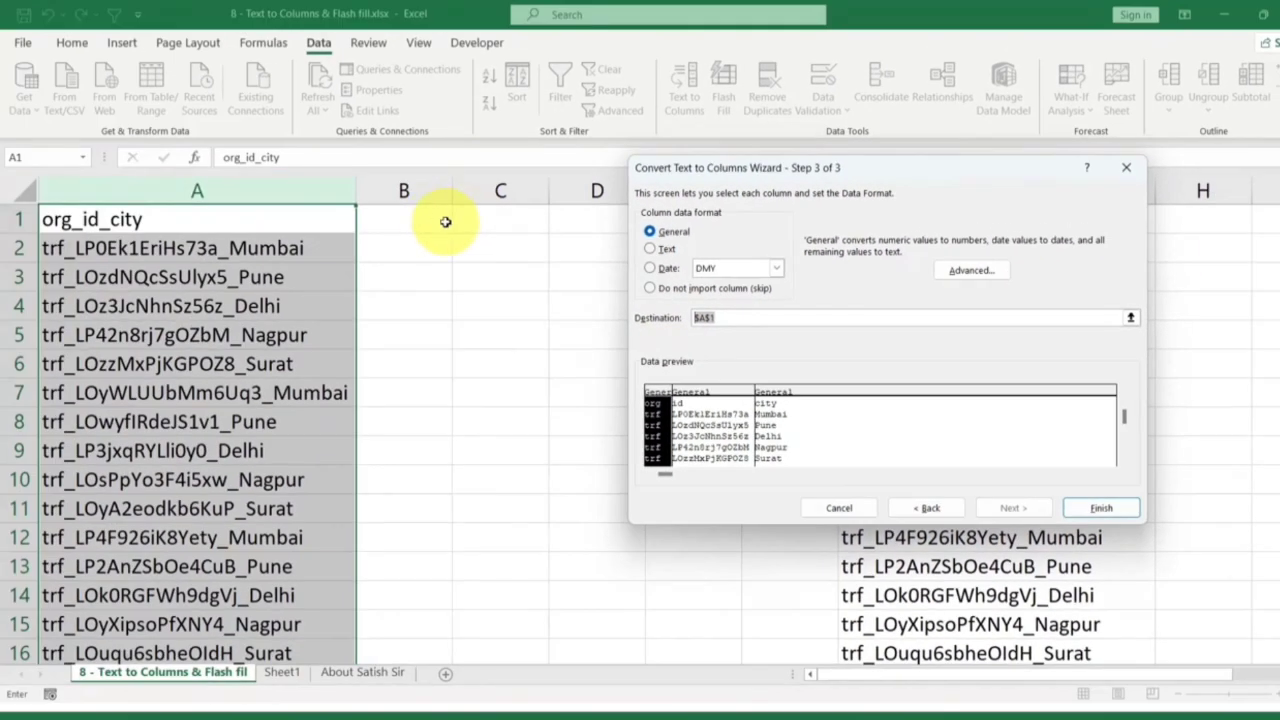
left_click(437, 218)
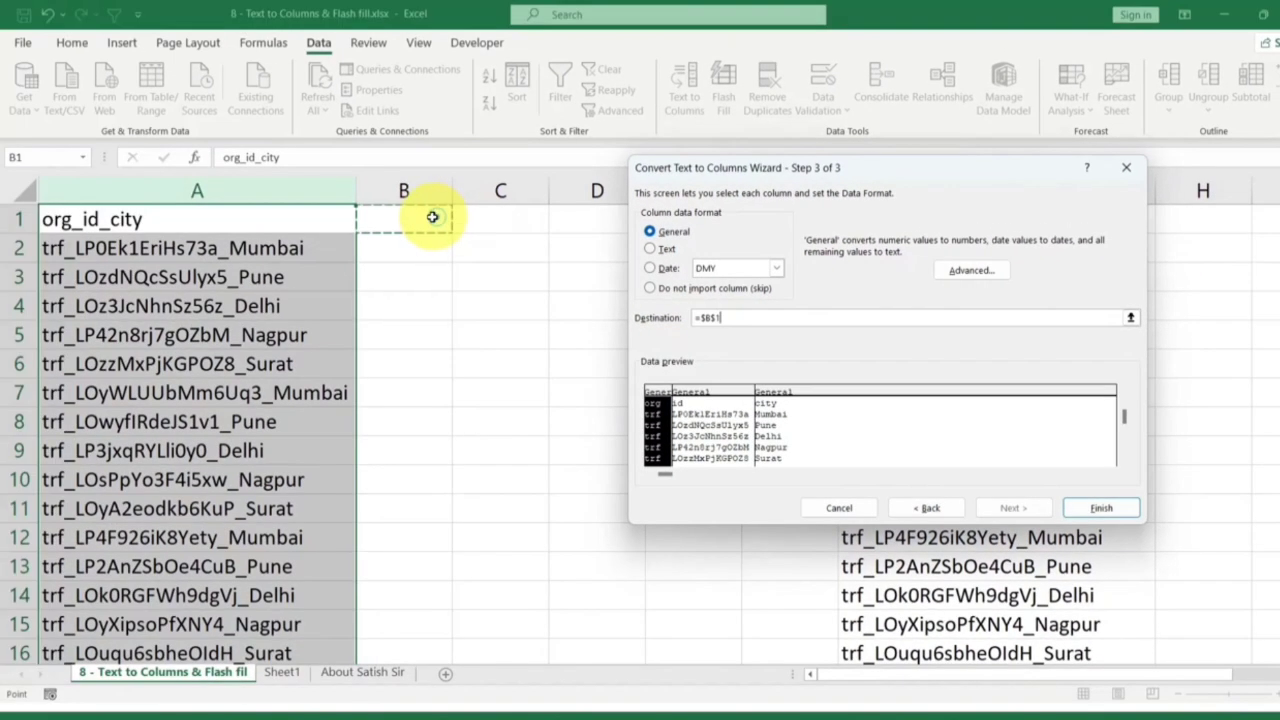
left_click(1020, 508)
left_click(1098, 510)
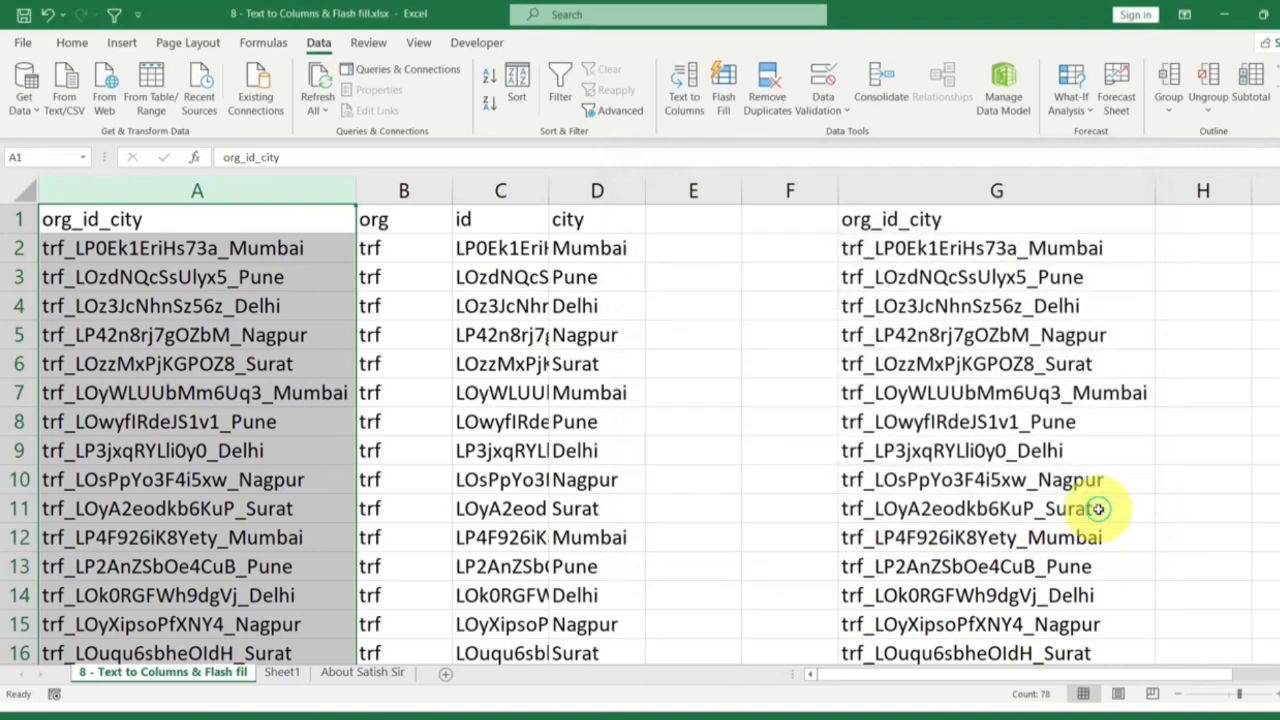
Auto-fit columns B to D to the split org, id and city values
left_click(217, 192)
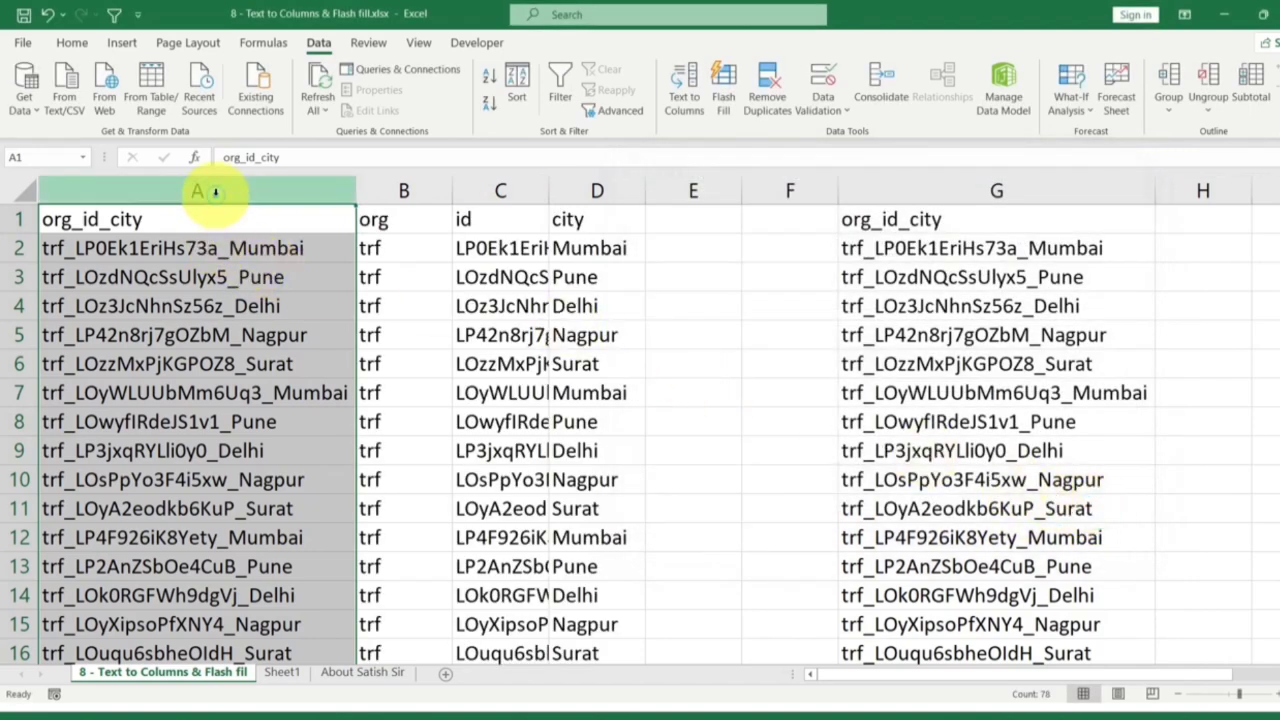
left_click_drag(395, 191, 600, 195)
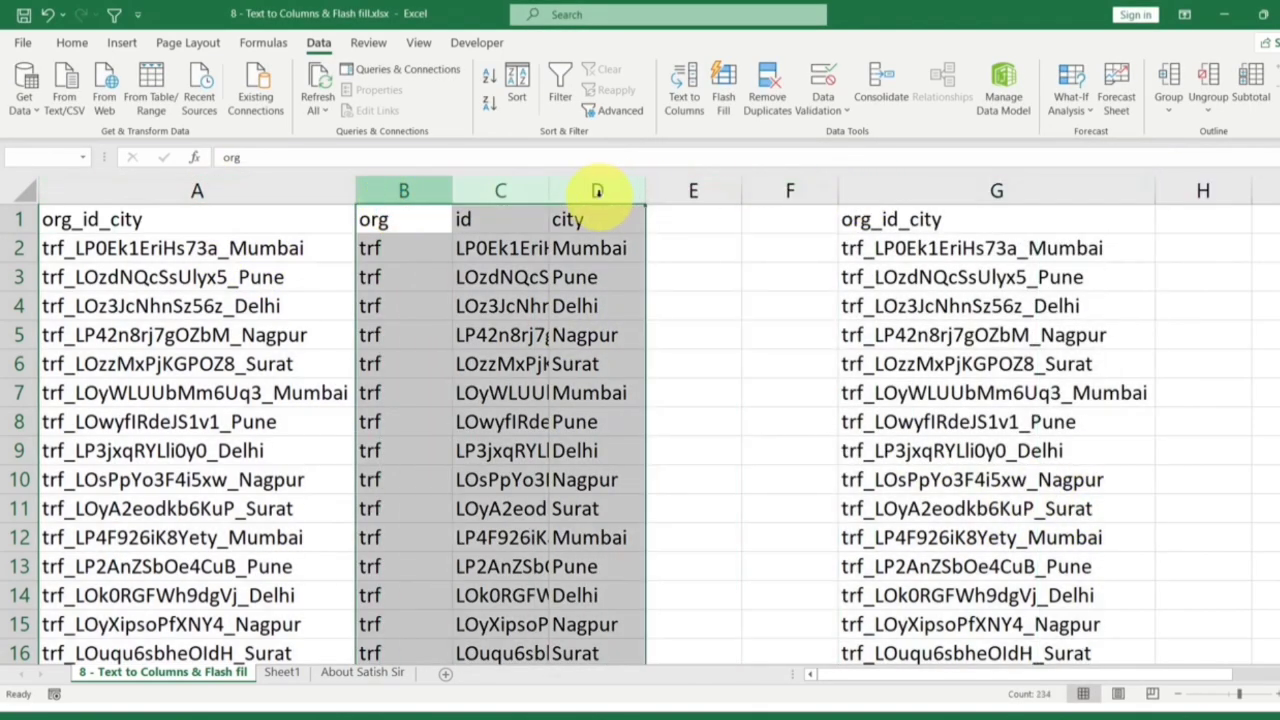
double_click(546, 183)
left_click_drag(396, 195, 412, 196)
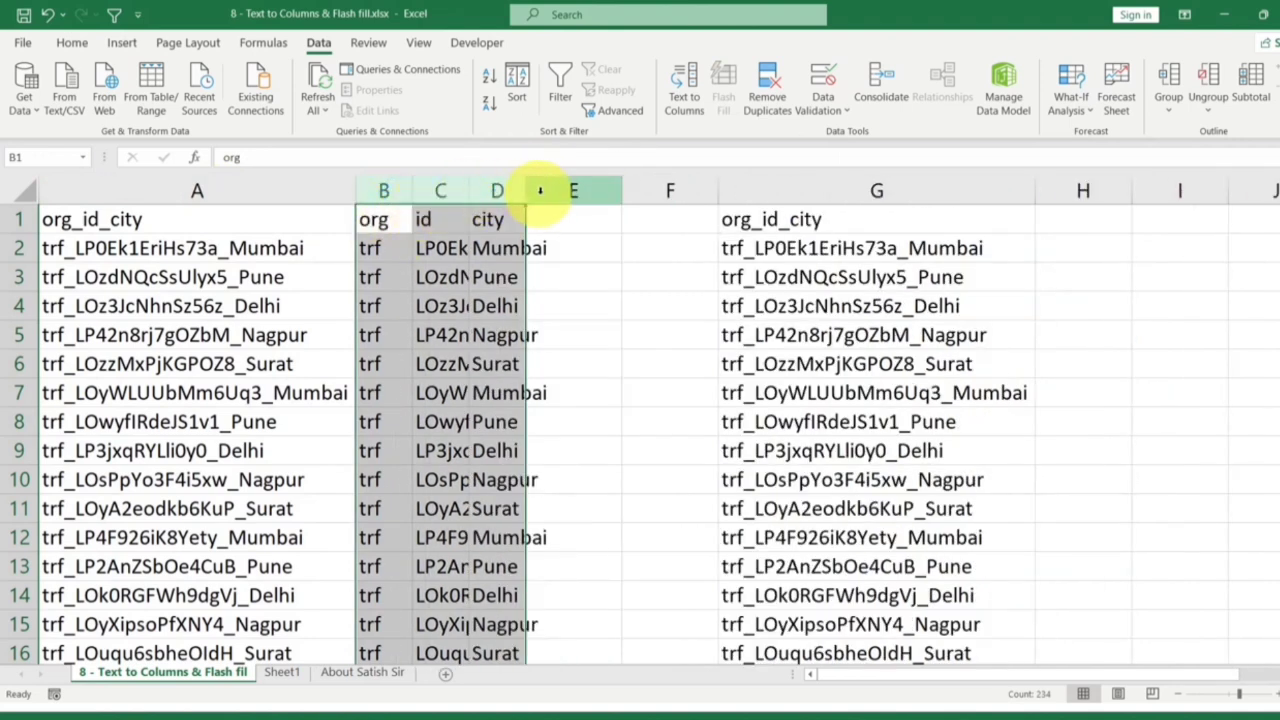
left_click_drag(200, 219, 250, 362)
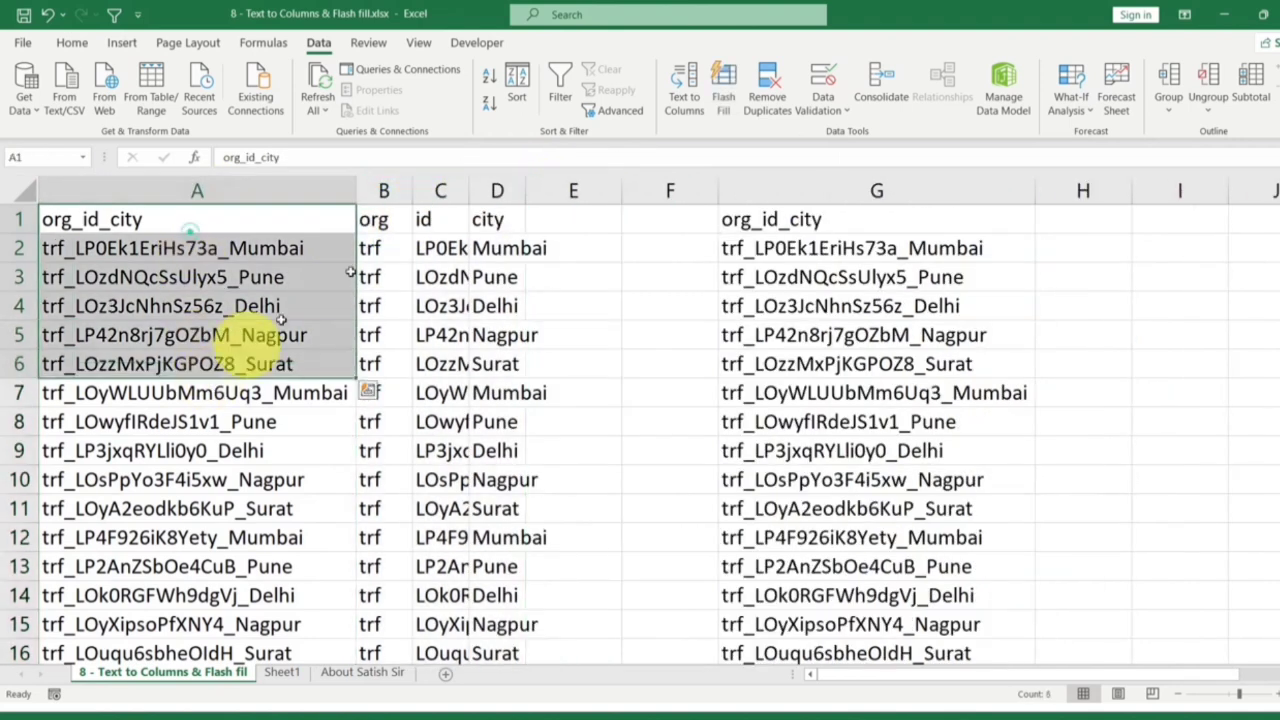
double_click(523, 190)
left_click_drag(400, 222, 455, 330)
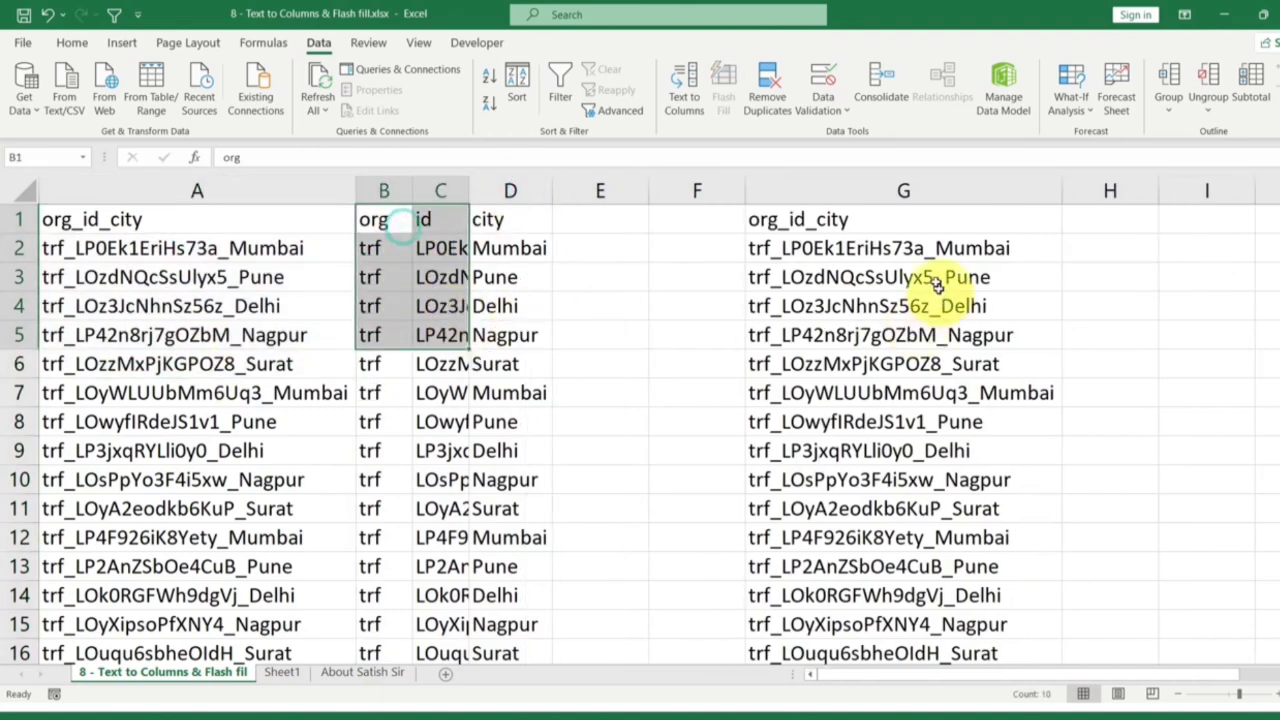
left_click(948, 250)
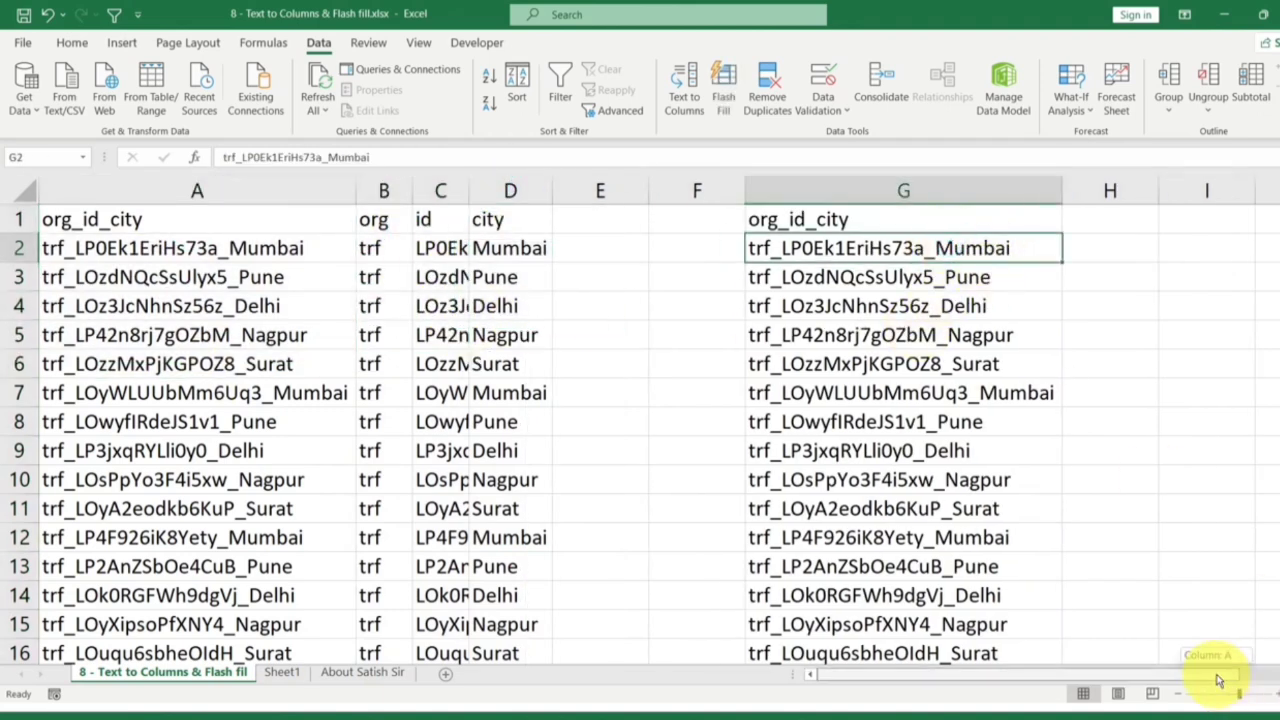
Put Mumbai from G2 into H2 as the example and Flash Fill city names down column H
left_click_drag(1218, 680, 1228, 676)
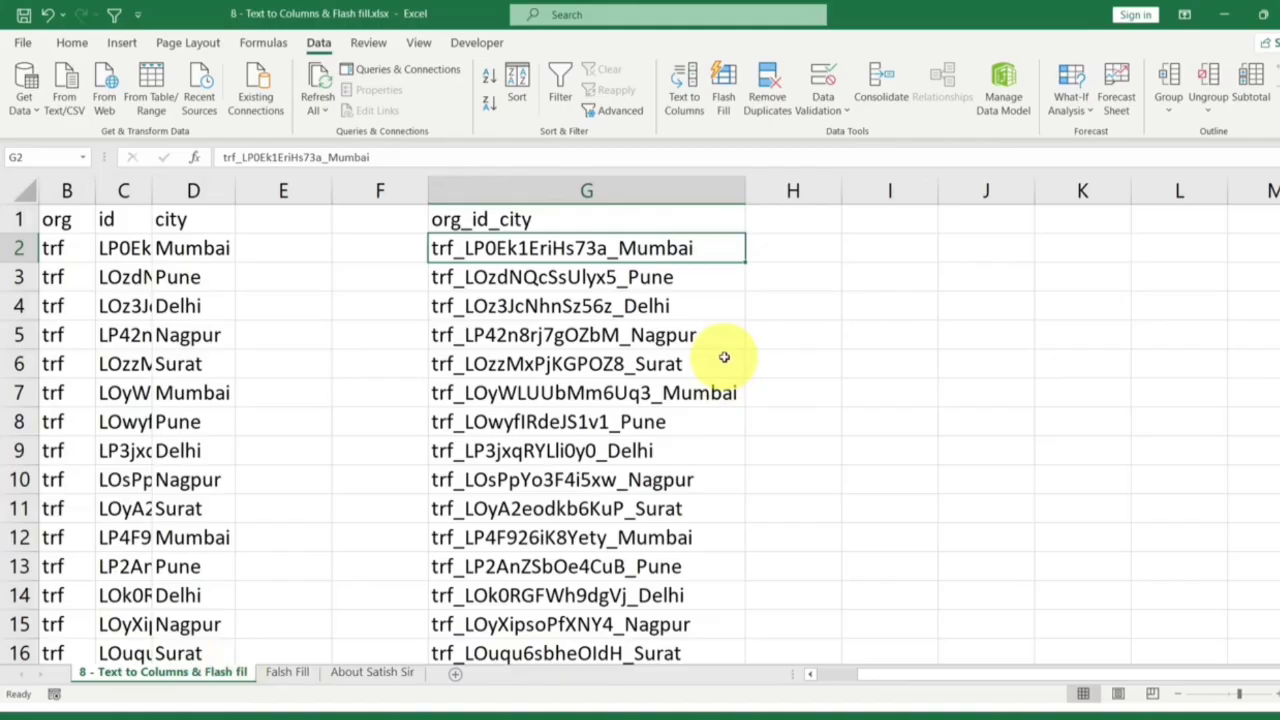
double_click(632, 248)
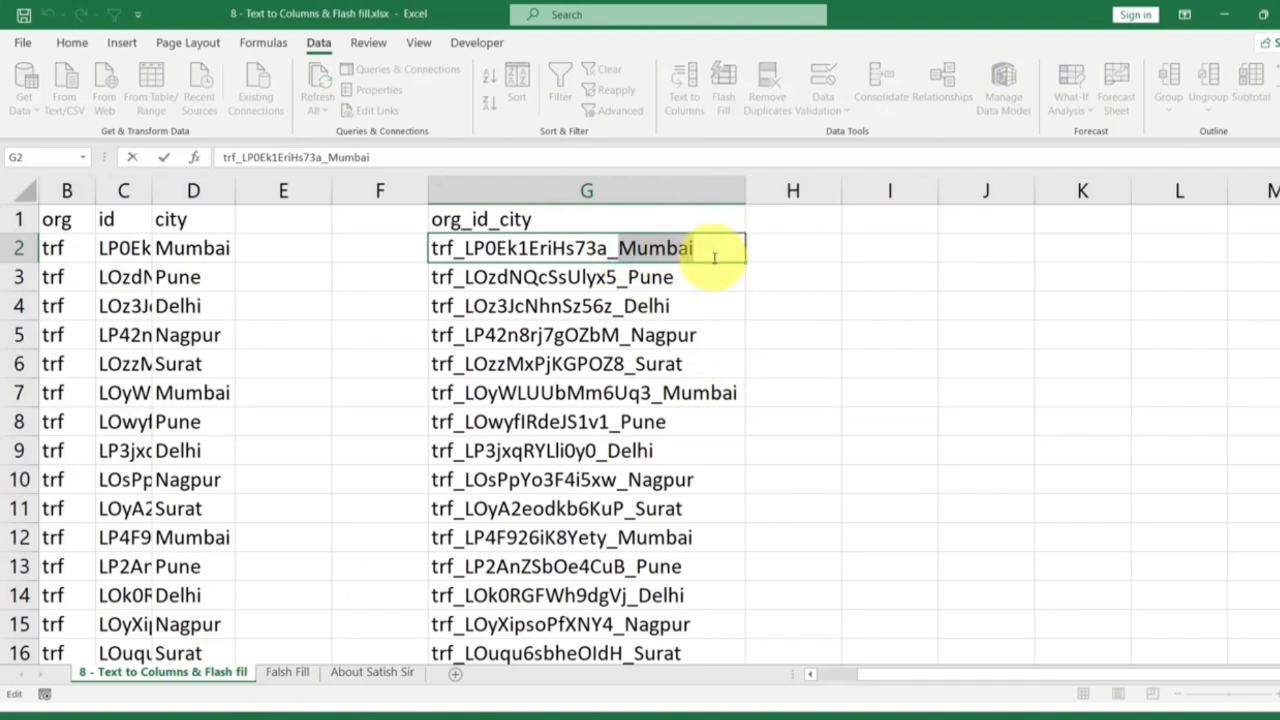
left_click(780, 249)
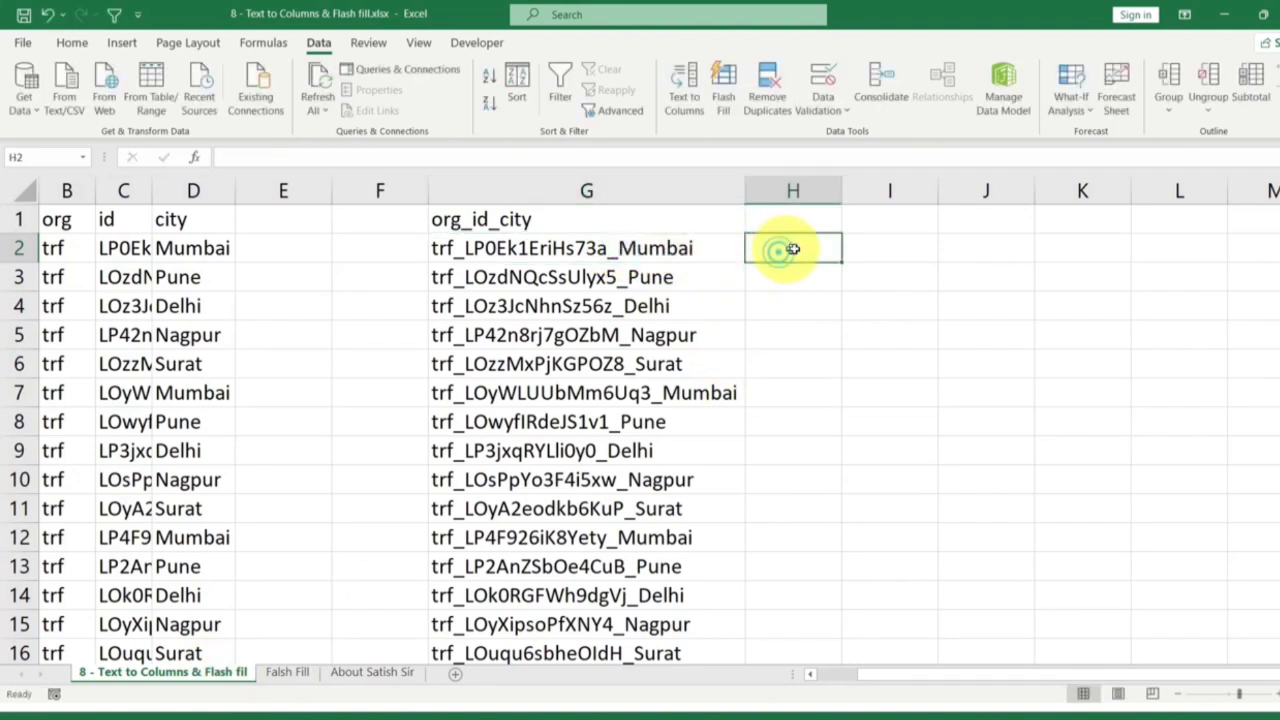
key("ctrl+v")
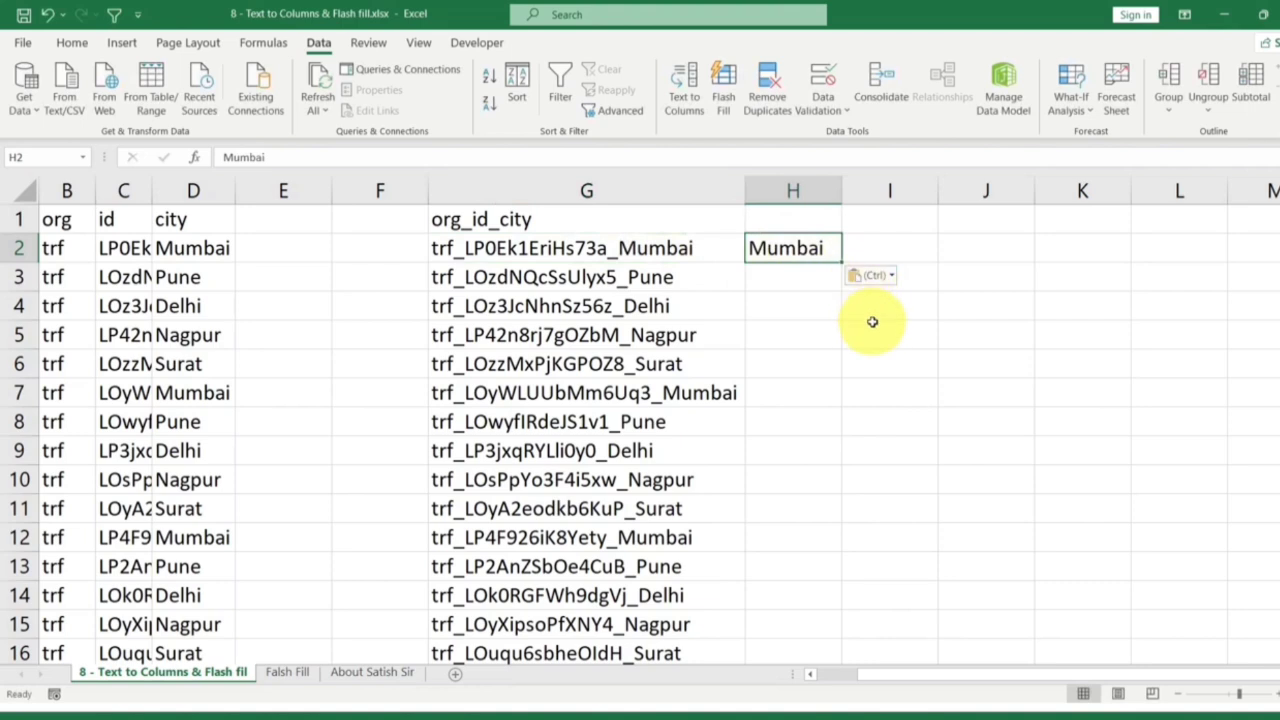
double_click(625, 248)
left_click_drag(618, 248, 700, 249)
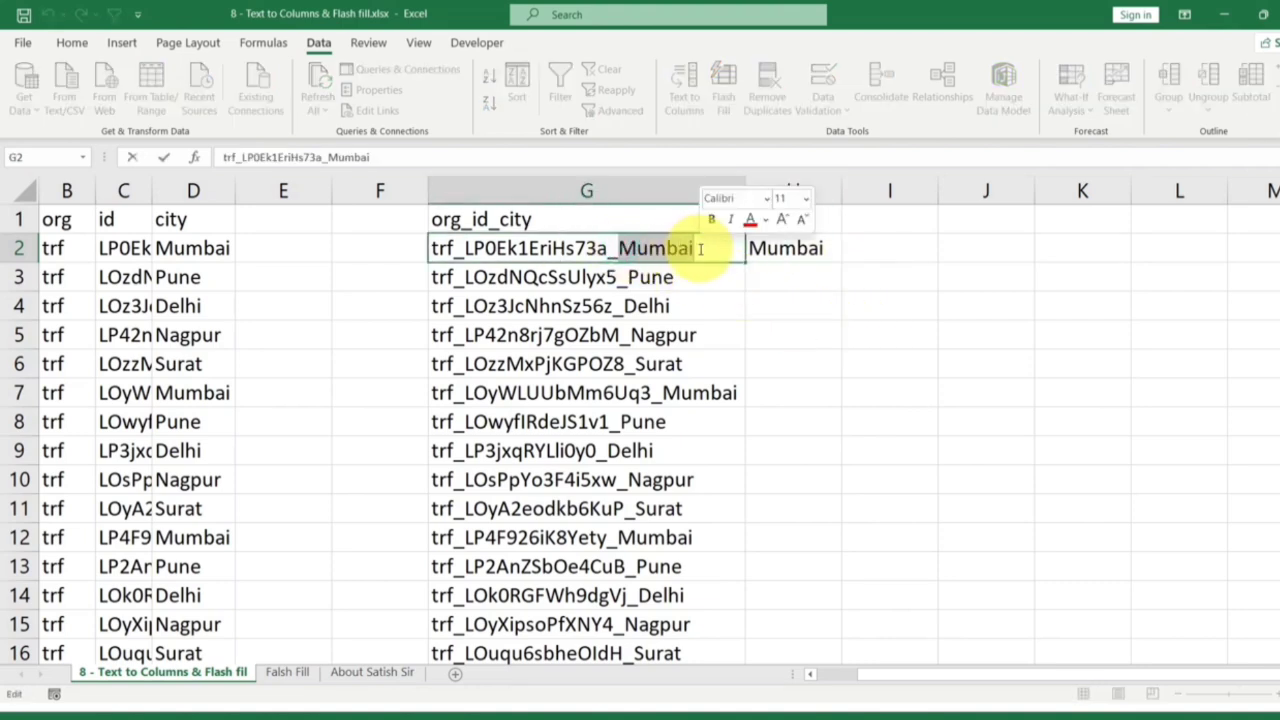
left_click(784, 249)
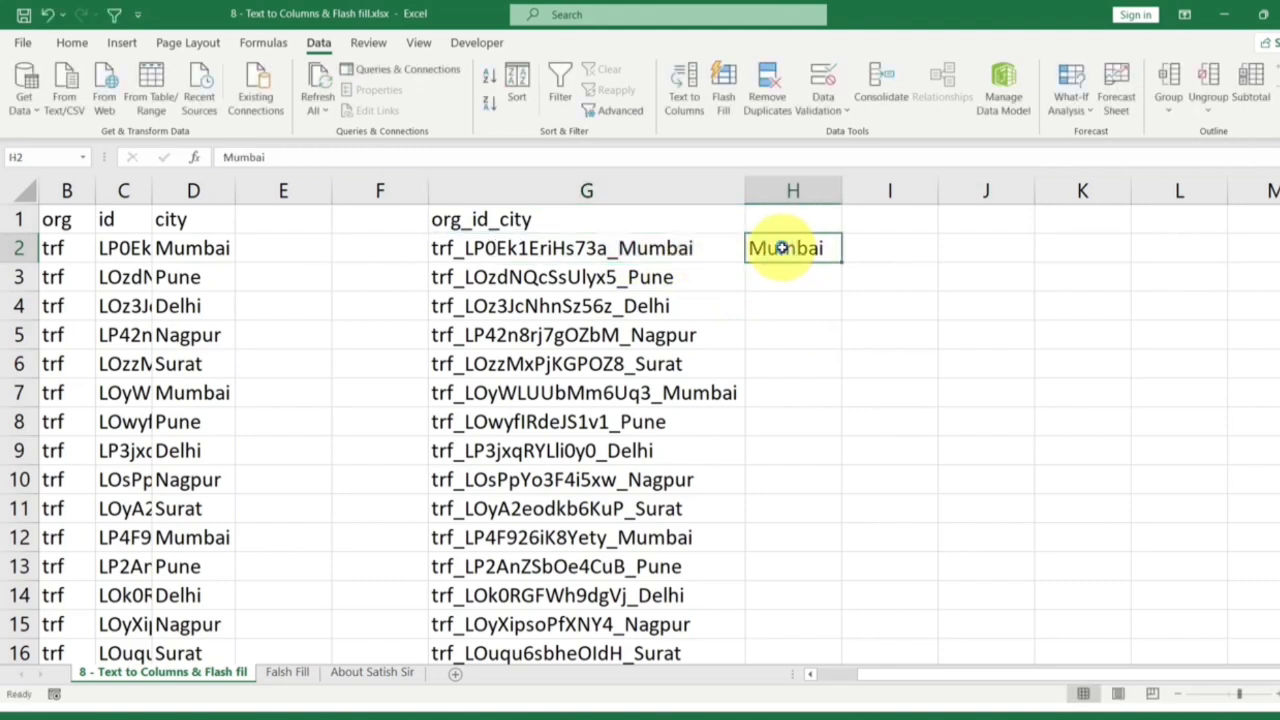
key("ctrl+e")
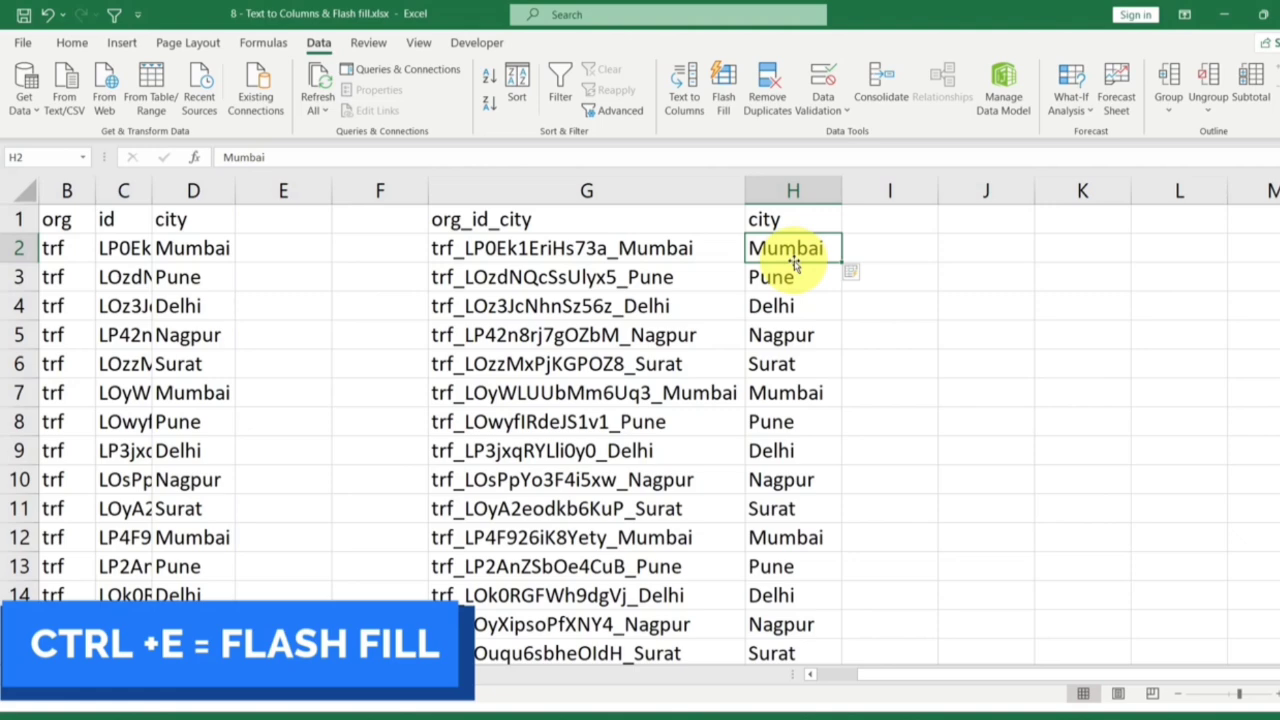
scroll(810, 290, "down", 5)
scroll(800, 308, "up", 5)
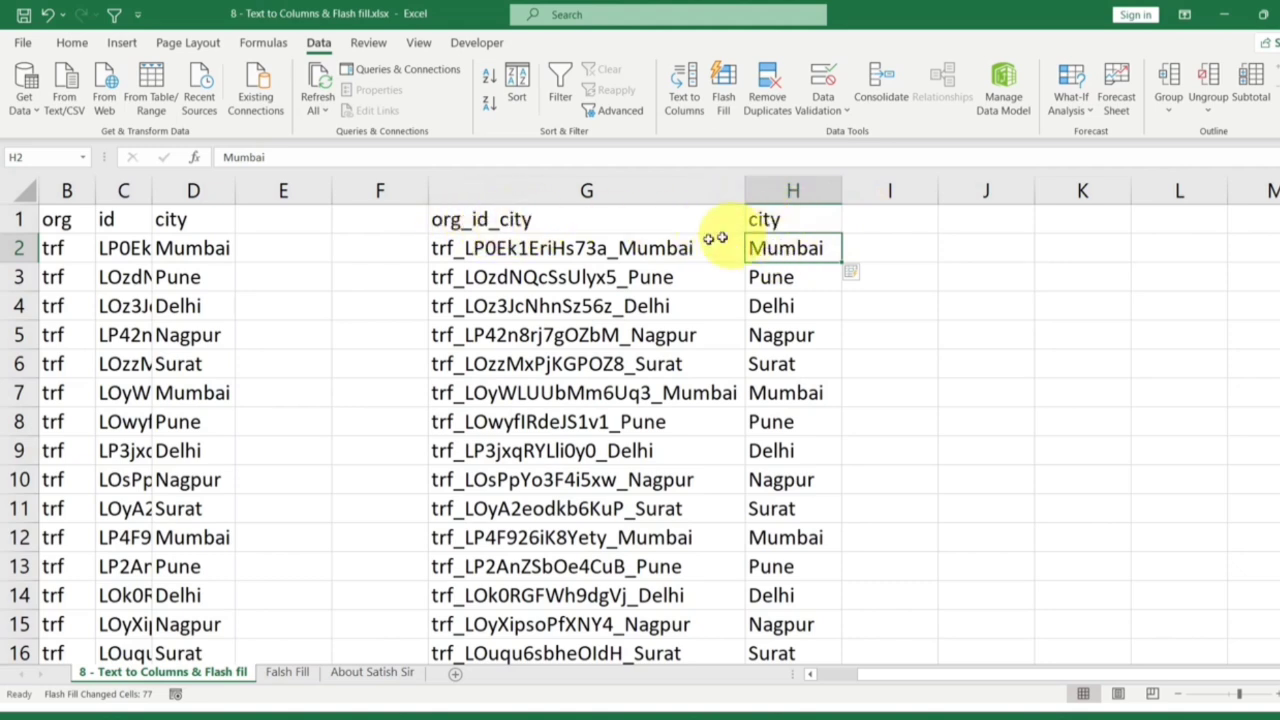
Flash Fill the ids into column I from the example LP0Ek1EriHs73a and auto-fit it
left_click(591, 248)
double_click(600, 248)
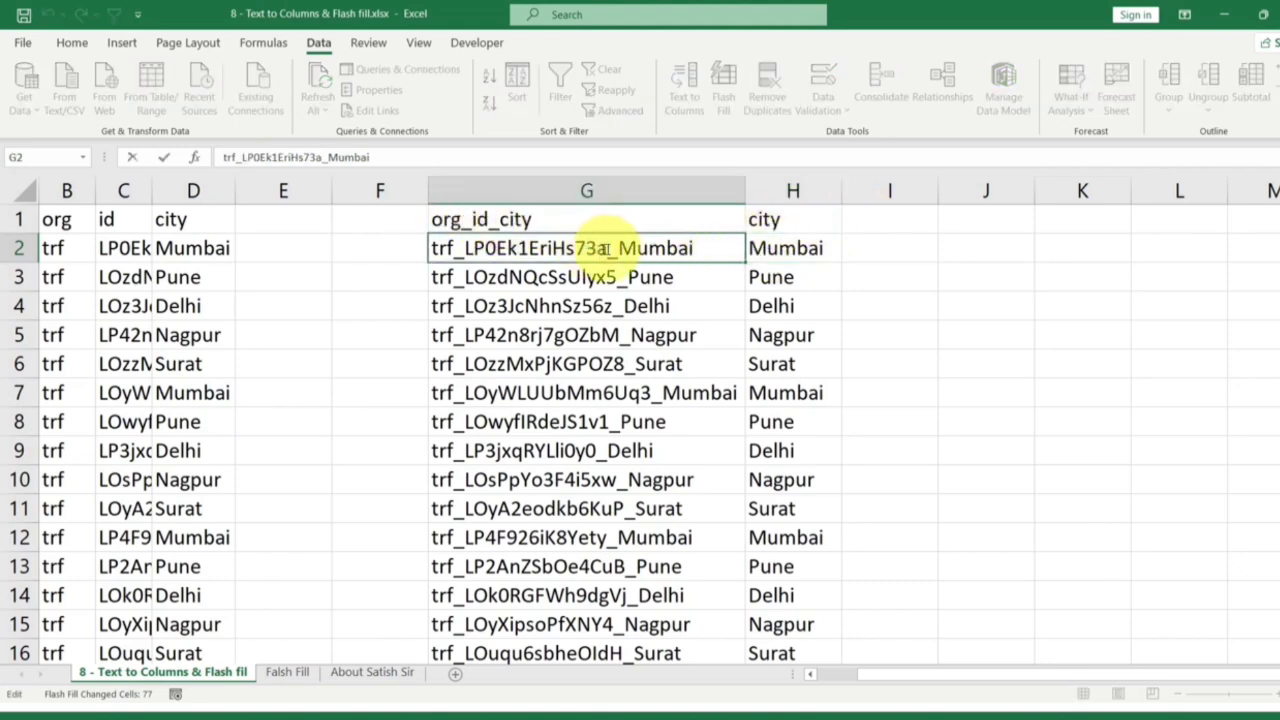
left_click_drag(606, 248, 462, 248)
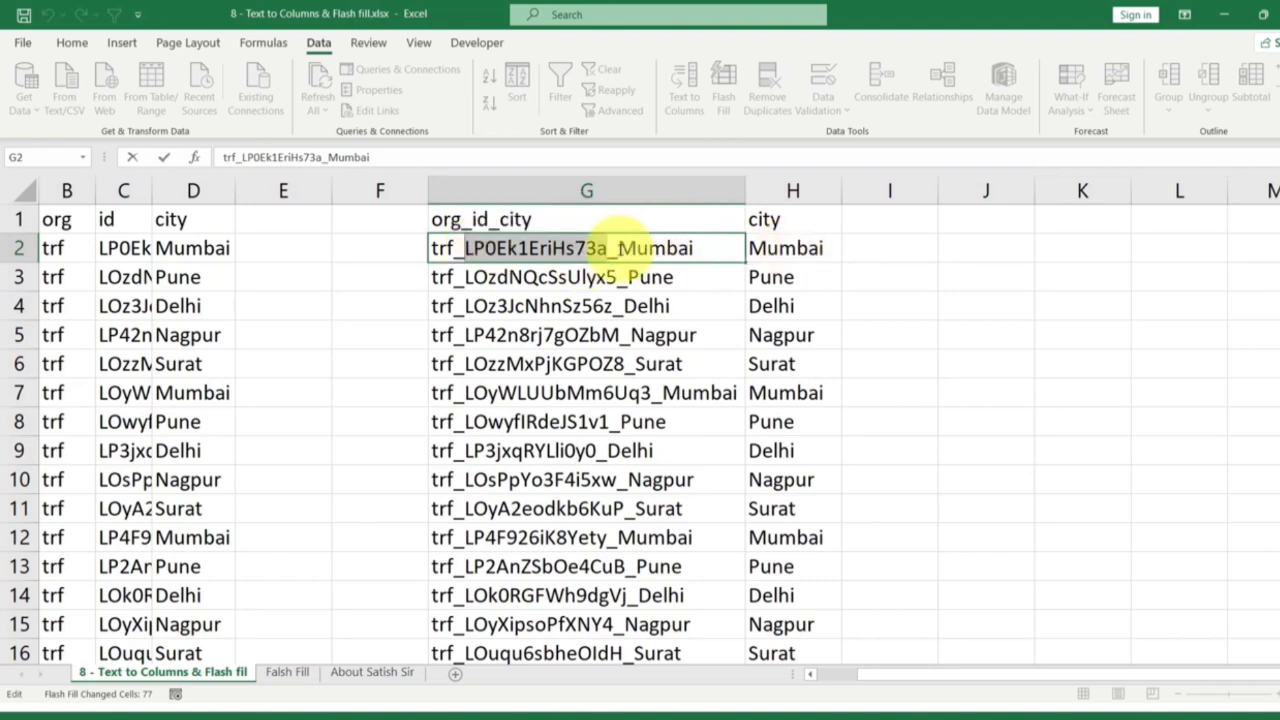
left_click(605, 248)
left_click_drag(605, 248, 466, 249)
key("ctrl+c")
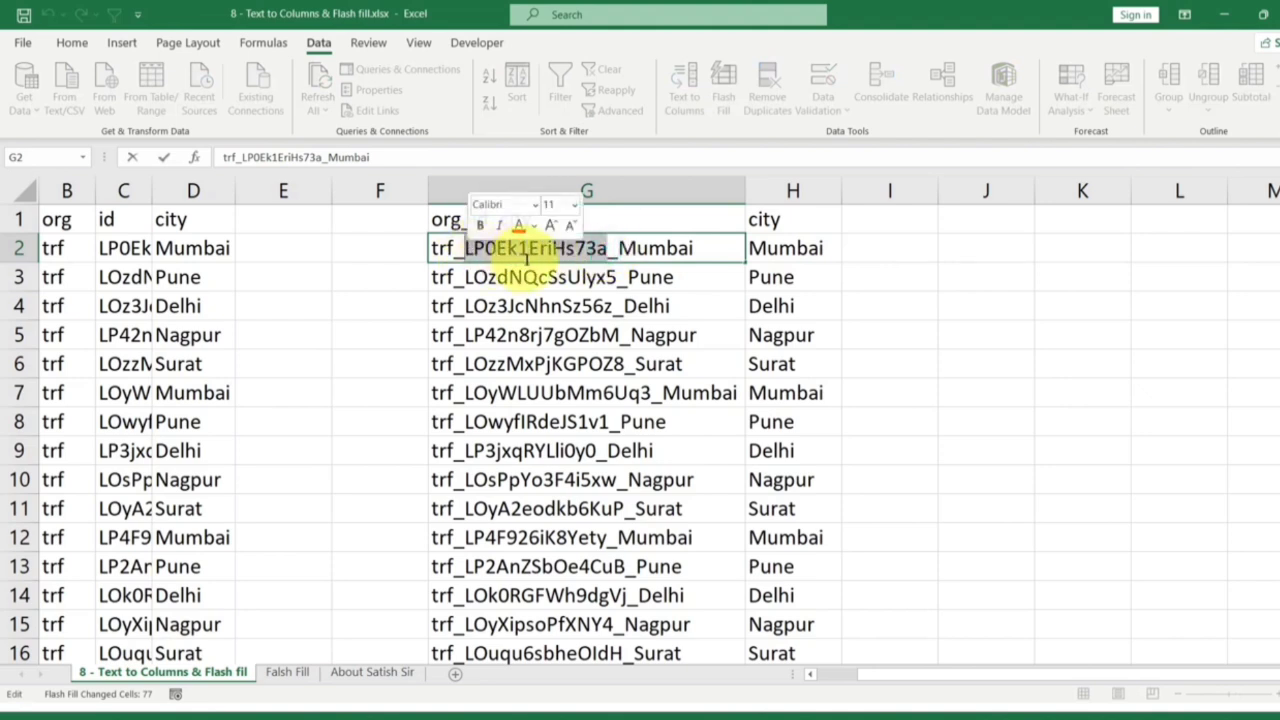
left_click(897, 248)
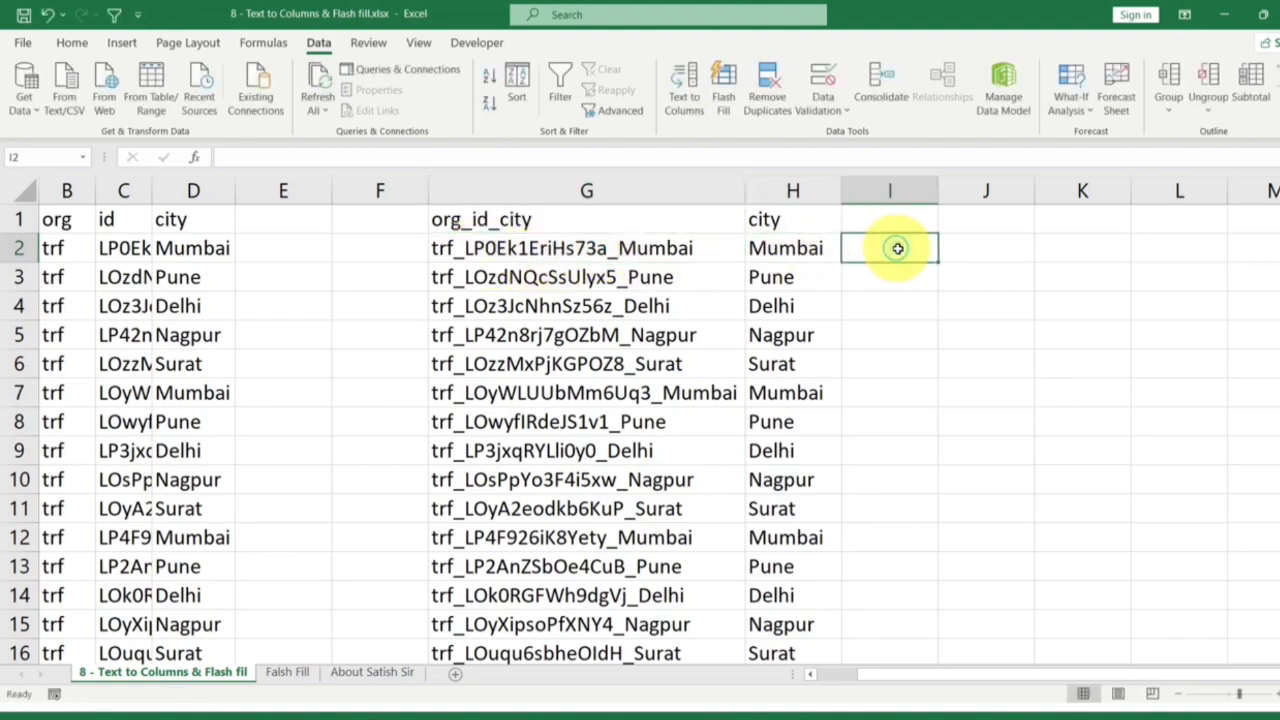
key("ctrl+v")
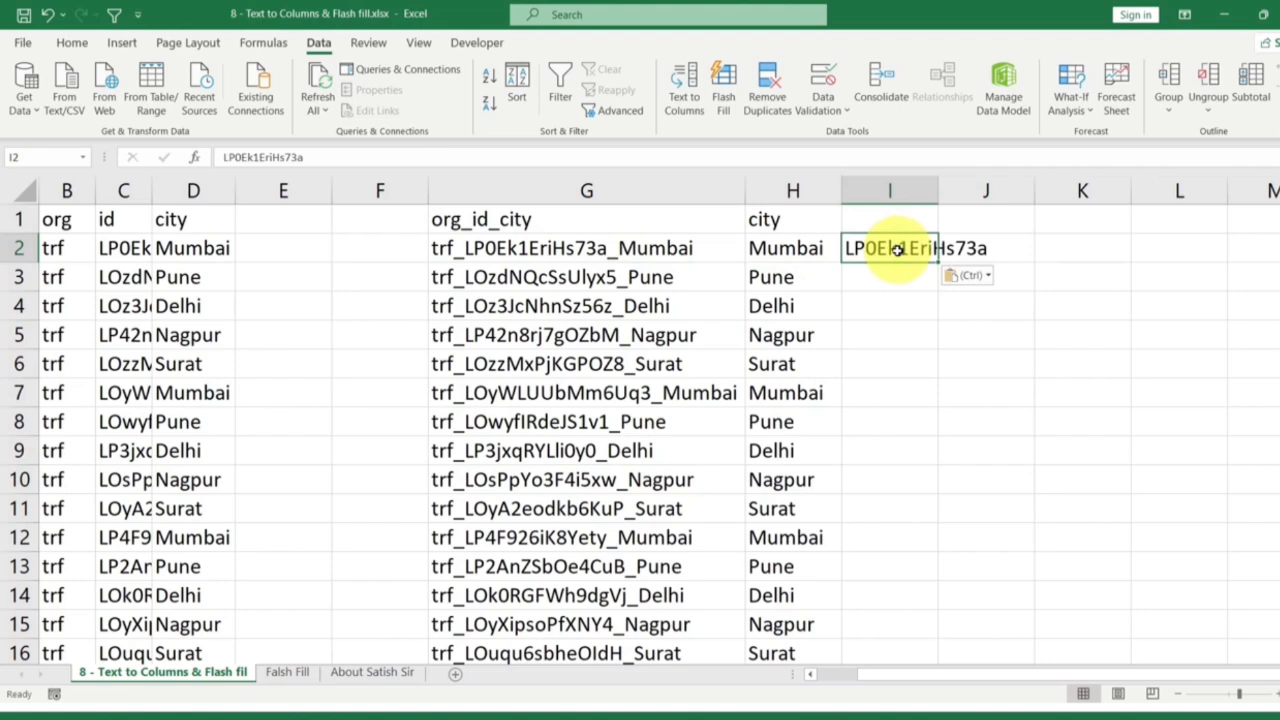
key("ctrl+e")
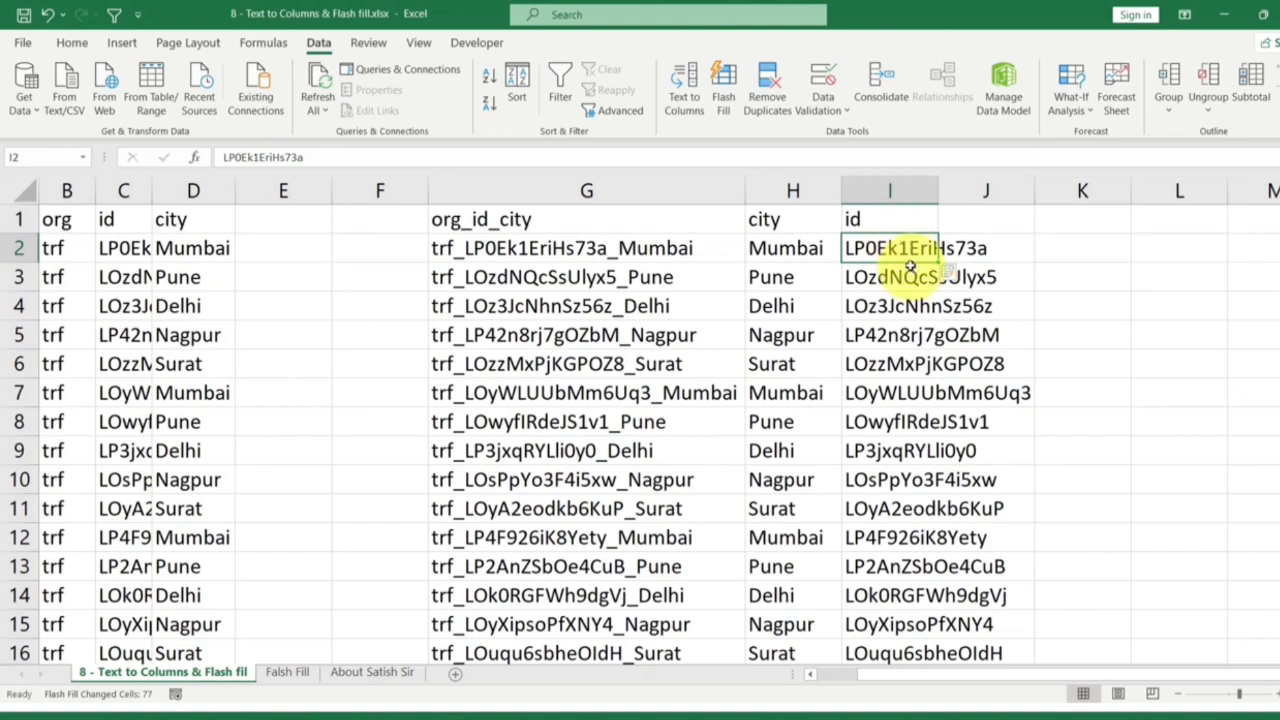
double_click(936, 198)
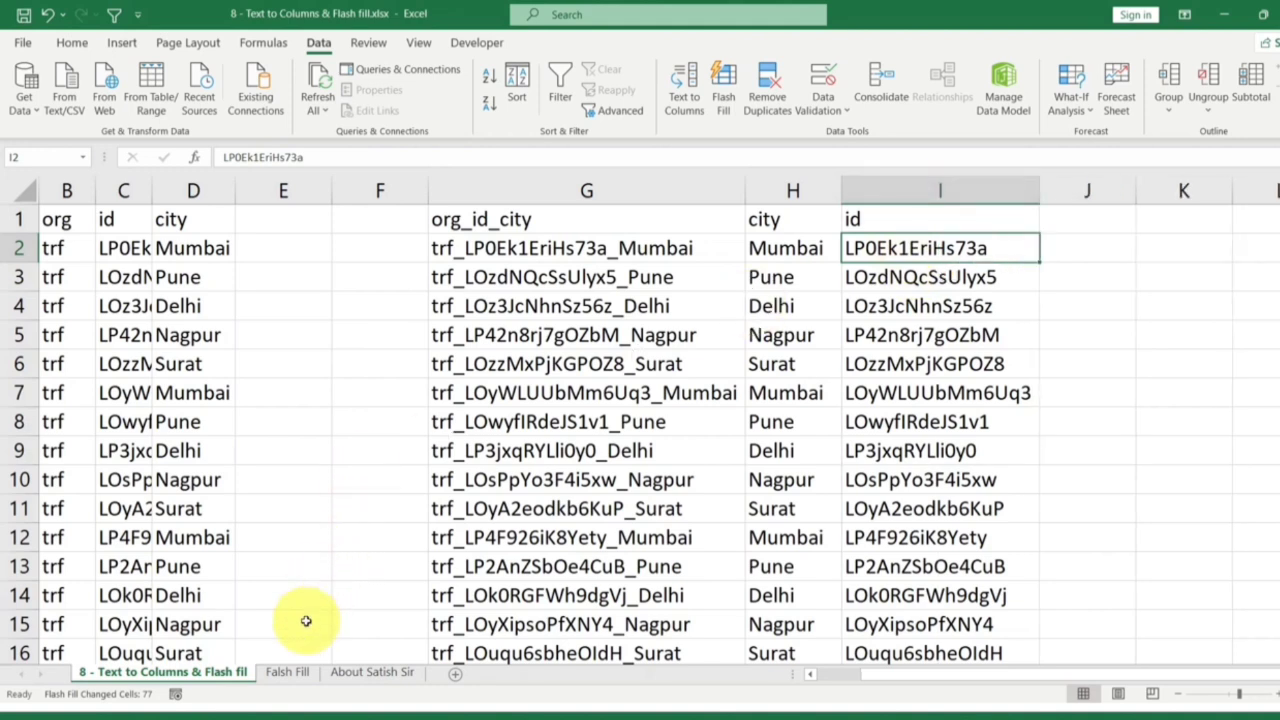
Flash Fill the org codes into column J from the example trf, then open the Falsh Fill sheet
double_click(445, 250)
left_click_drag(453, 250, 423, 251)
key("ctrl+c")
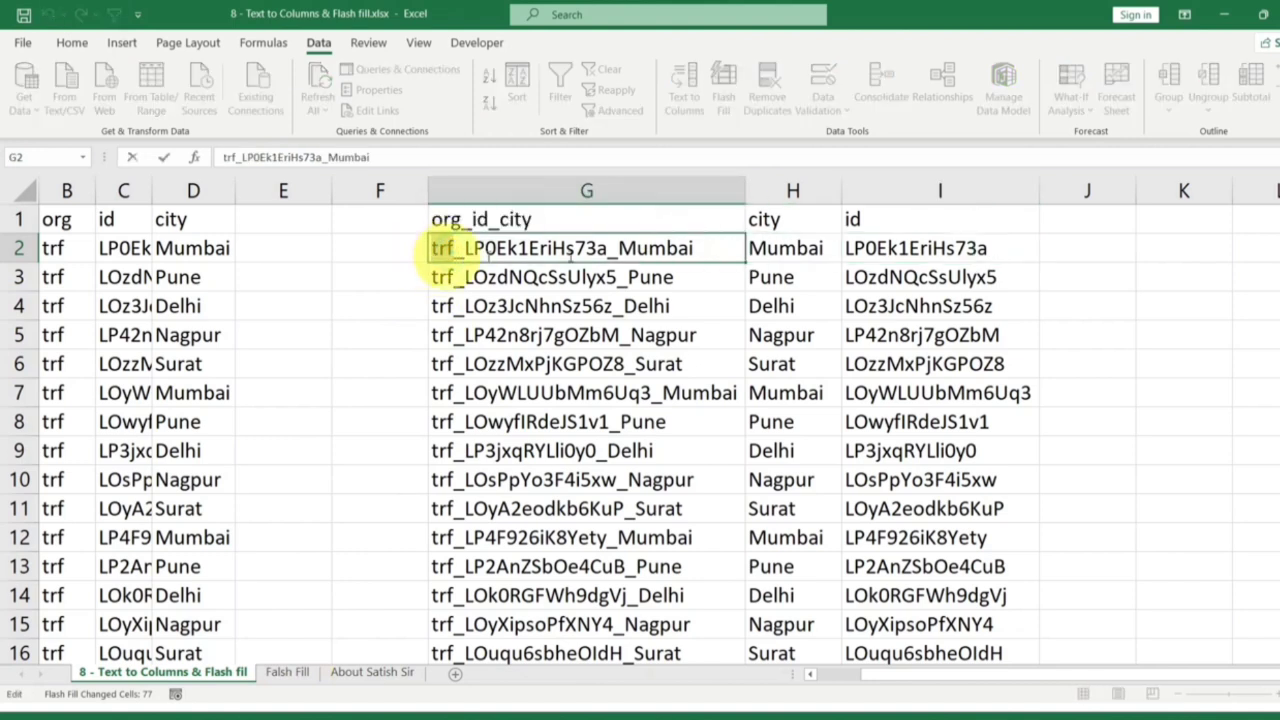
left_click(1090, 248)
key("ctrl+v")
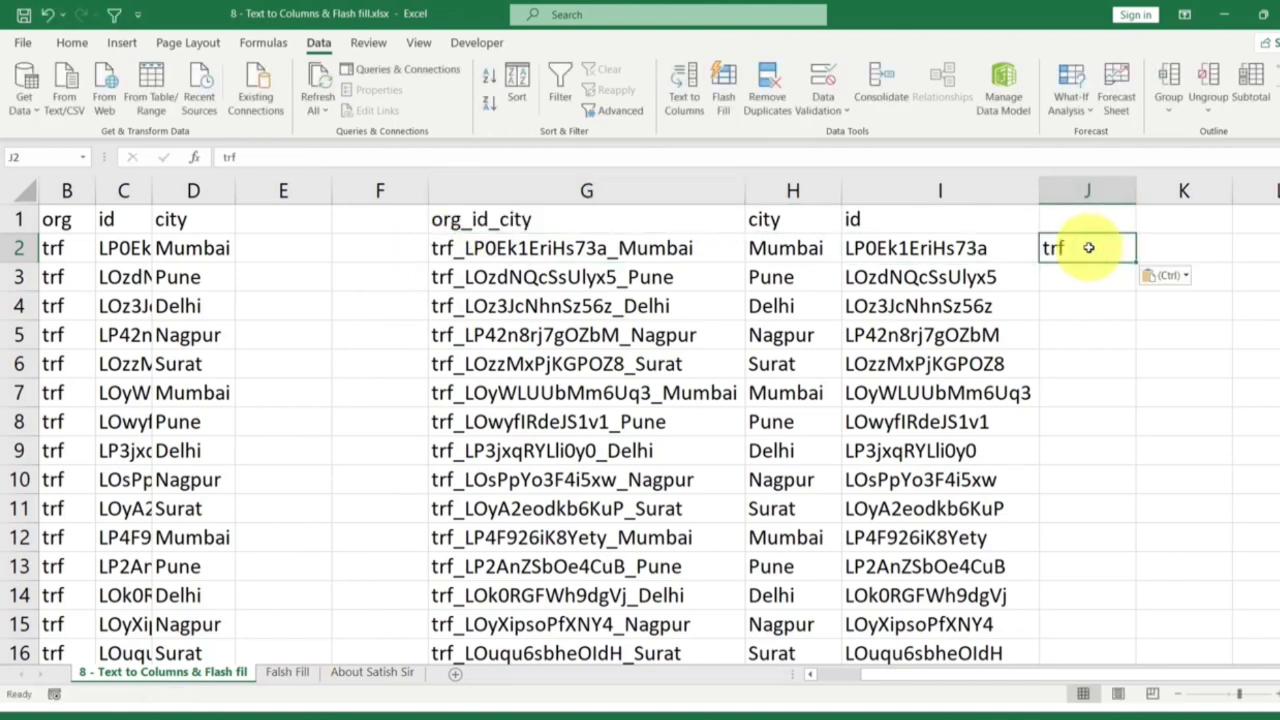
key("ctrl+e")
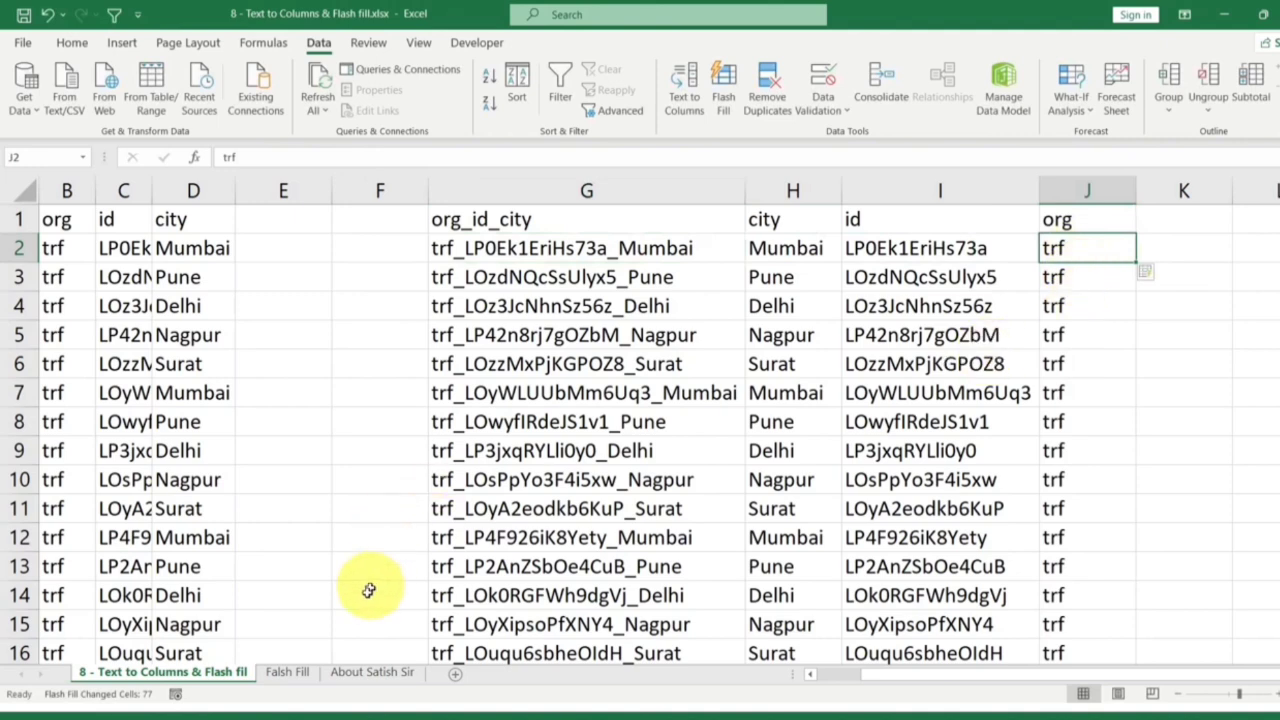
left_click(288, 674)
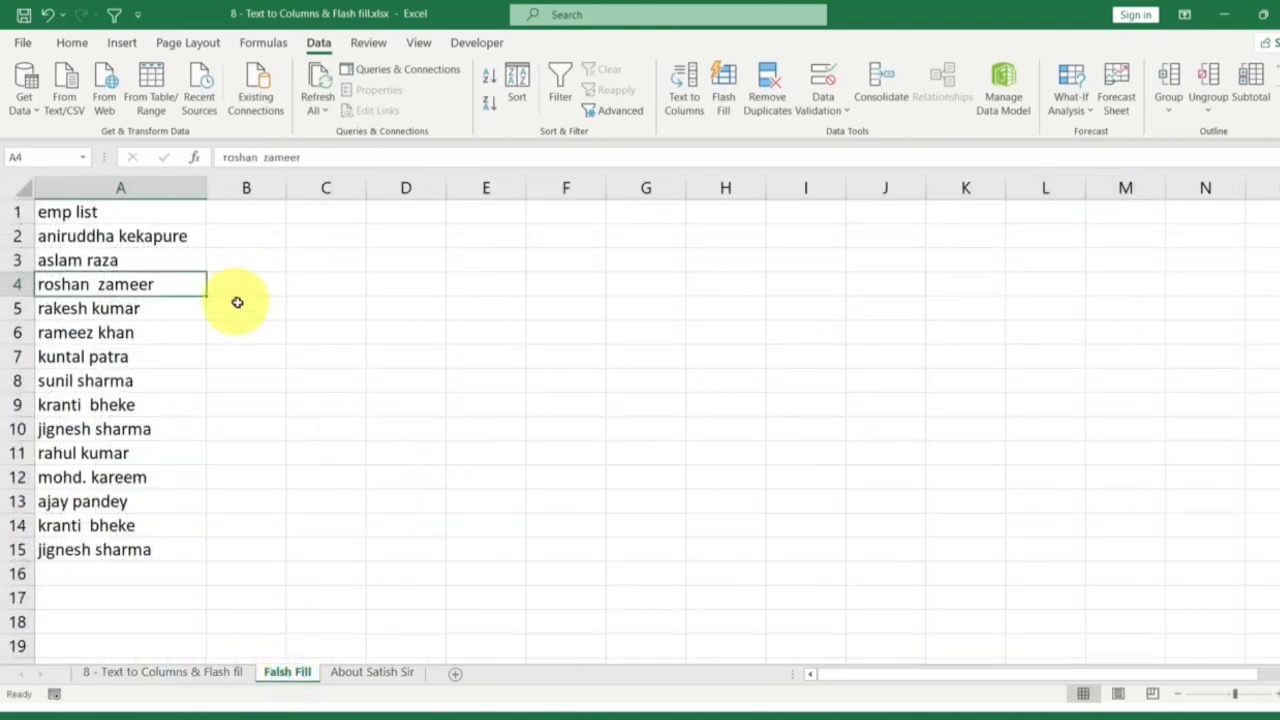
Enter the first employee's name in proper case in B2 and auto-fit column B
scroll(124, 253, "up", 2)
left_click_drag(124, 253, 112, 413)
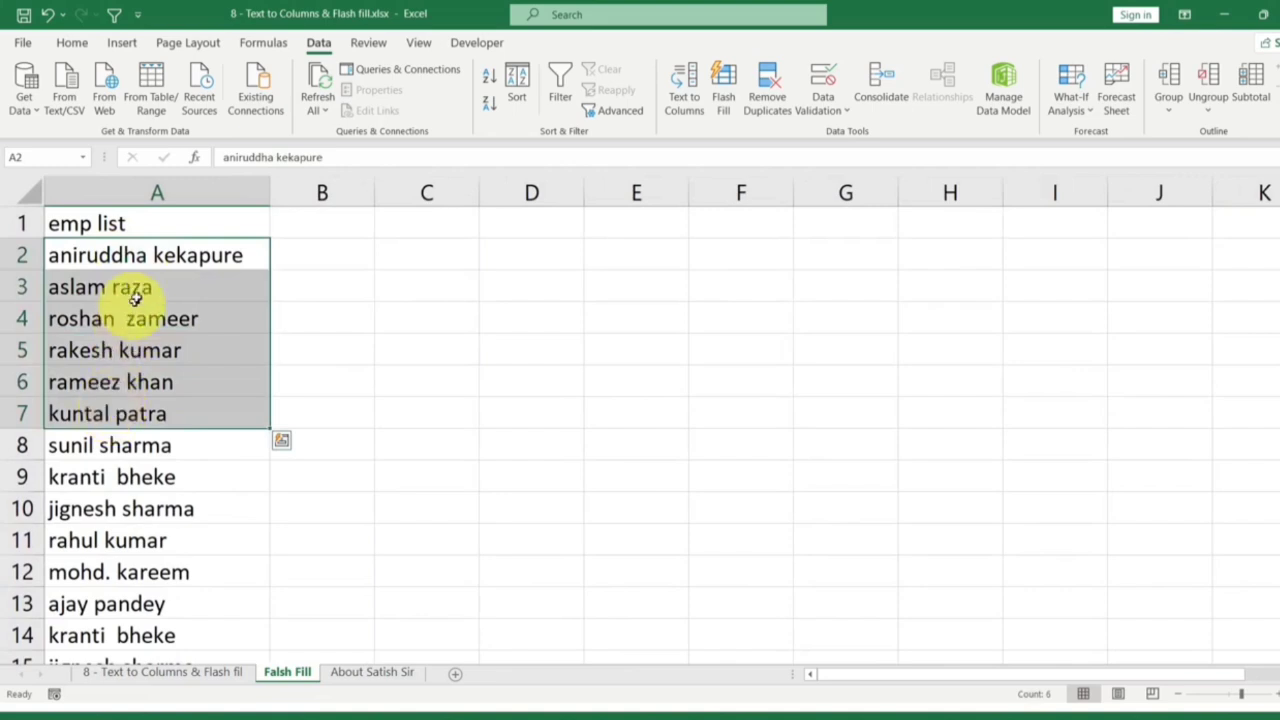
left_click(222, 256)
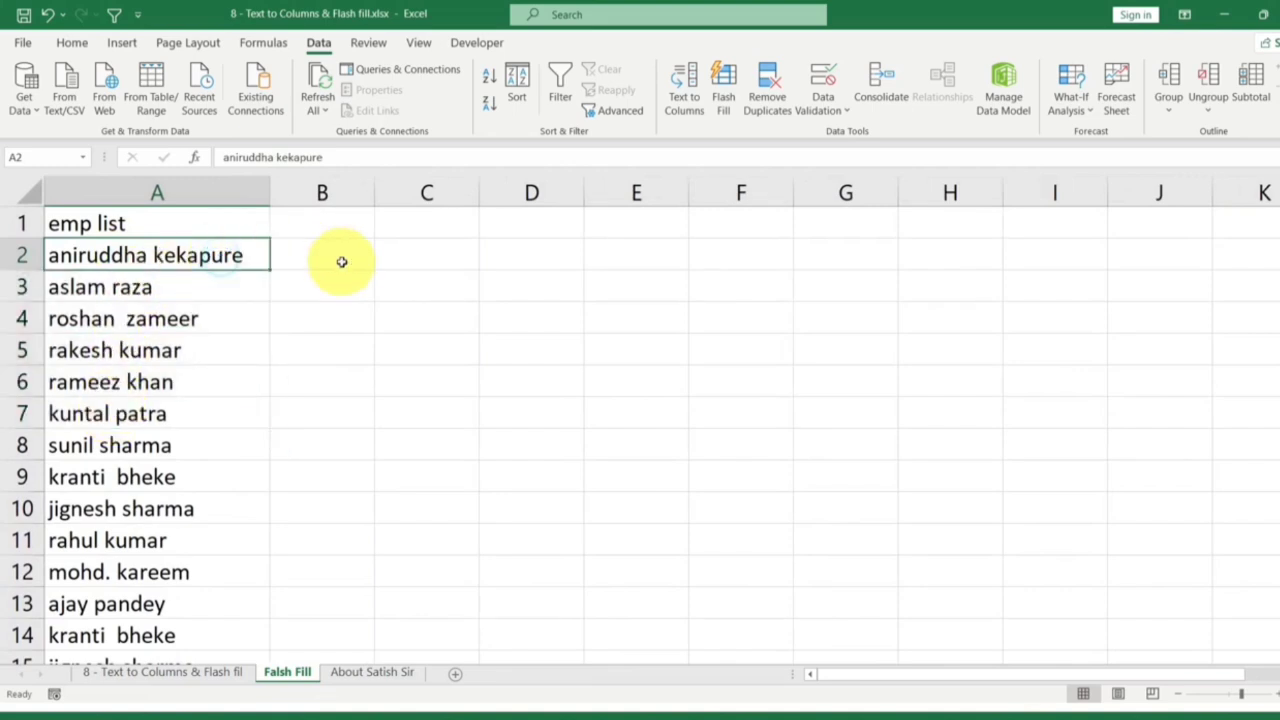
left_click(339, 259)
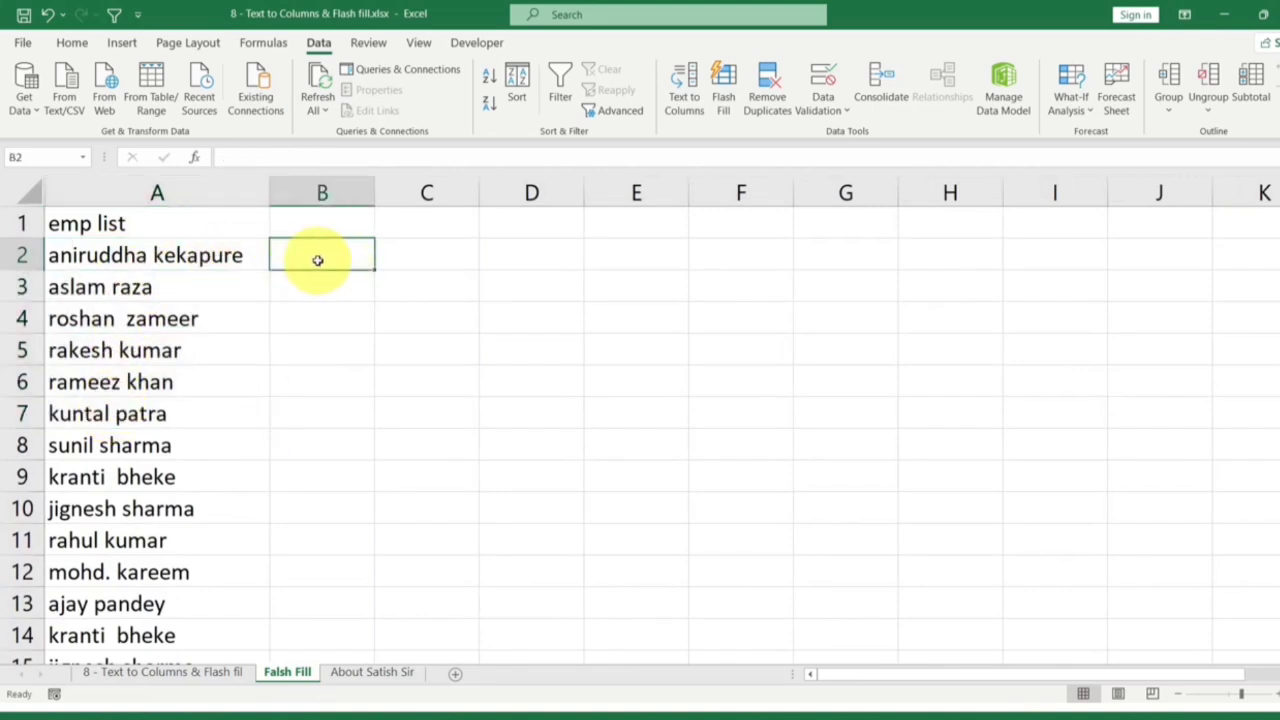
type("Aniruddha Kekapu")
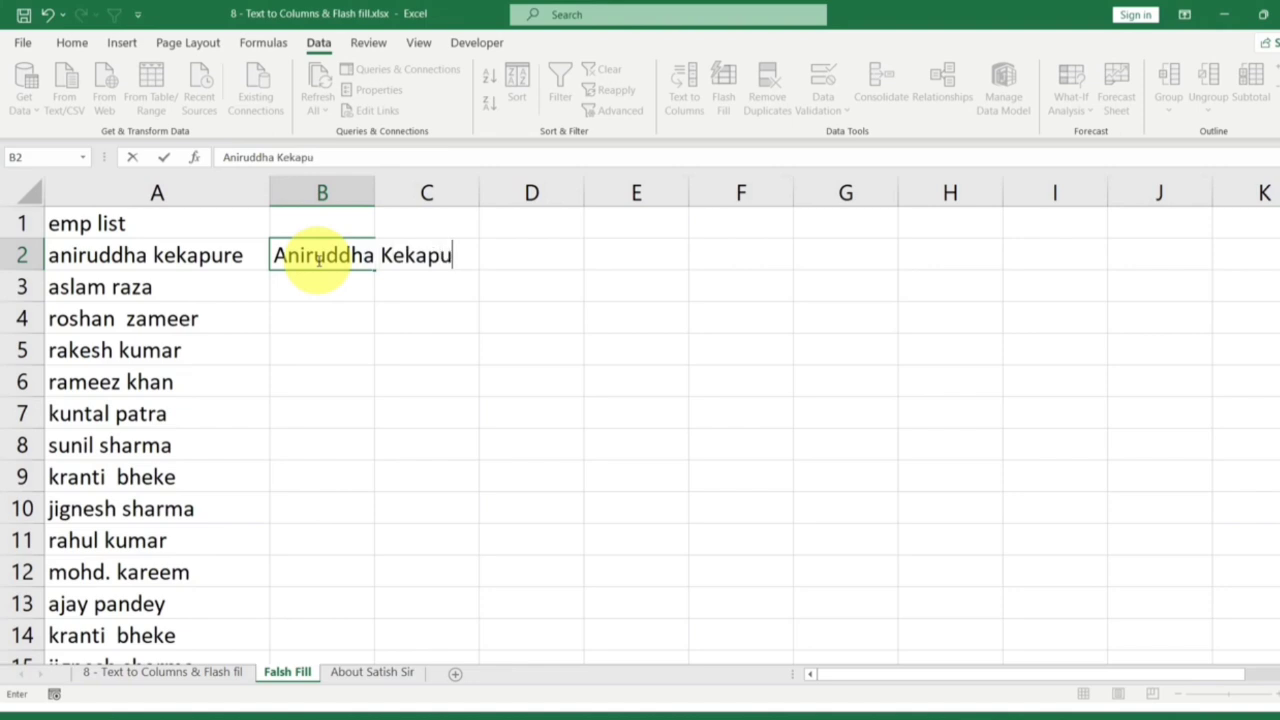
type("e")
key("Return")
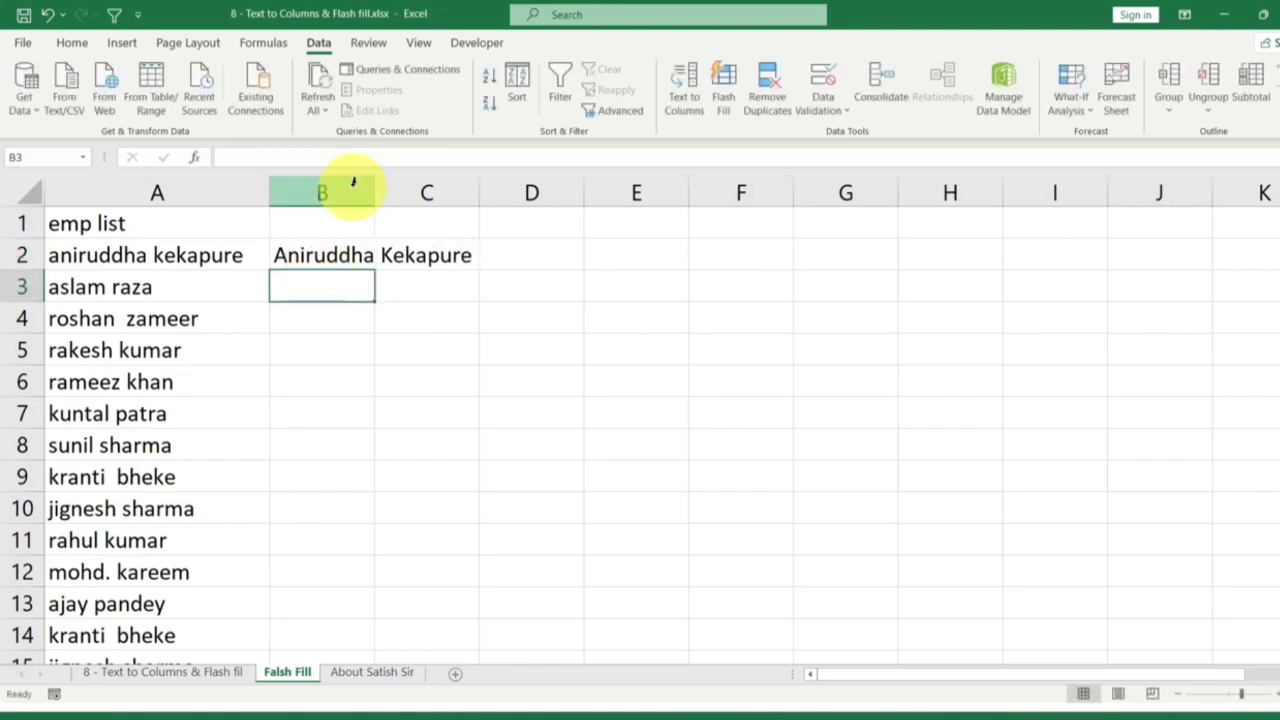
double_click(376, 187)
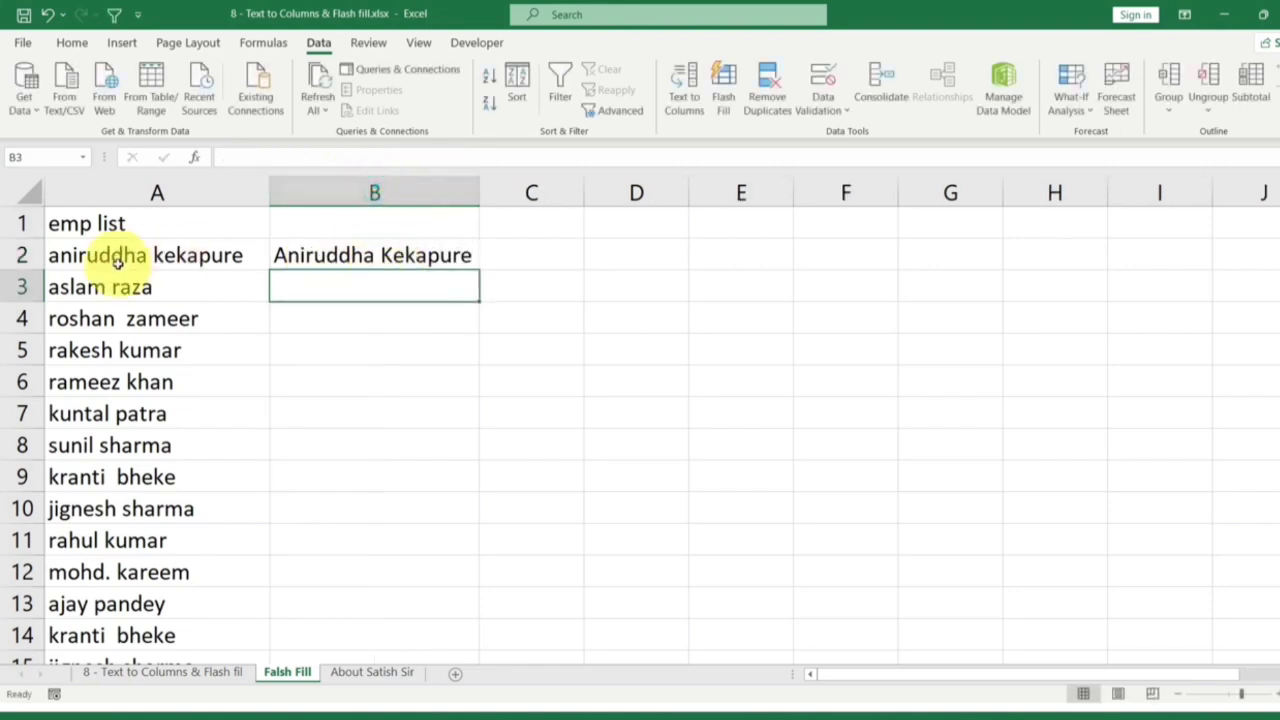
Flash Fill column B with proper-case names and compare a few against column A
left_click(448, 257)
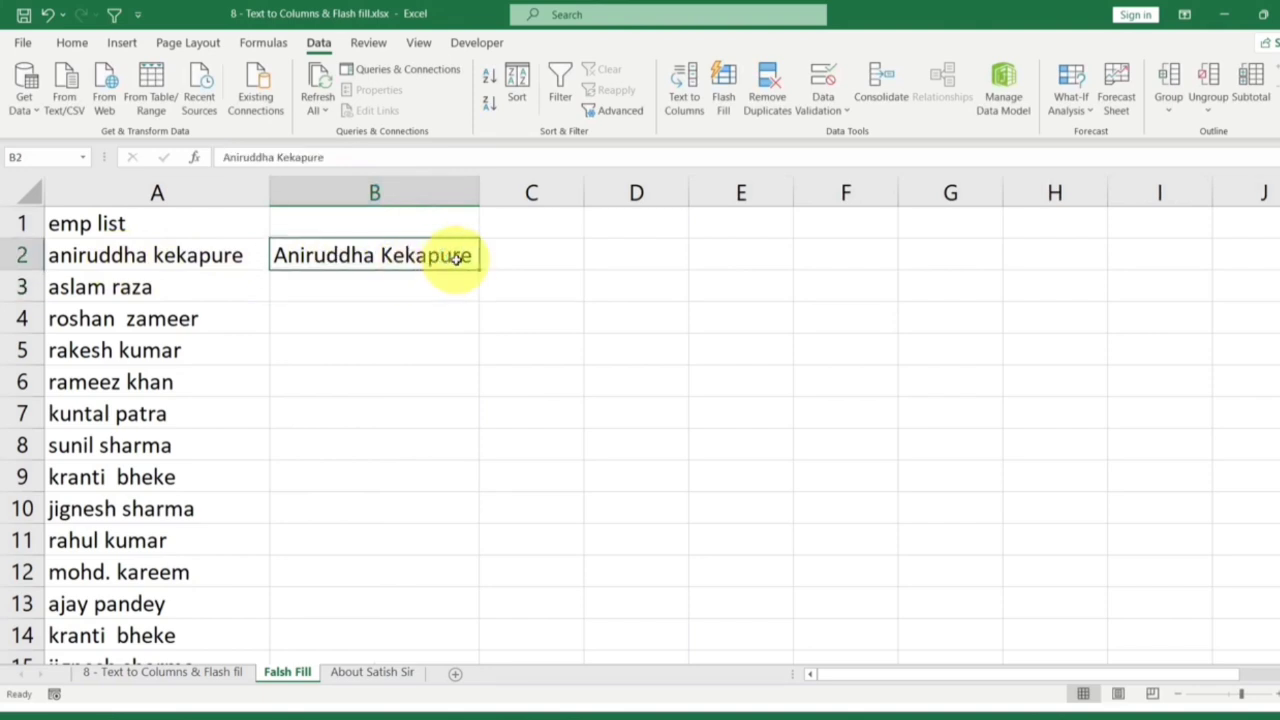
key("ctrl+e")
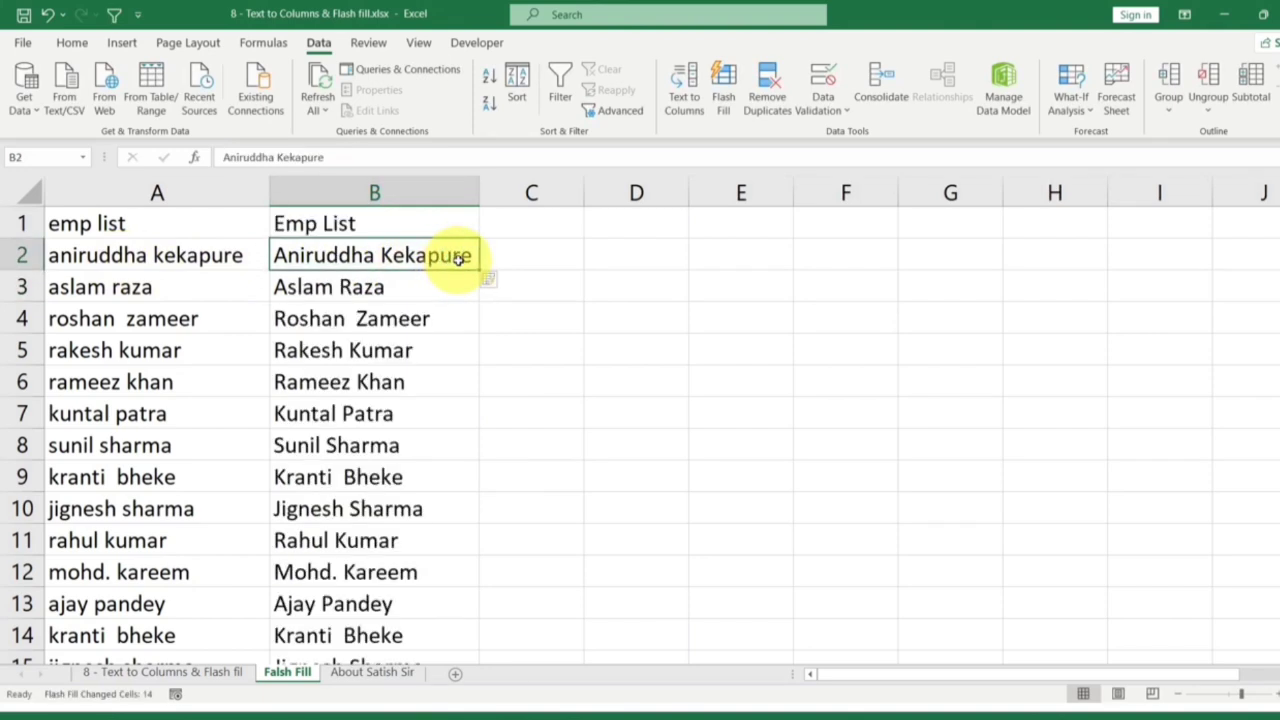
left_click(80, 283)
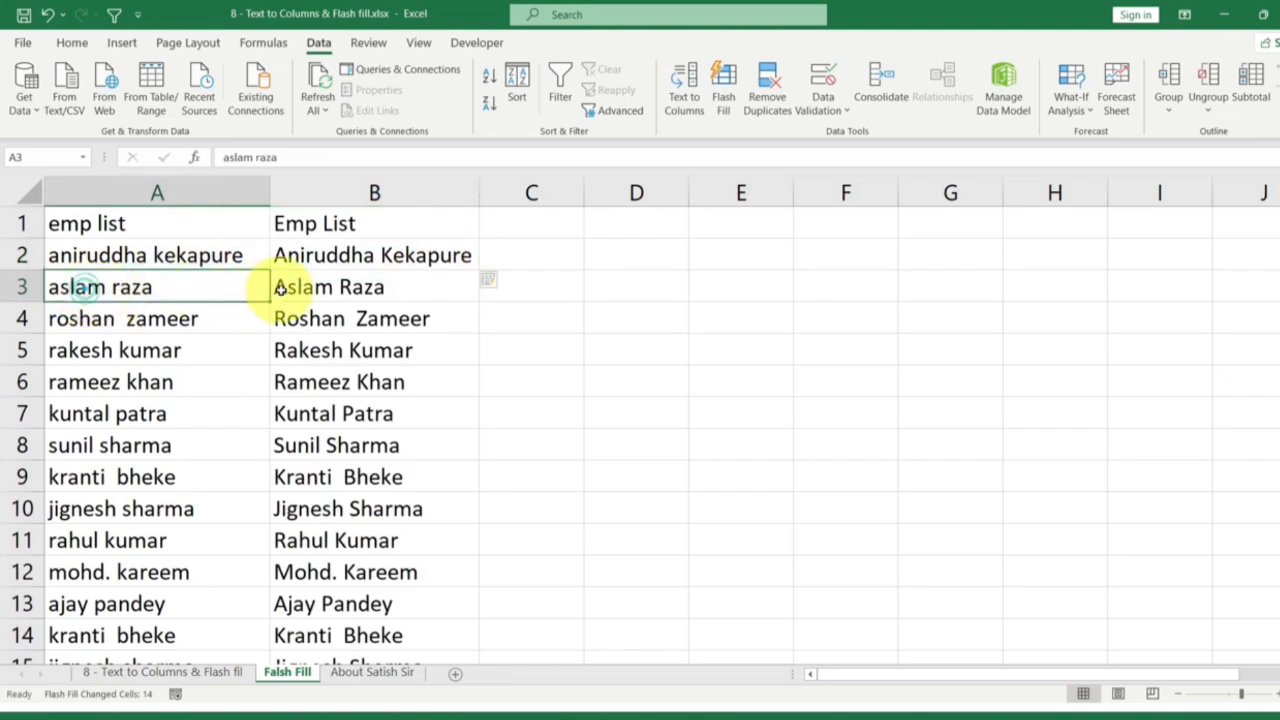
left_click(378, 289)
left_click(200, 320)
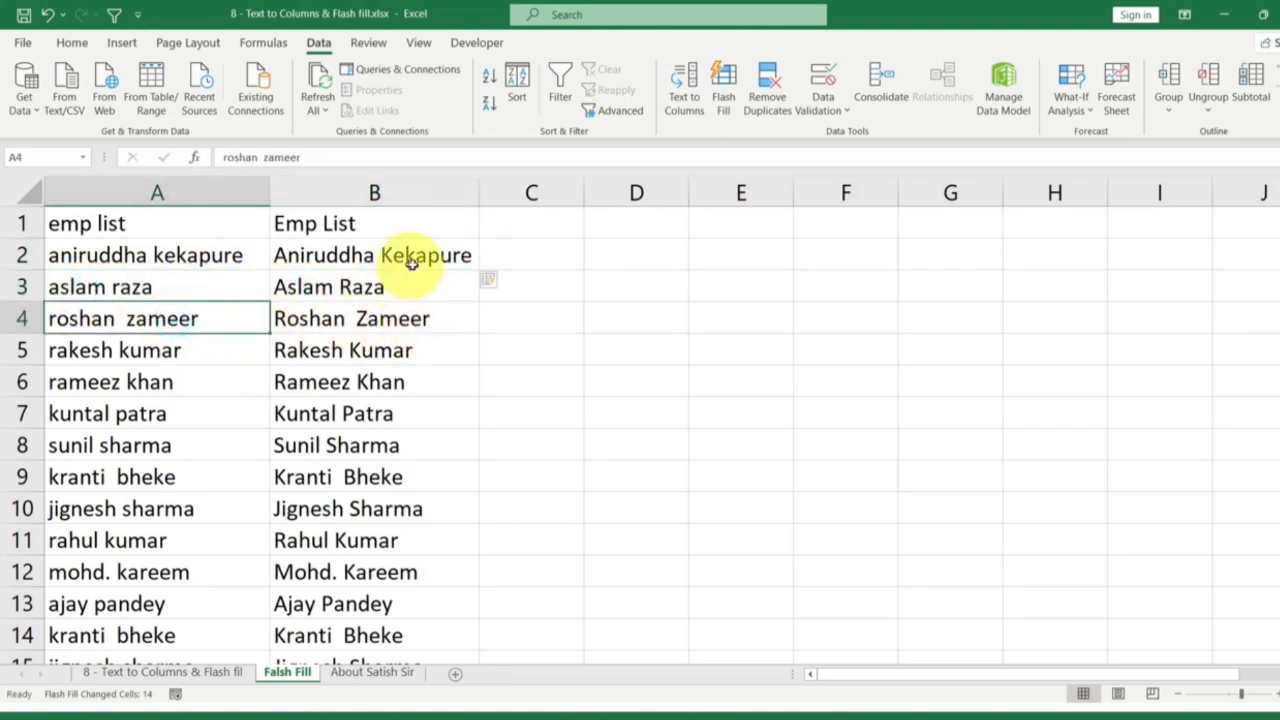
Enter the first employee's name in upper case in C2, Flash Fill column C and auto-fit it
left_click(528, 258)
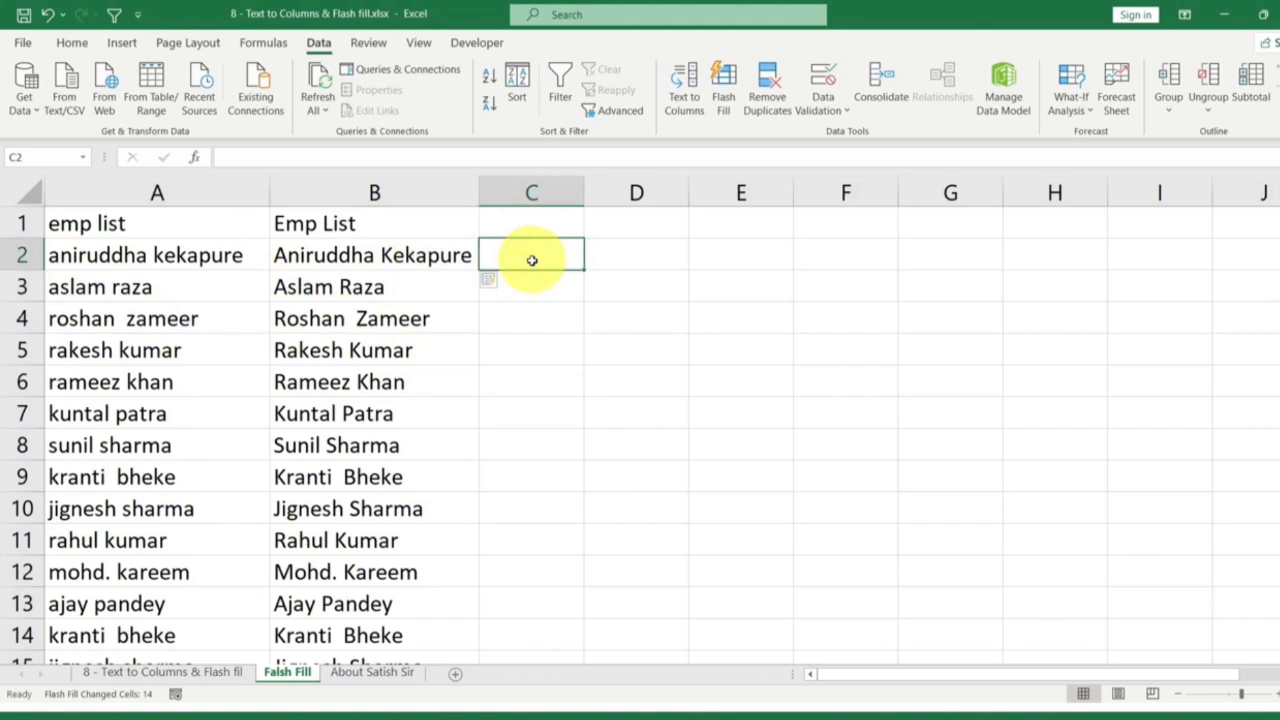
type("An")
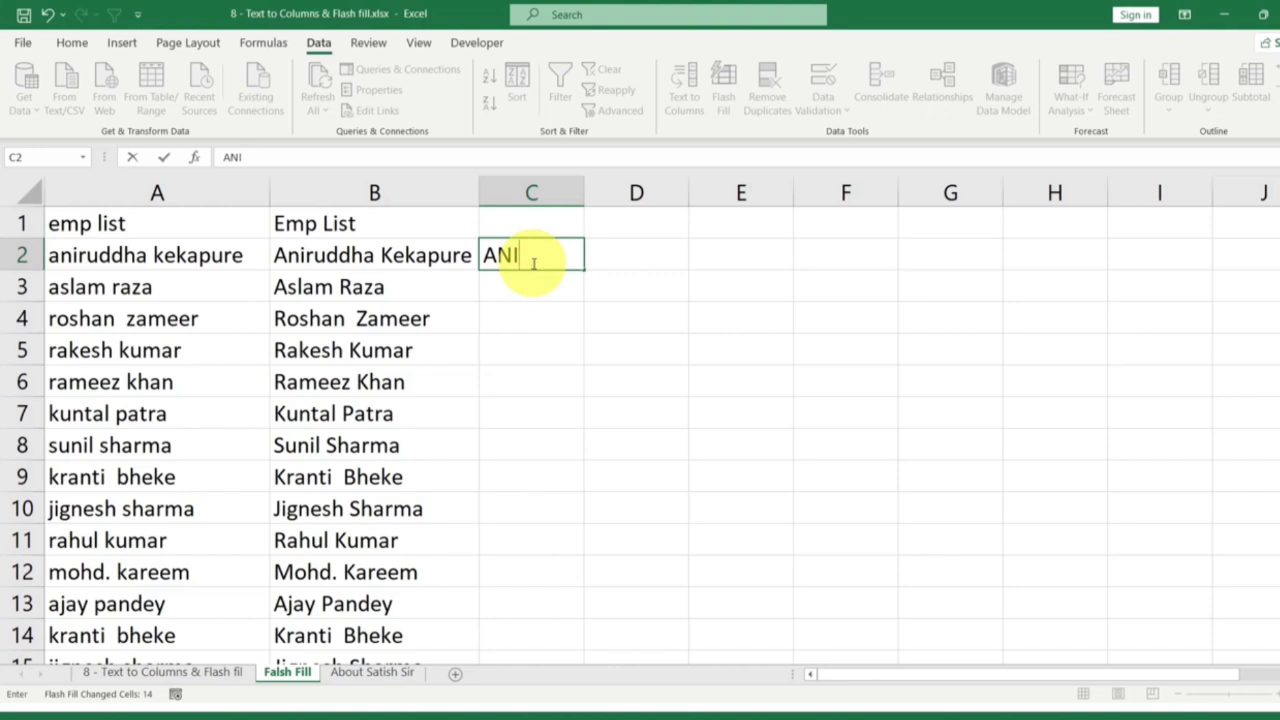
type("IRUDH")
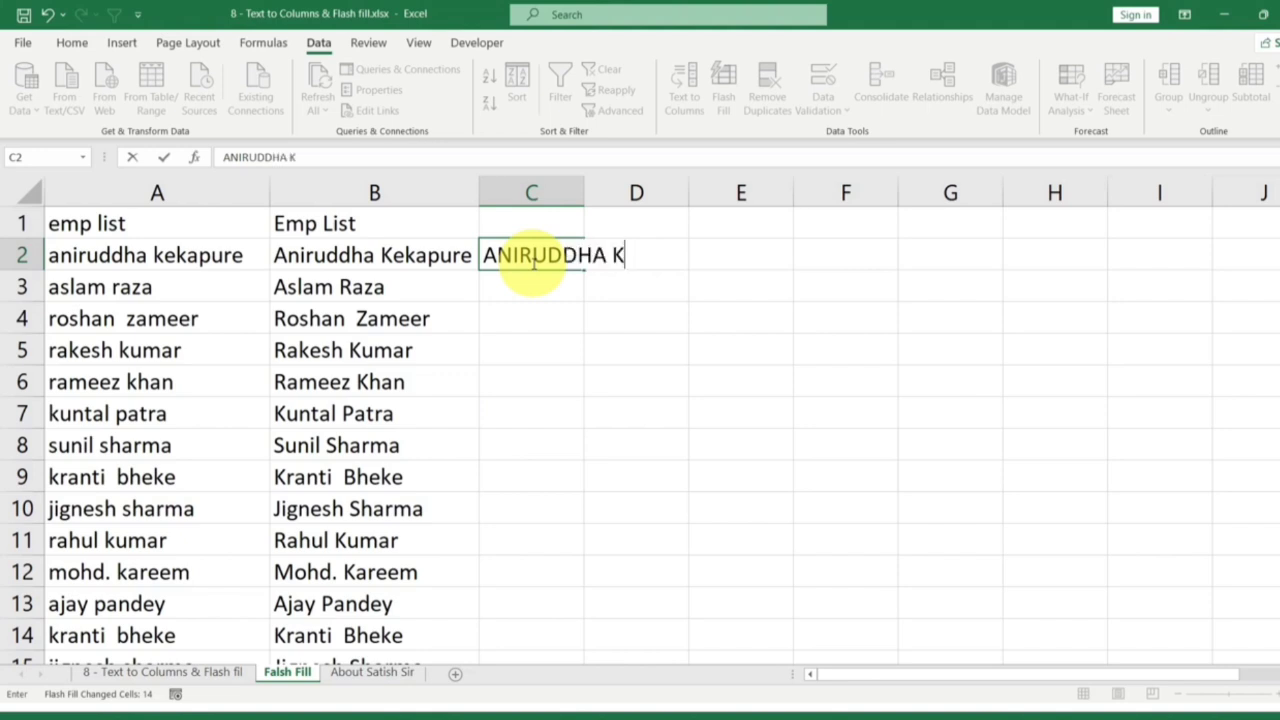
type("HA KEKAP")
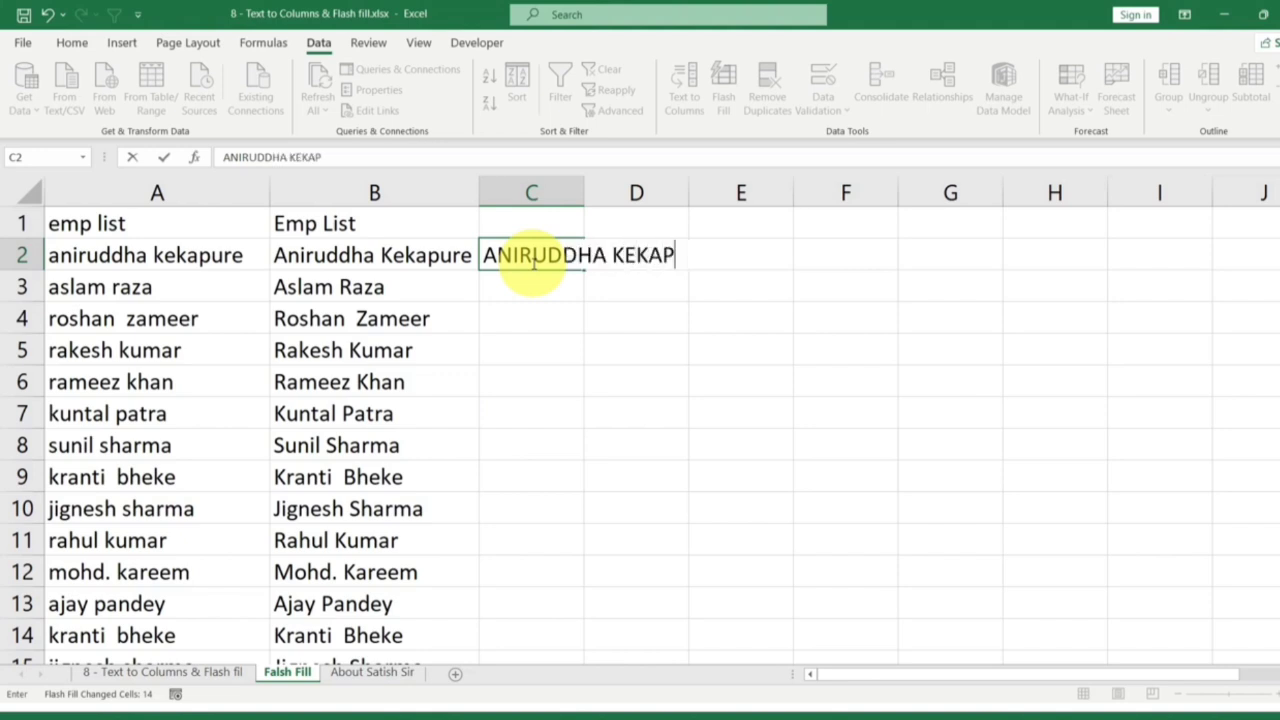
type("URE")
key("Return")
left_click(530, 258)
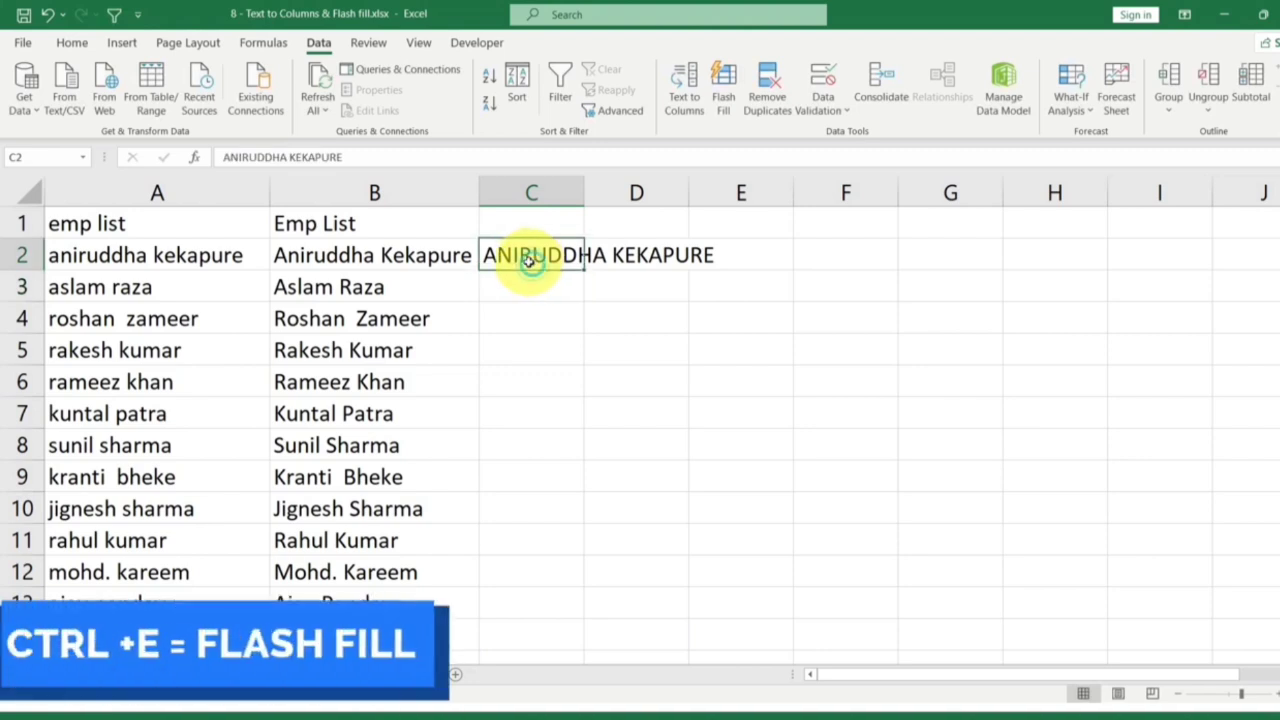
key("ctrl+e")
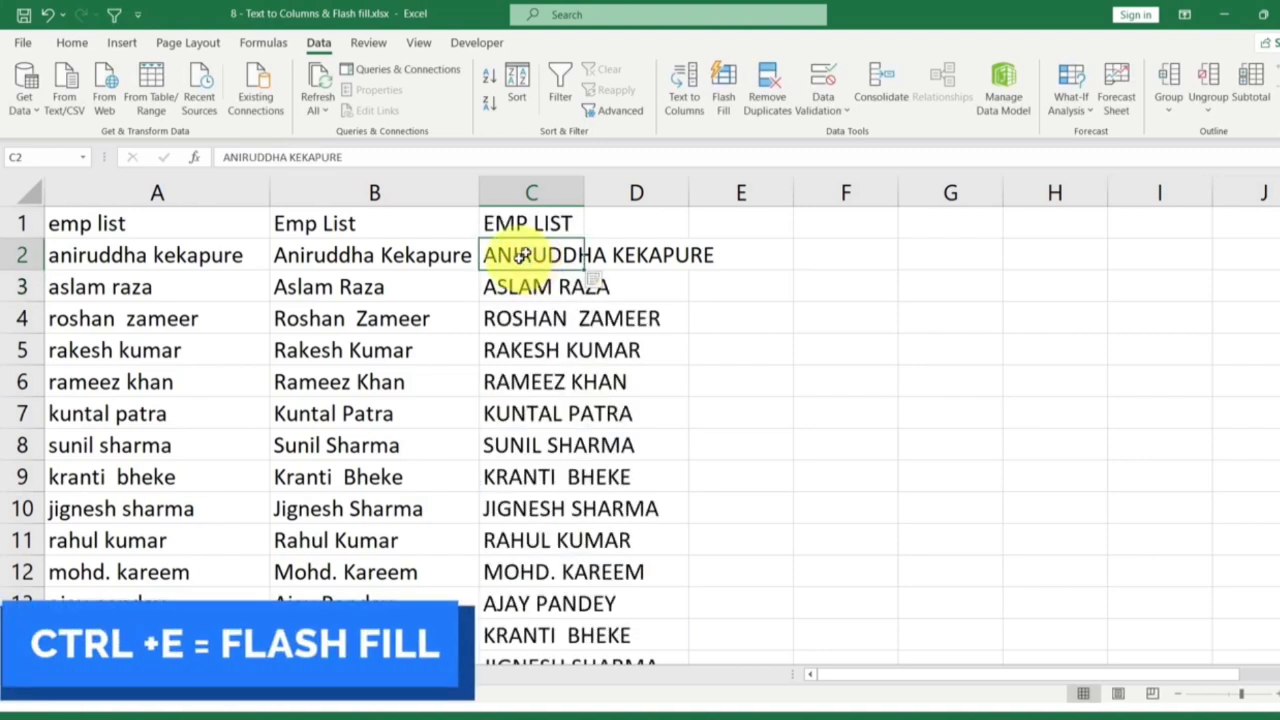
double_click(584, 192)
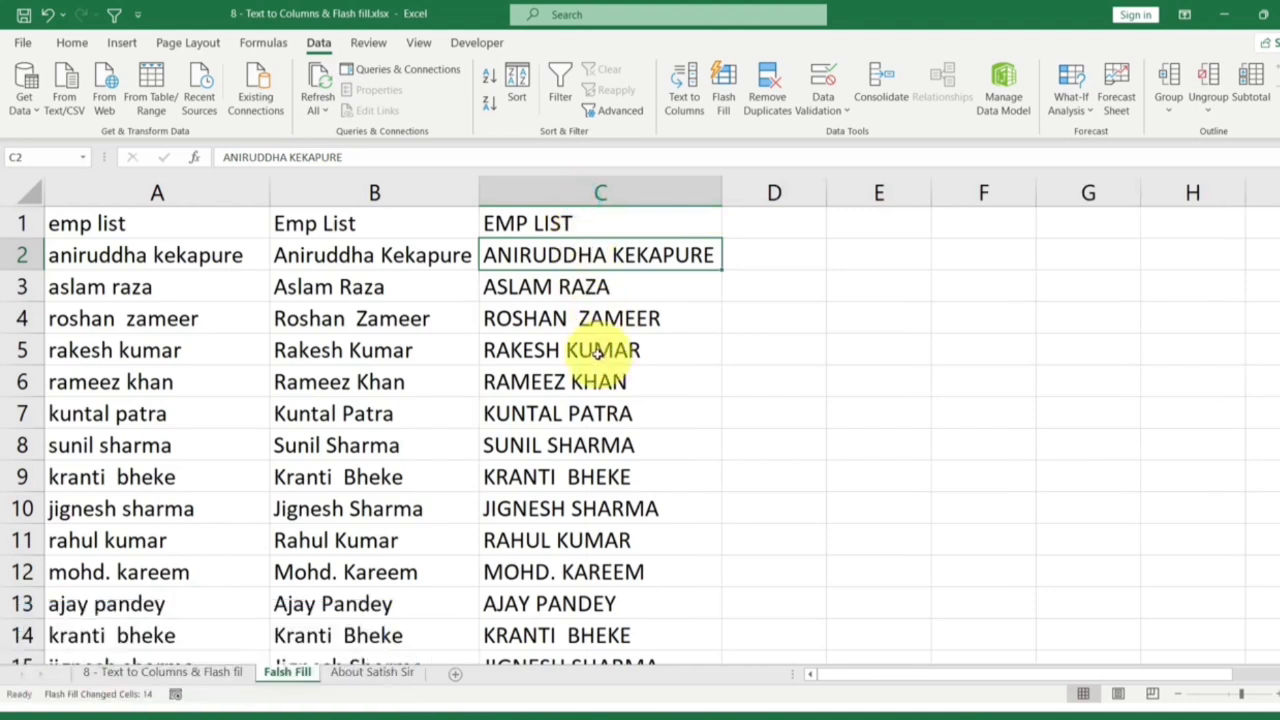
double_click(585, 260)
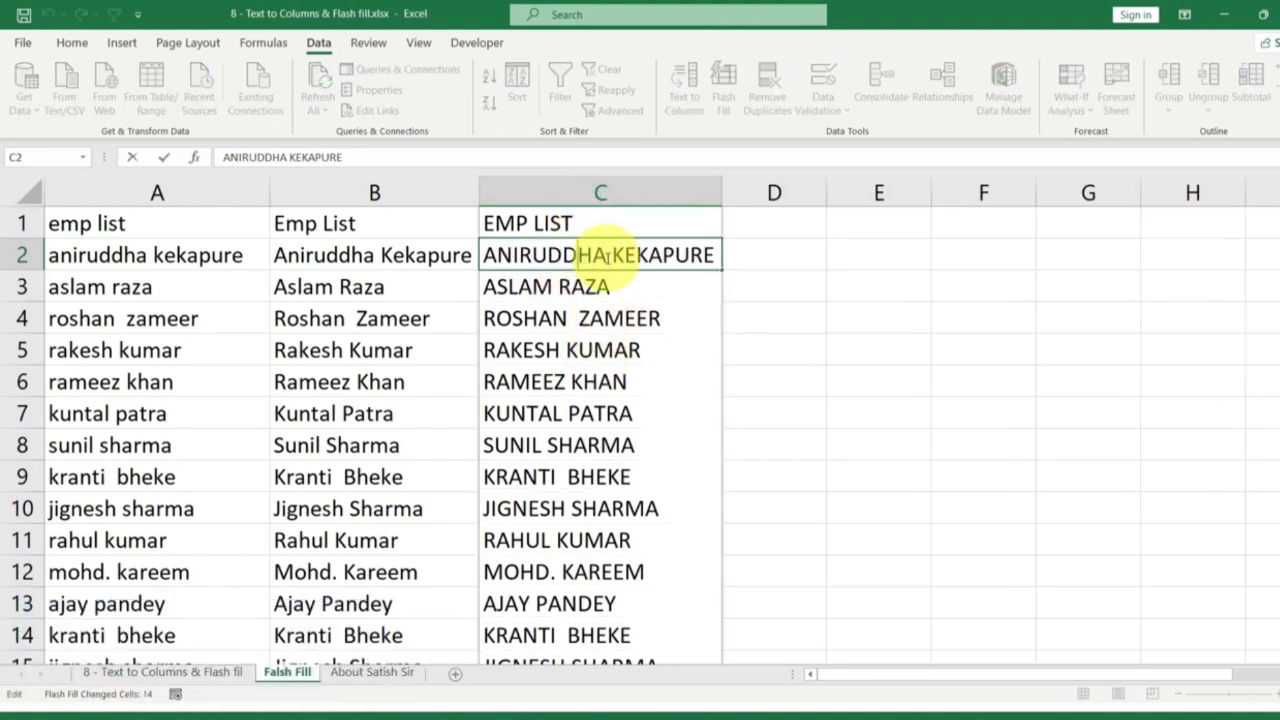
left_click_drag(607, 257, 419, 258)
Paste the first name into D2, Flash Fill first names down column D and auto-fit it
key("ctrl+c")
key("Escape")
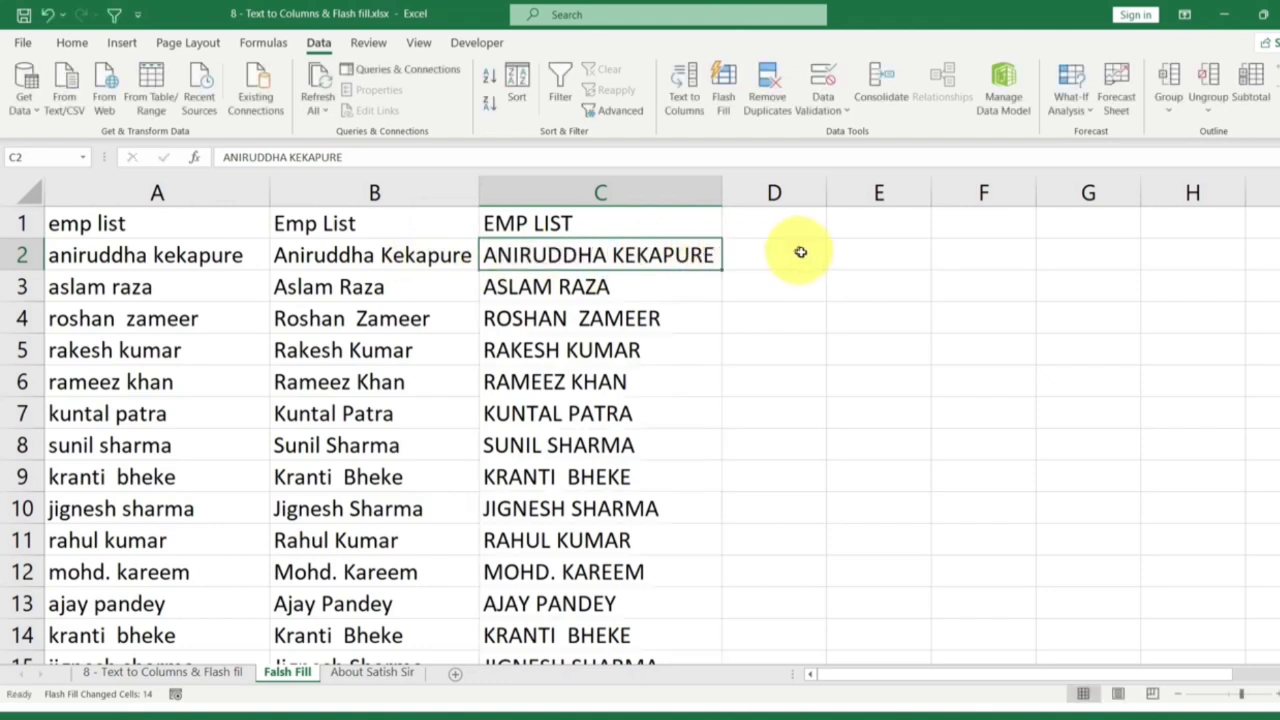
left_click(806, 253)
key("ctrl+v")
key("ctrl+e")
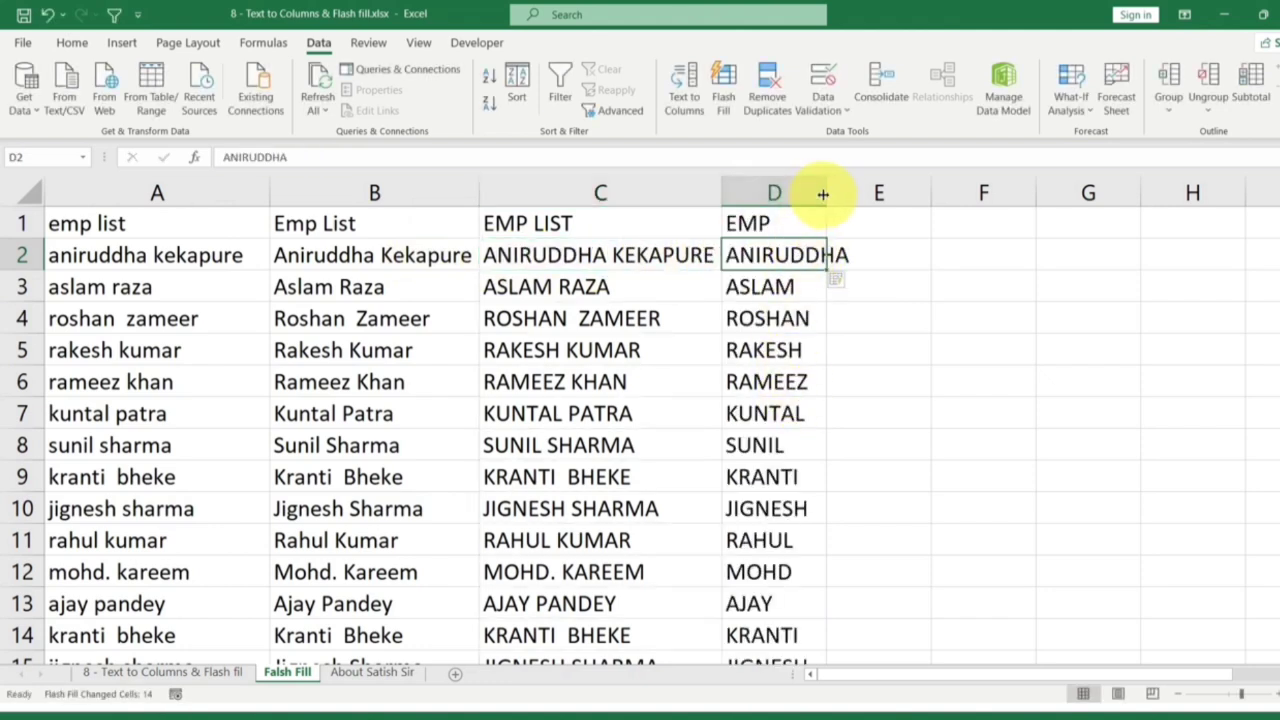
left_click_drag(824, 193, 827, 190)
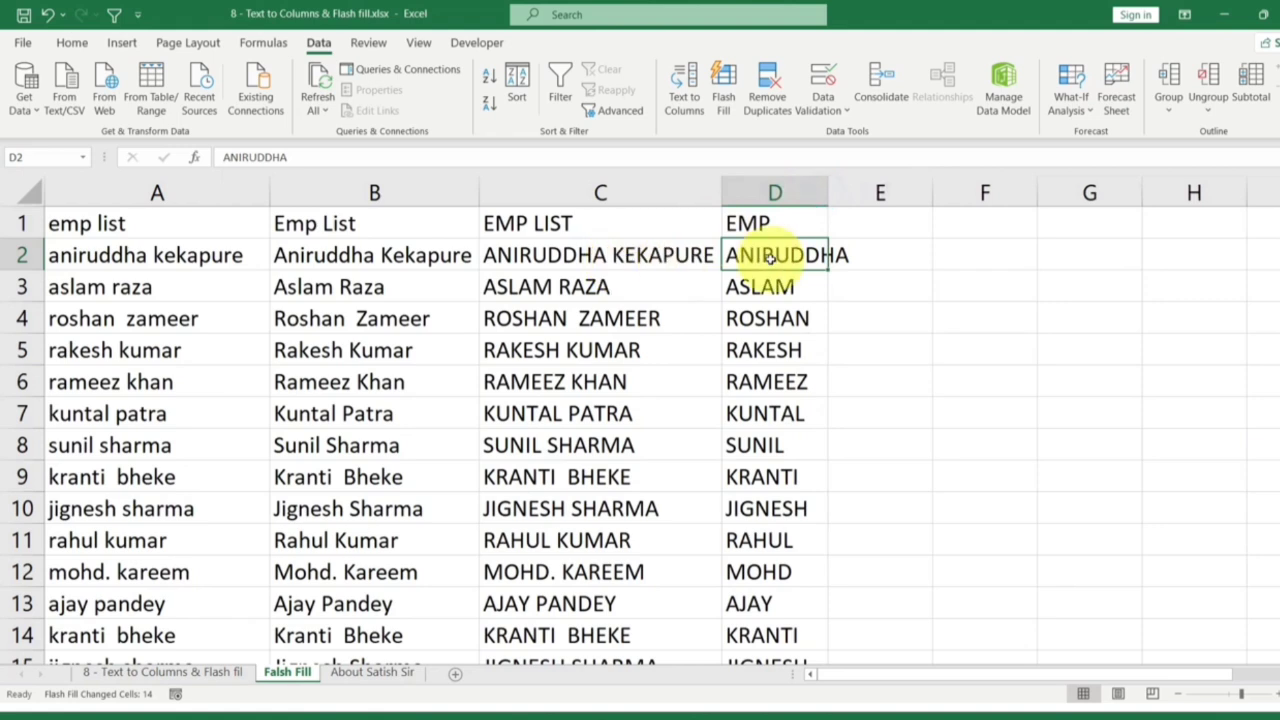
double_click(827, 194)
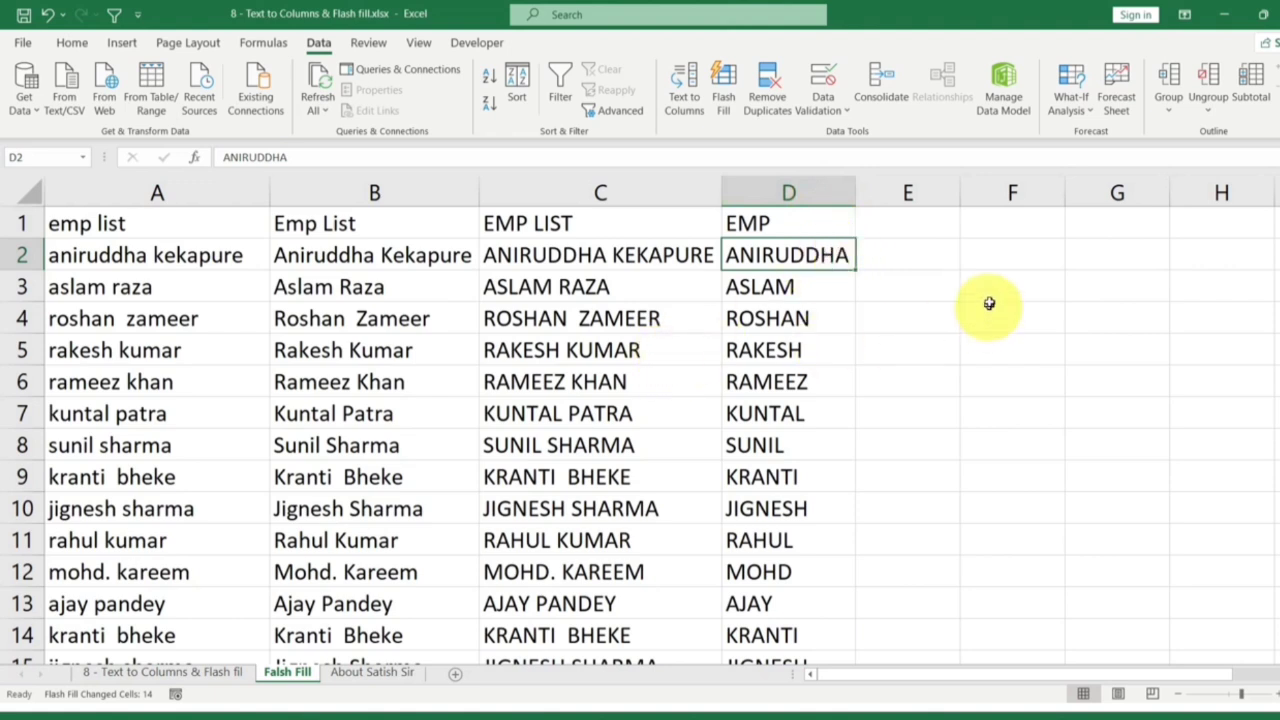
Enter sample codes SDF454 and SDFD5653 in F2:F3 and widen column F
left_click(1004, 259)
type("SDF454")
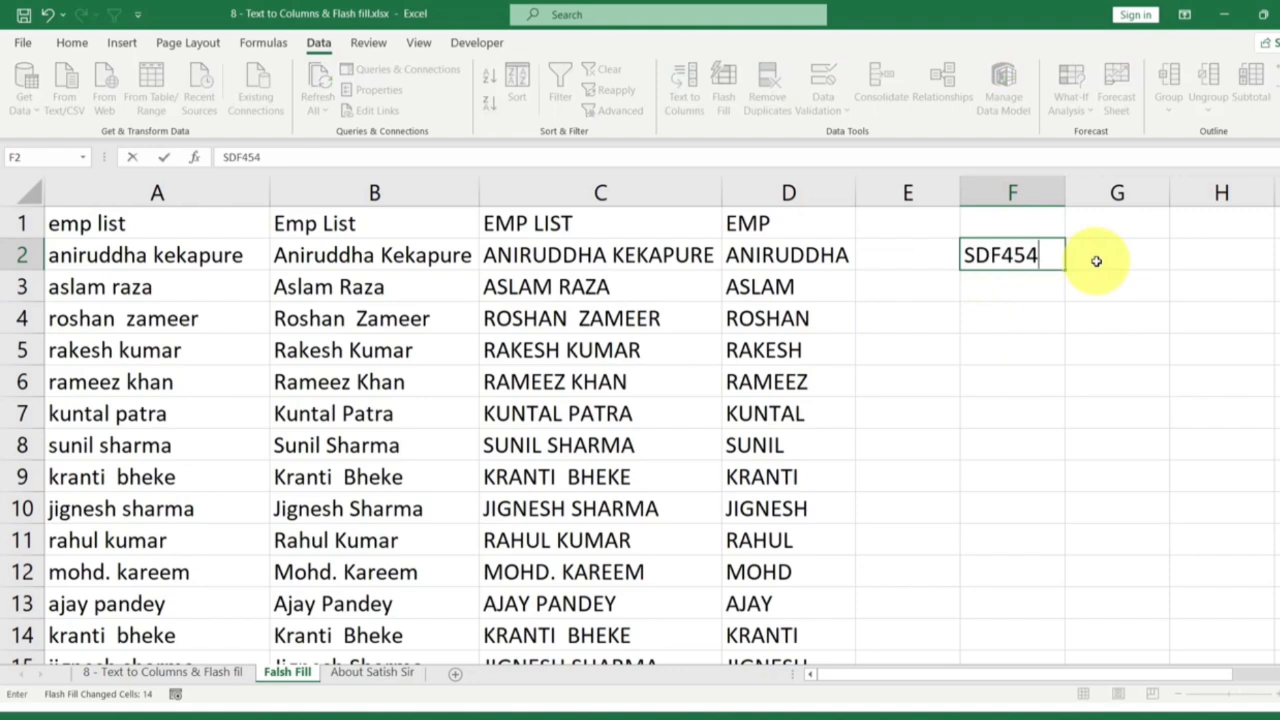
key("Return")
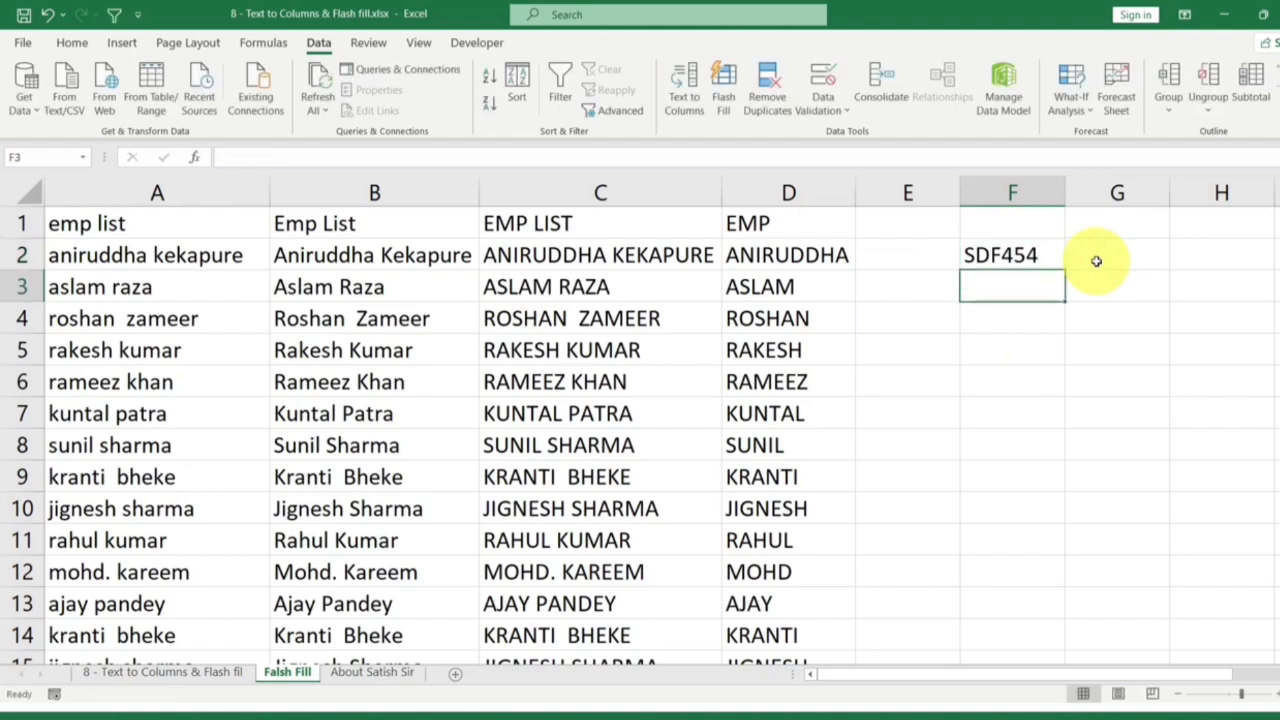
type("SDFD565")
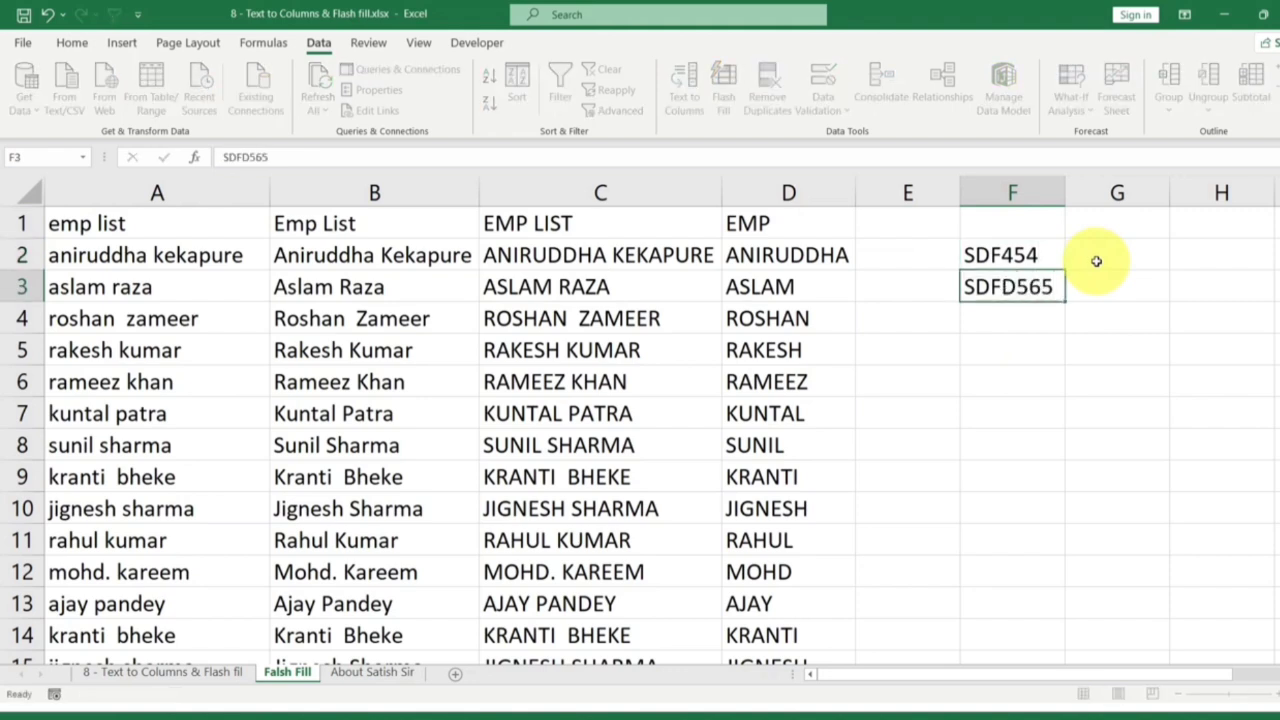
key("Return")
left_click(1047, 287)
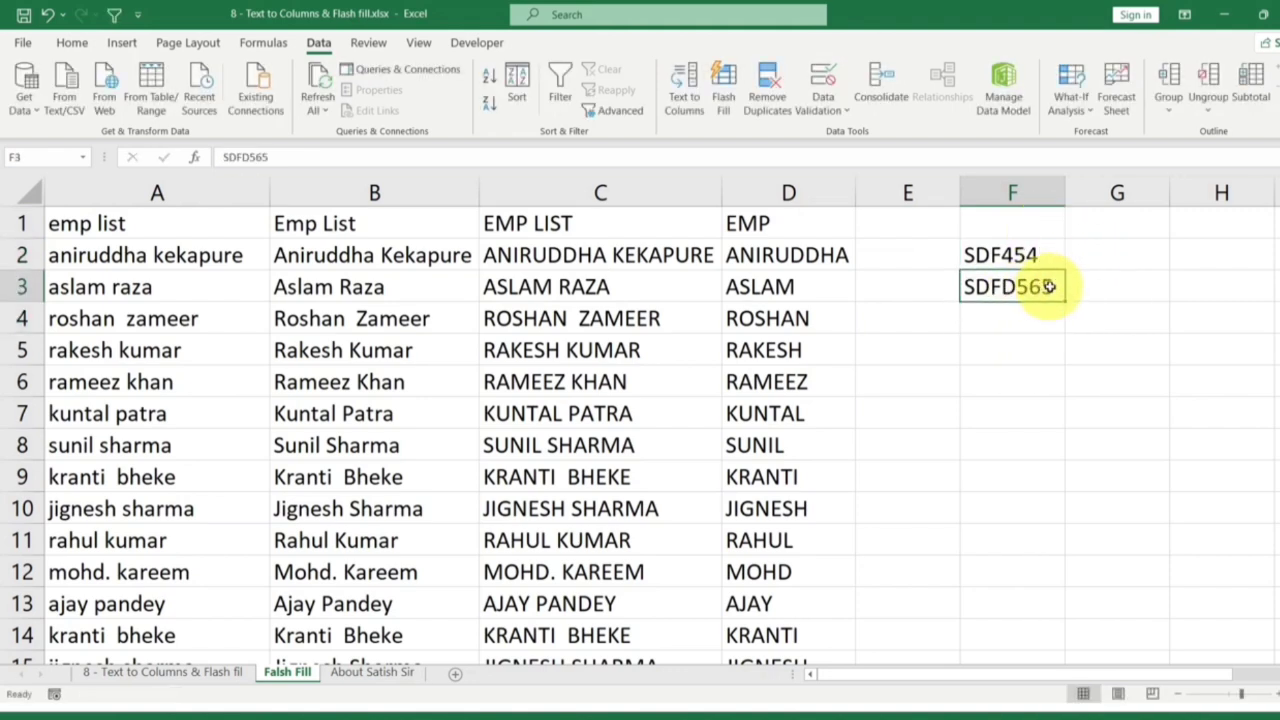
double_click(1056, 287)
type("3")
key("Return")
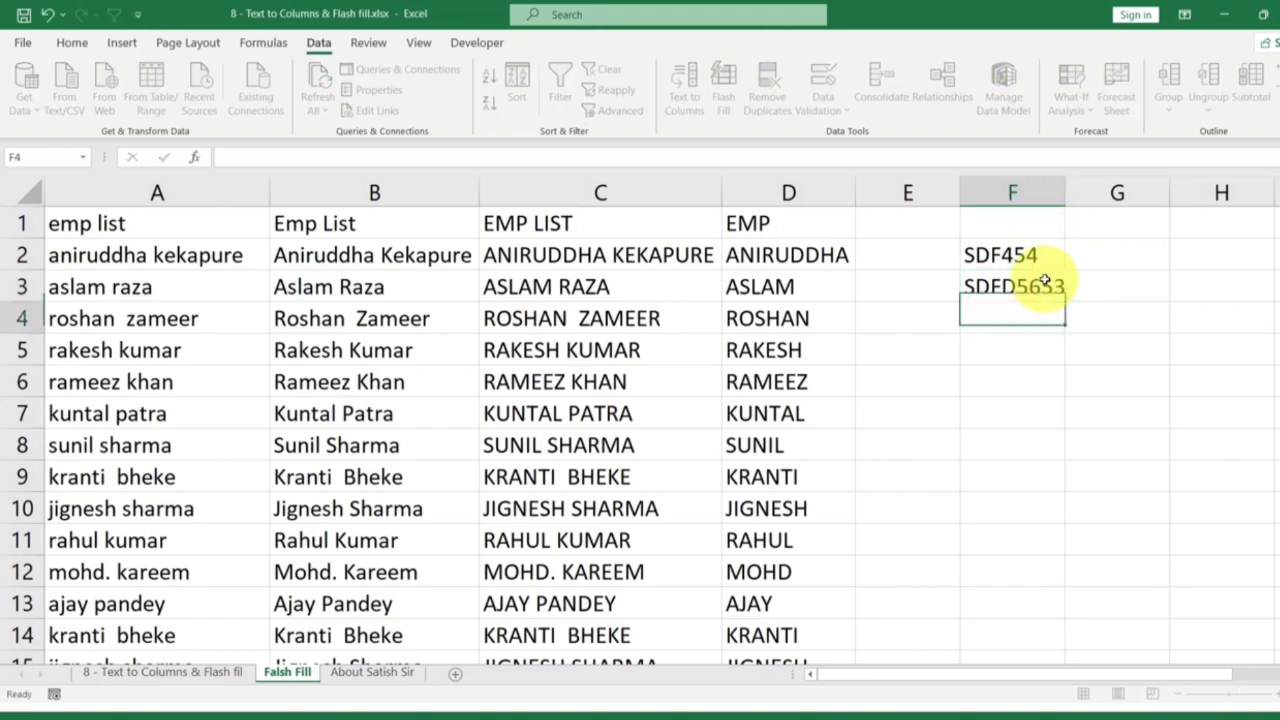
left_click_drag(1075, 187, 1094, 188)
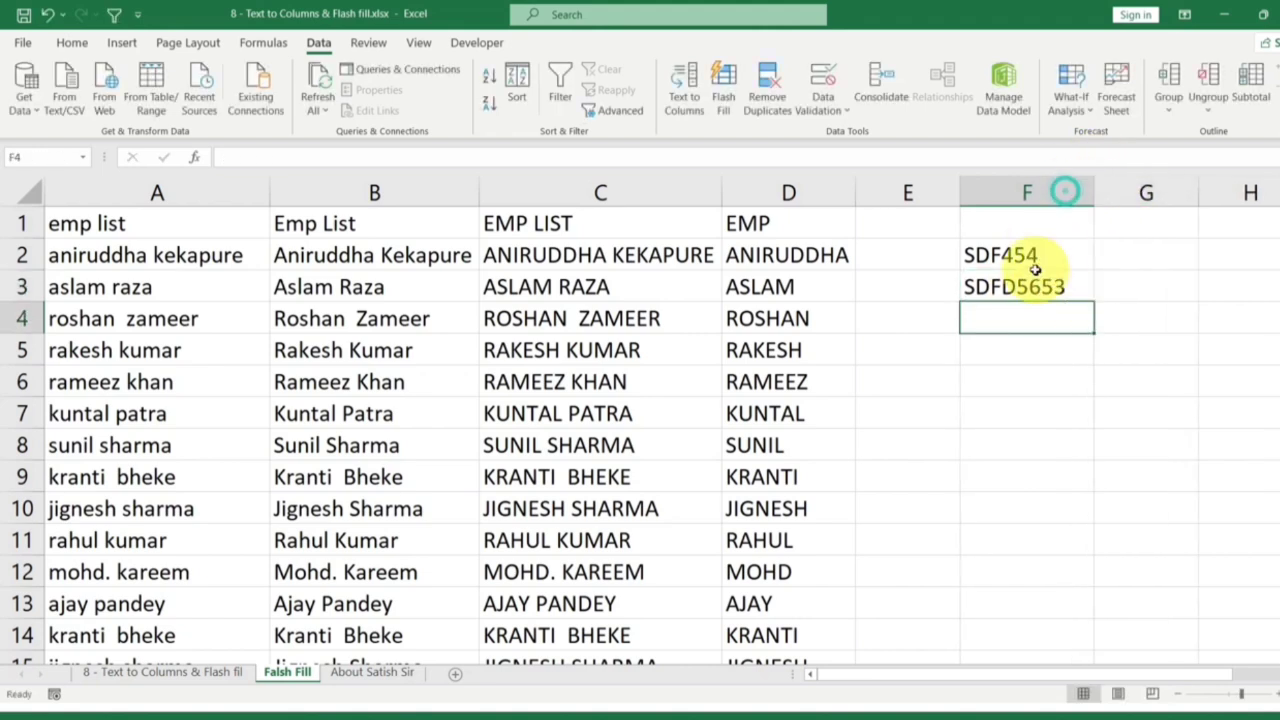
left_click(1017, 254)
double_click(1025, 256)
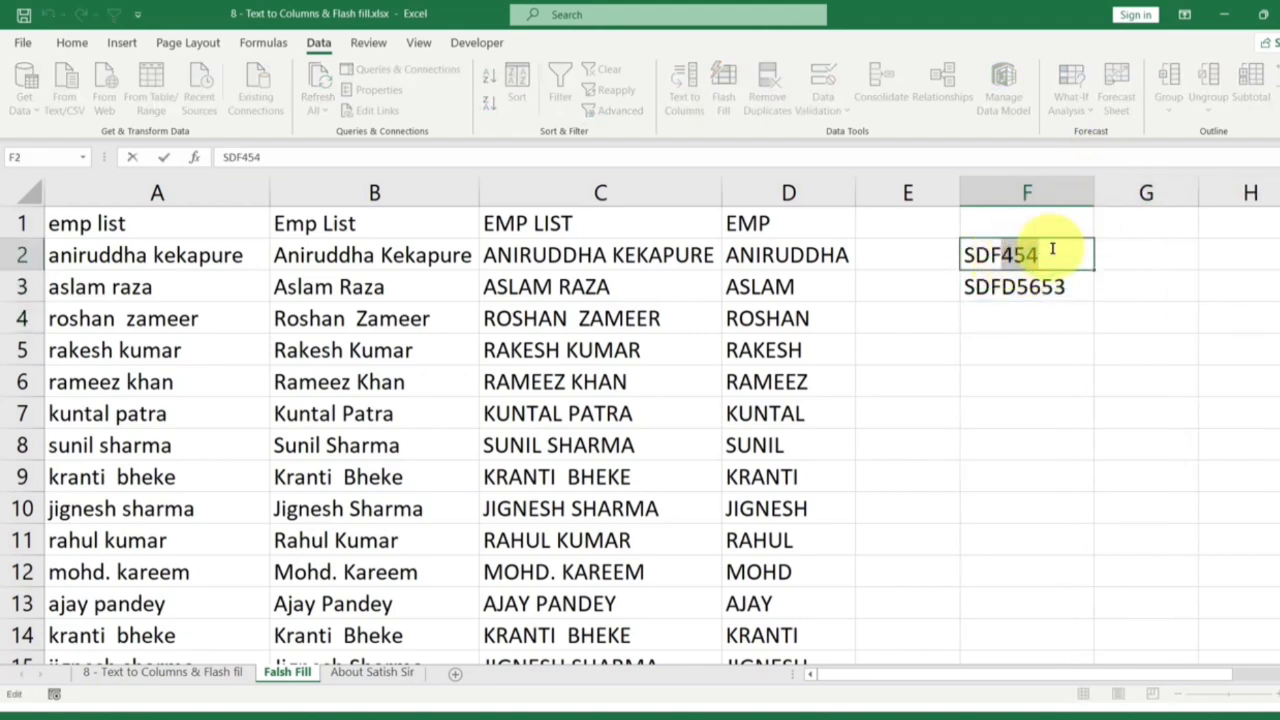
Put 454 in G2 and fill 5653 into G3 using Data > Flash Fill
left_click(1132, 245)
key("ctrl+v")
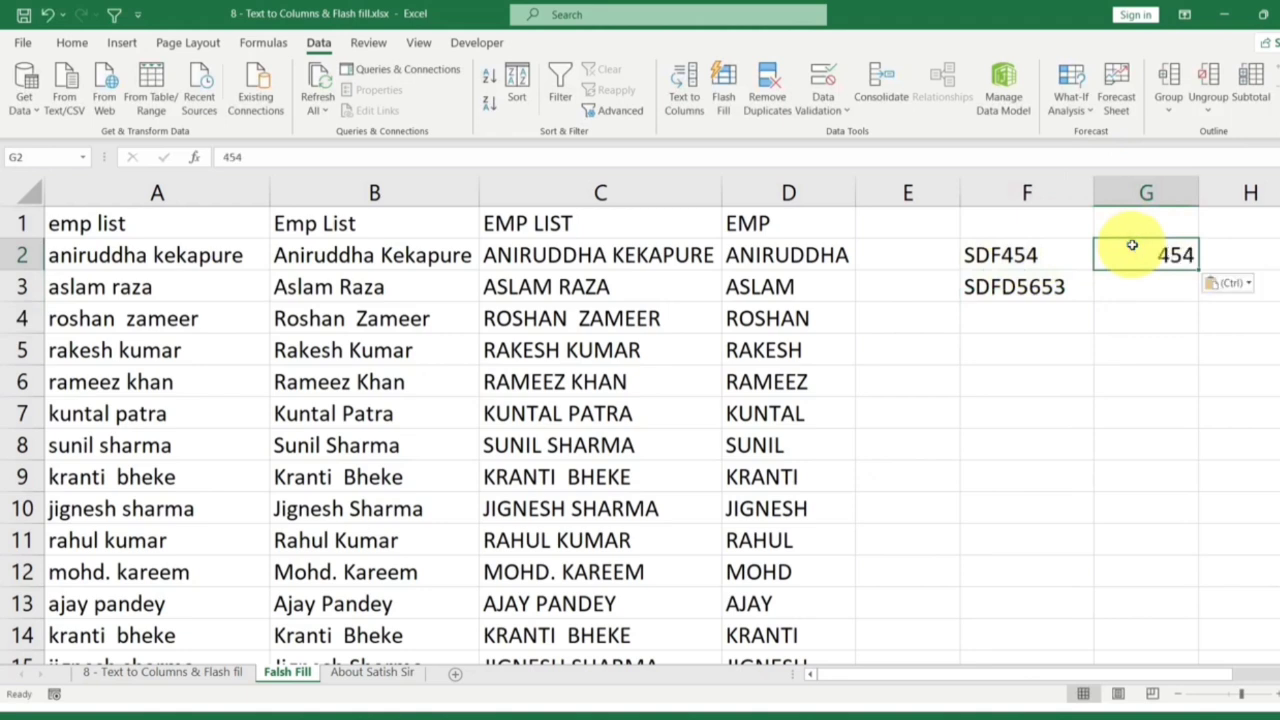
key("ctrl+e")
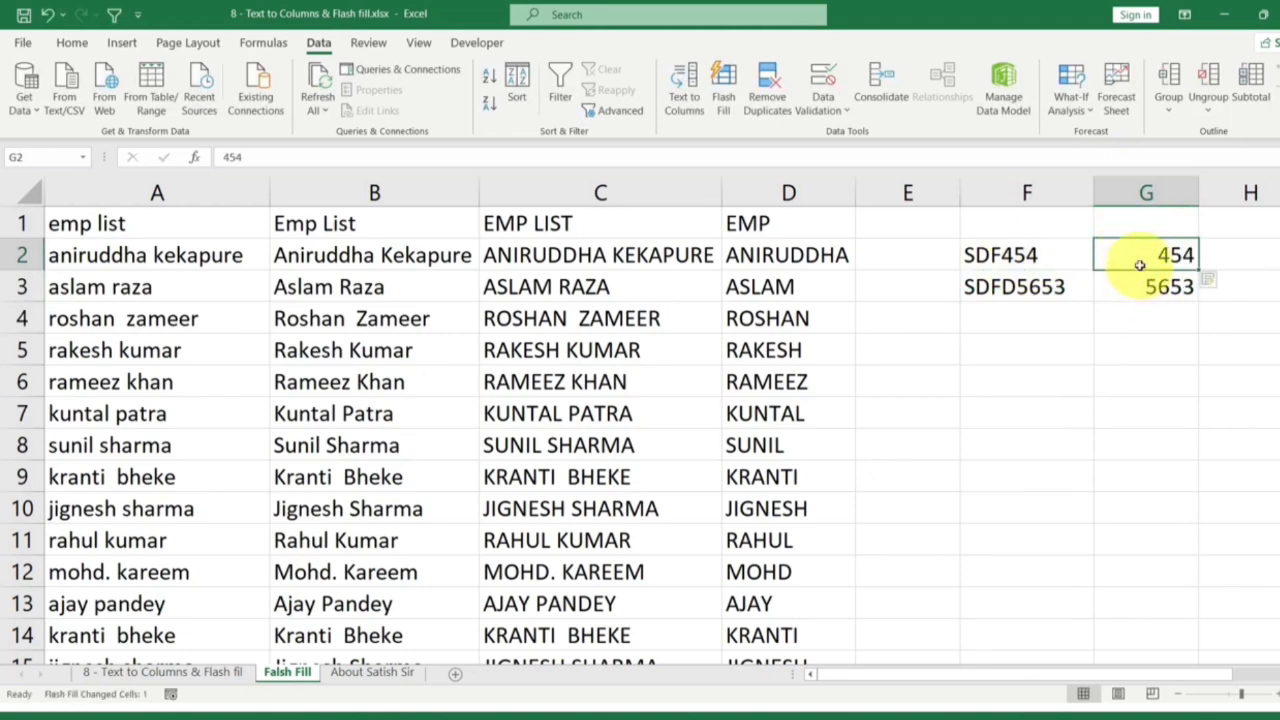
left_click_drag(1137, 257, 1134, 287)
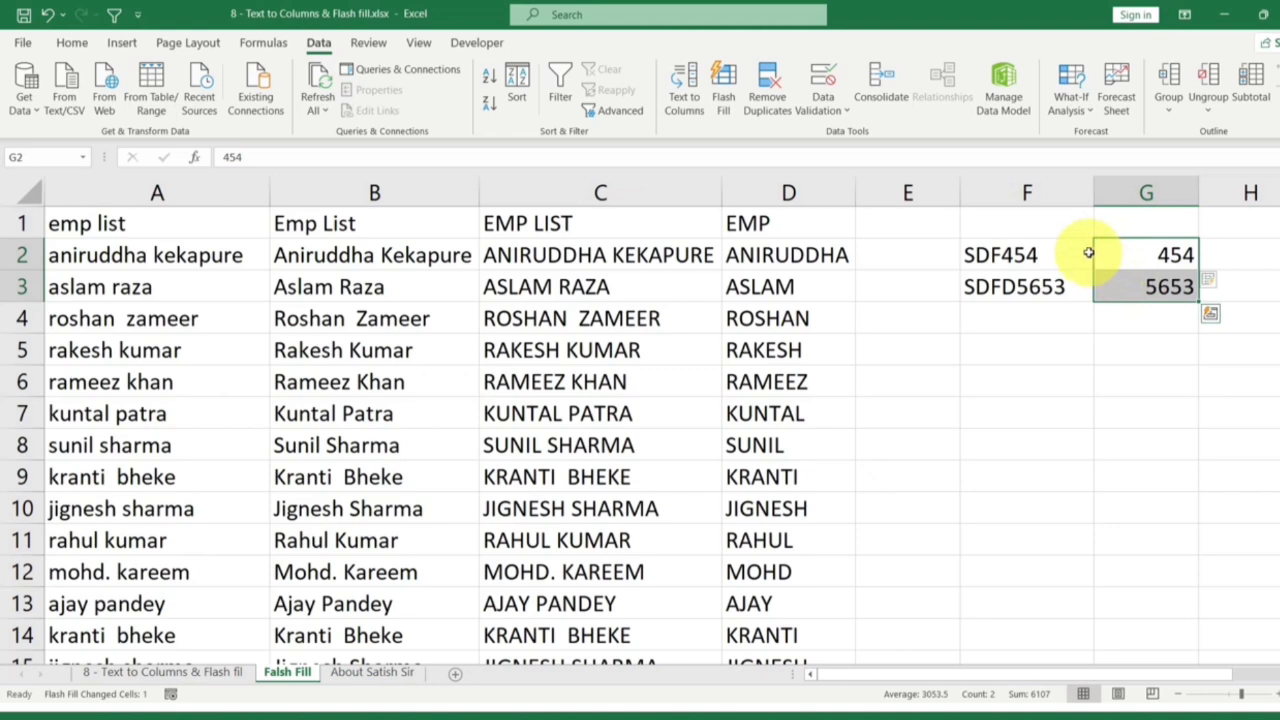
left_click(1128, 286)
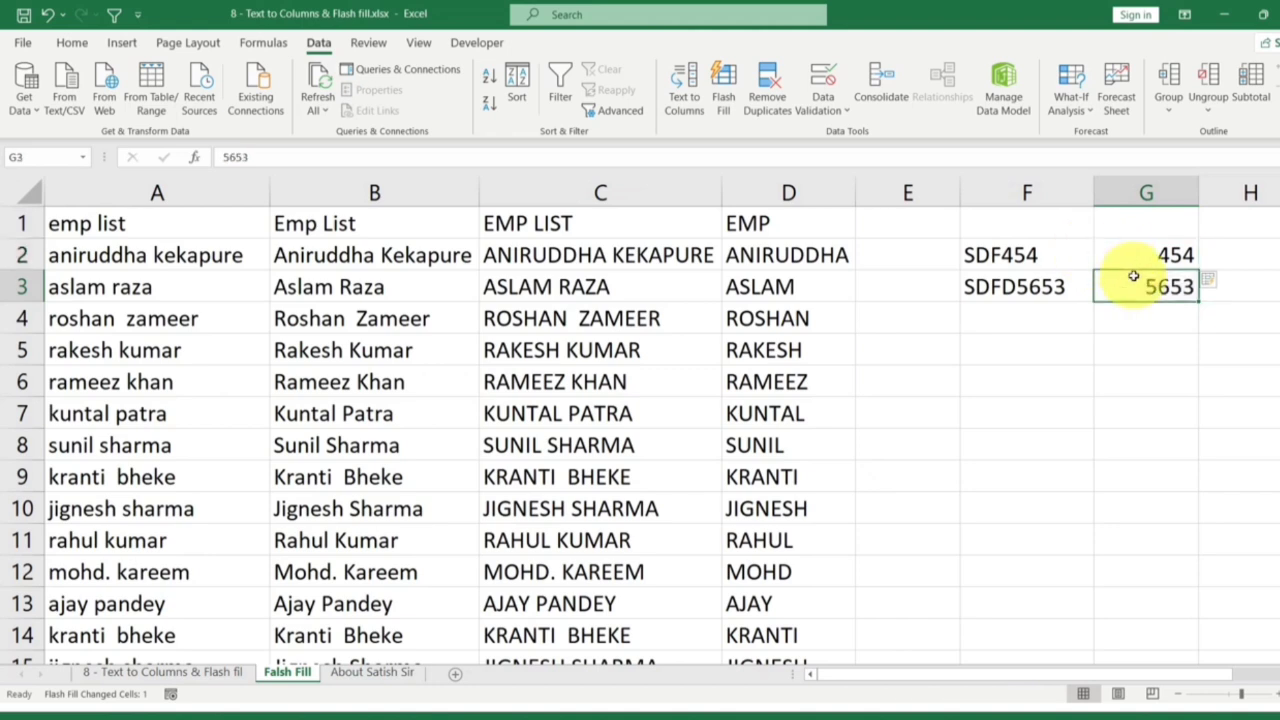
key("Delete")
left_click(1145, 252)
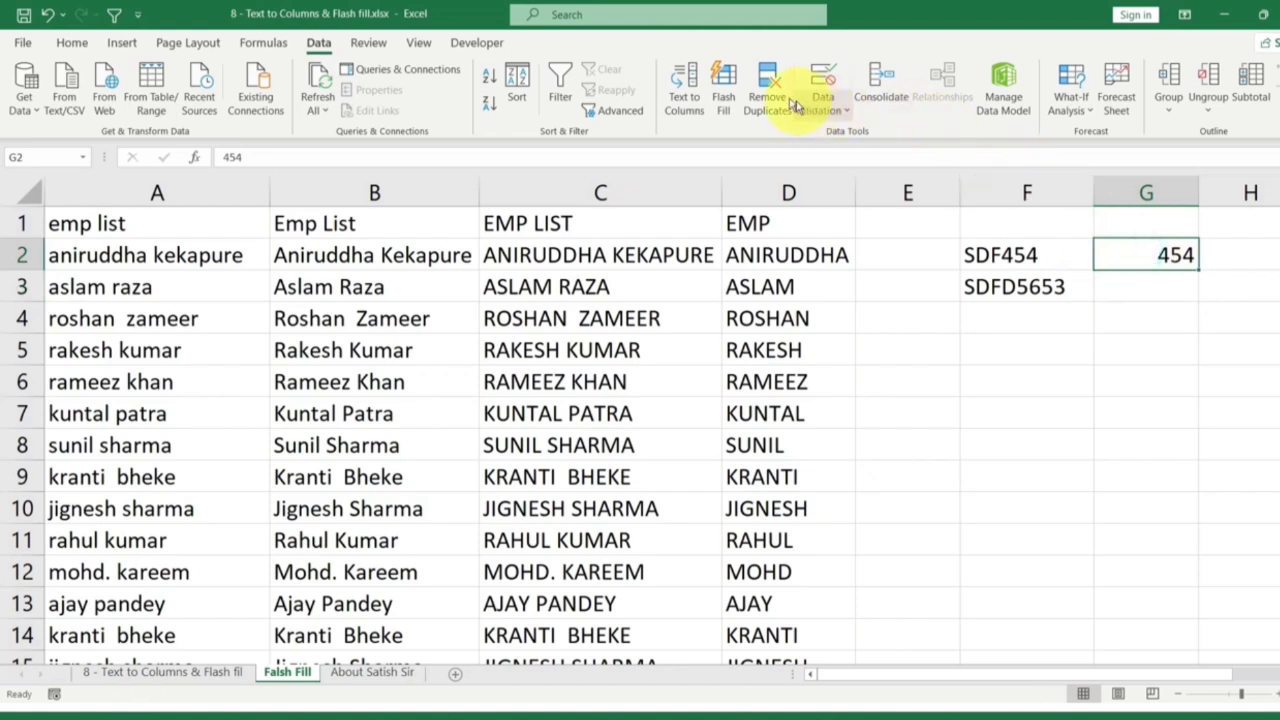
left_click(722, 90)
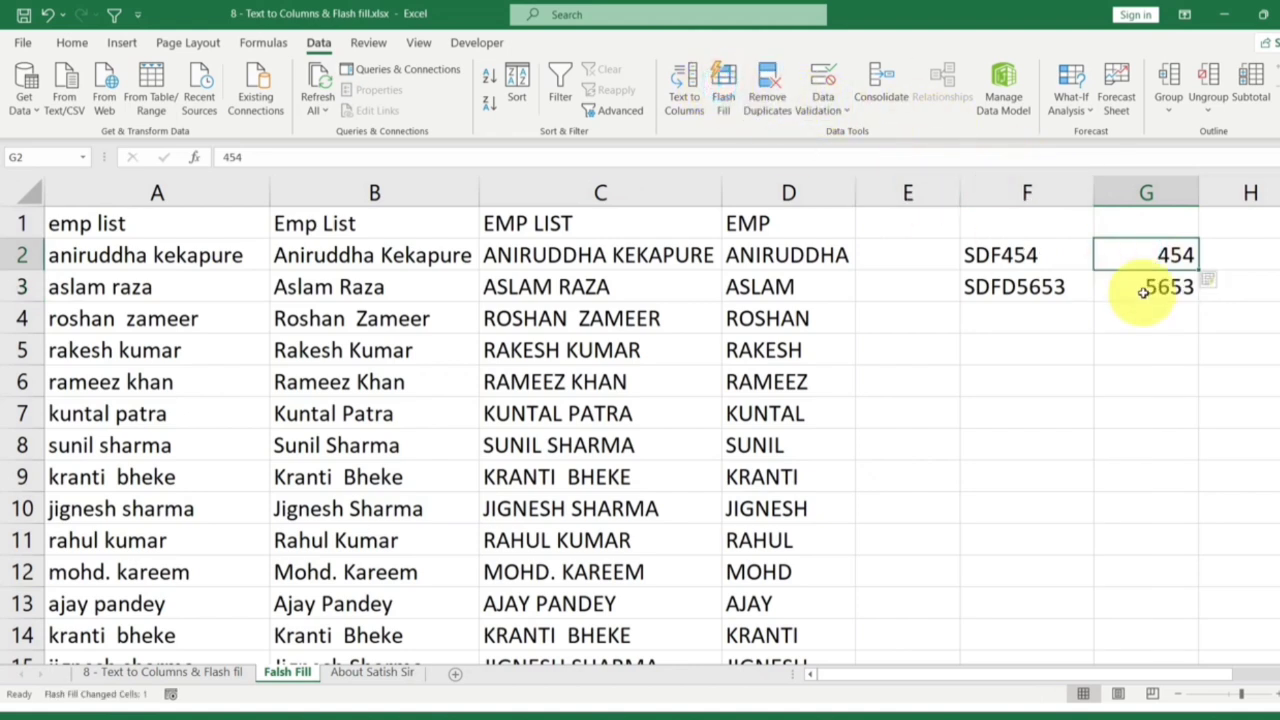
left_click_drag(1143, 252, 1155, 289)
Clear column D and paste the first name ANIRUDDHA from C2 into D2 as the example
key("Delete")
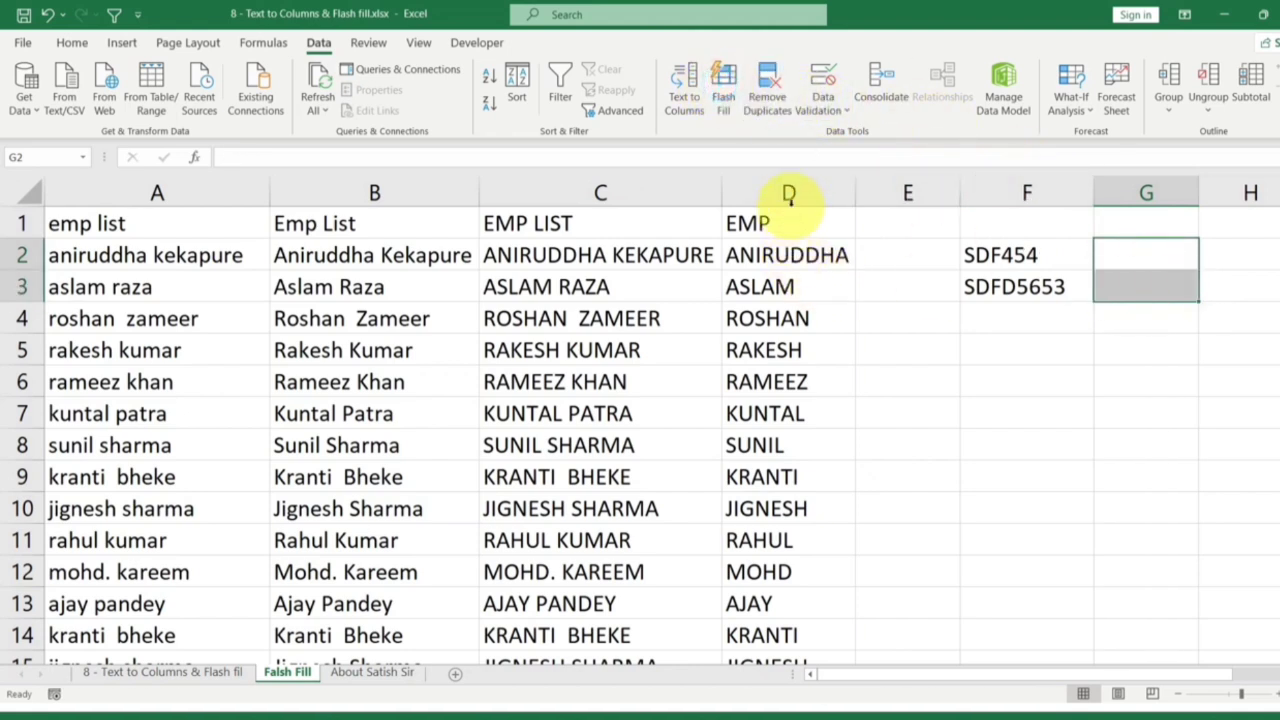
left_click(790, 193)
key("Delete")
double_click(630, 252)
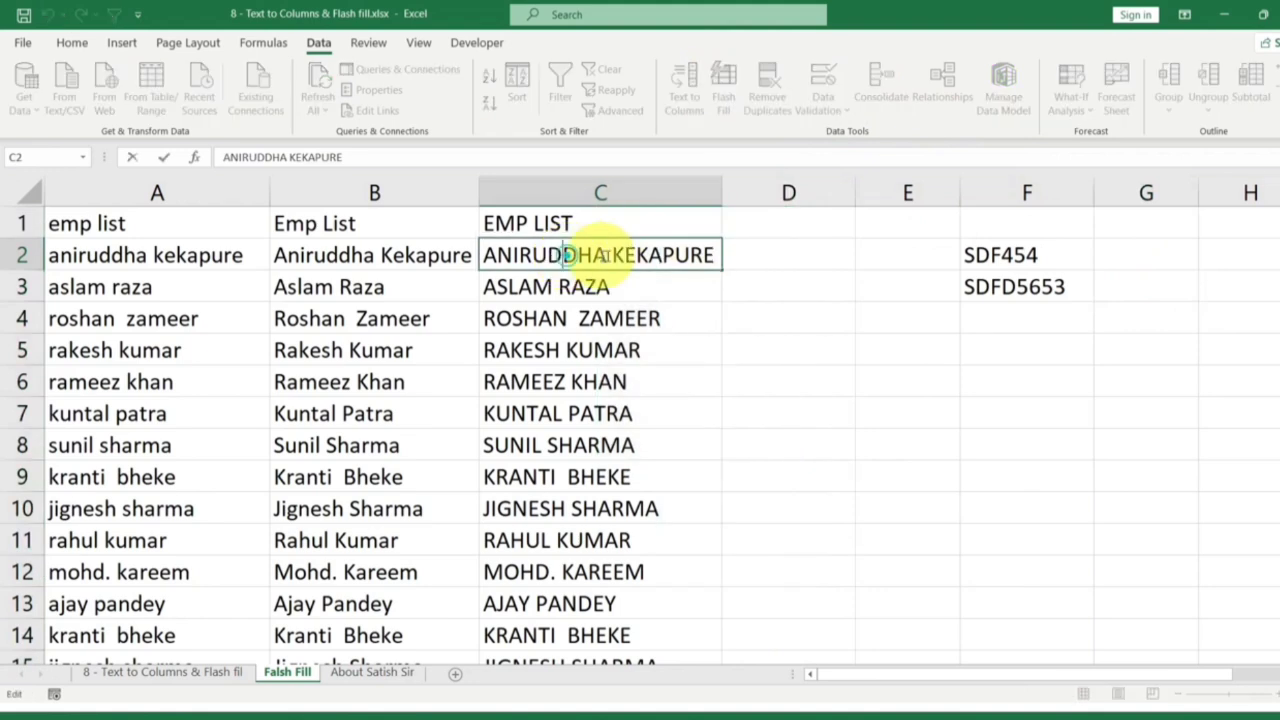
left_click_drag(612, 255, 474, 258)
key("ctrl+c")
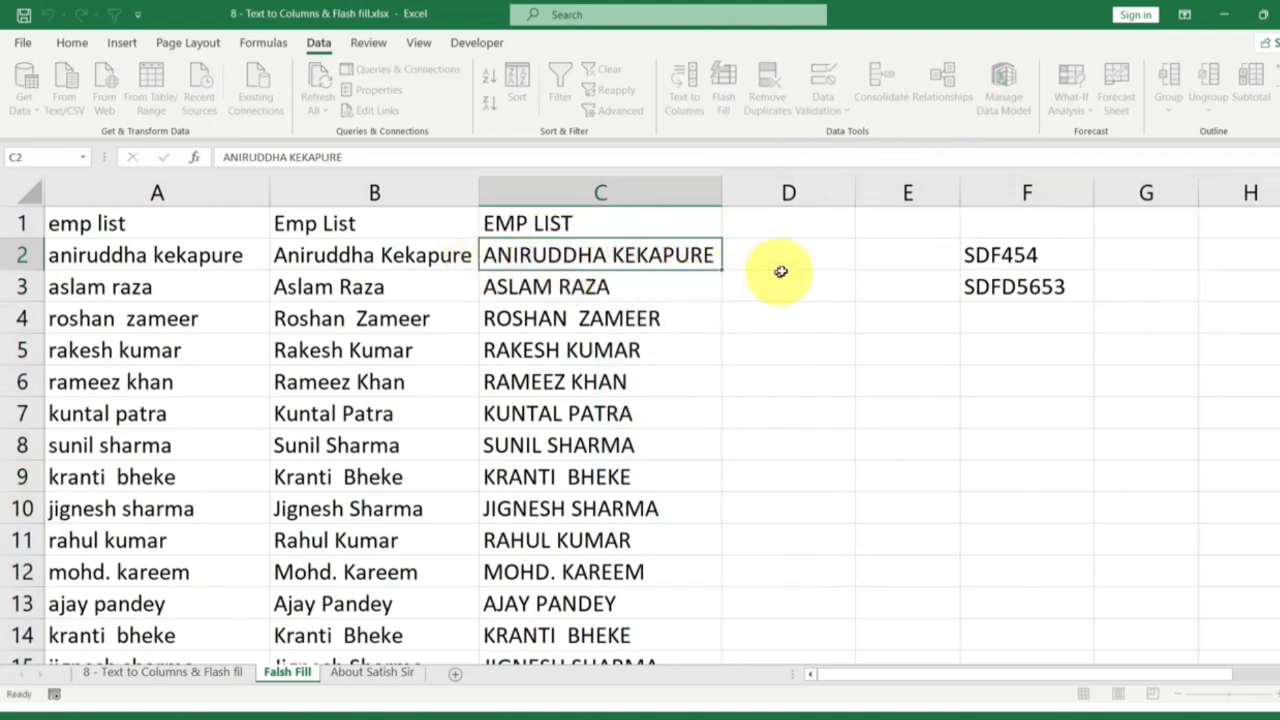
left_click(786, 256)
key("ctrl+v")
Flash Fill the remaining first names down column D, then select the codes in F2:F3
left_click(786, 190)
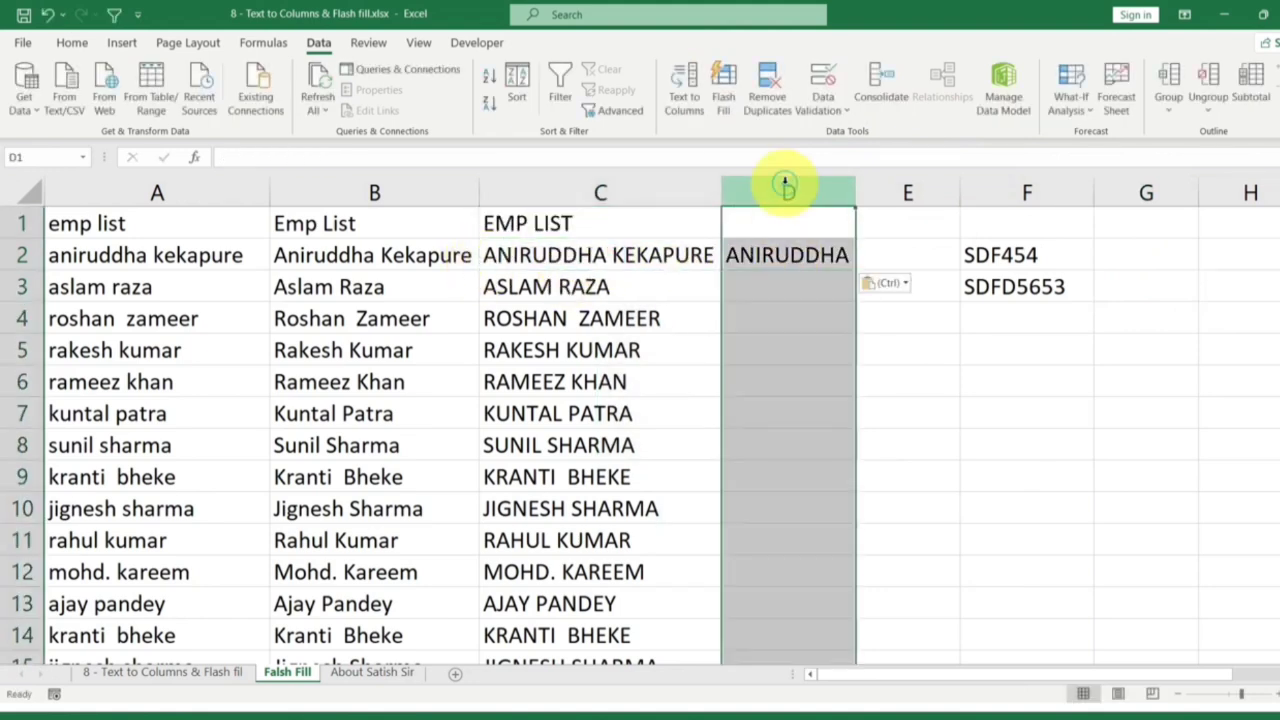
left_click(772, 258)
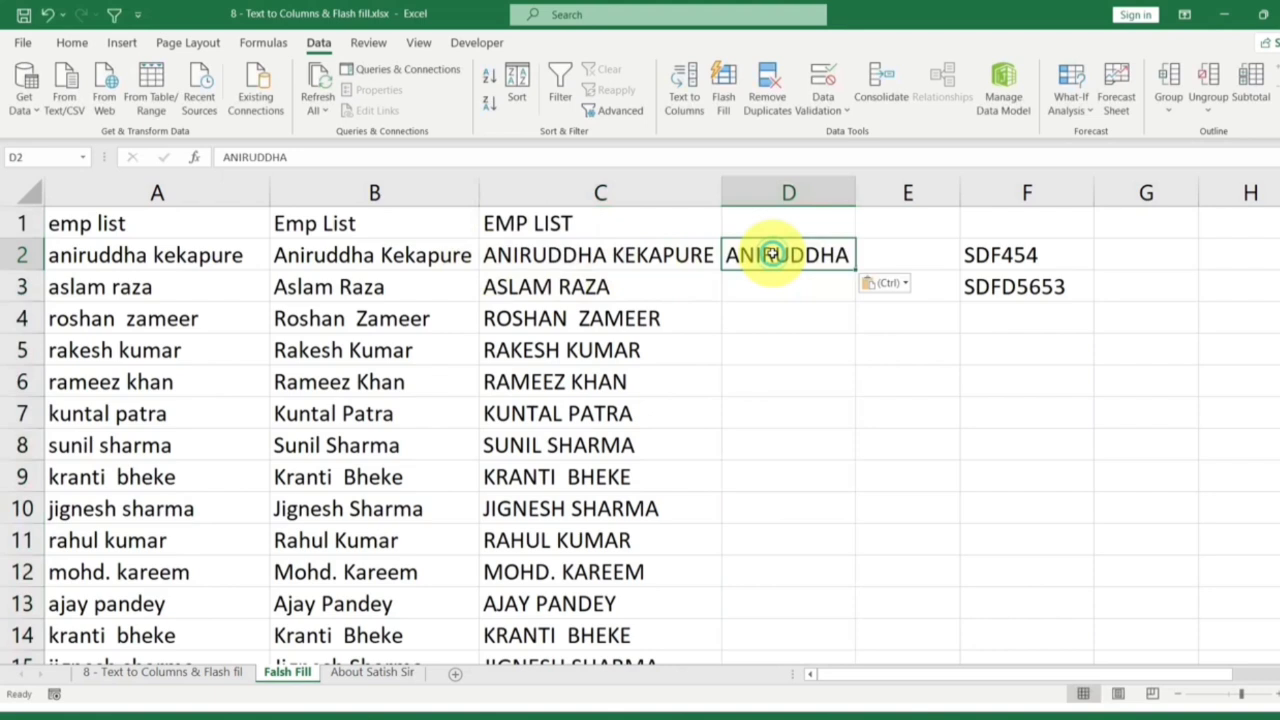
left_click(725, 100)
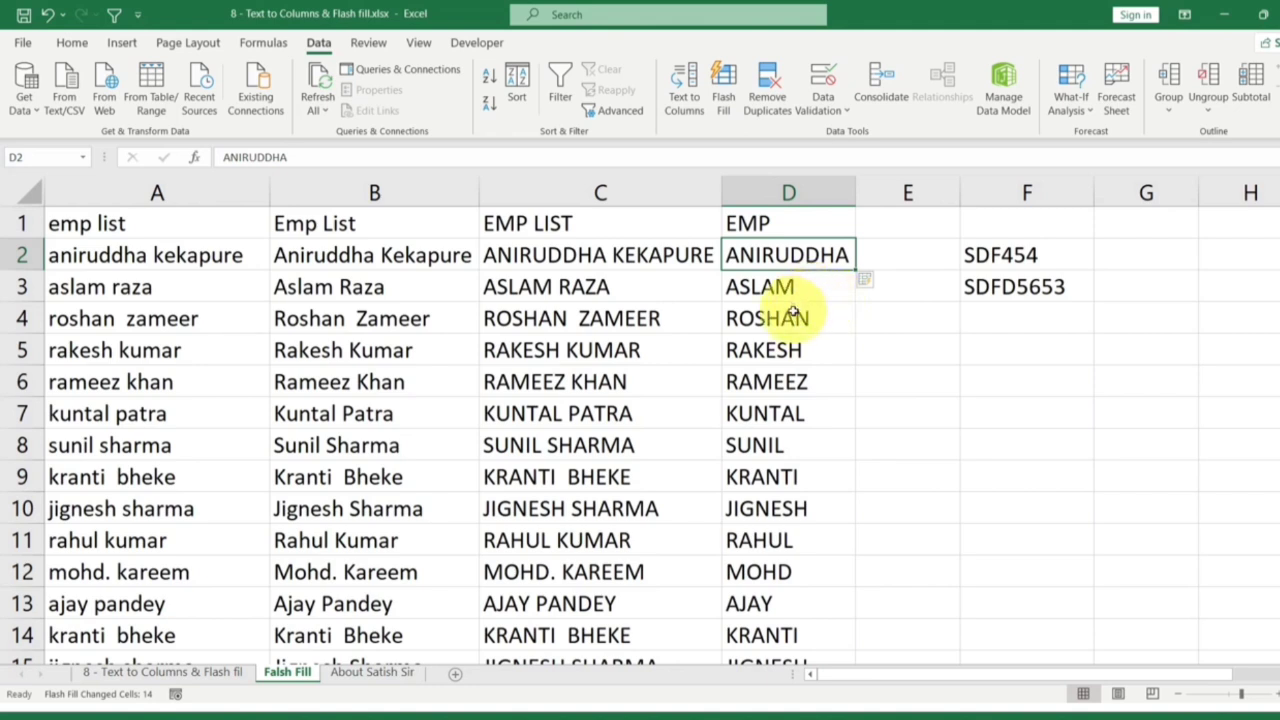
left_click_drag(1055, 255, 1065, 287)
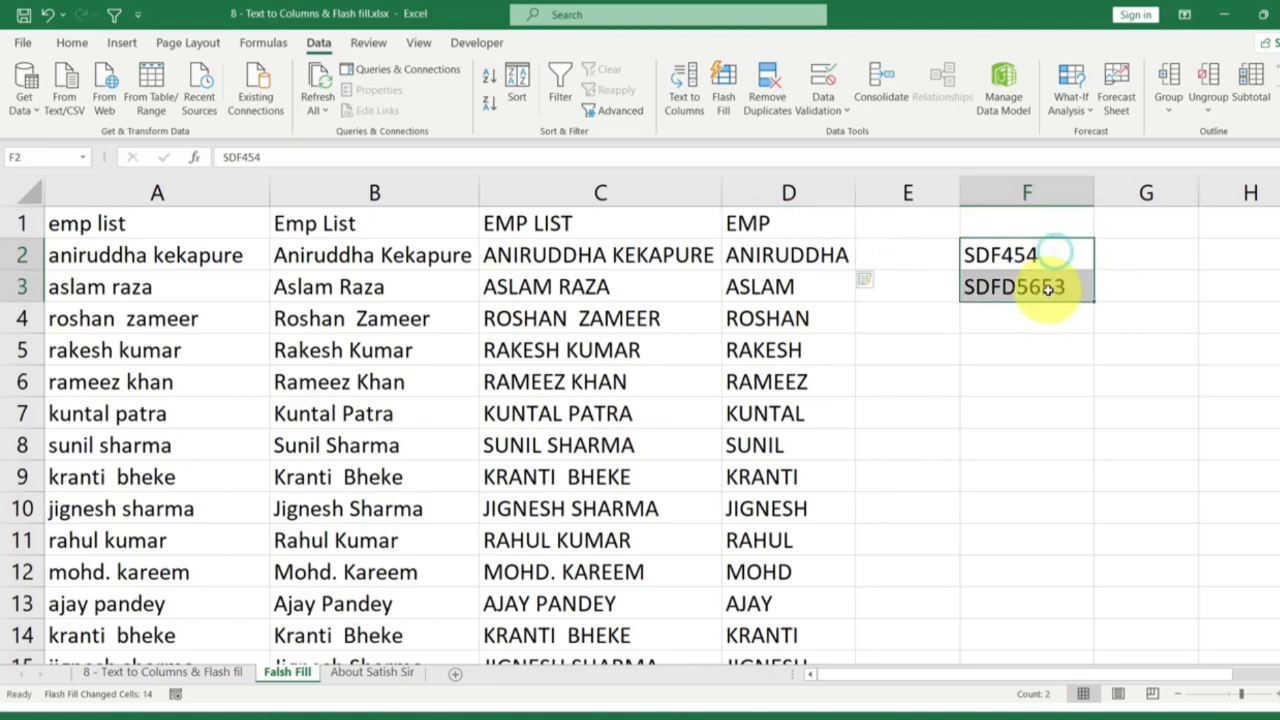
left_click(165, 671)
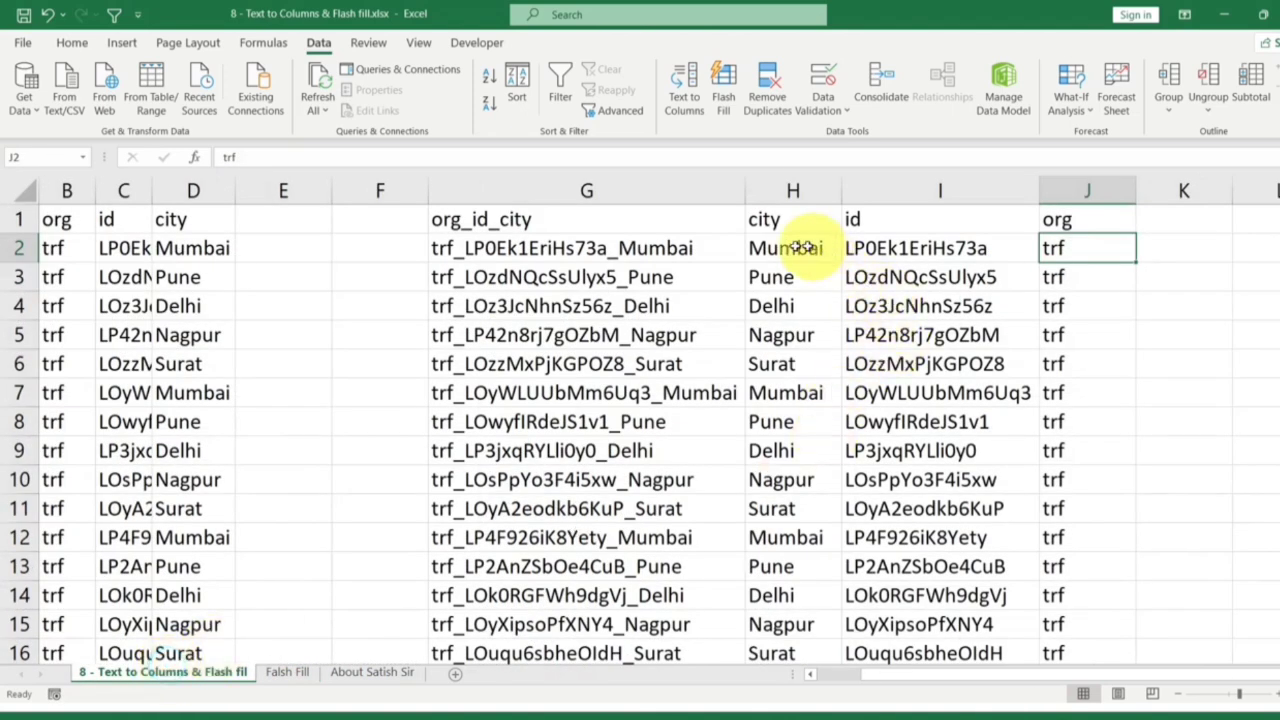
left_click_drag(760, 248, 735, 449)
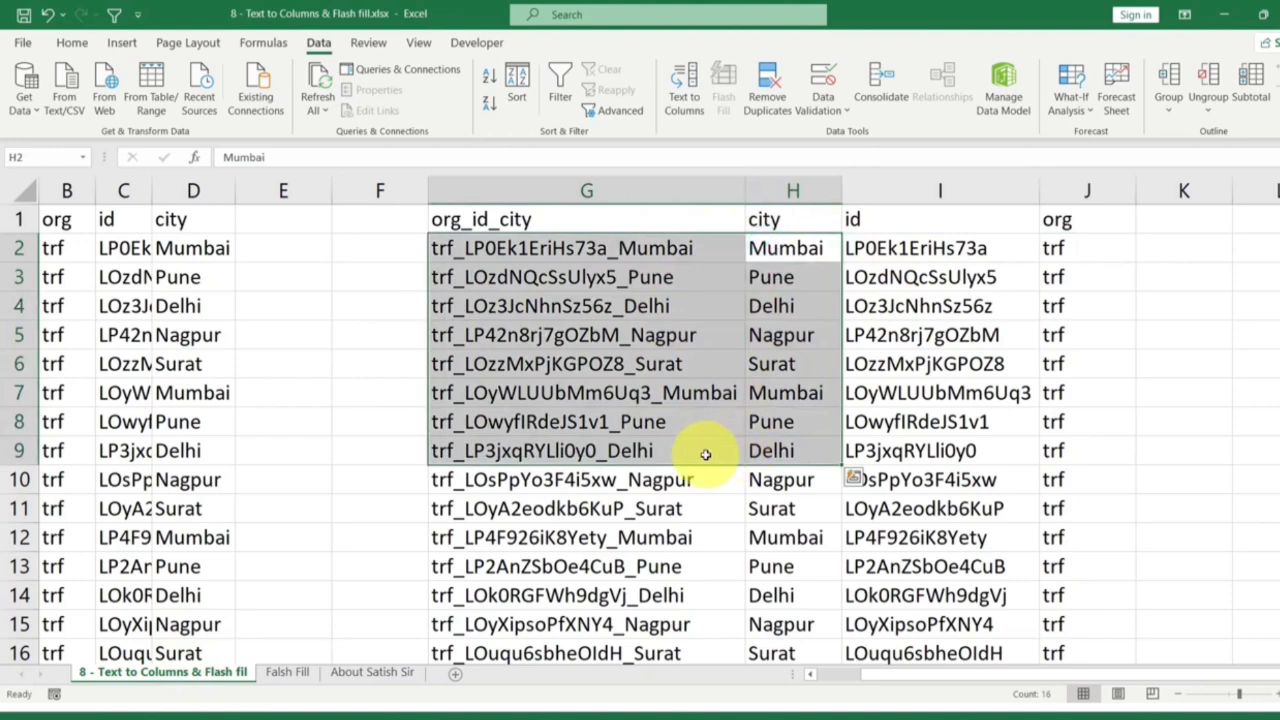
left_click(285, 673)
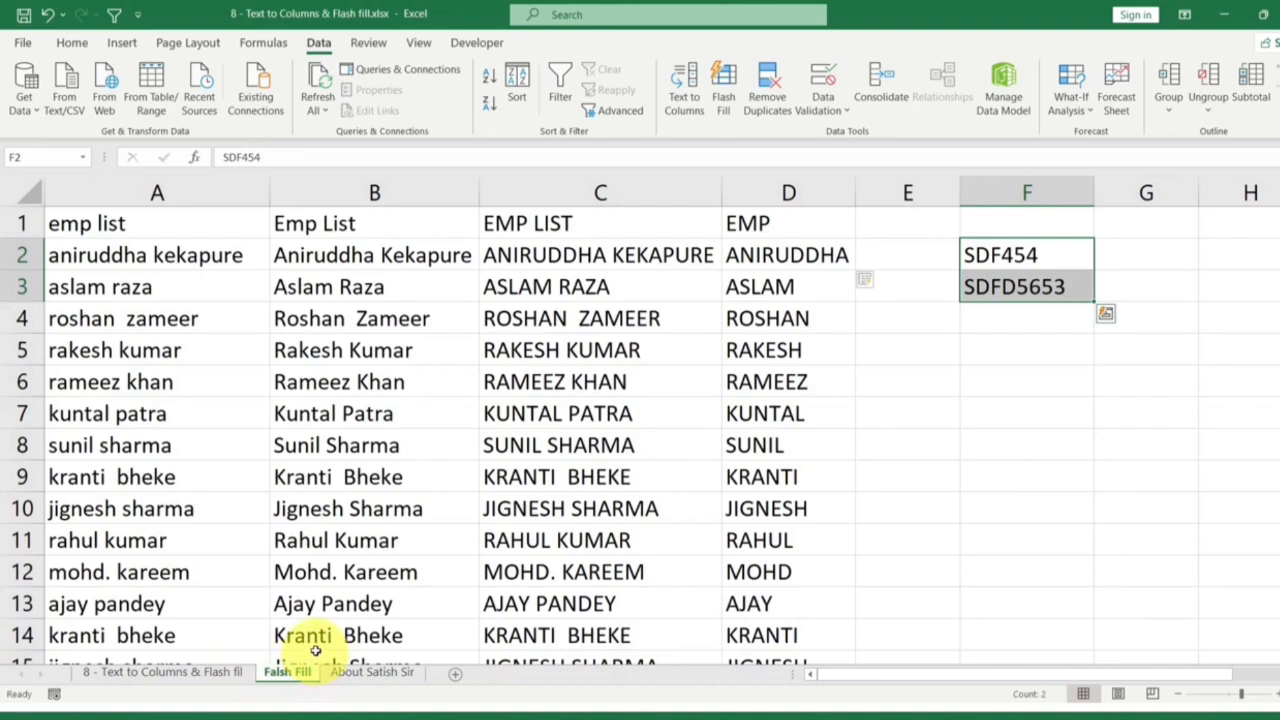
left_click_drag(808, 251, 783, 447)
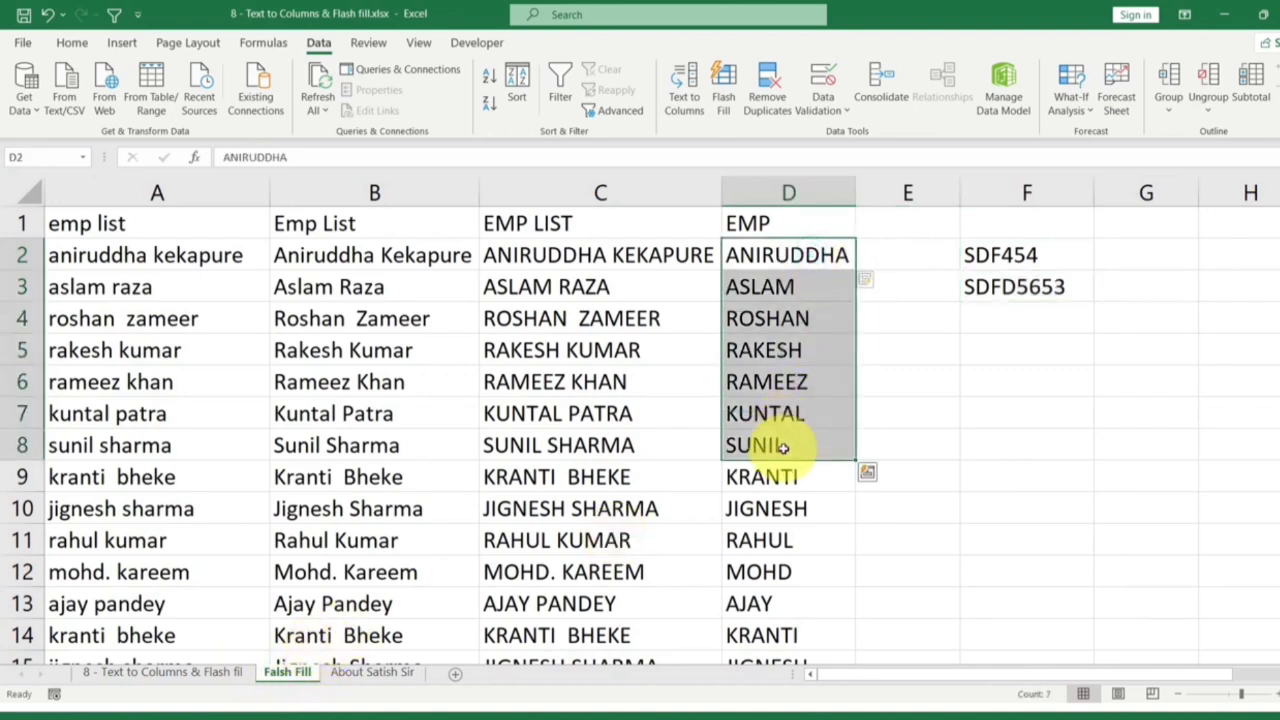
left_click_drag(625, 257, 640, 446)
left_click_drag(823, 252, 816, 282)
double_click(563, 256)
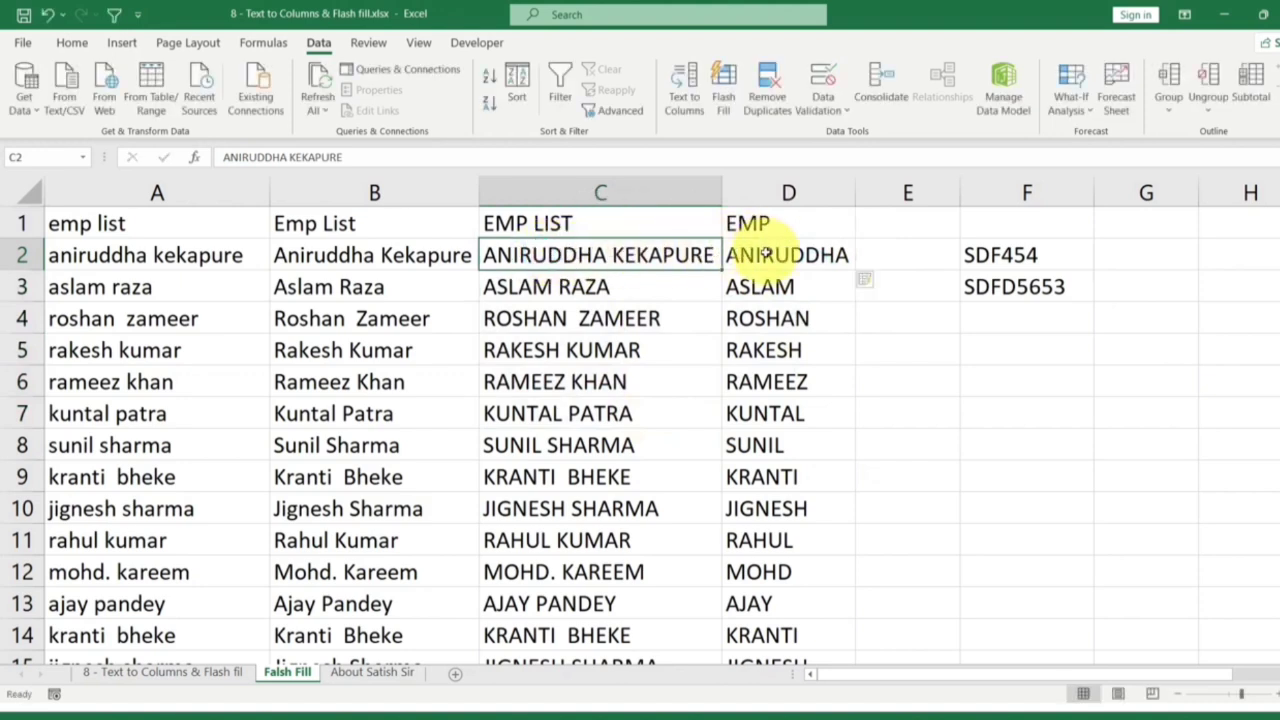
left_click_drag(808, 251, 773, 352)
left_click(545, 413)
left_click_drag(530, 318, 525, 572)
left_click_drag(787, 355, 780, 511)
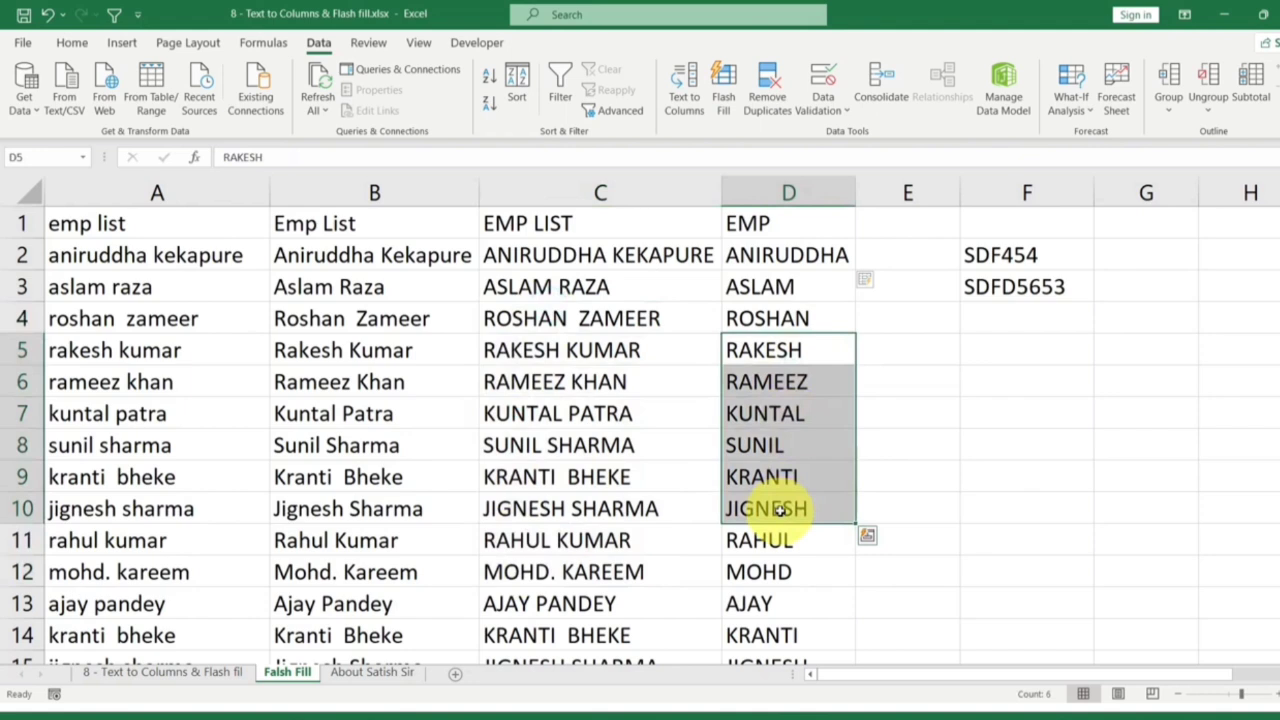
left_click(583, 289)
left_click(760, 358)
left_click(598, 382)
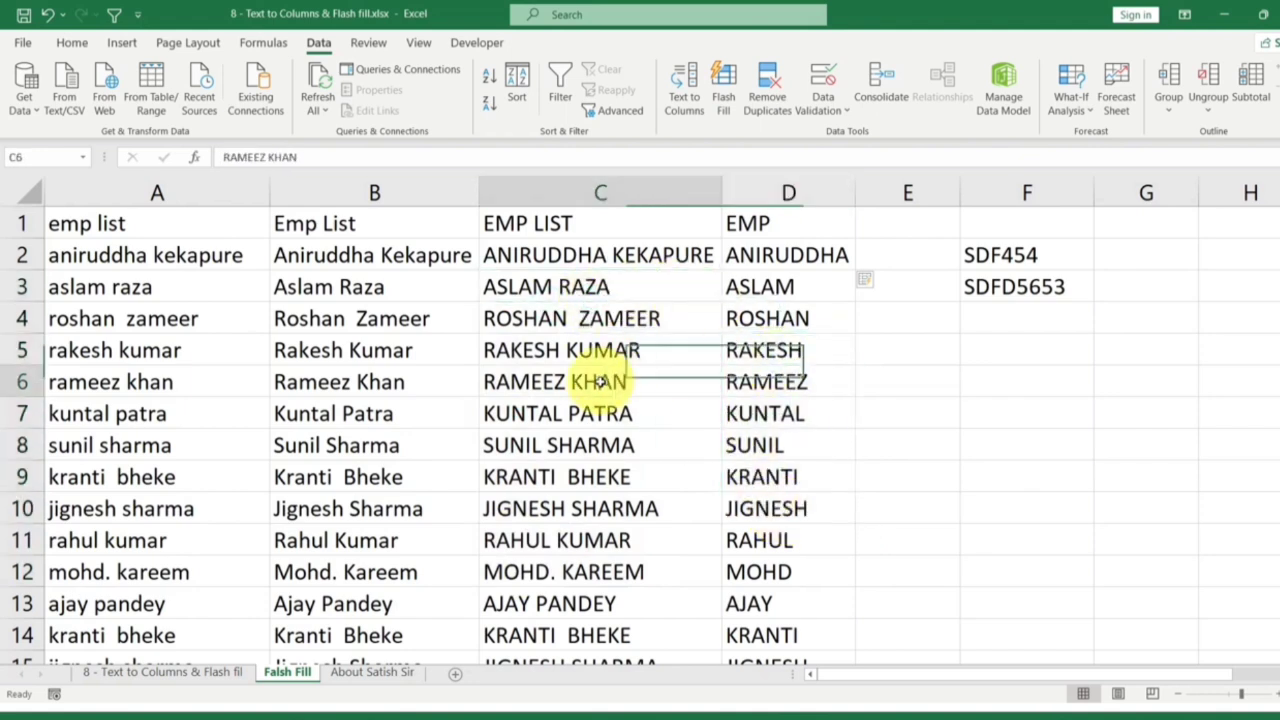
left_click(800, 382)
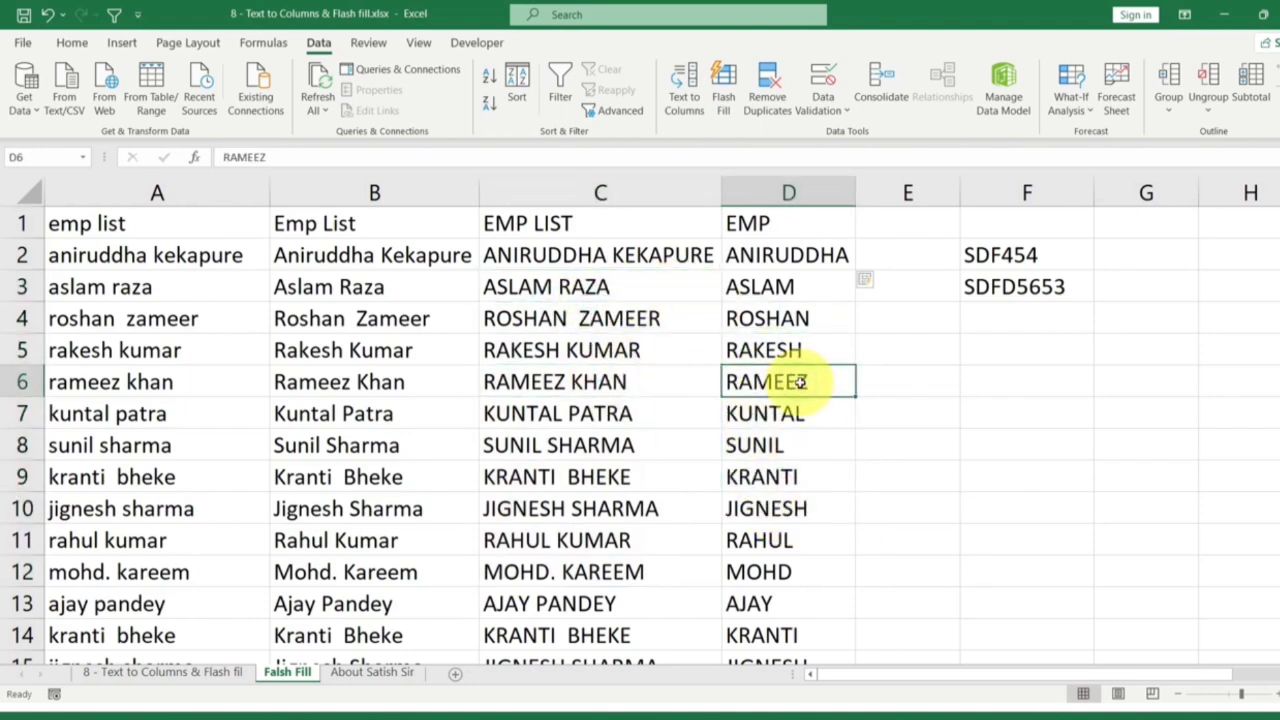
left_click_drag(300, 258, 280, 445)
left_click_drag(206, 302, 240, 455)
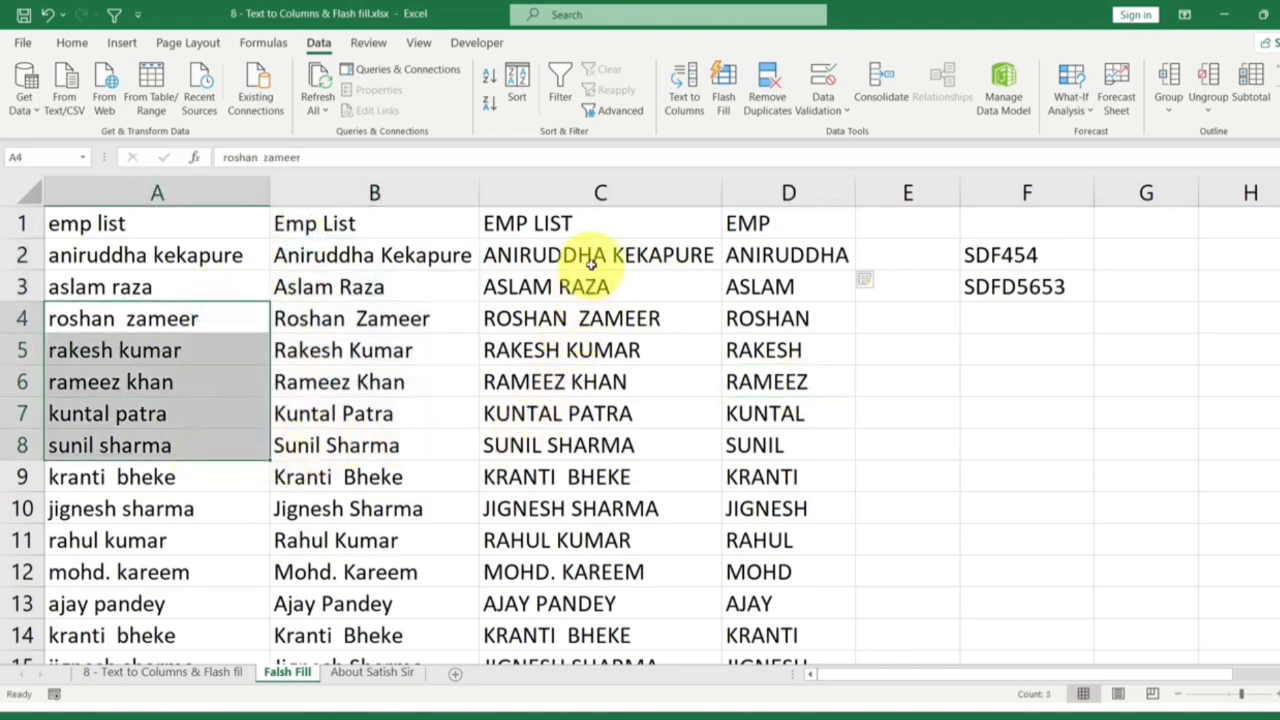
left_click_drag(597, 255, 560, 449)
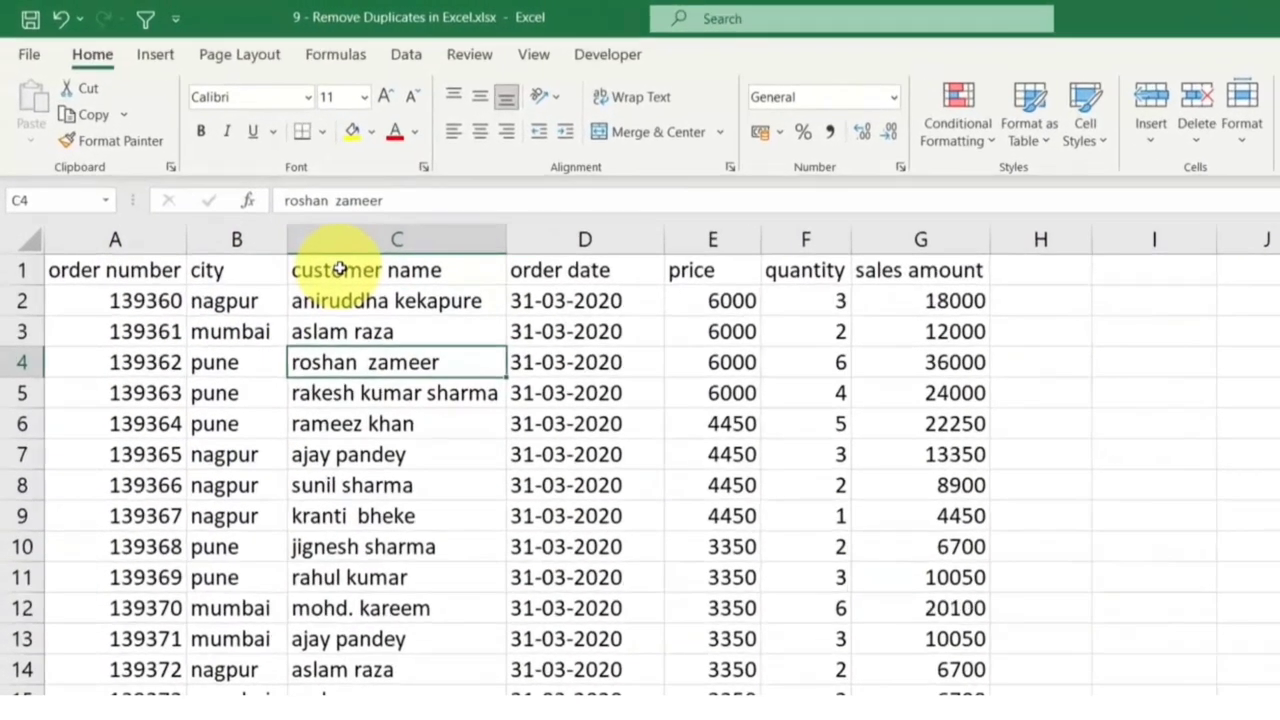
left_click_drag(340, 268, 345, 690)
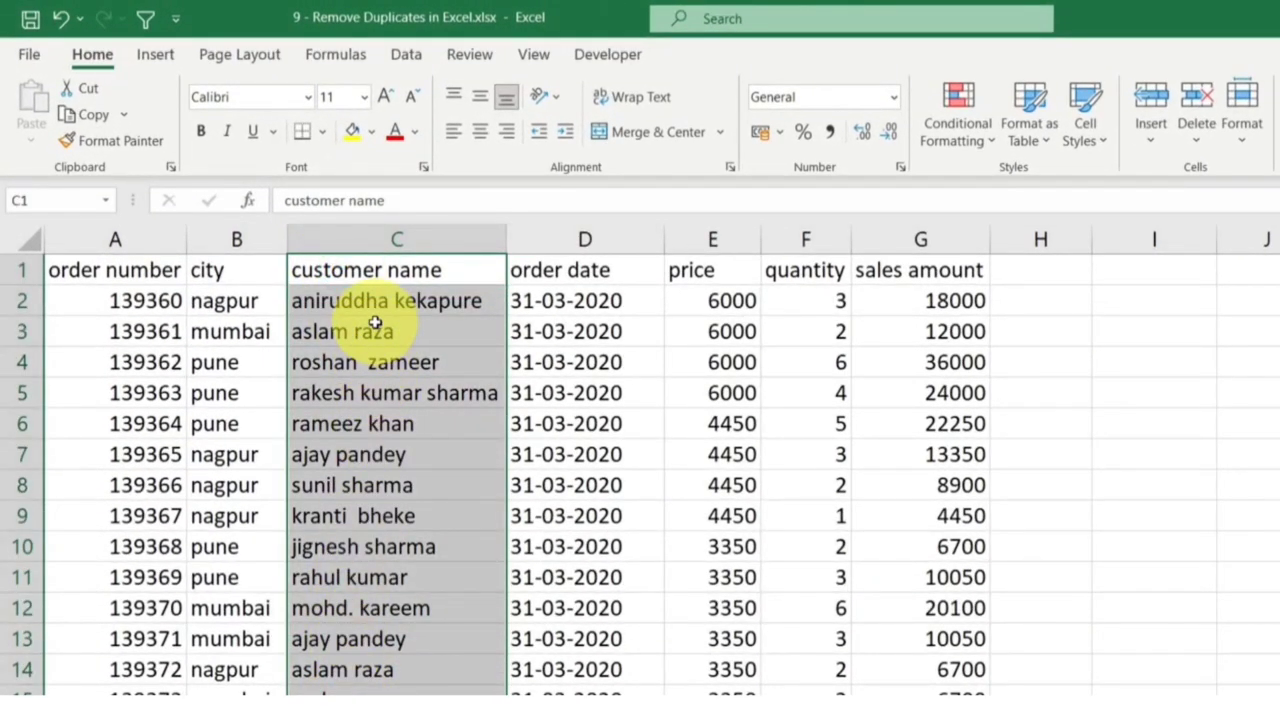
left_click(352, 668)
left_click(375, 331)
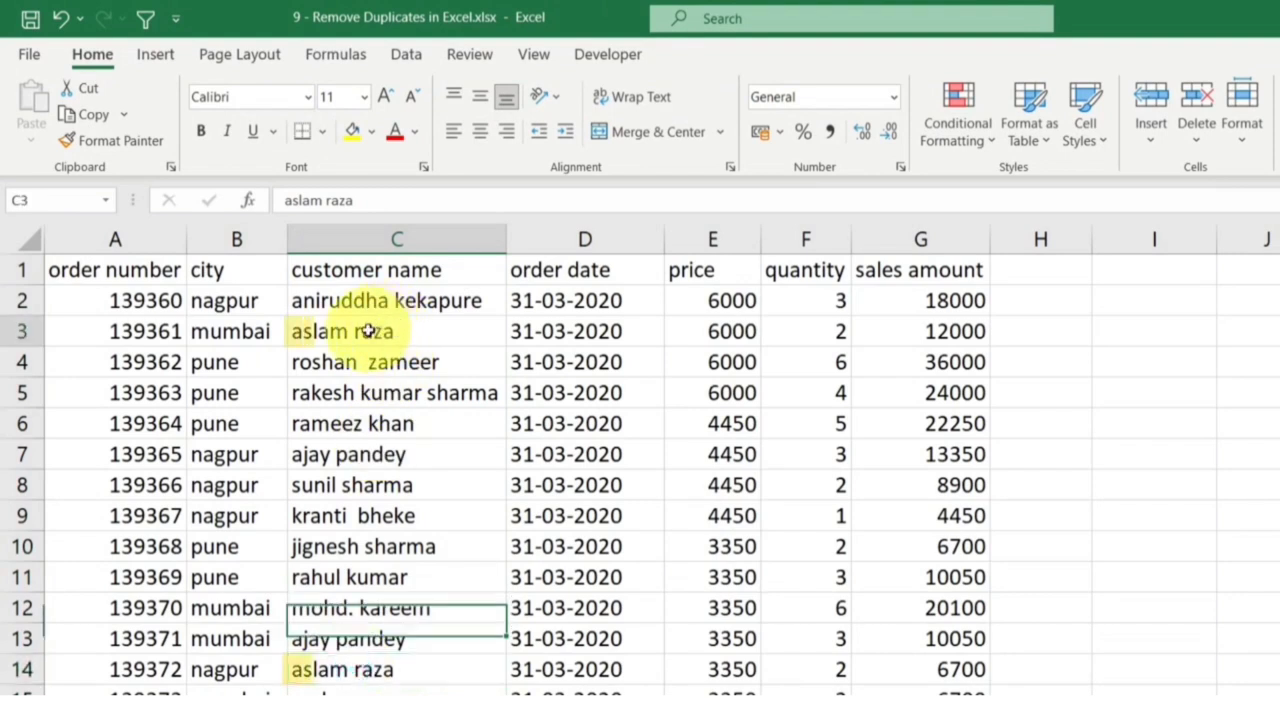
key("ctrl+b")
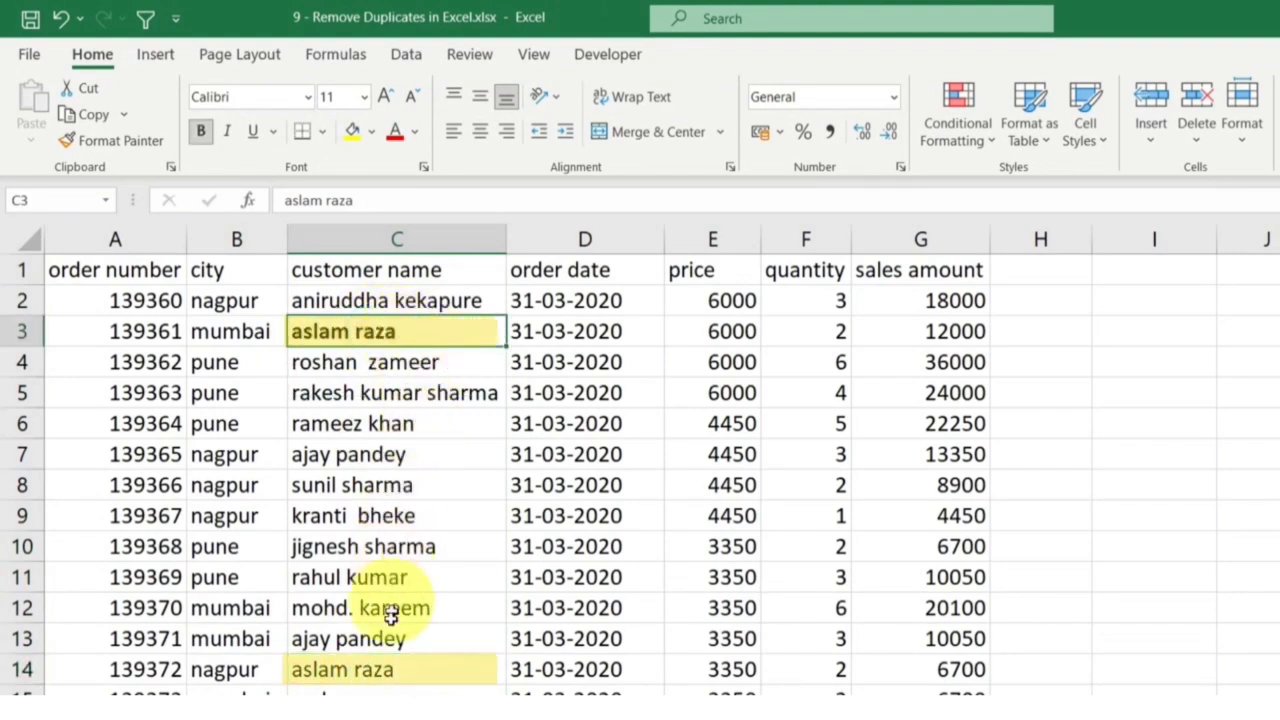
left_click(378, 667)
key("ctrl+b")
key("ctrl+z")
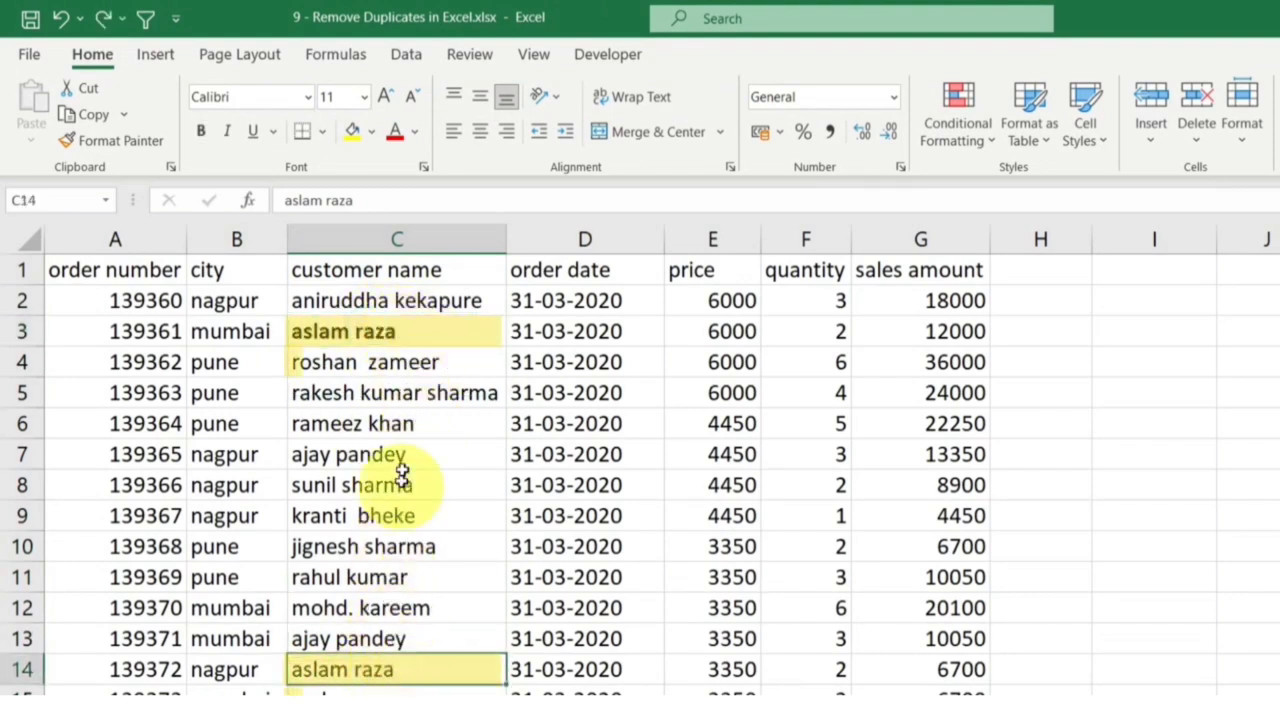
key("ctrl+z")
Select the customer name column C1:C15 including its header and display the data tools
left_click(420, 360)
left_click_drag(390, 300, 375, 690)
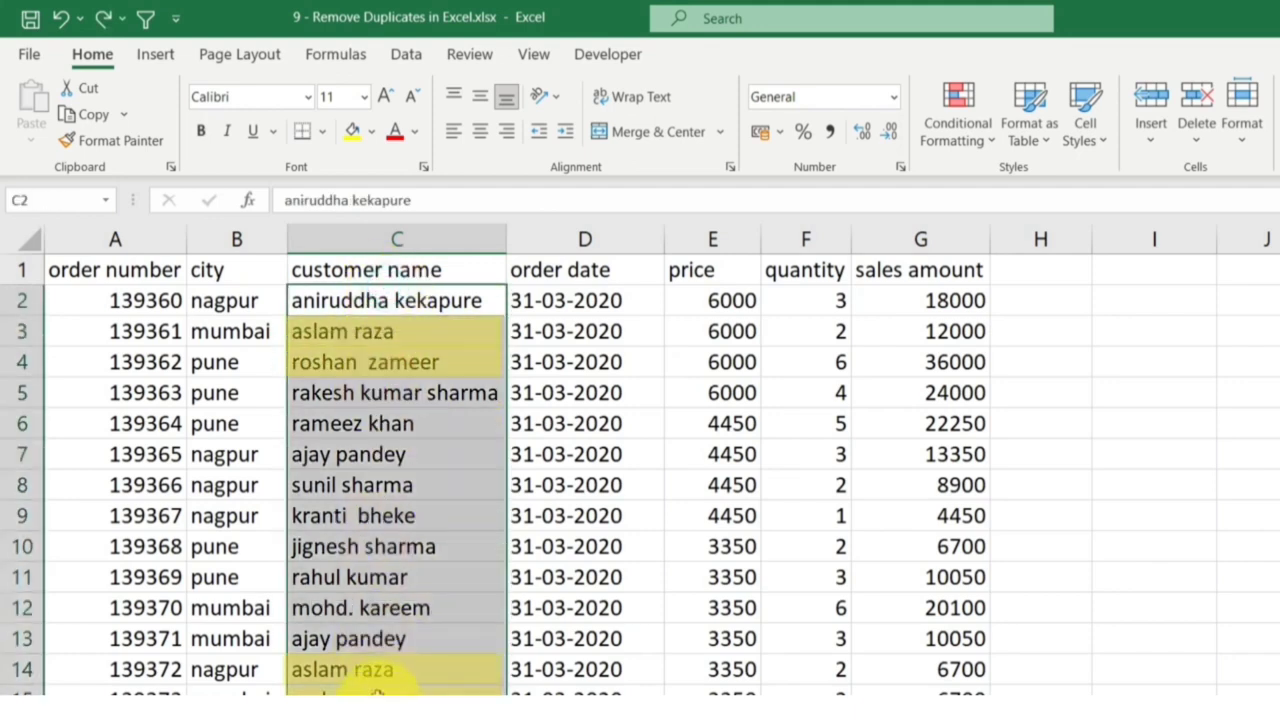
left_click(411, 270)
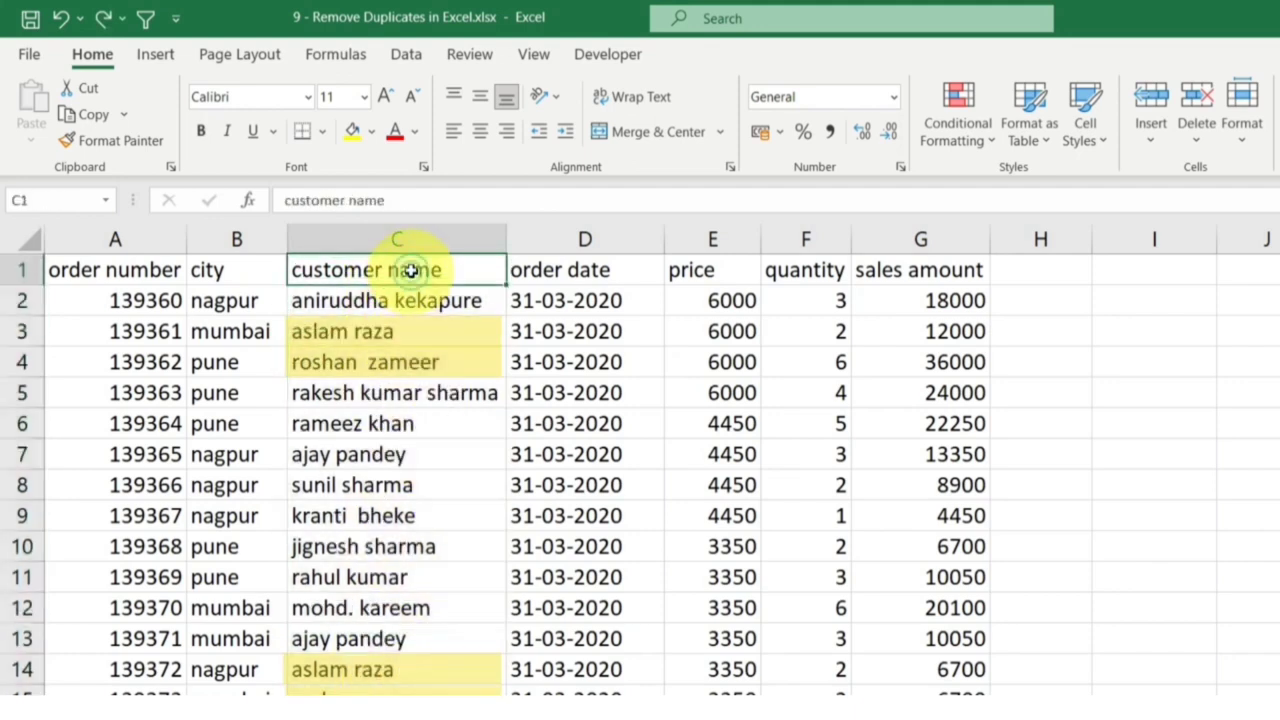
left_click_drag(411, 270, 410, 688)
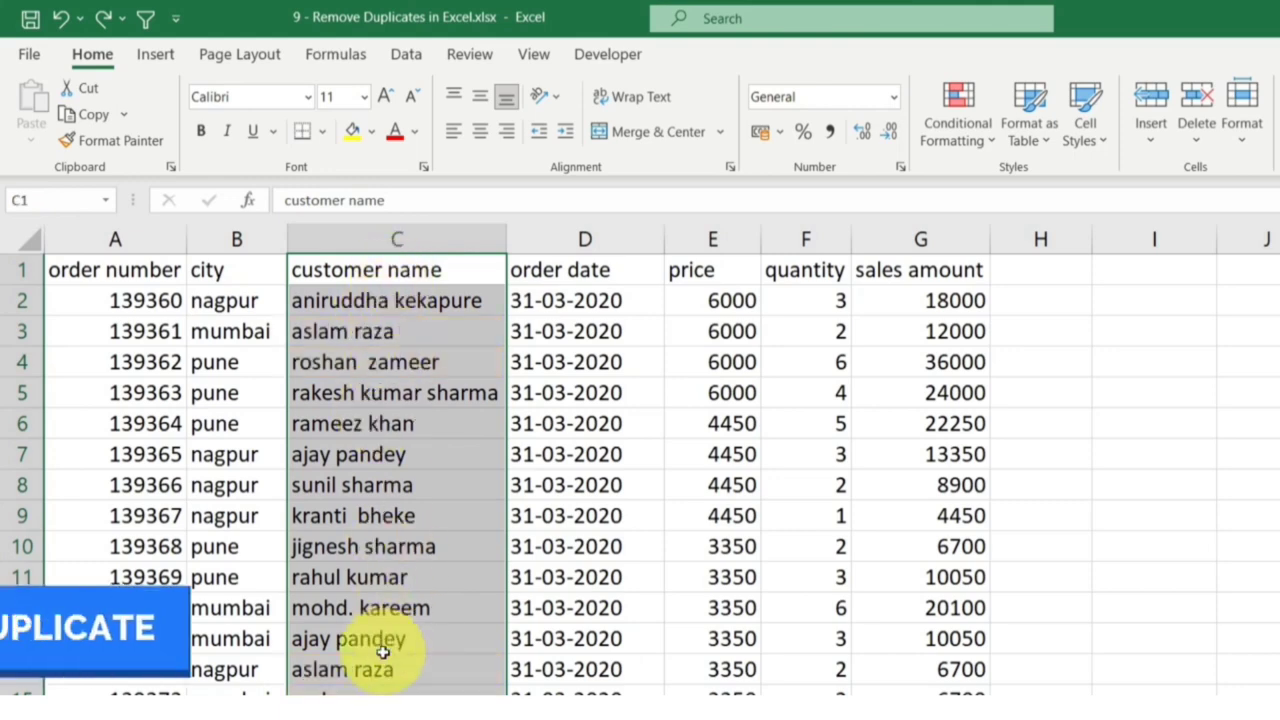
left_click(410, 57)
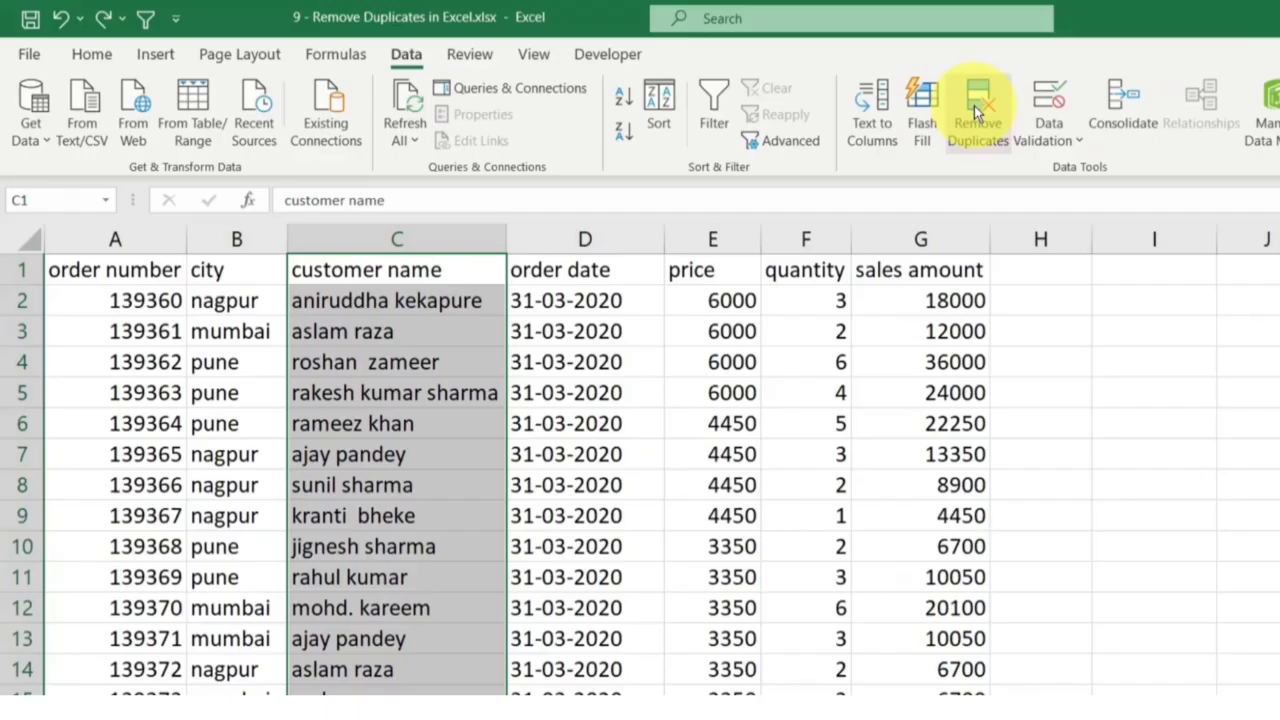
Remove duplicate customer names from column C alone, then undo the removal
left_click(974, 105)
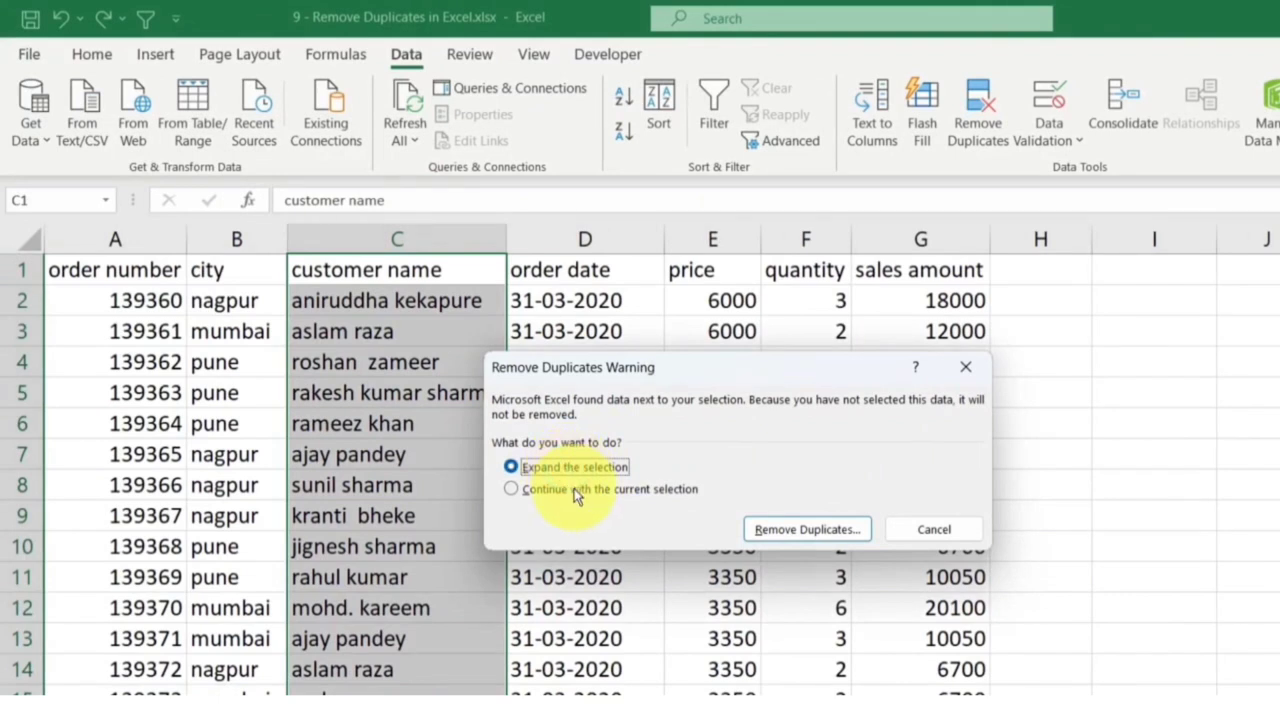
left_click(790, 535)
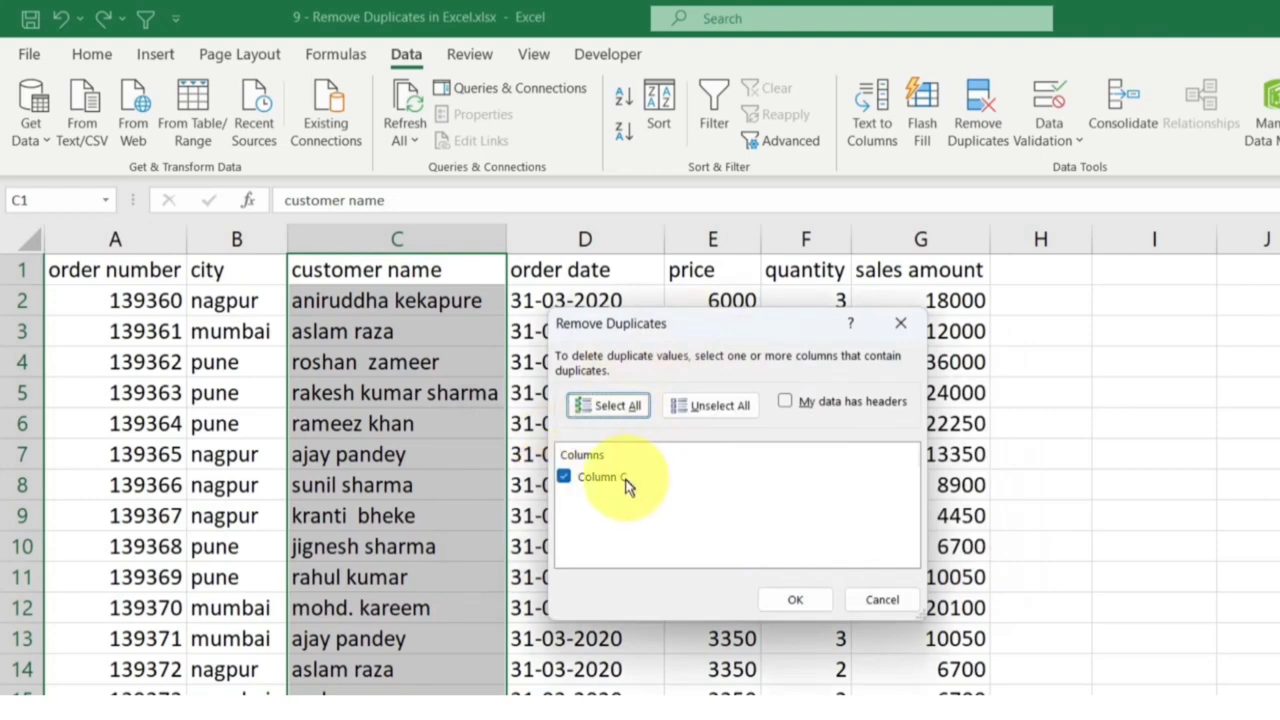
left_click(786, 597)
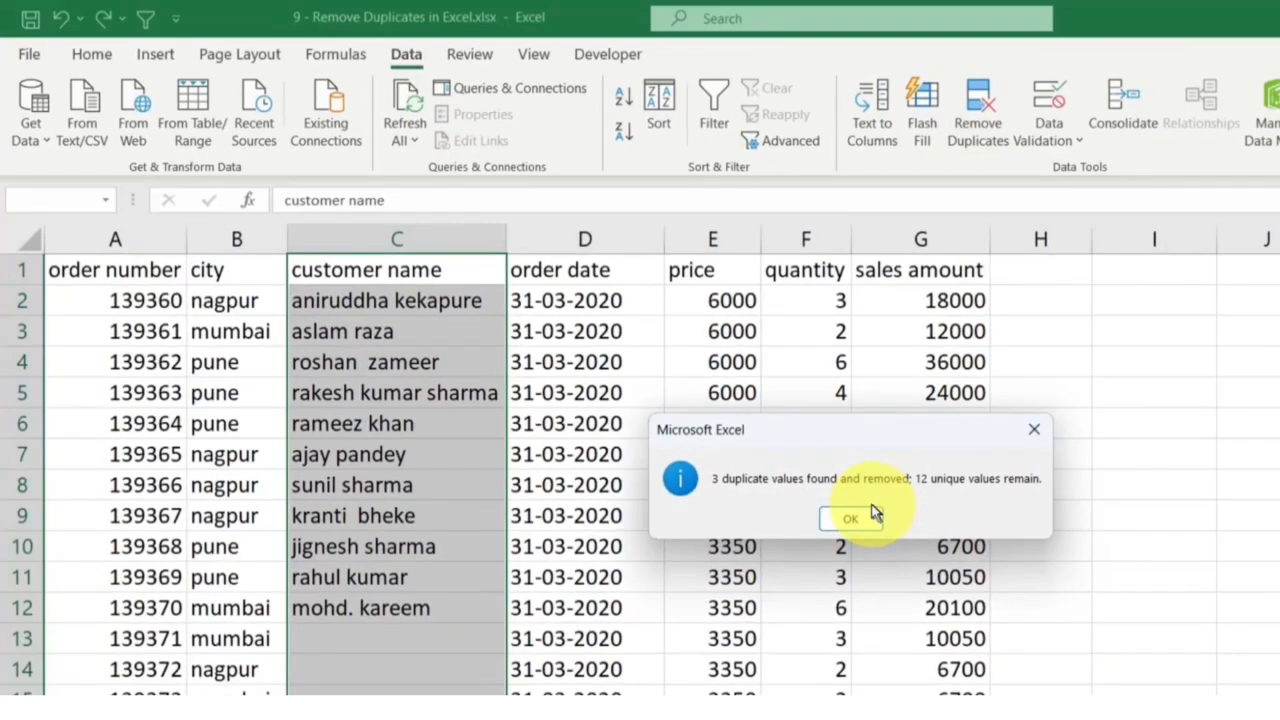
left_click(806, 545)
left_click(440, 607)
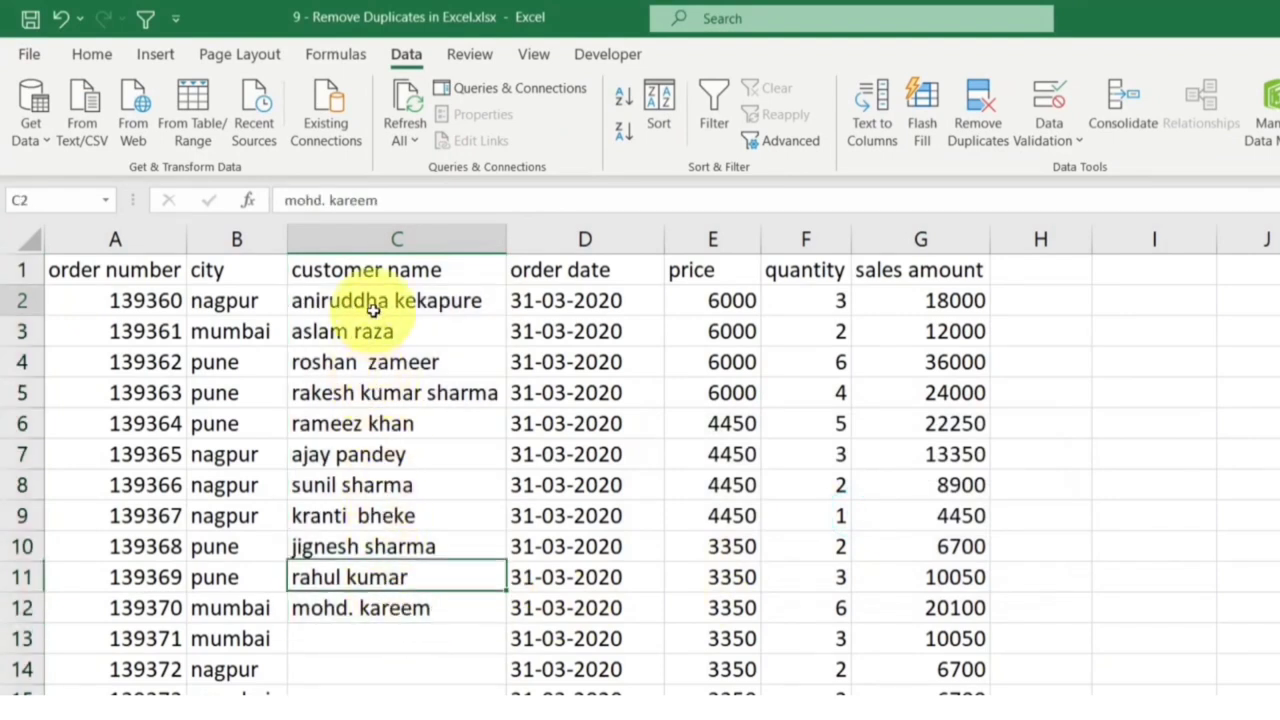
left_click_drag(365, 303, 366, 608)
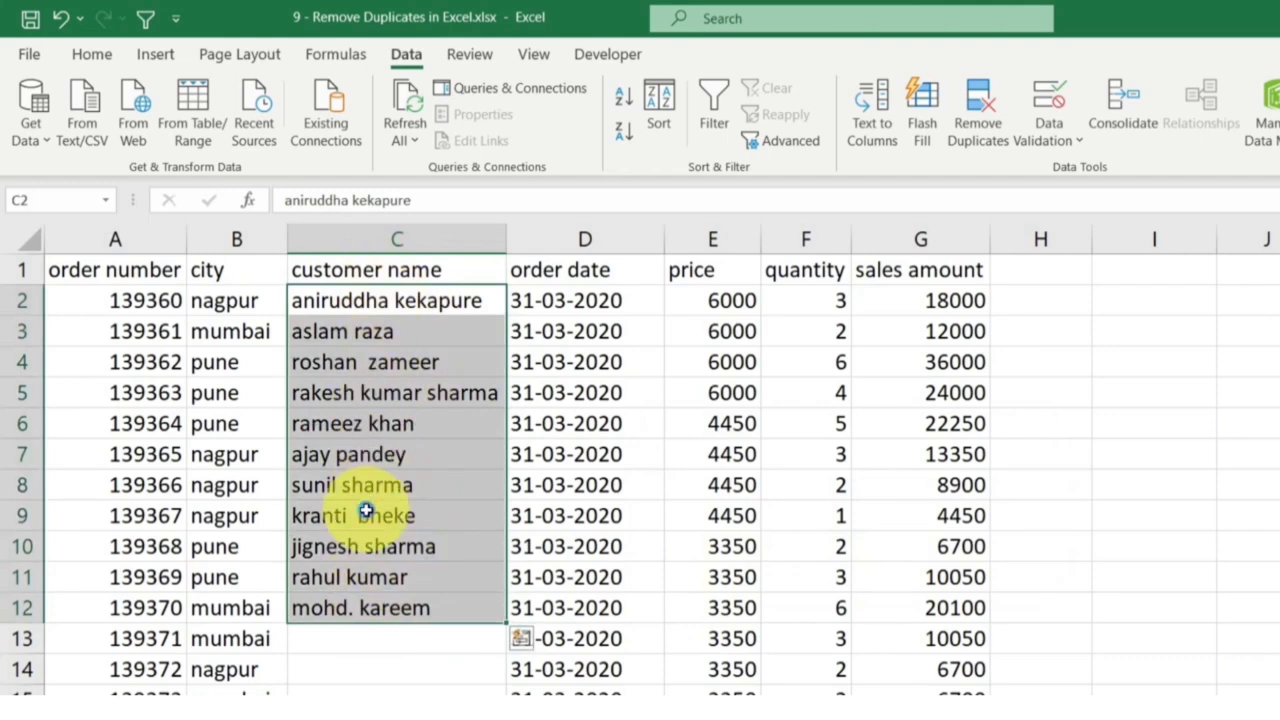
key("ctrl+z")
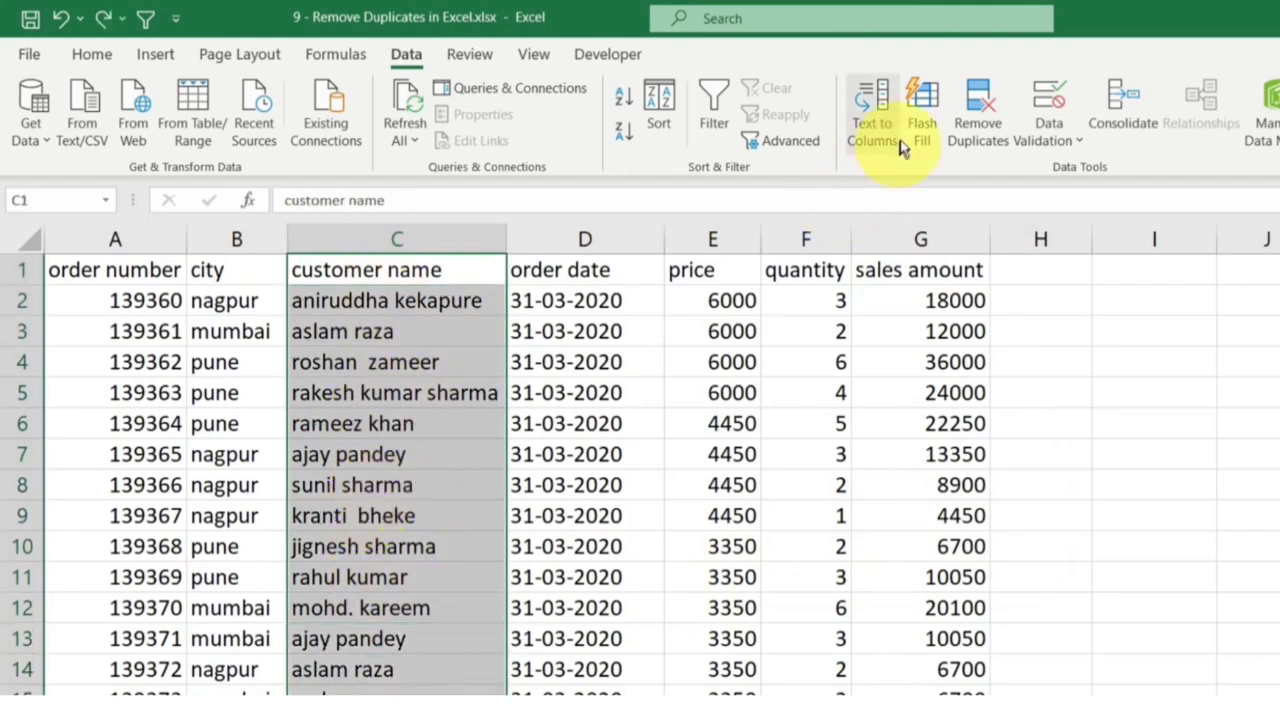
Try Remove Duplicates with the selection expanded, then select the whole table with Ctrl+A
left_click(982, 120)
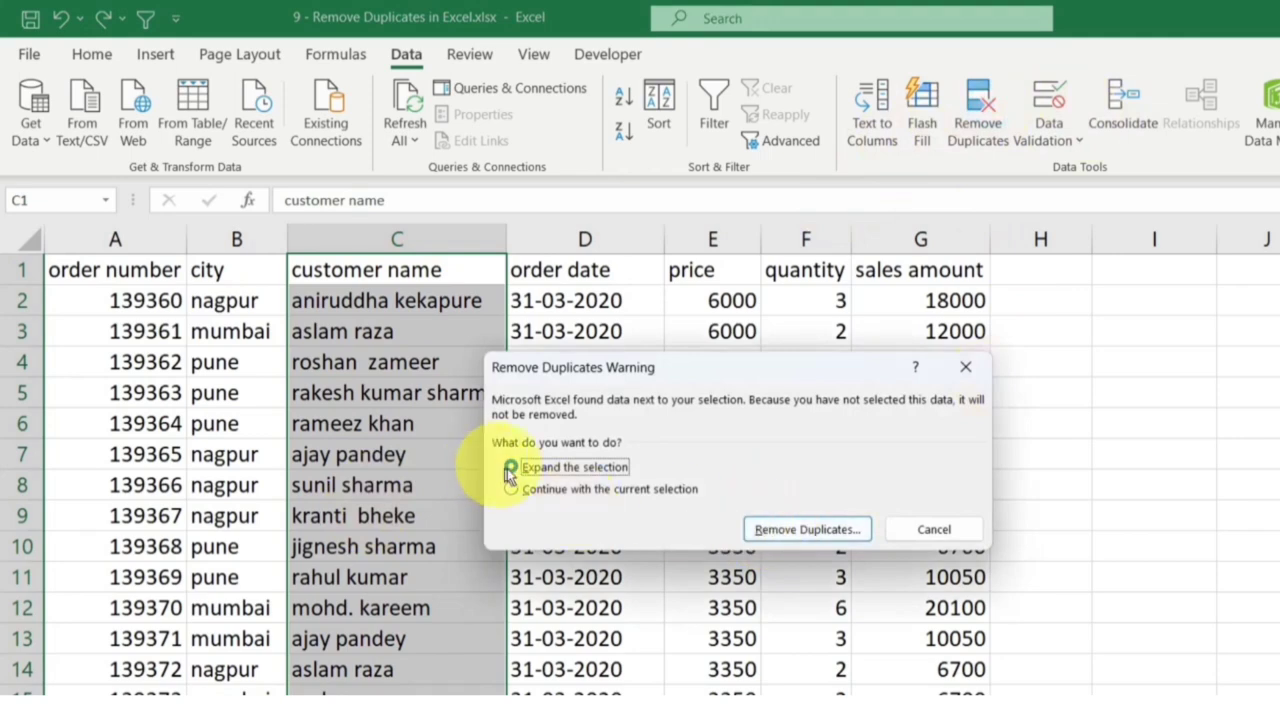
left_click(802, 535)
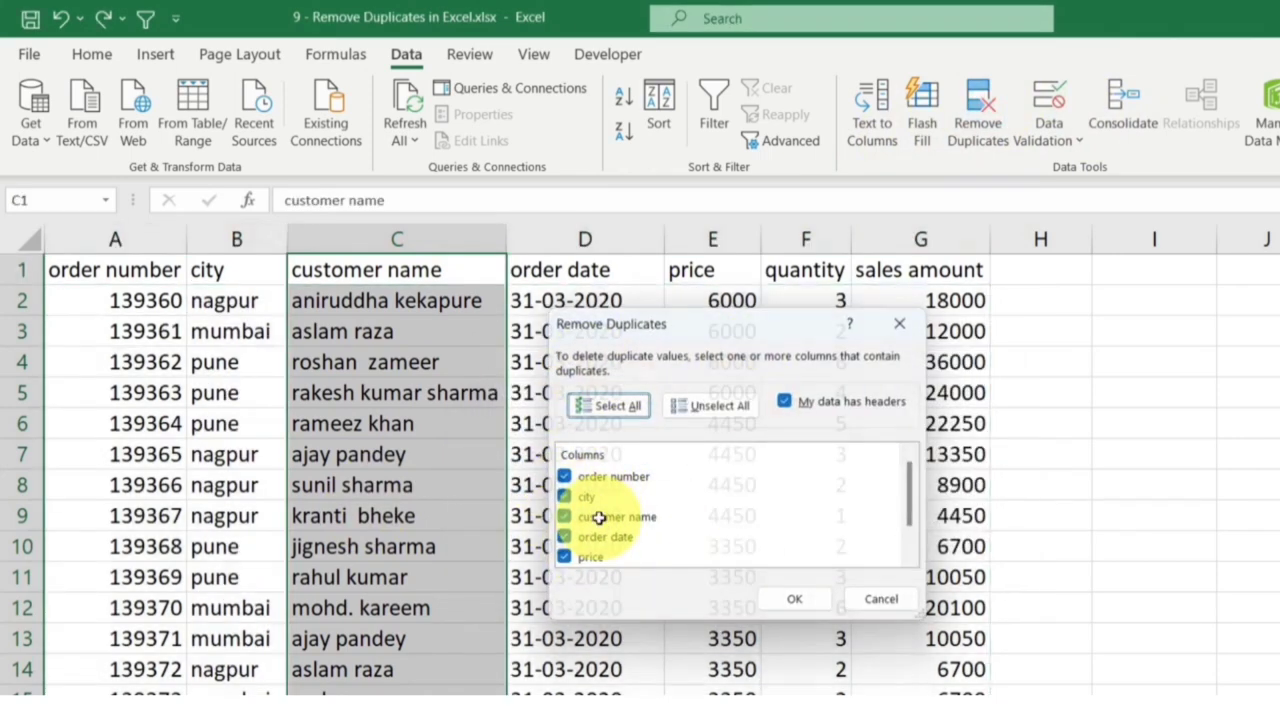
left_click(580, 515)
left_click(145, 272)
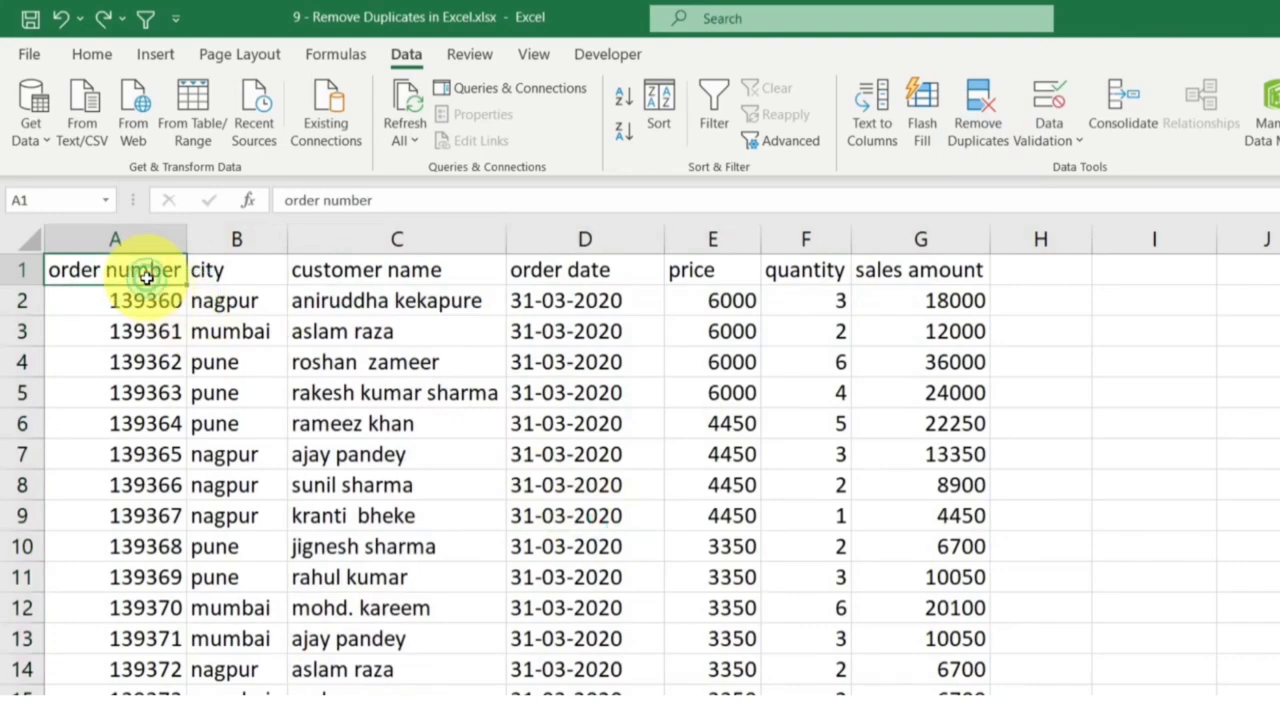
key("ctrl+a")
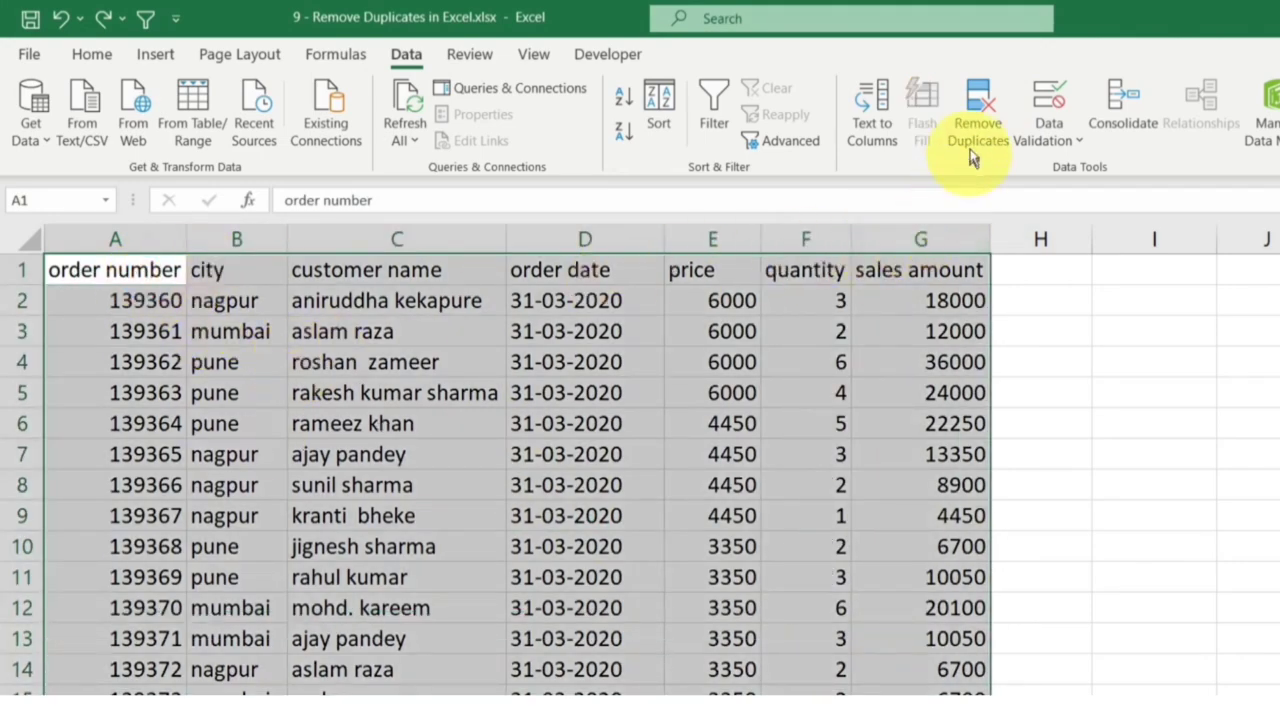
Remove duplicate rows checking only customer name, deleting 3 rows and leaving 11 unique orders
left_click(978, 112)
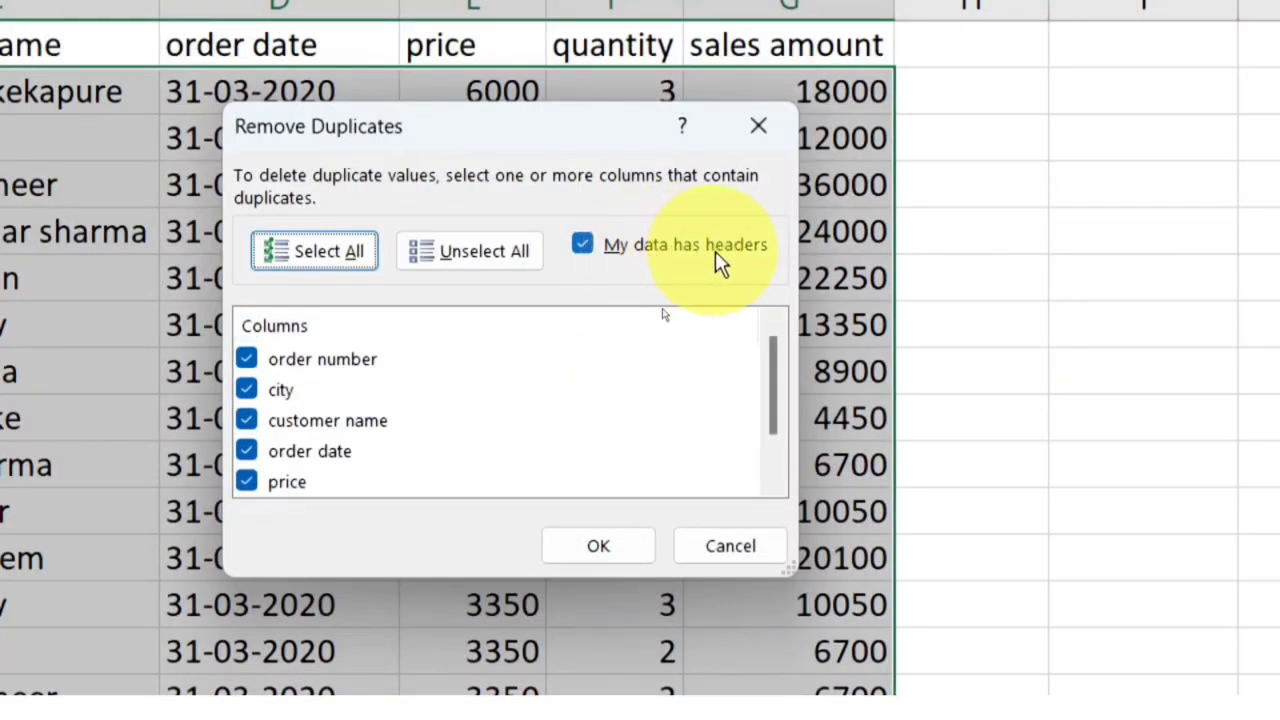
left_click(483, 252)
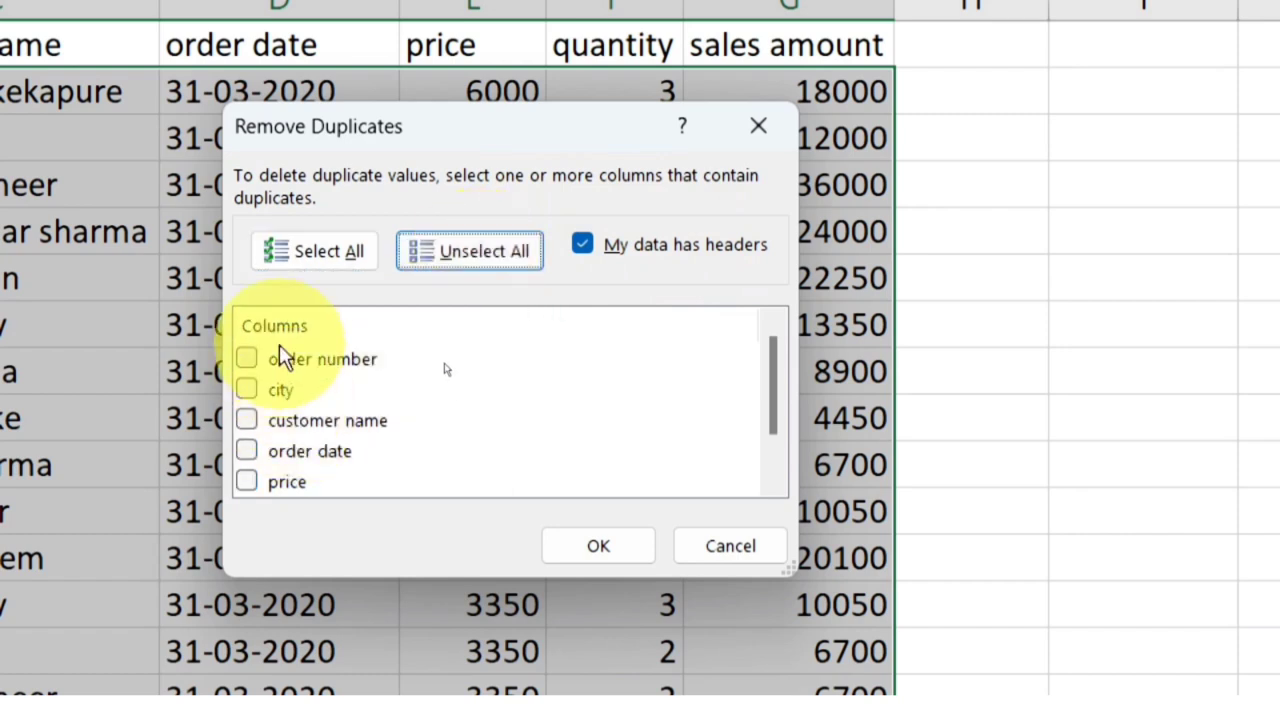
left_click(330, 253)
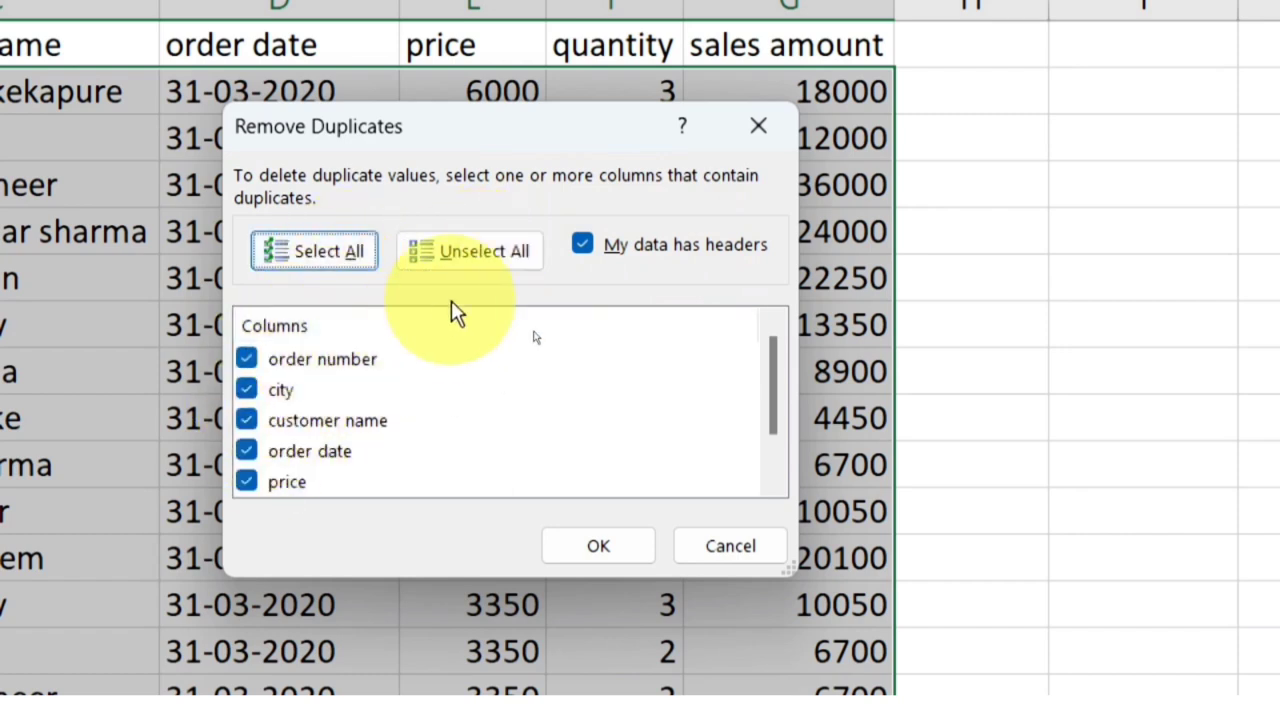
left_click(492, 250)
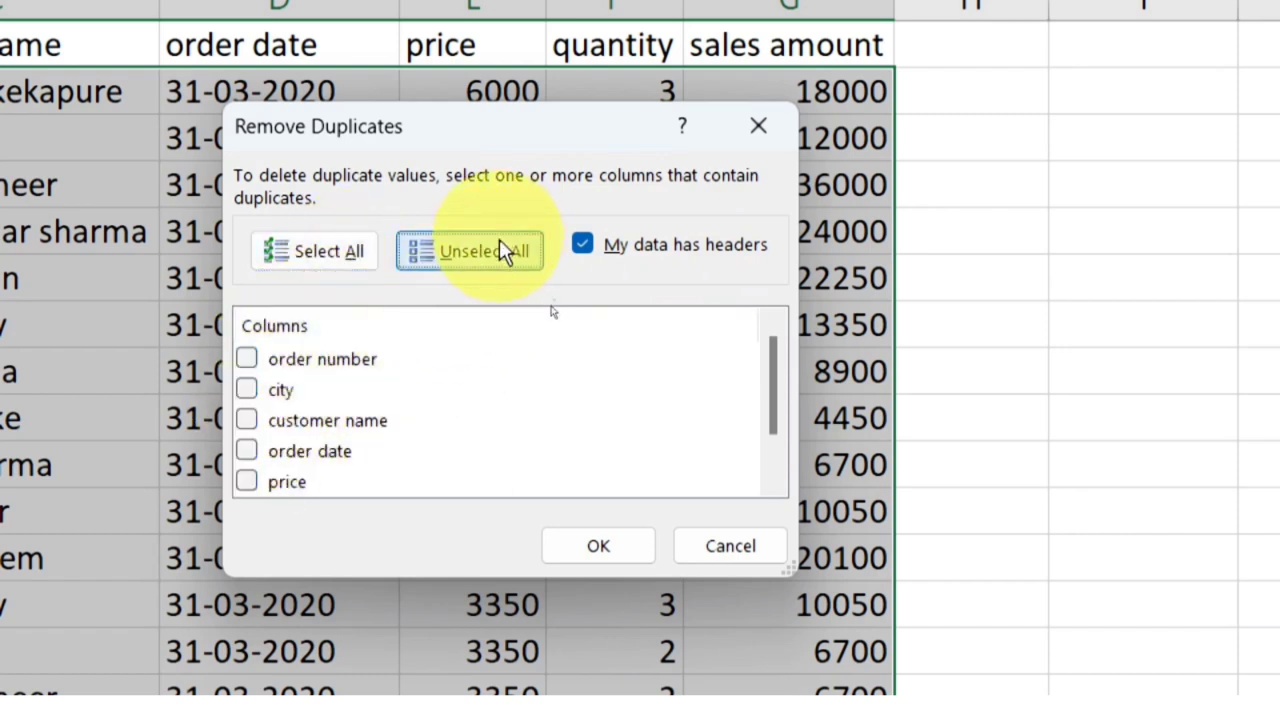
left_click(251, 420)
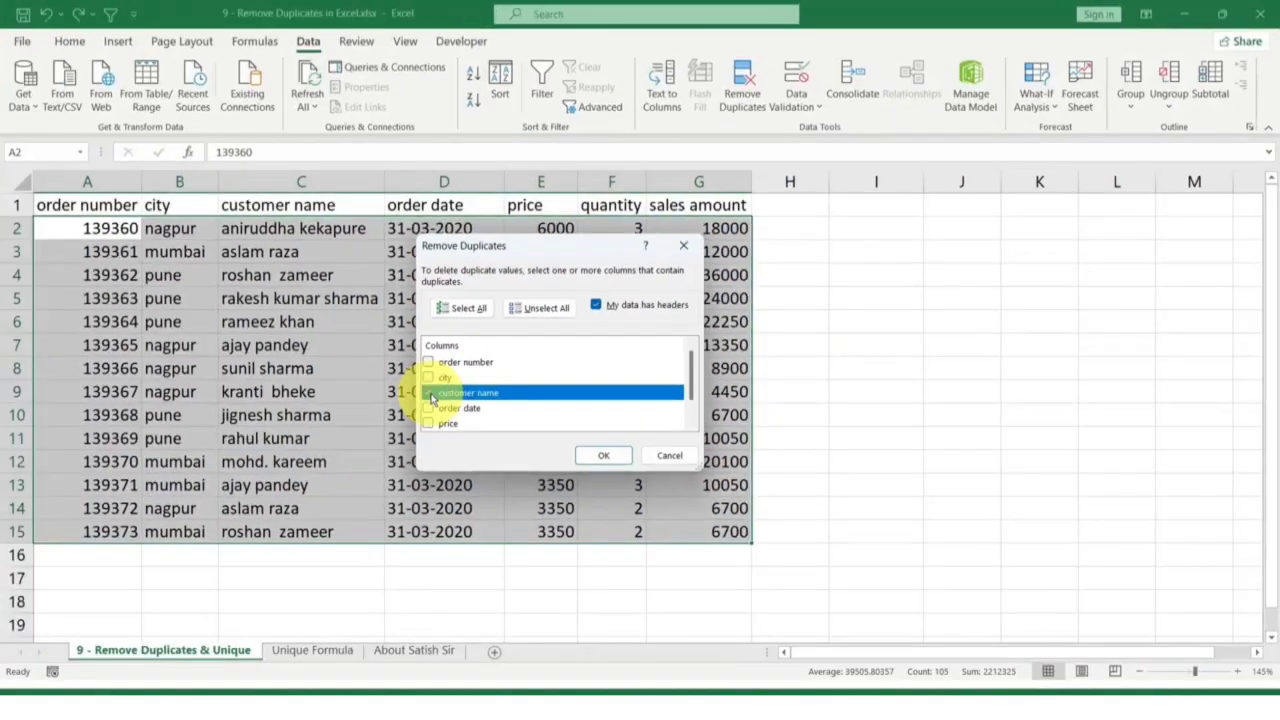
left_click(607, 457)
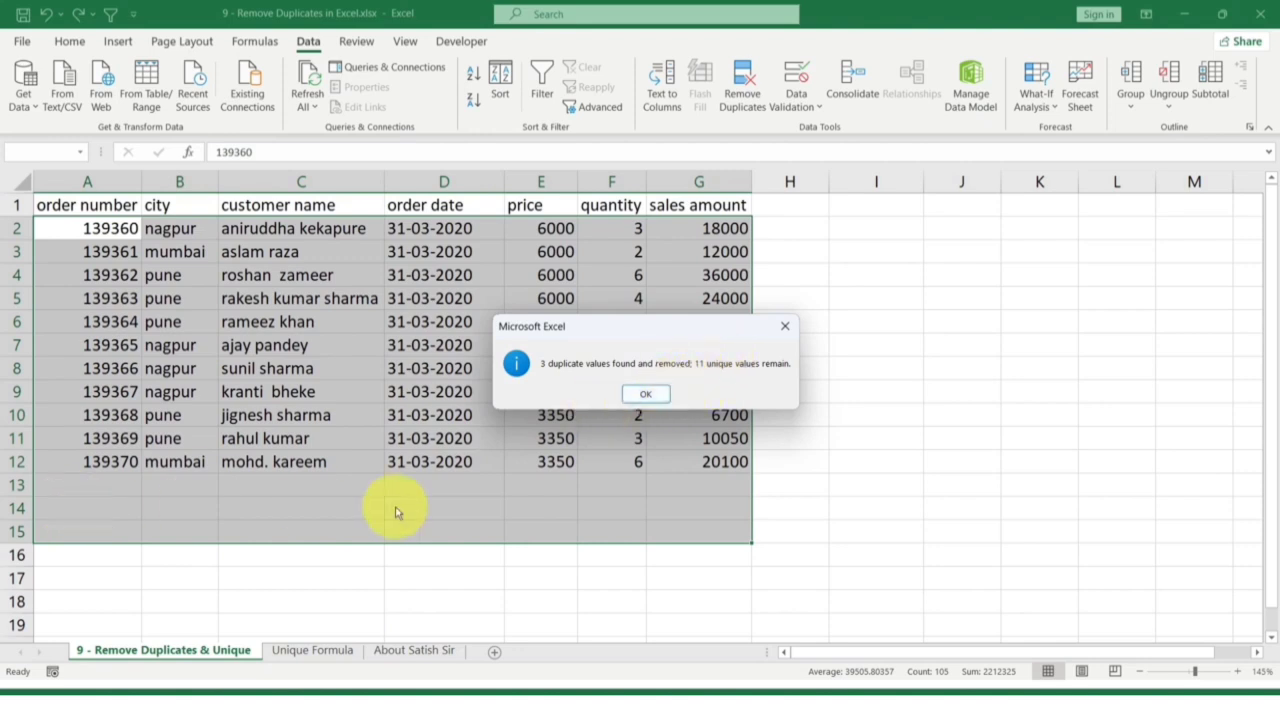
left_click(655, 394)
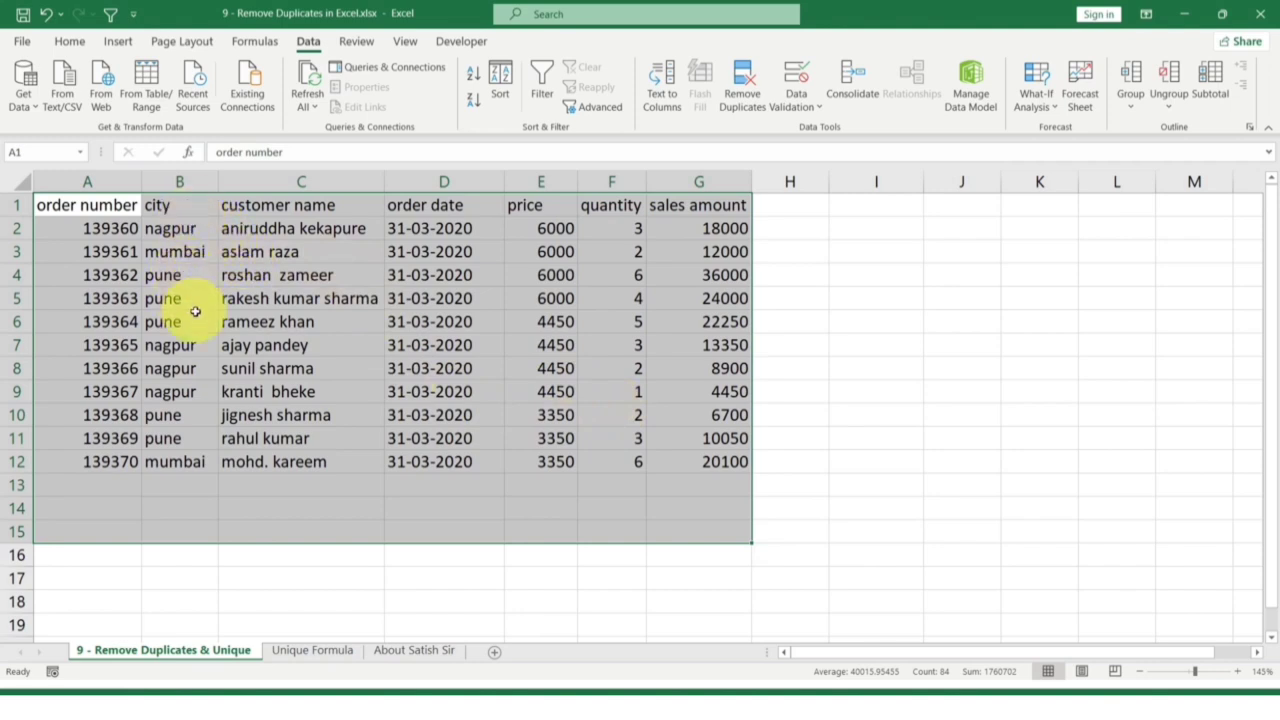
Cancel the Remove Duplicates dialog and move to the Unique Formula sheet
left_click(745, 100)
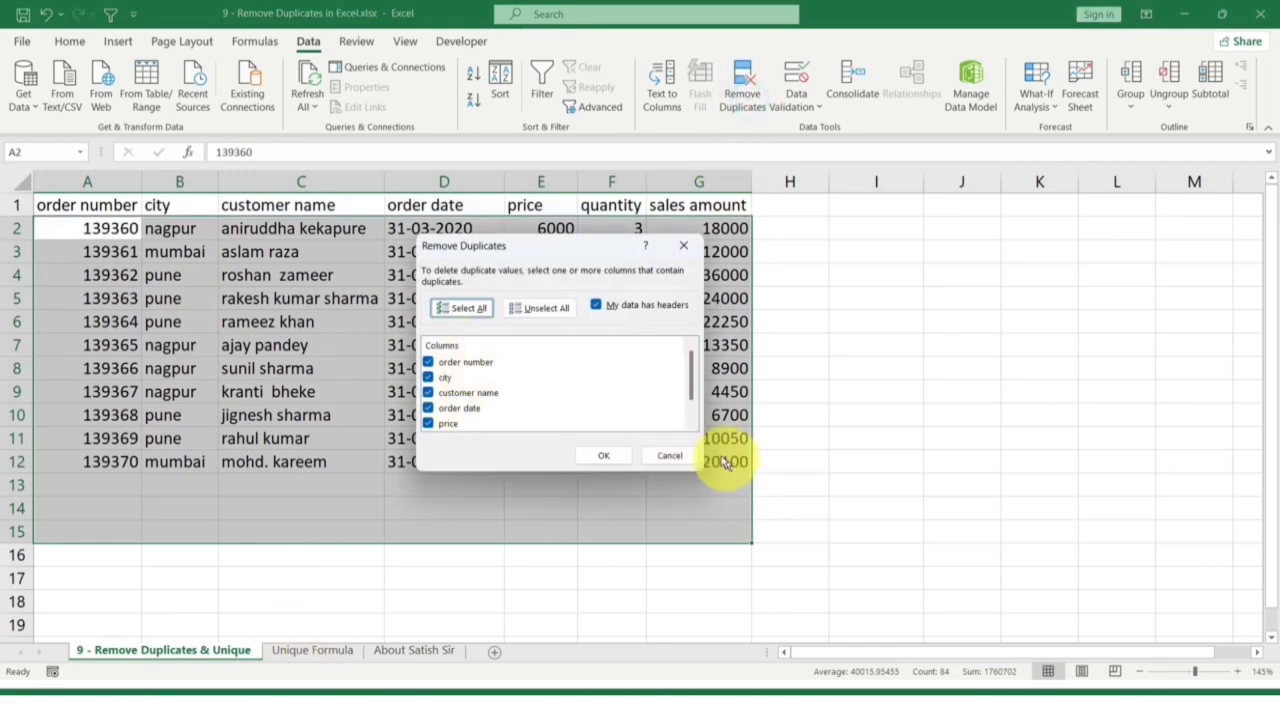
left_click(688, 455)
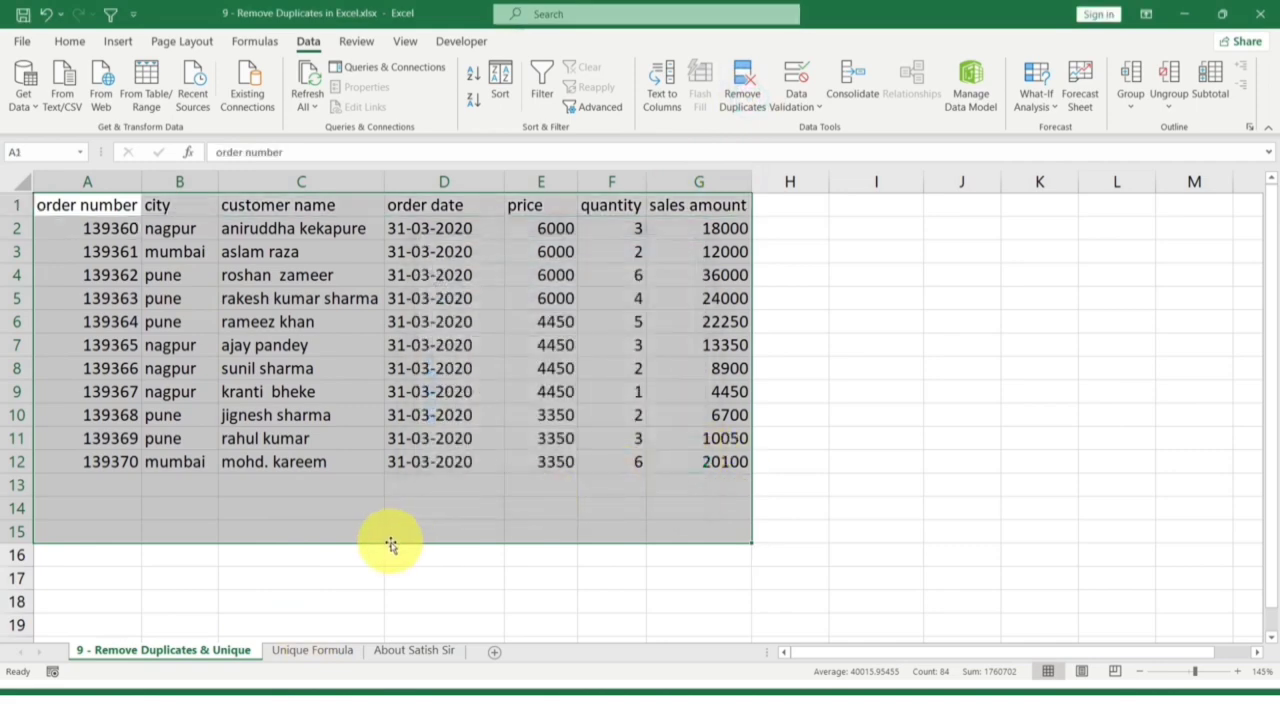
left_click(333, 652)
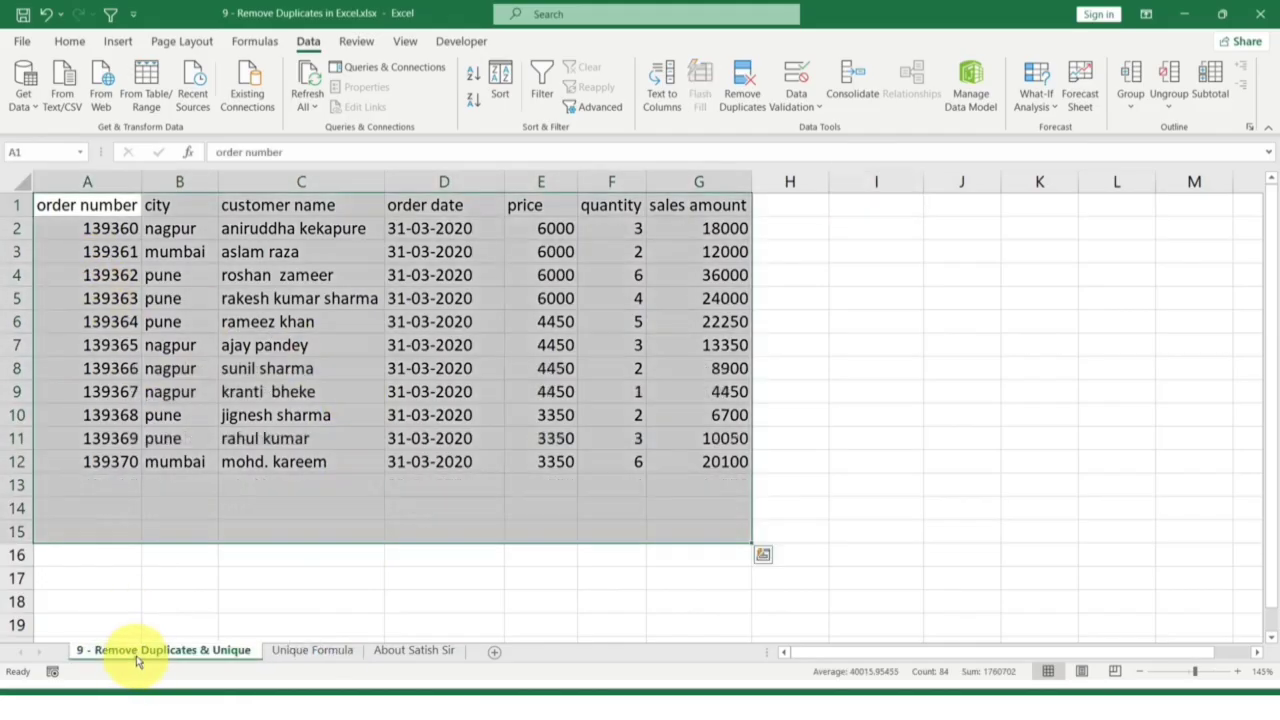
left_click(135, 652)
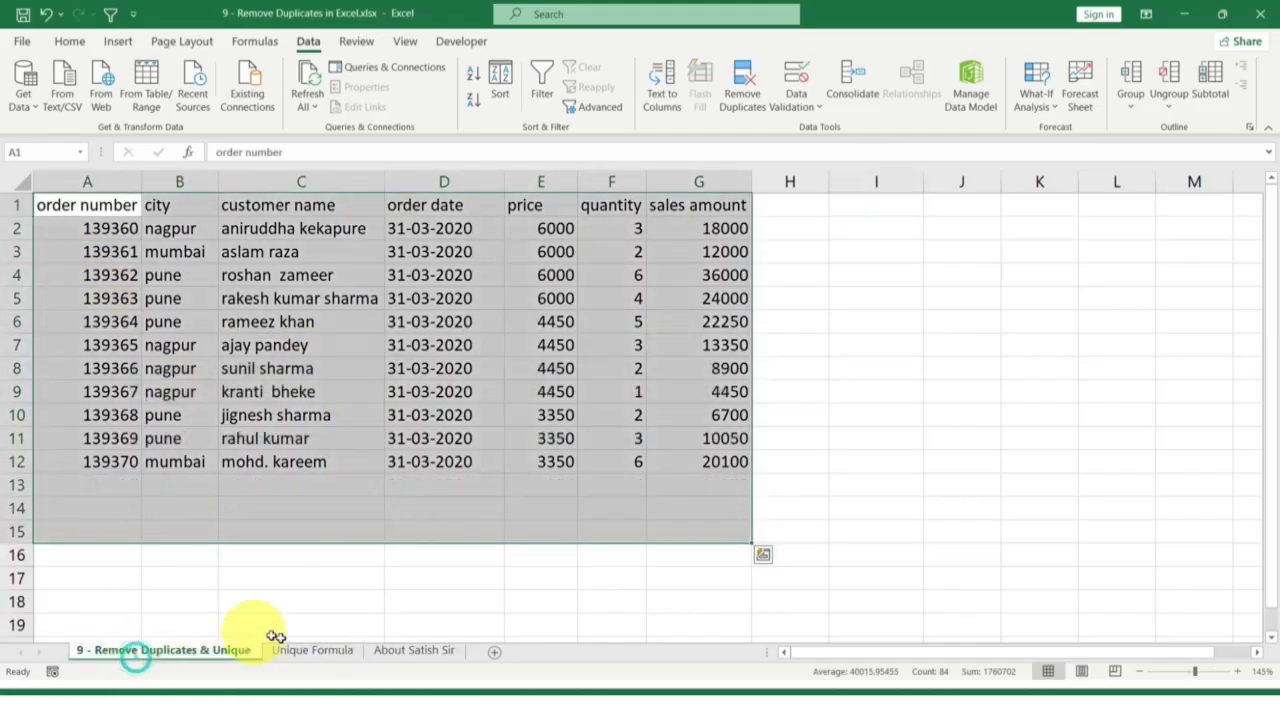
left_click(280, 654)
left_click(279, 655)
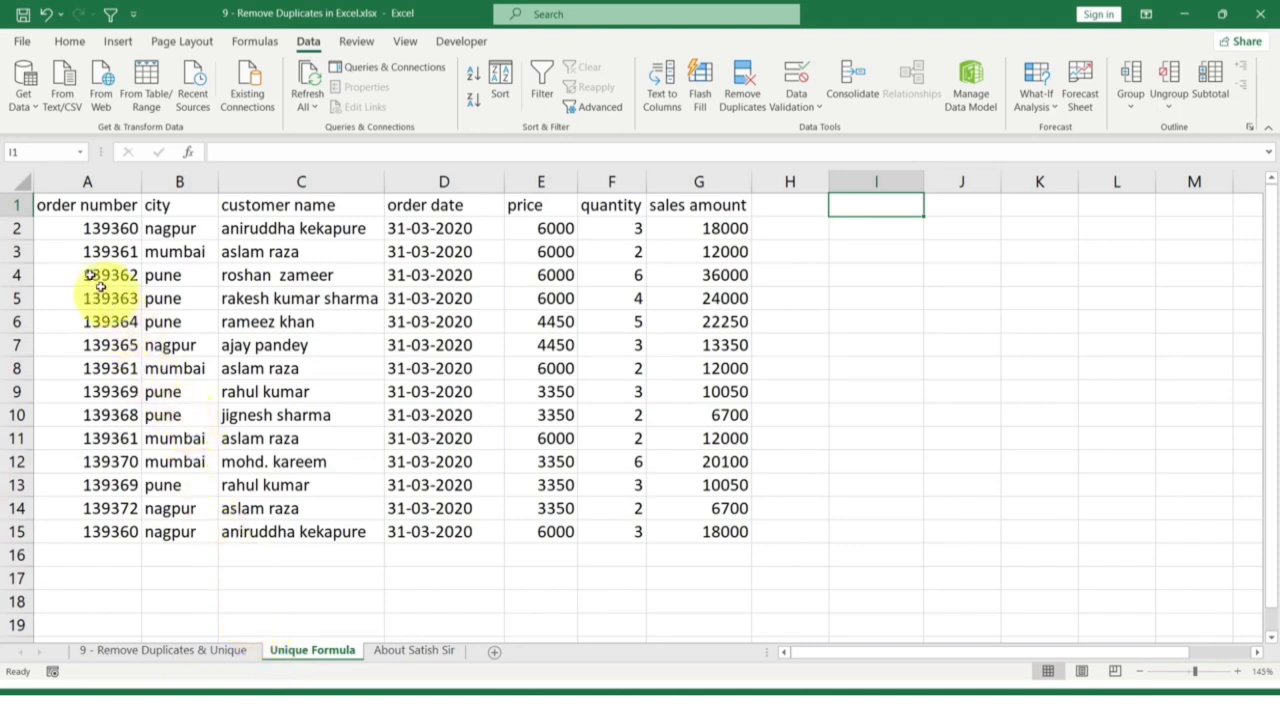
Highlight the repeated 139361 and 139369 order rows, then return to the 9 - Remove Duplicates & Unique sheet
left_click_drag(70, 251, 693, 247)
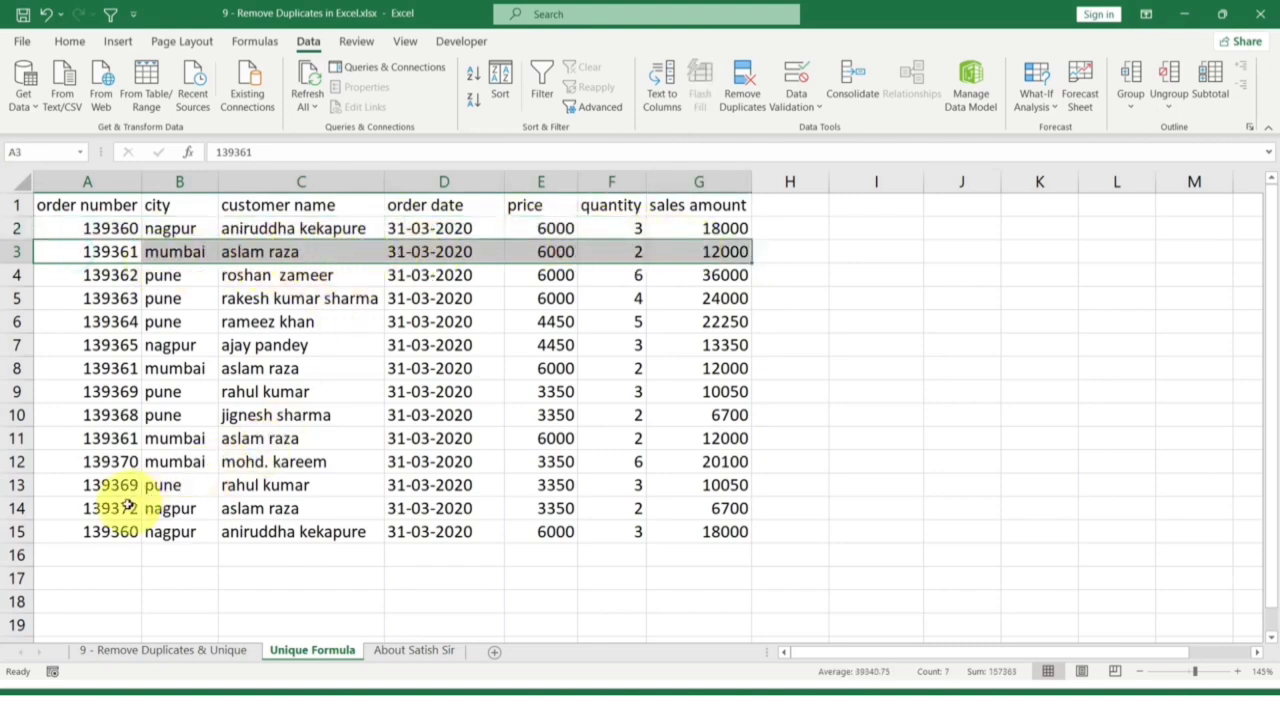
left_click_drag(80, 510, 260, 510)
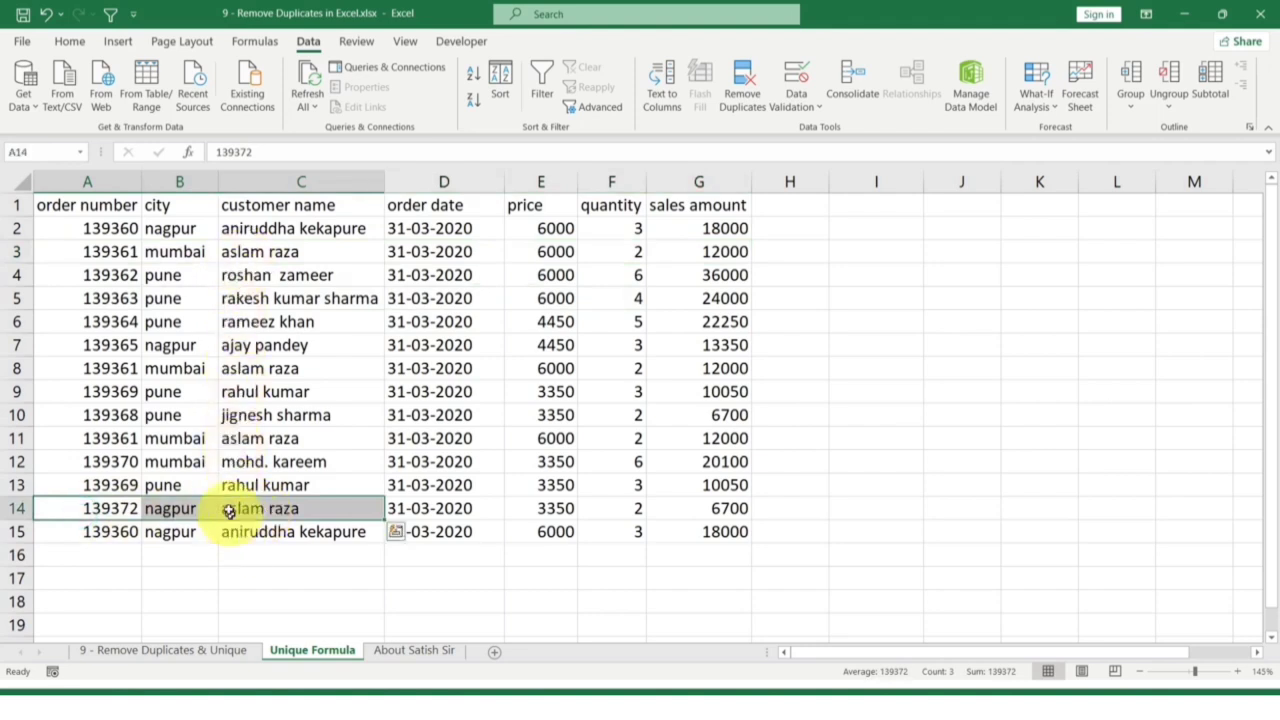
left_click_drag(80, 438, 743, 440)
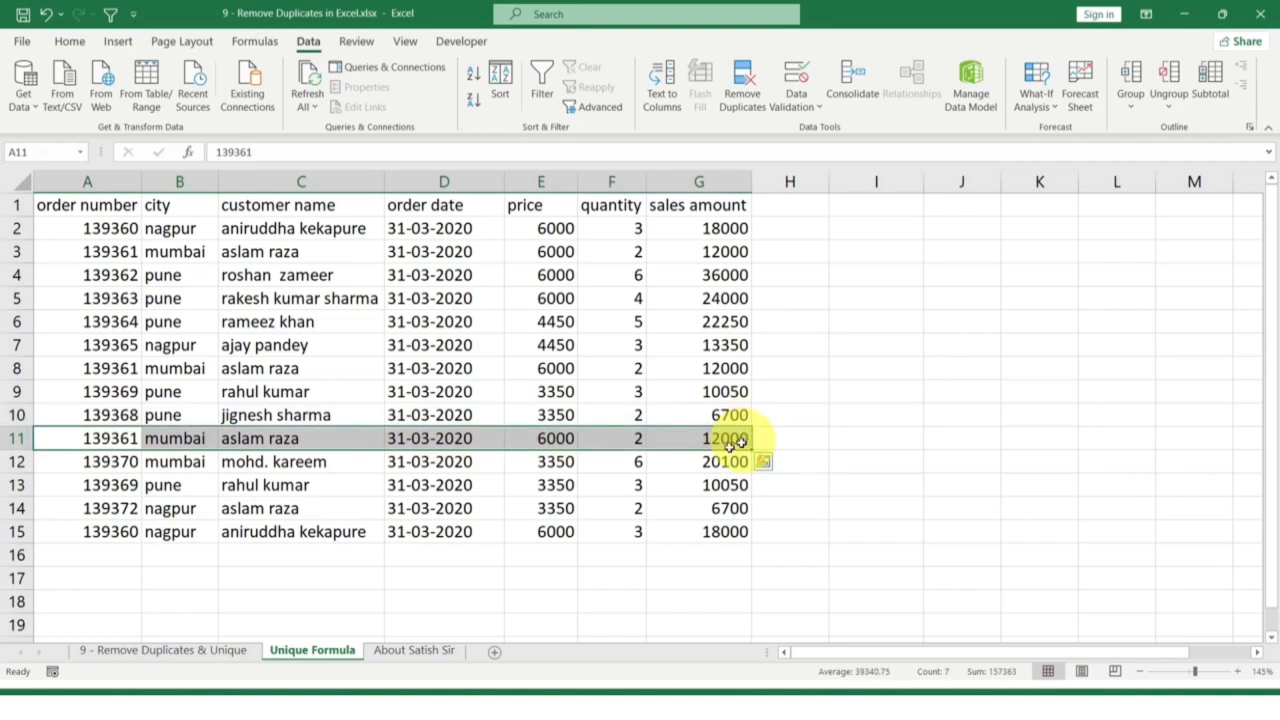
left_click(200, 508)
left_click(103, 510)
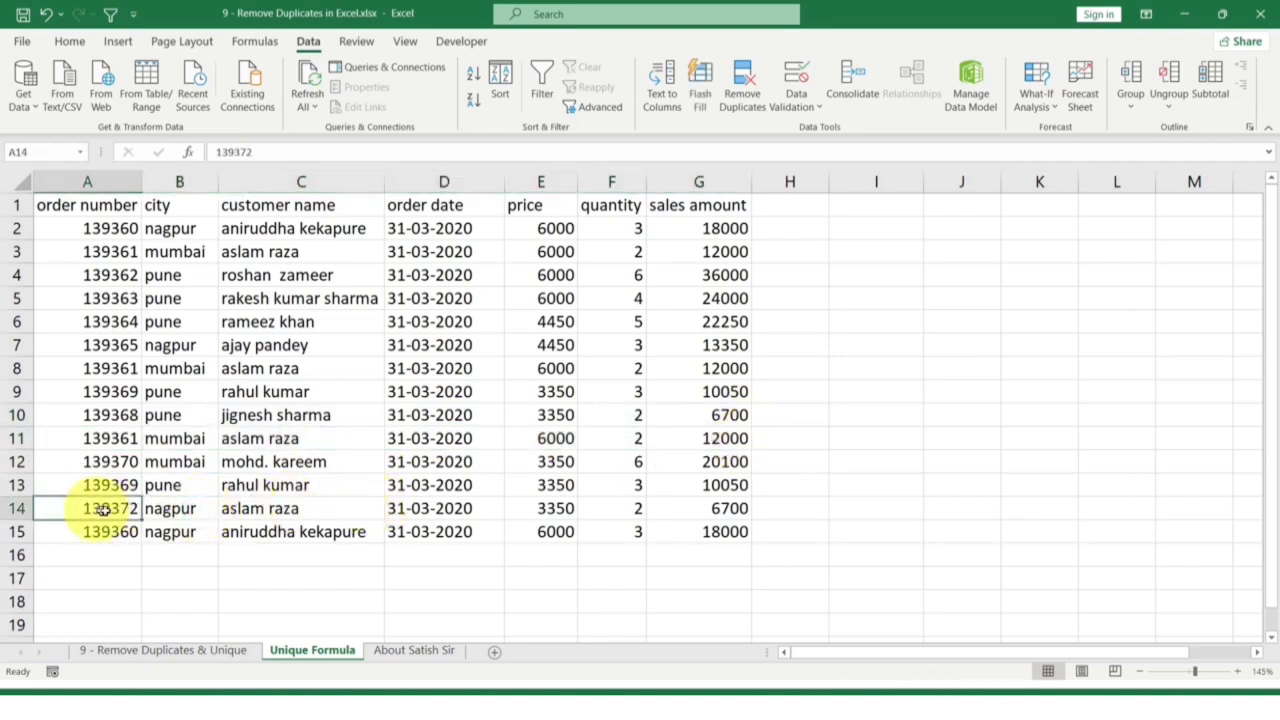
left_click_drag(103, 510, 733, 508)
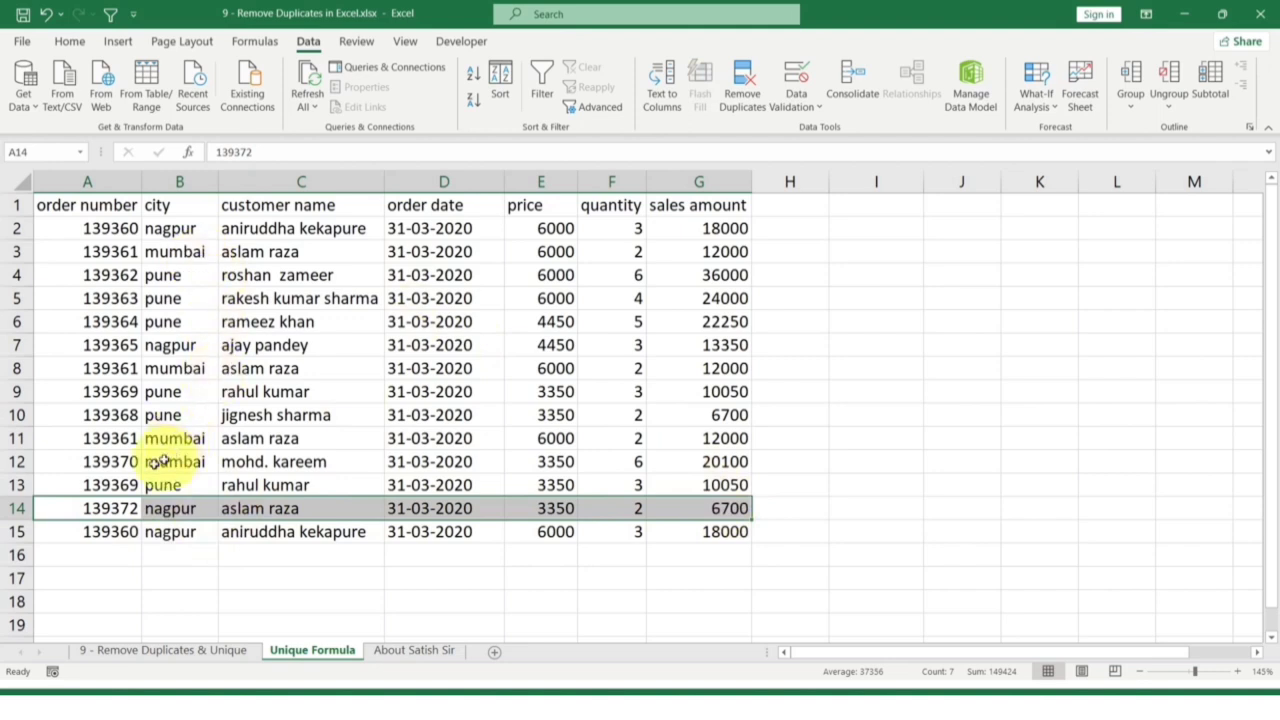
left_click_drag(84, 441, 708, 437)
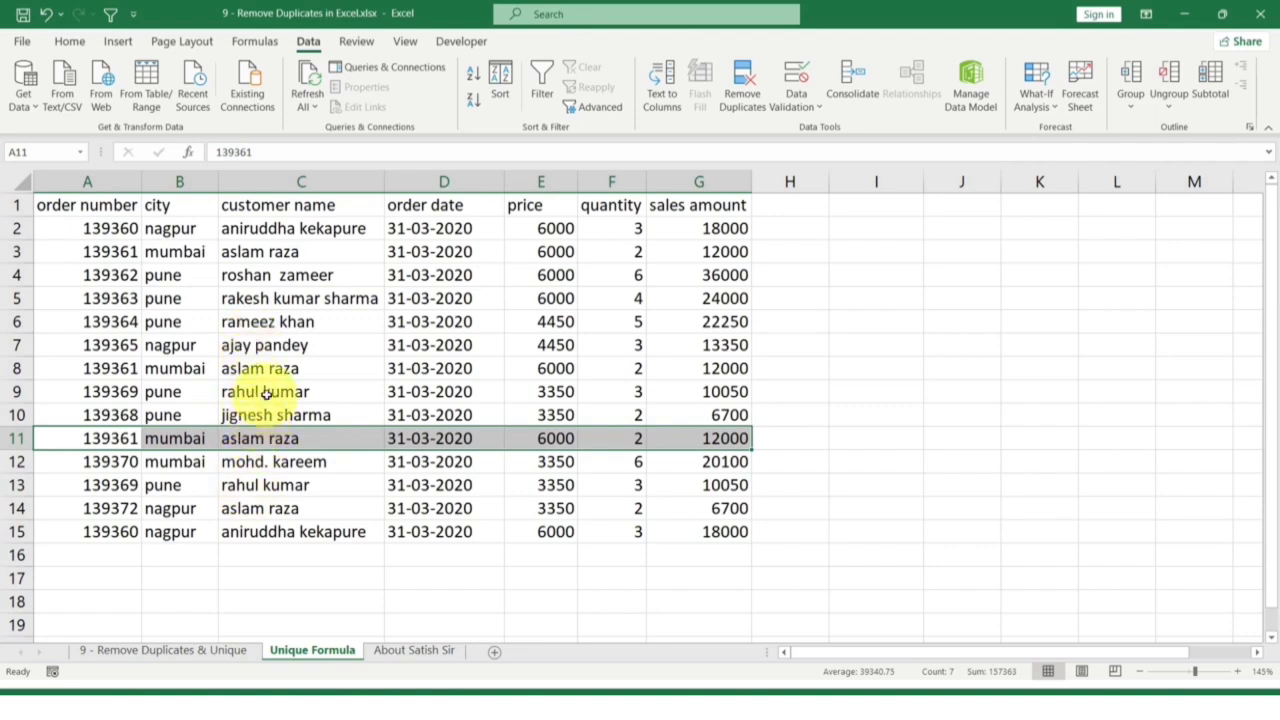
left_click_drag(100, 391, 823, 391)
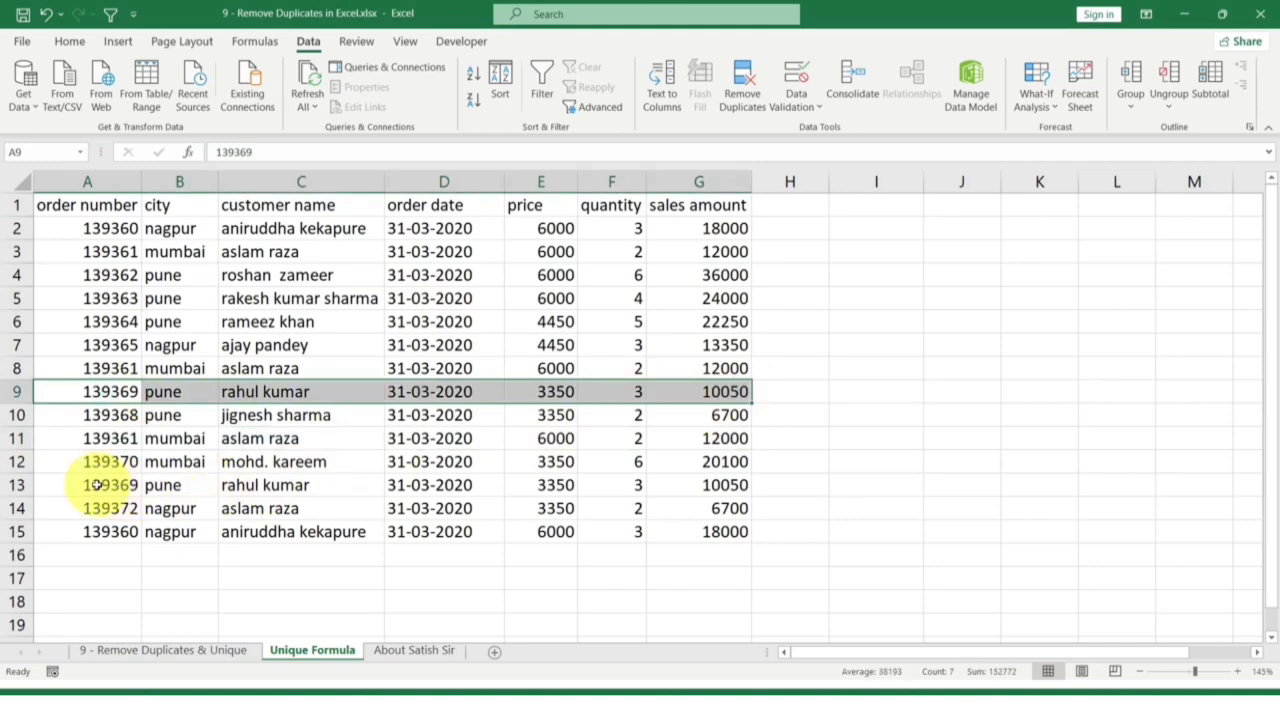
left_click_drag(60, 485, 657, 485)
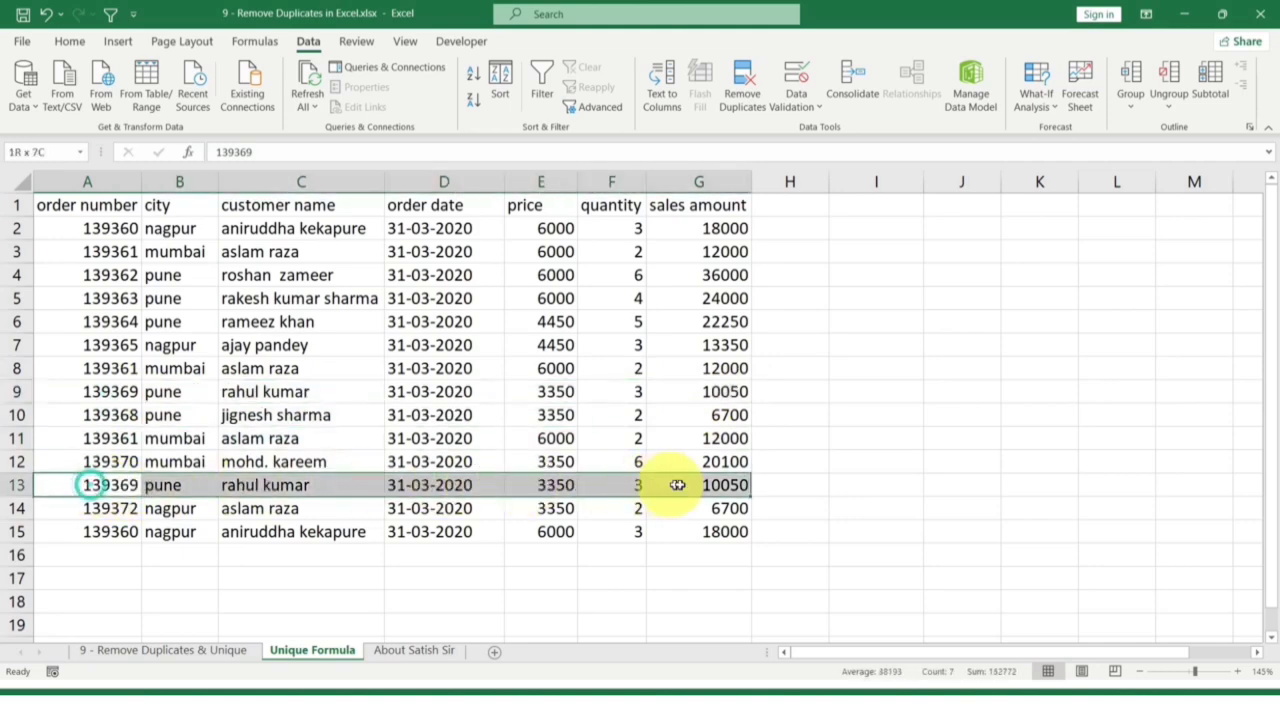
left_click(207, 650)
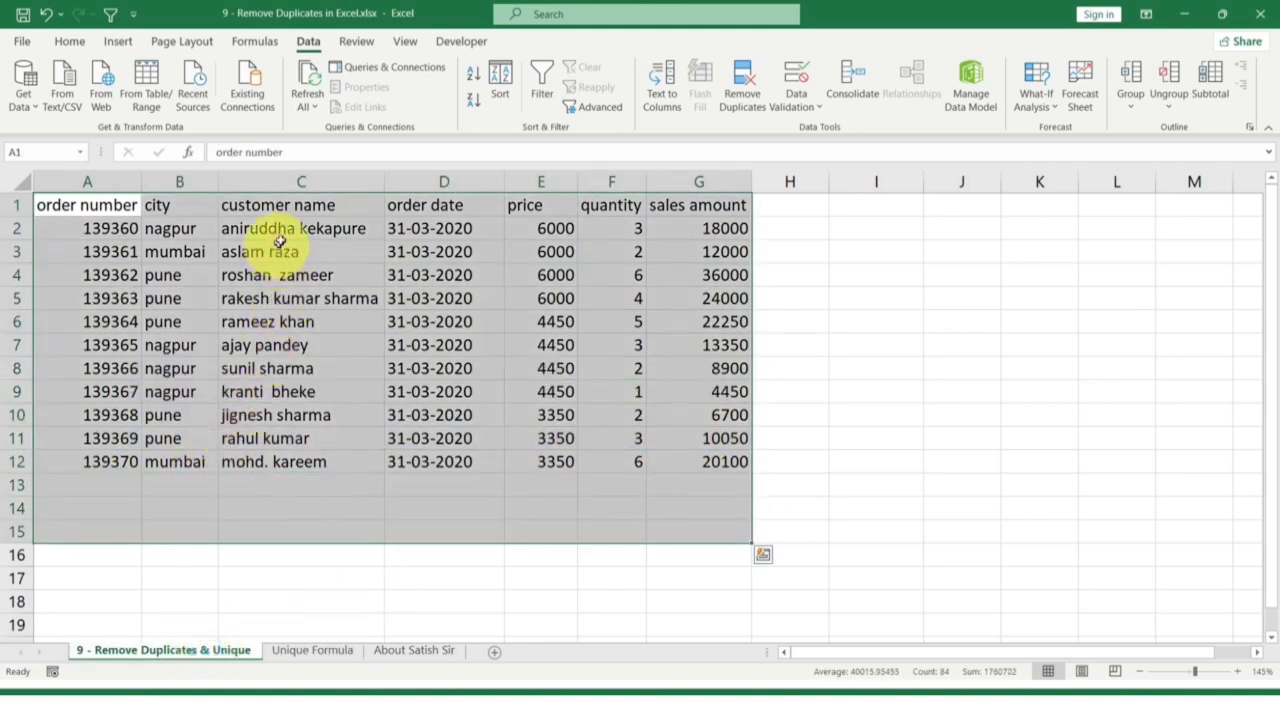
Undo the duplicate removal to restore rows 13–15 and compare their records with earlier rows
left_click_drag(283, 230, 271, 469)
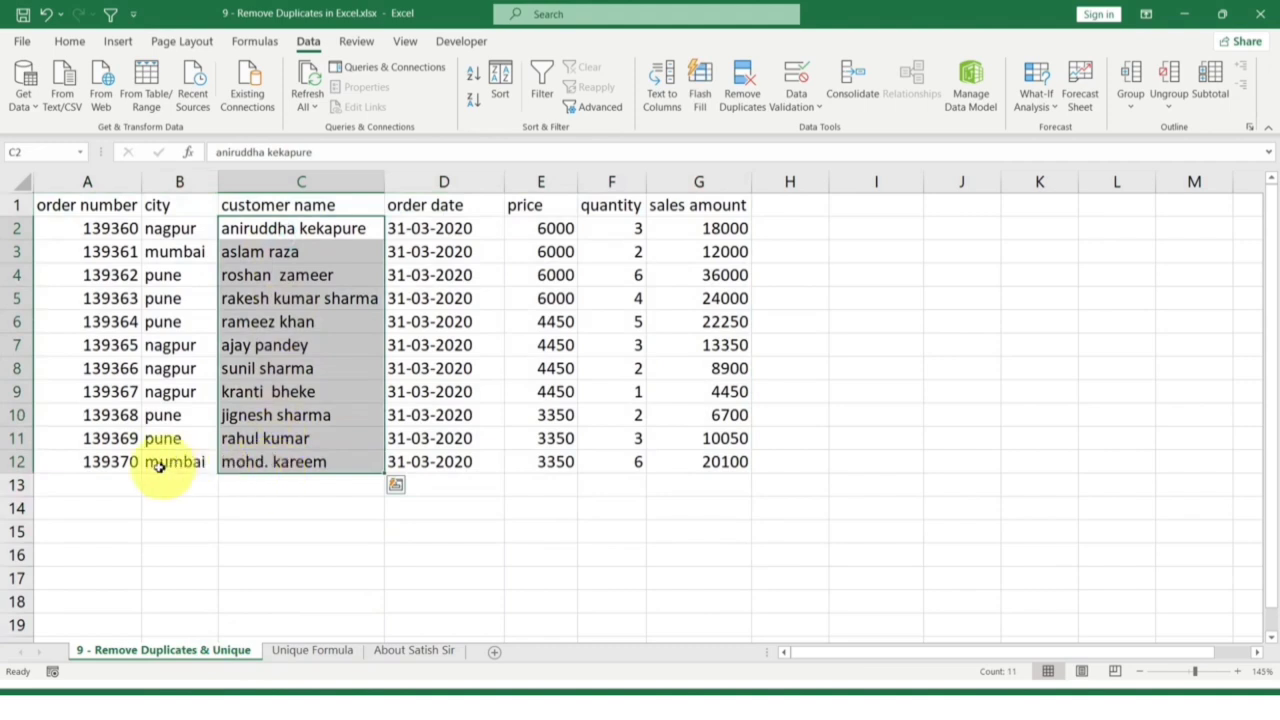
left_click(258, 440)
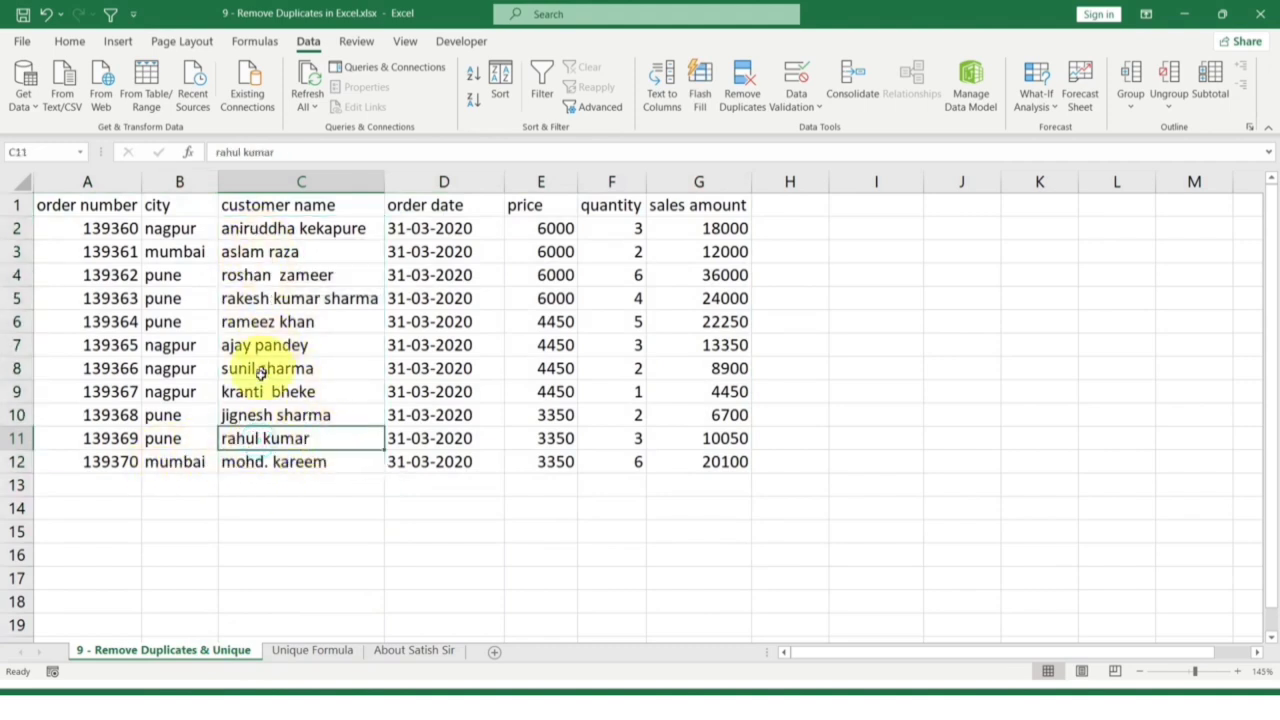
key("ctrl+z")
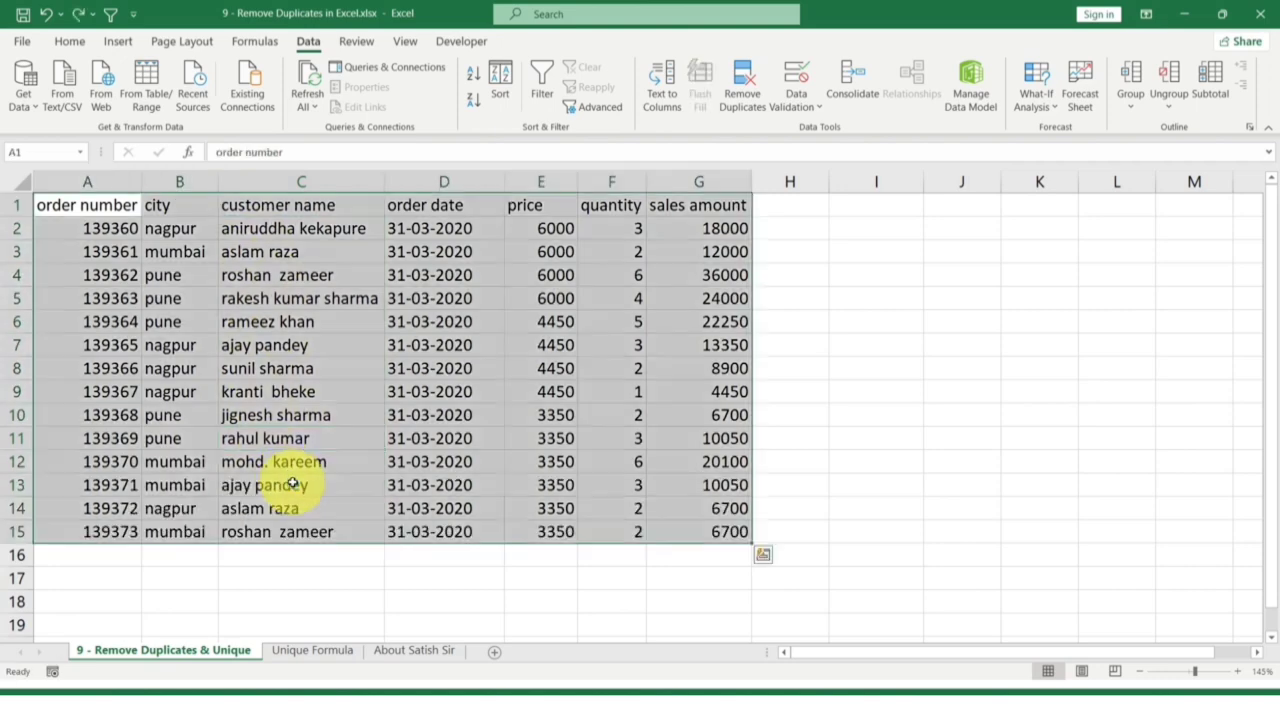
left_click(285, 490)
left_click(270, 509)
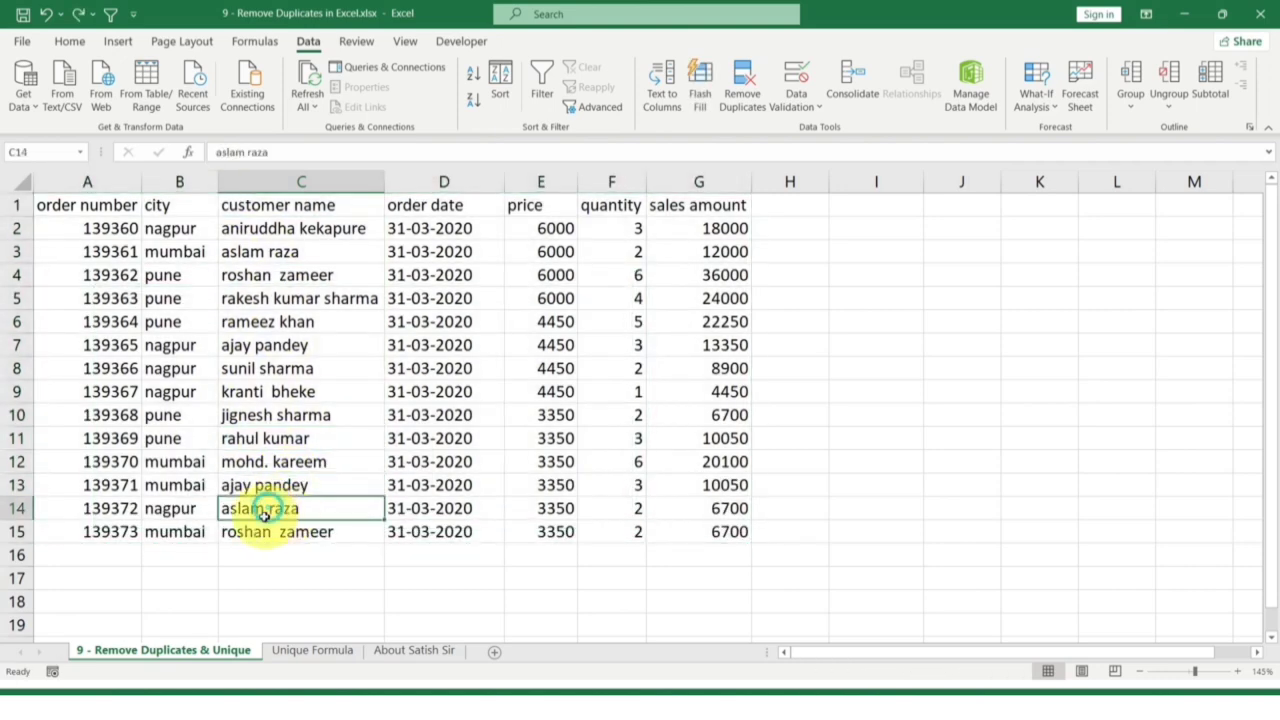
left_click_drag(273, 509, 15, 508)
left_click_drag(251, 531, 57, 531)
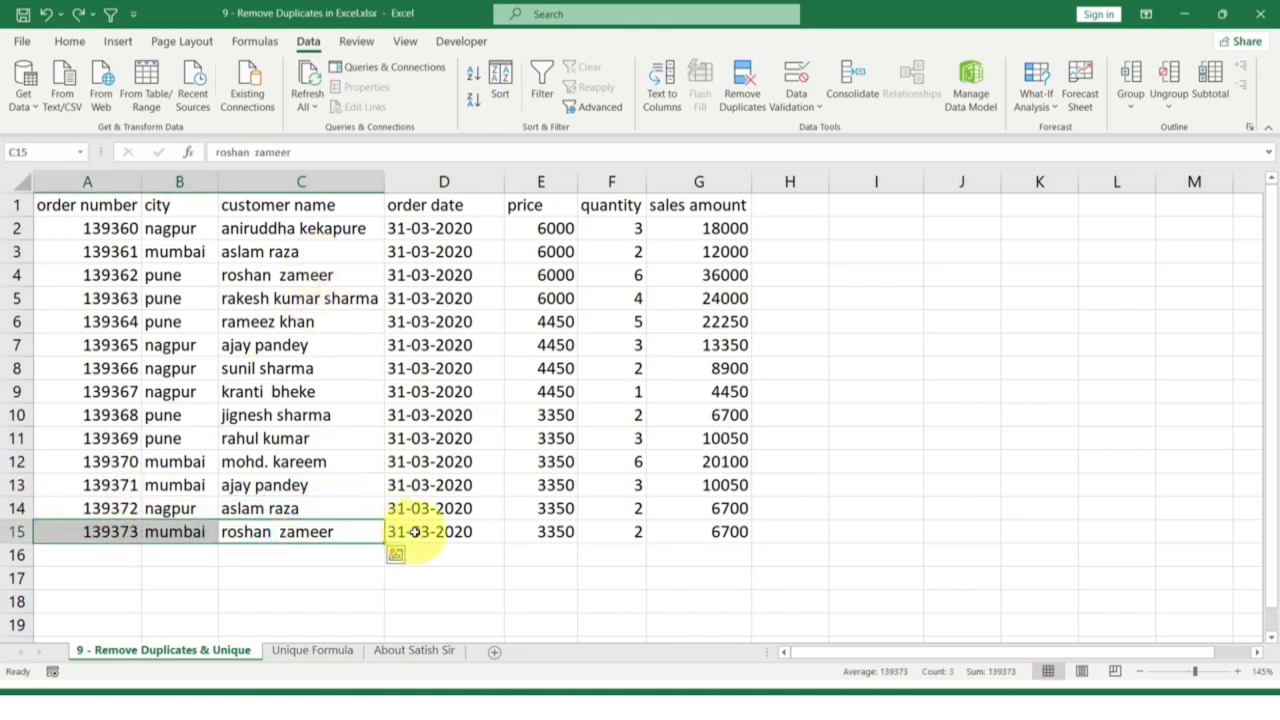
left_click_drag(420, 532, 625, 531)
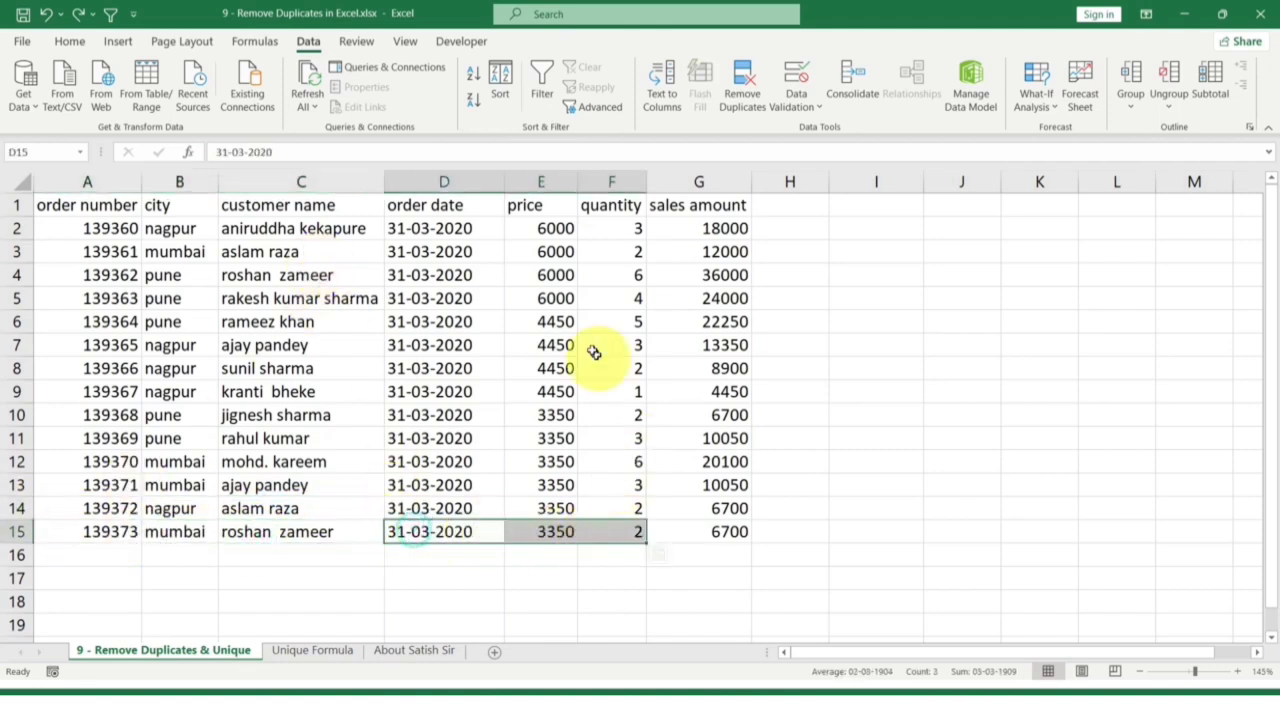
left_click(548, 253)
left_click_drag(287, 275, 700, 277)
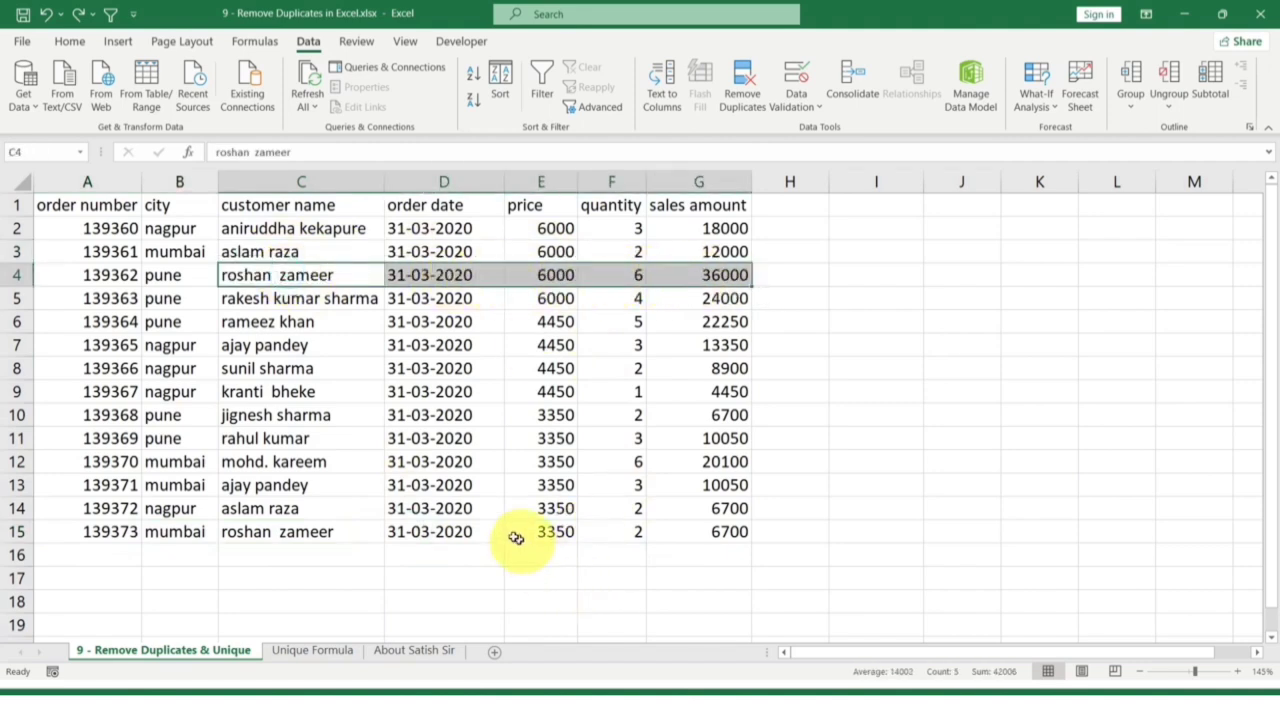
left_click_drag(478, 531, 702, 531)
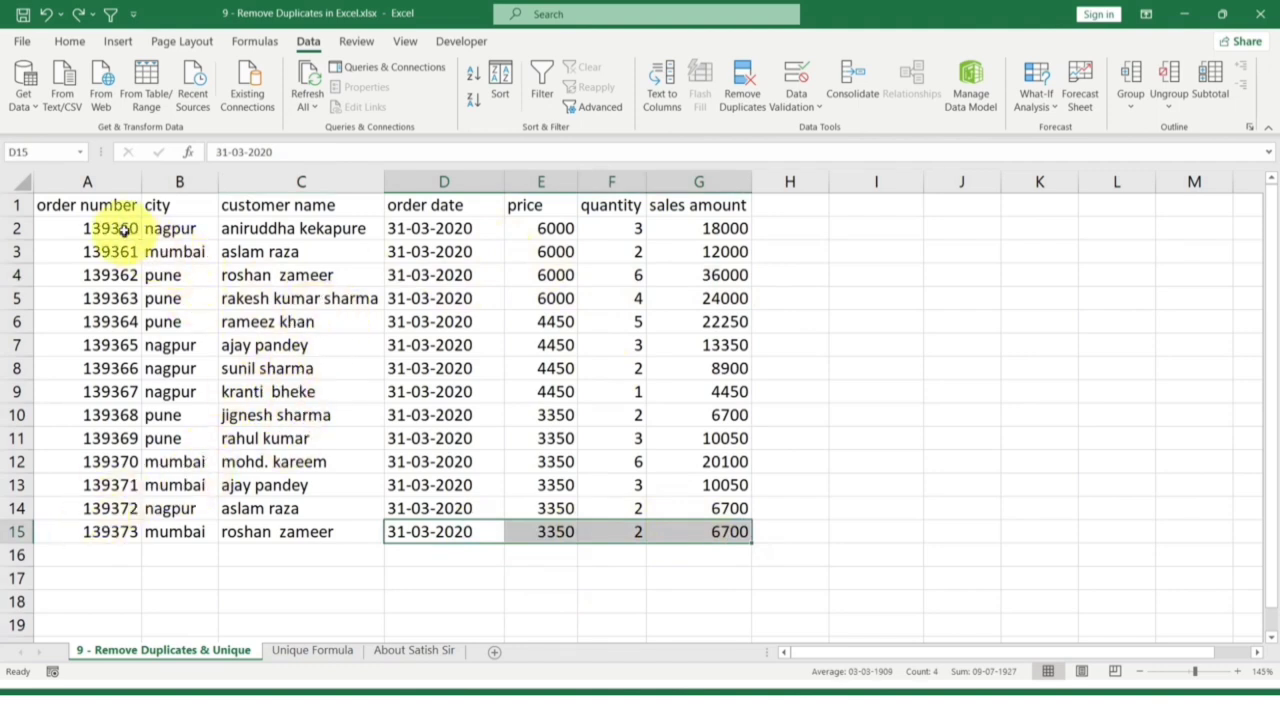
Start a =UNI formula in I1, cancel it, and go to the Unique Formula sheet
left_click(847, 204)
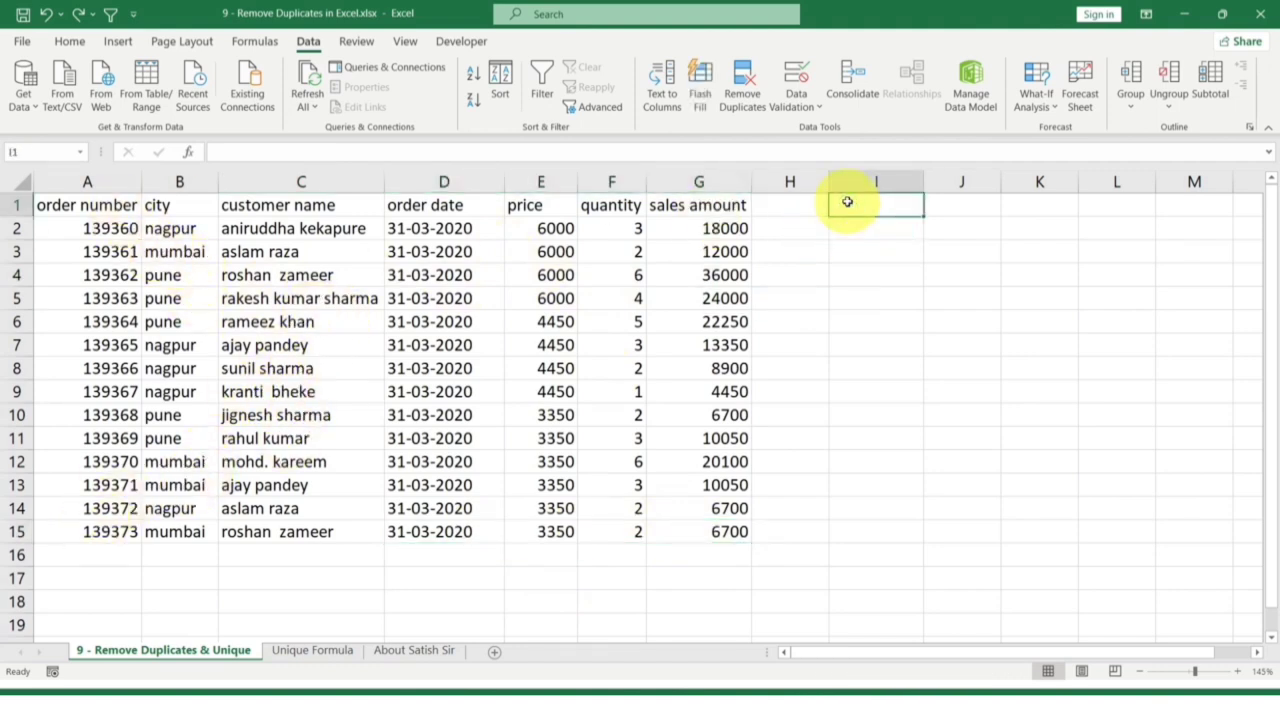
type("=uni")
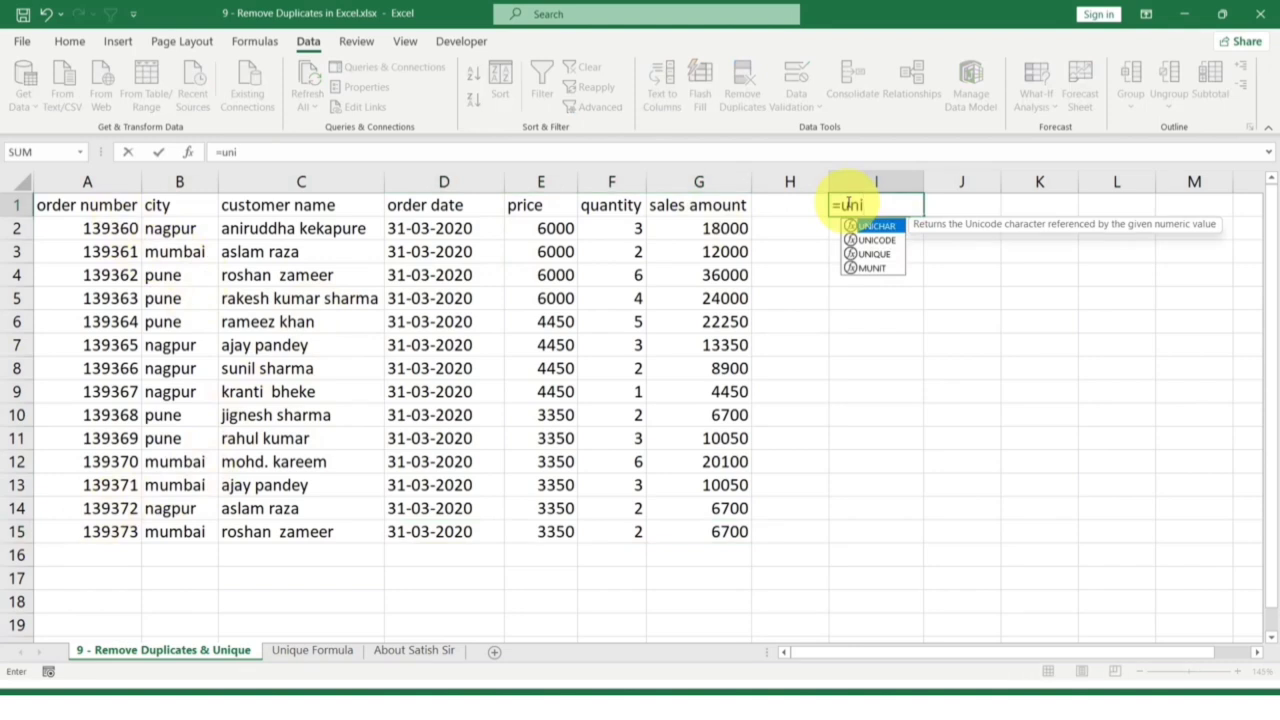
key("Down")
key("Down")
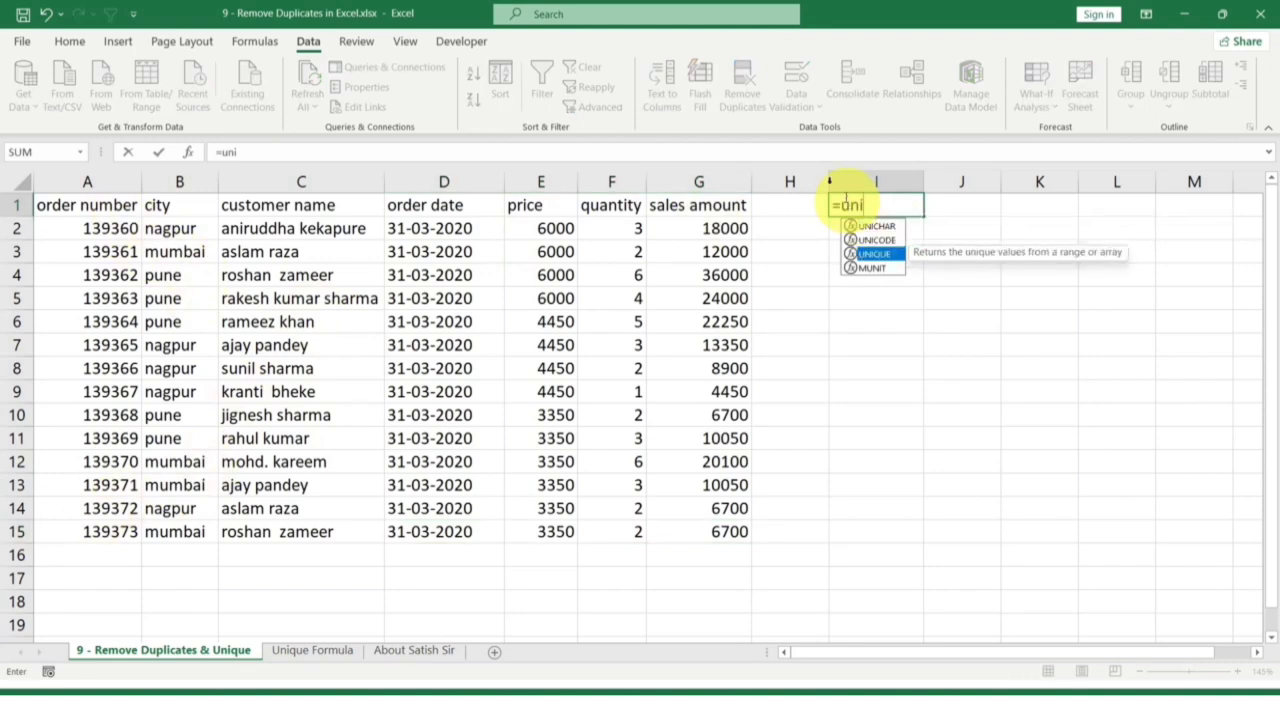
key("Escape")
key("Escape")
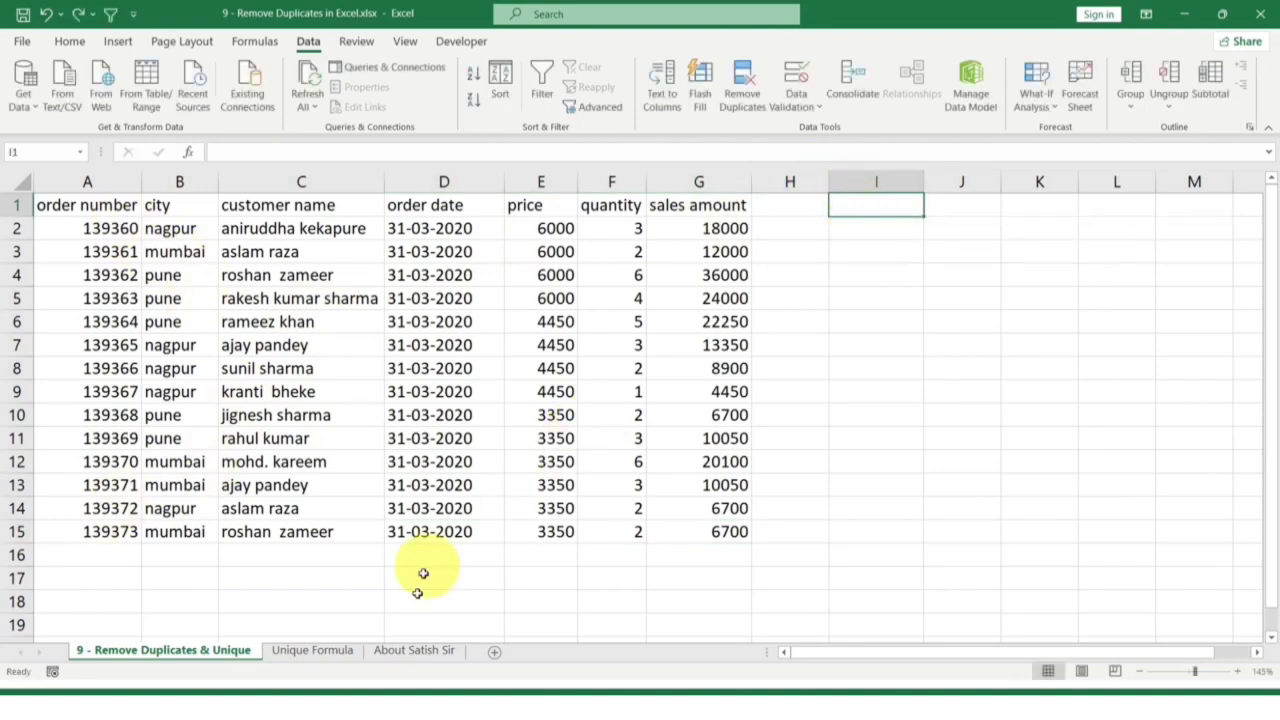
left_click(337, 654)
Enter =UNIQUE(A1:G15) in I1 so the distinct rows spill beside the table
left_click(860, 230)
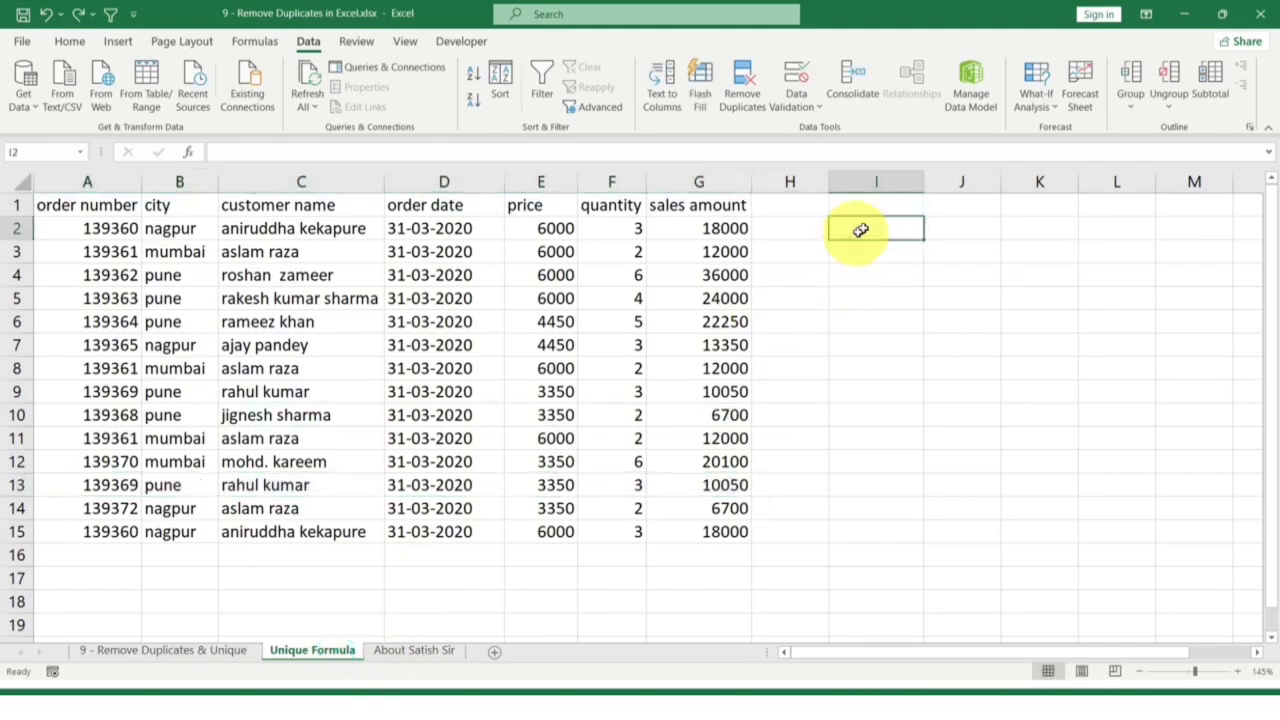
left_click(868, 207)
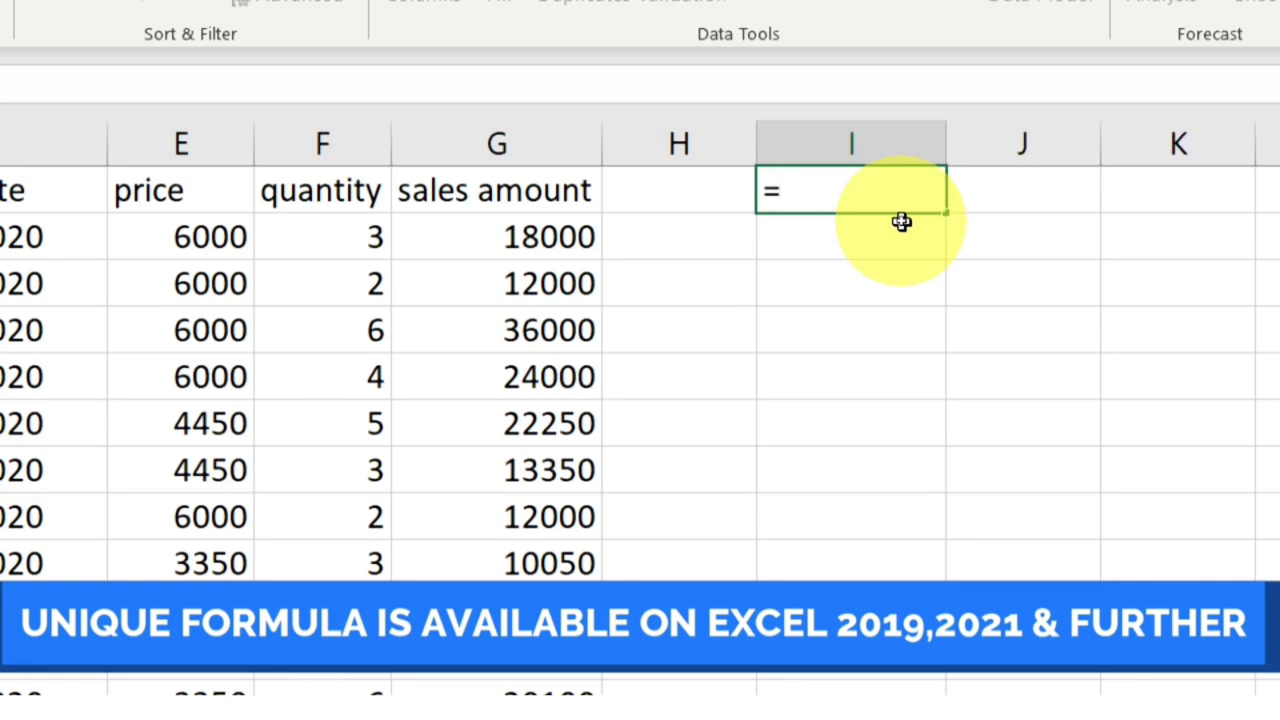
type("uni")
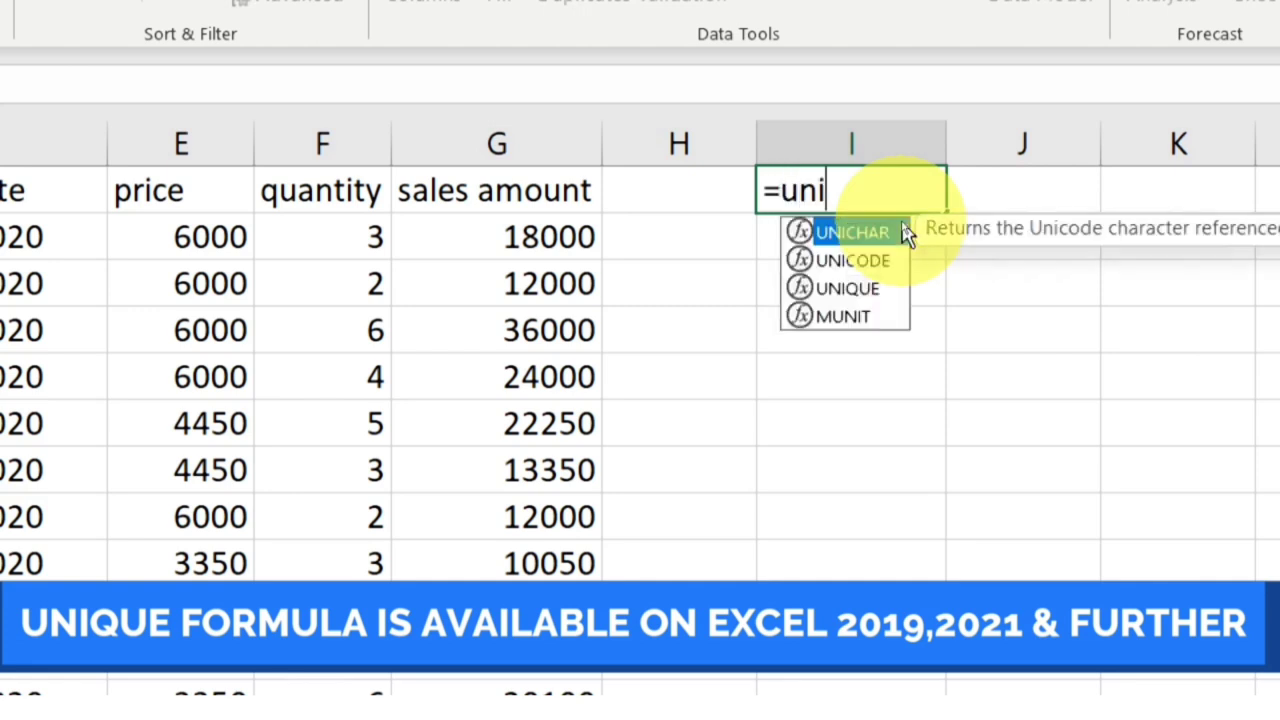
key("Down")
key("Down")
key("Tab")
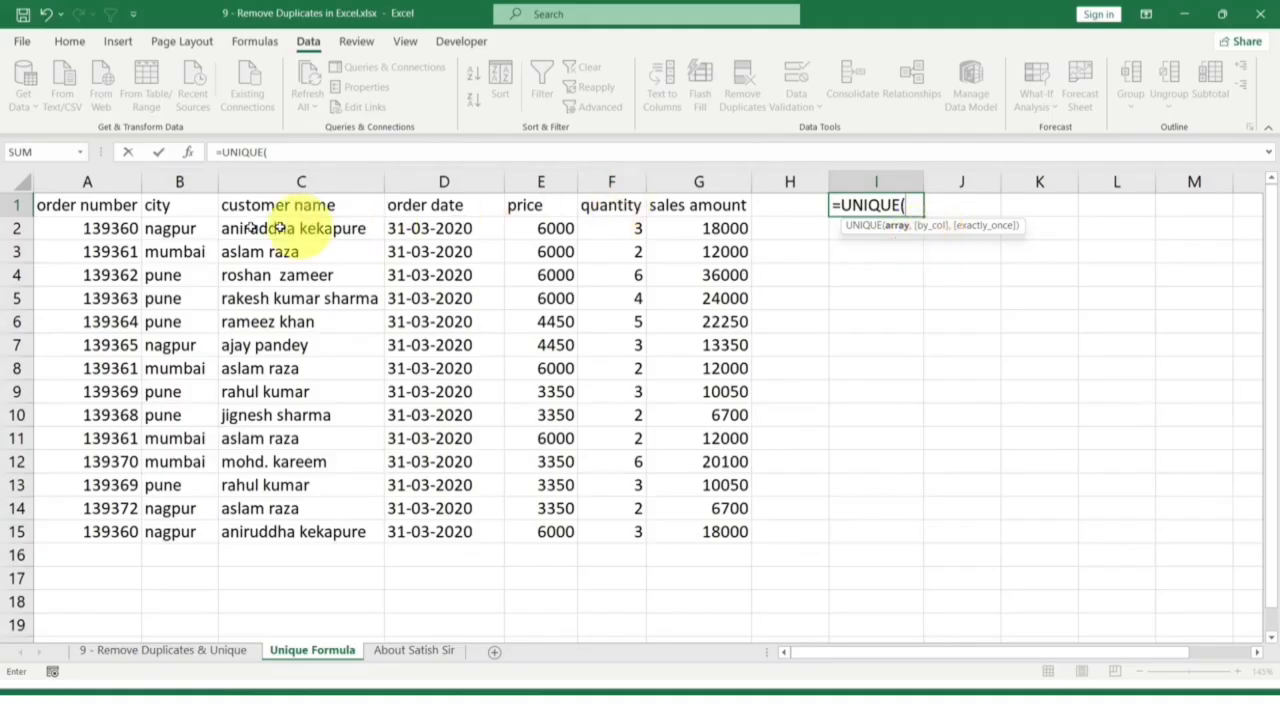
left_click_drag(100, 207, 694, 543)
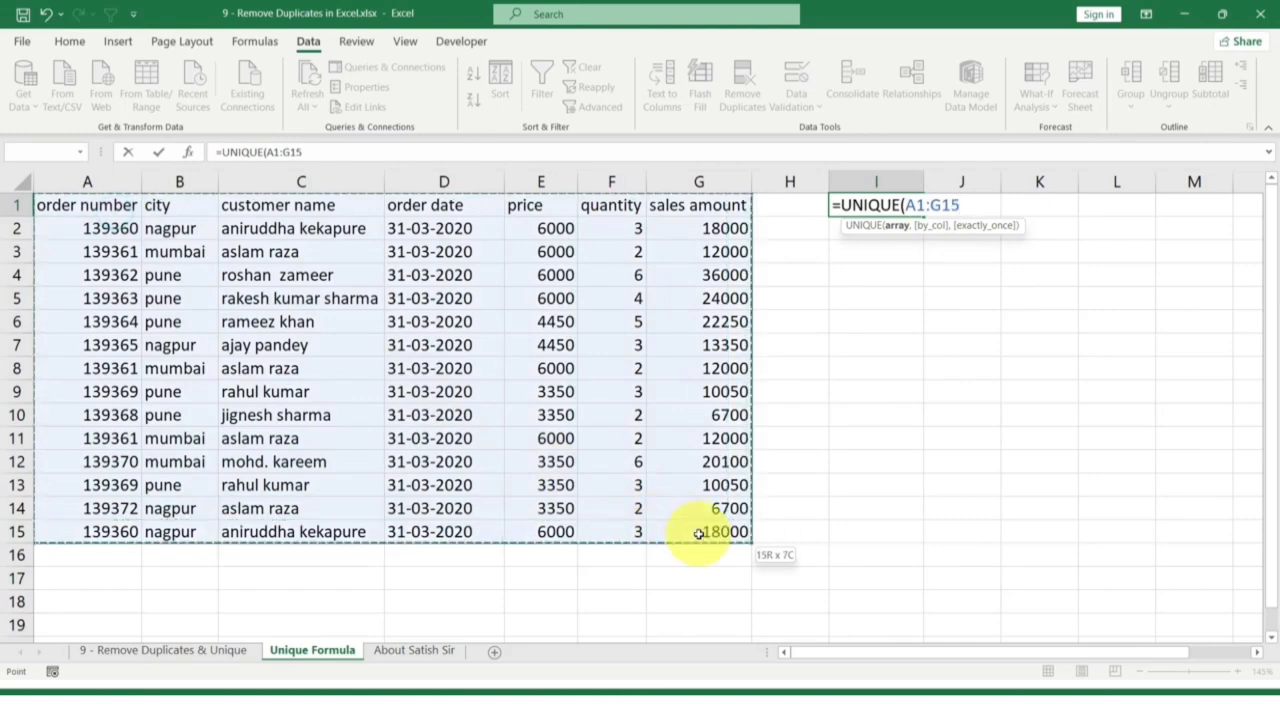
key("Return")
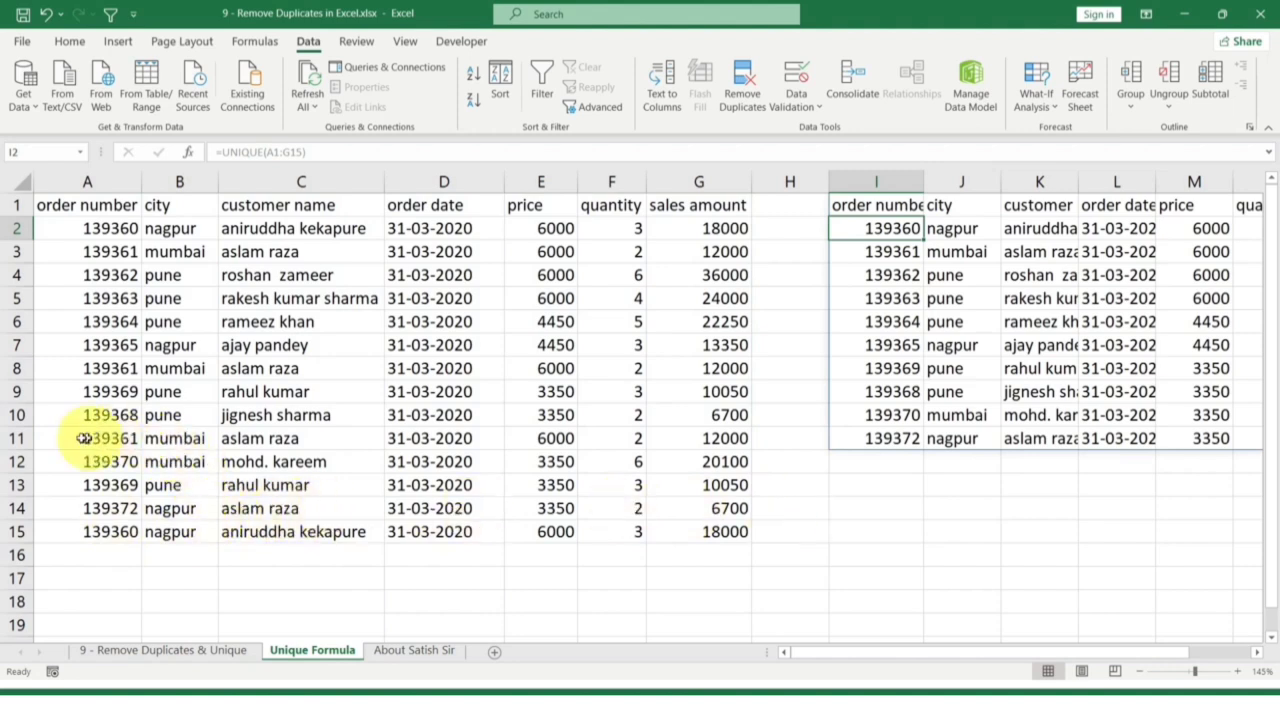
Compare the repeated source rows 3, 11 and 14 against the unique results
left_click_drag(55, 438, 707, 436)
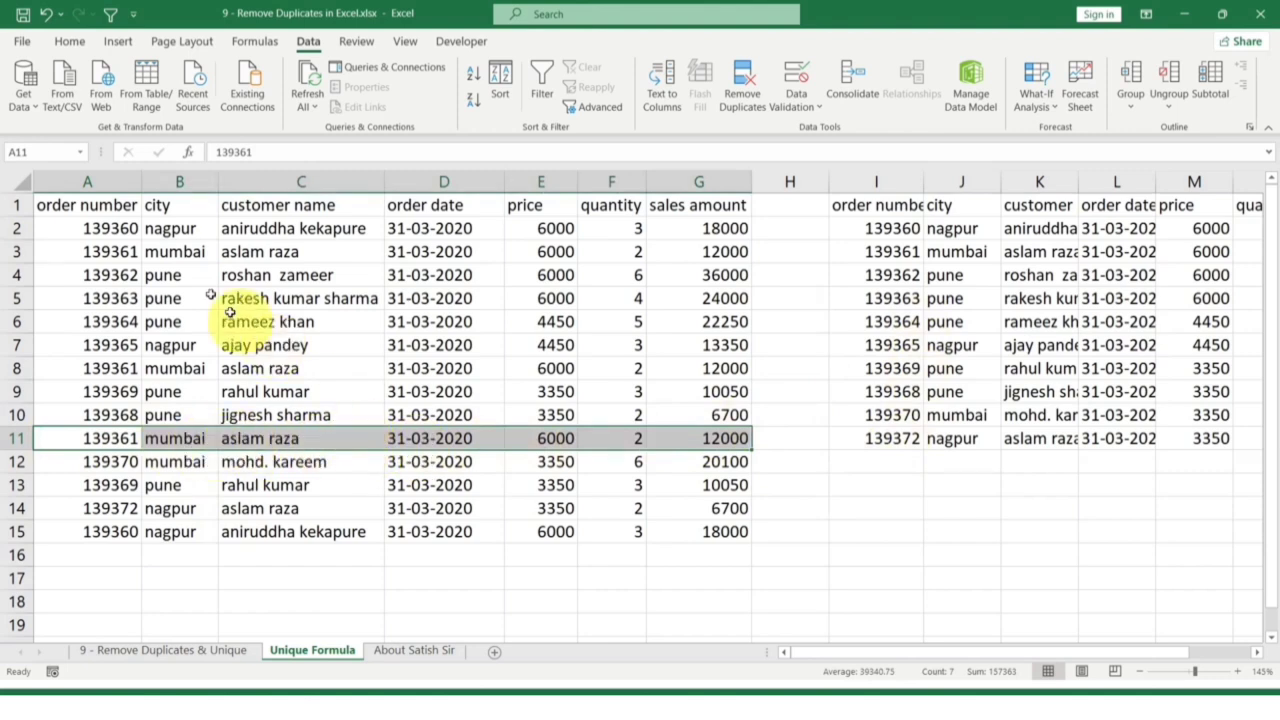
left_click_drag(65, 251, 737, 251)
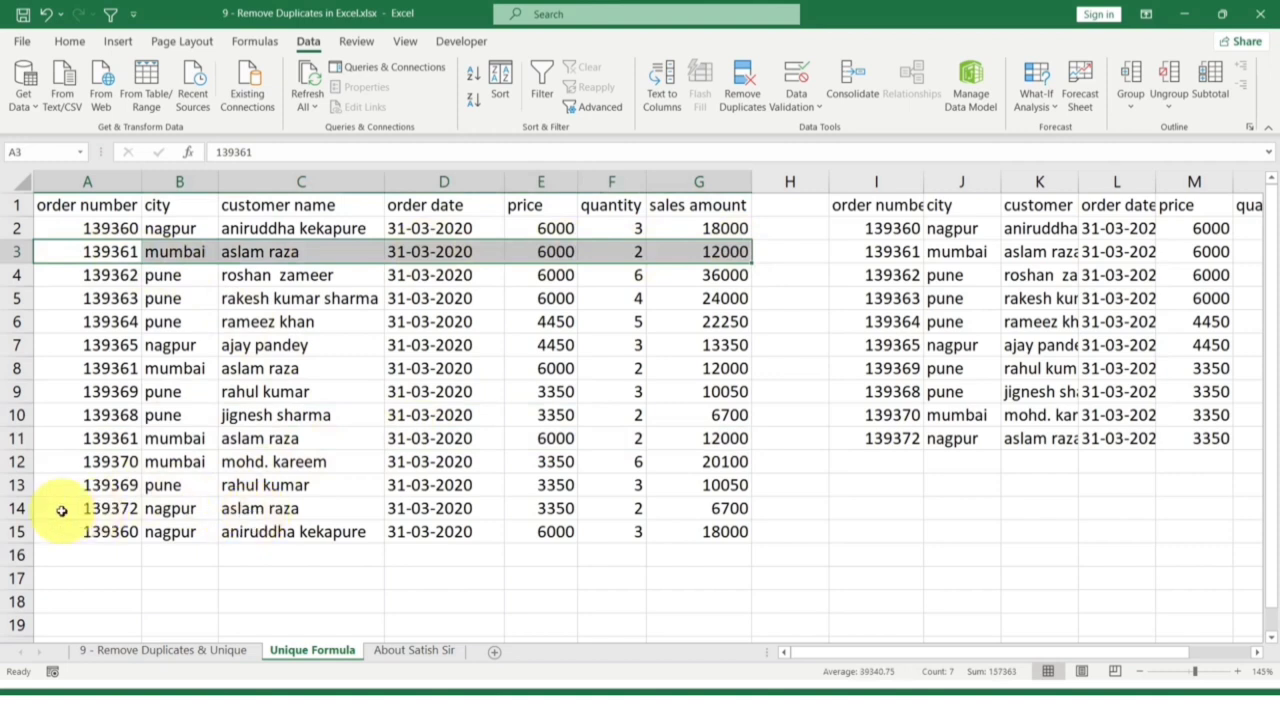
left_click_drag(62, 508, 730, 509)
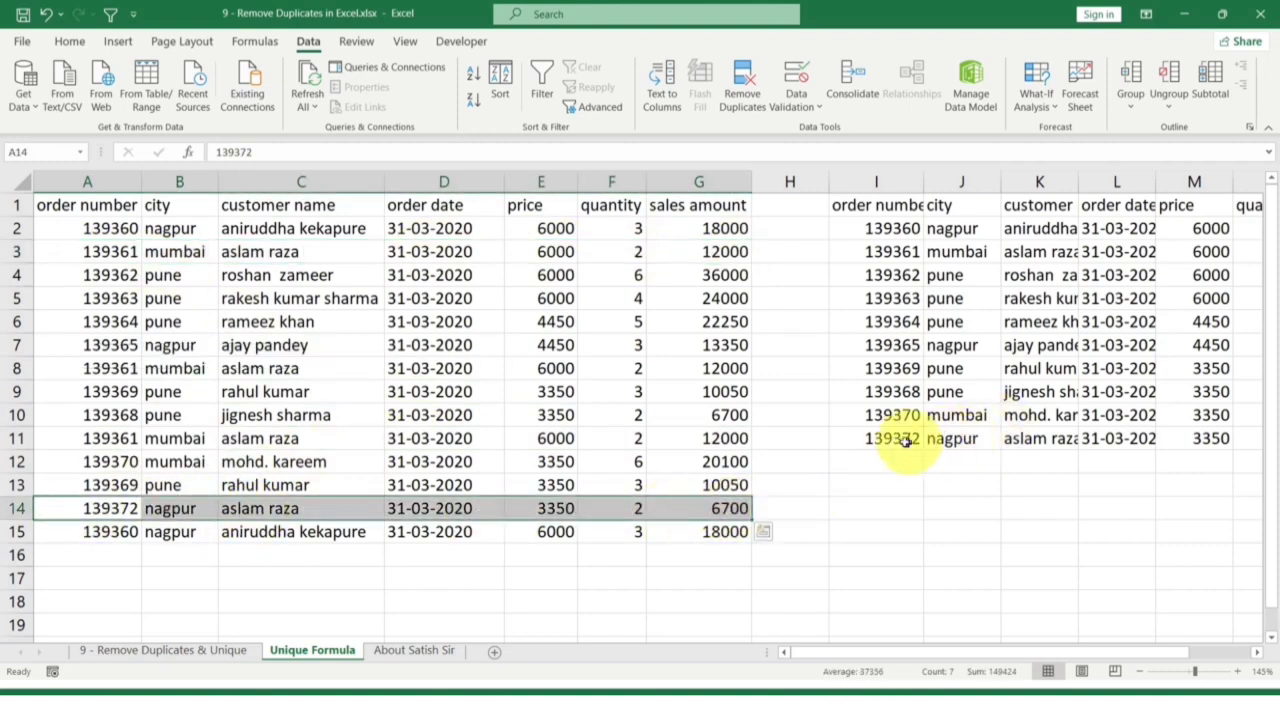
left_click_drag(905, 438, 1108, 438)
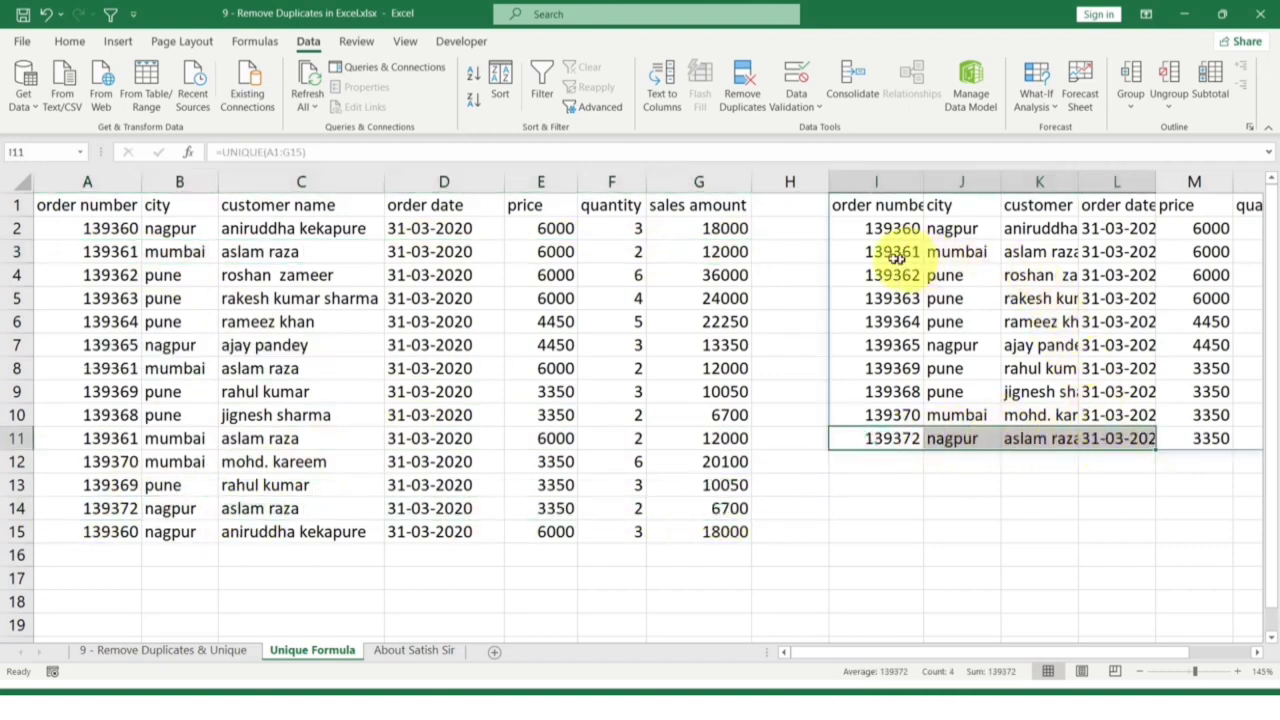
left_click_drag(890, 251, 1087, 253)
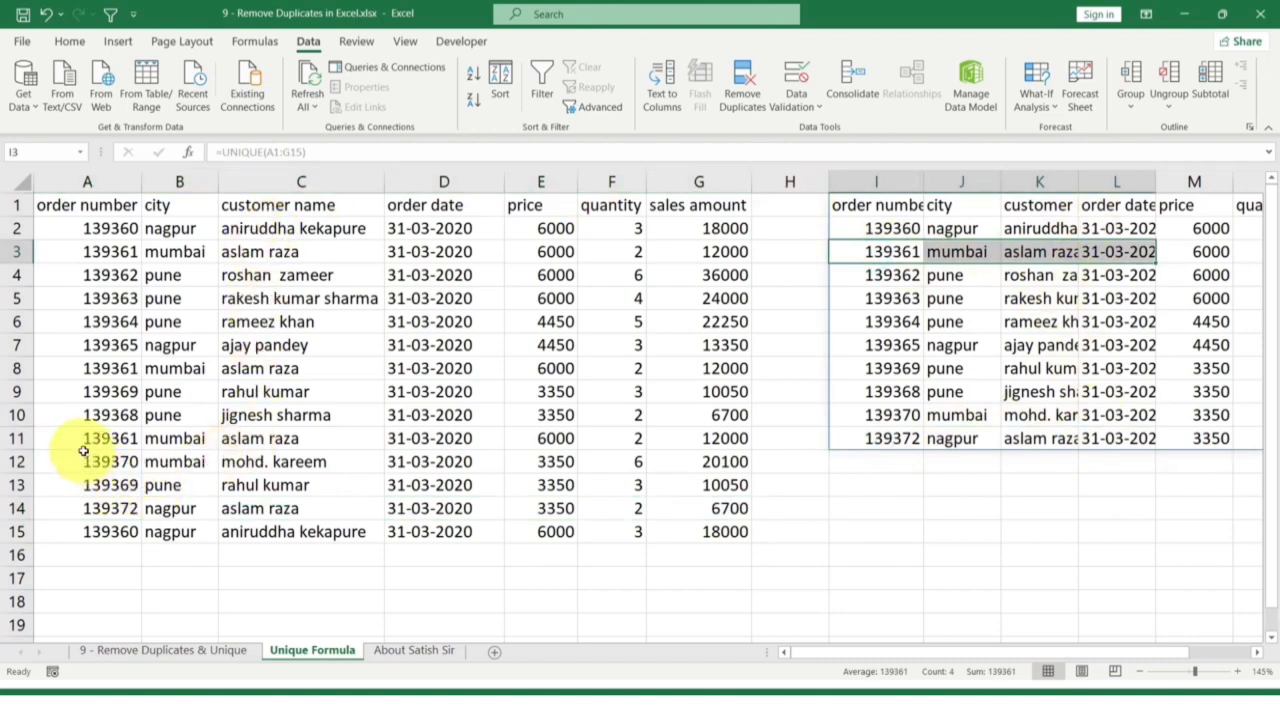
left_click_drag(63, 438, 714, 449)
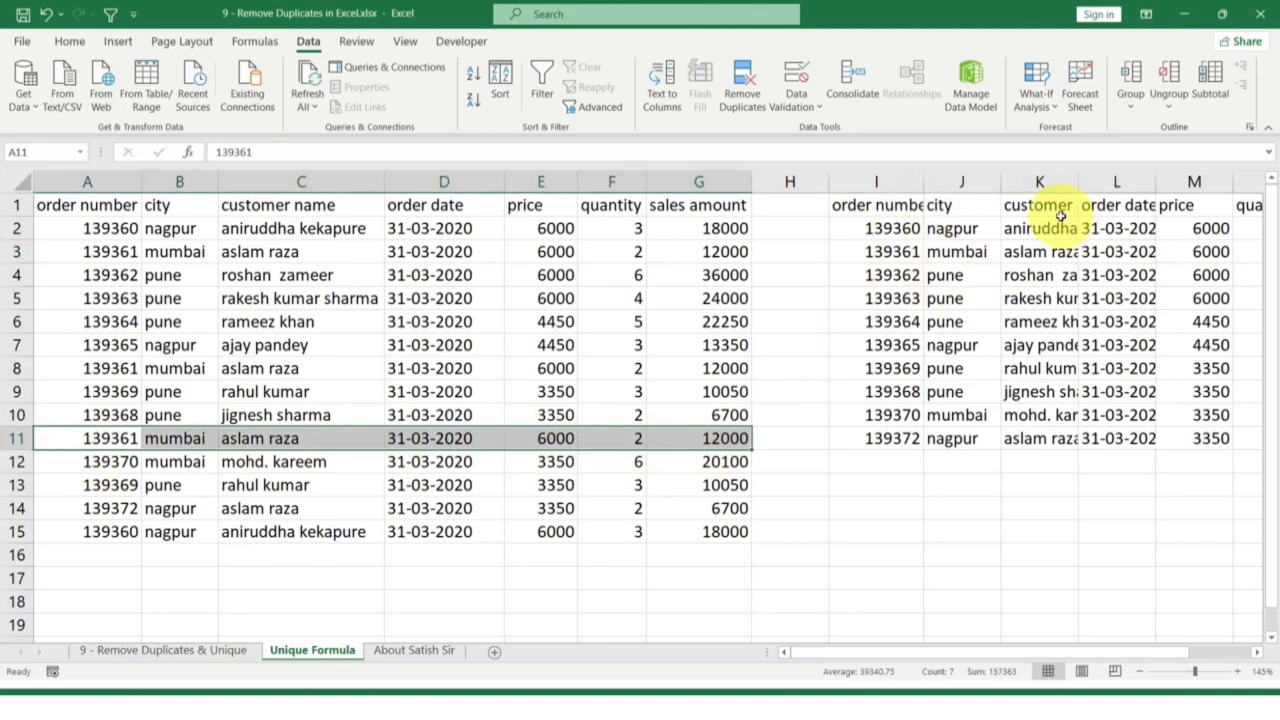
Autofit the order number column I and the city column, checking the formula's A1:G15 range
double_click(924, 182)
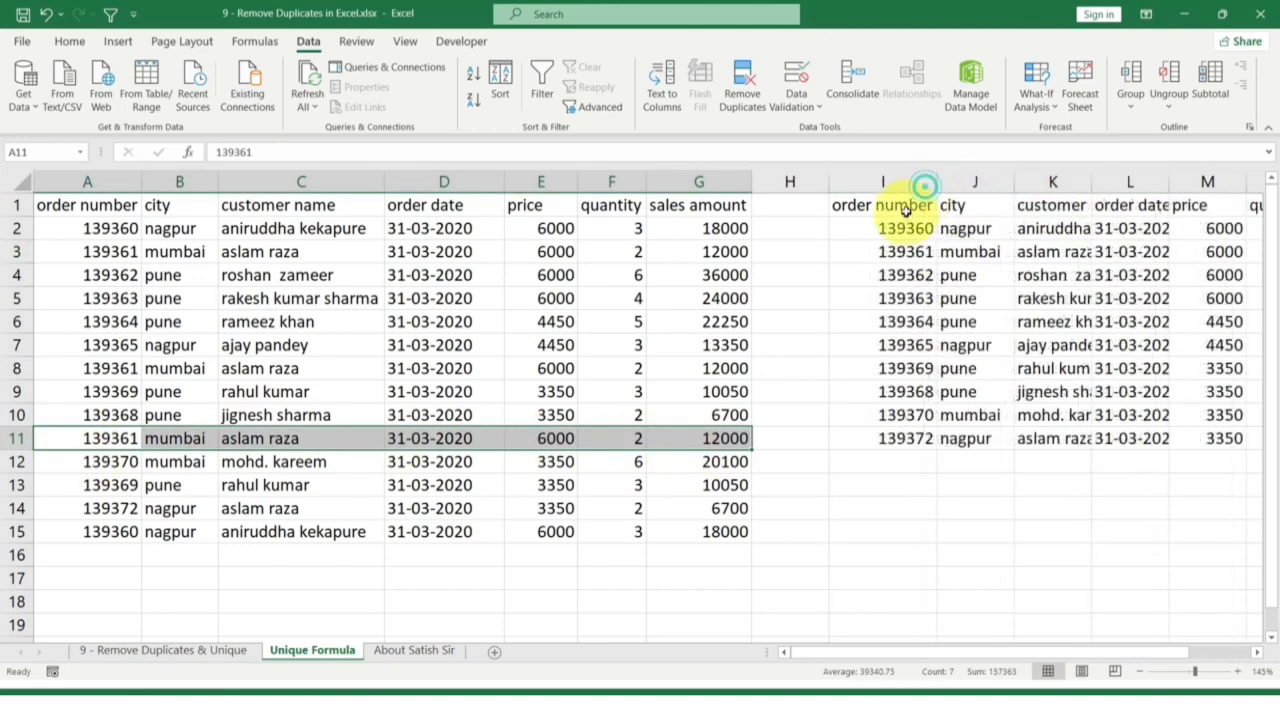
double_click(922, 205)
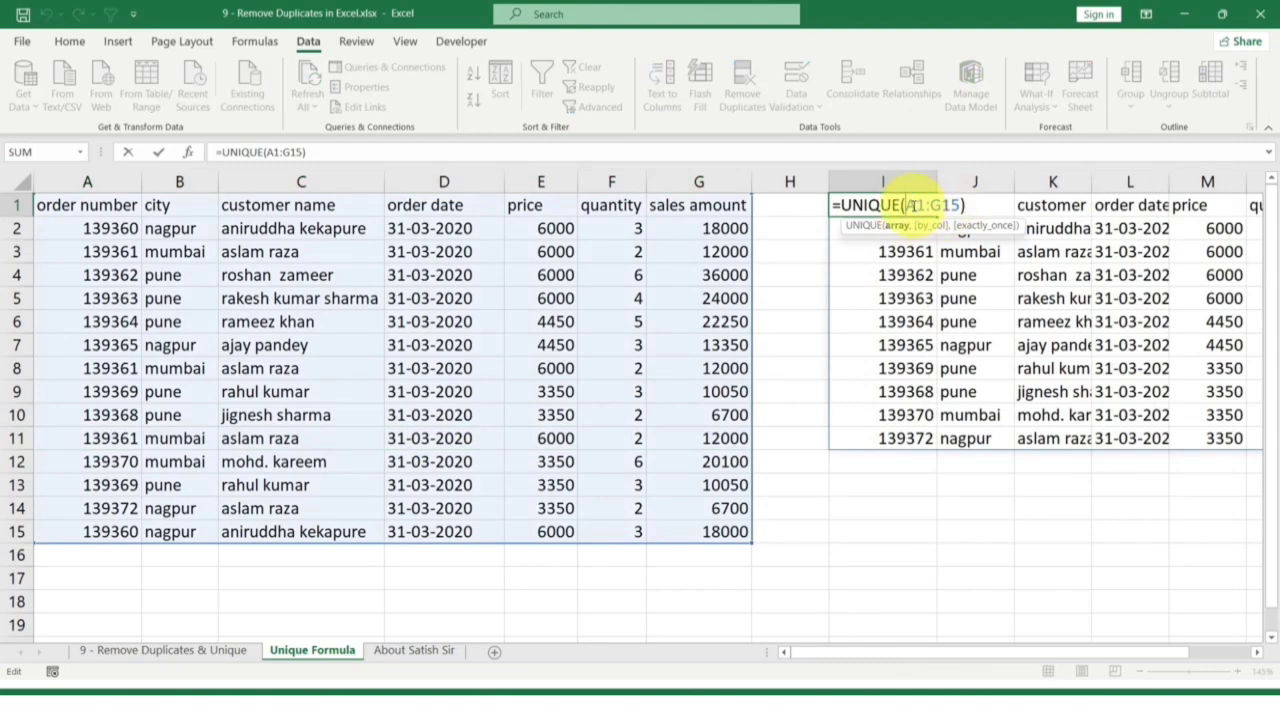
left_click_drag(907, 205, 977, 205)
key("Escape")
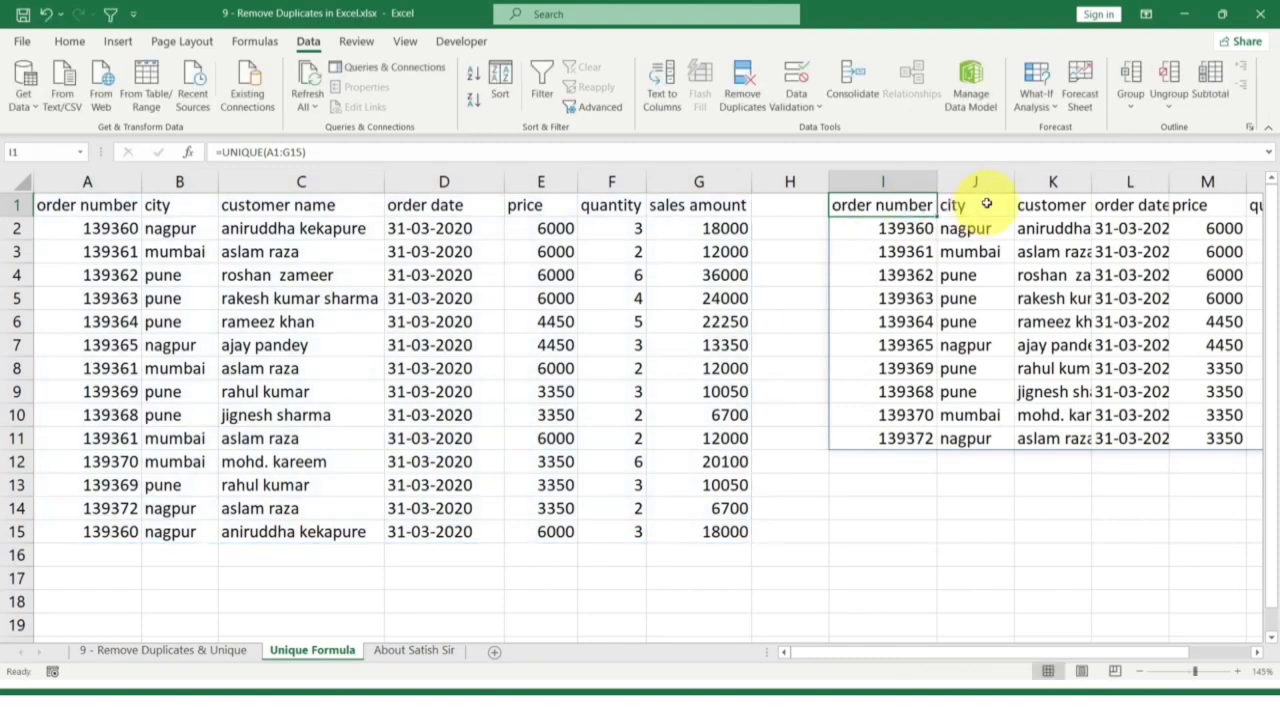
double_click(1013, 180)
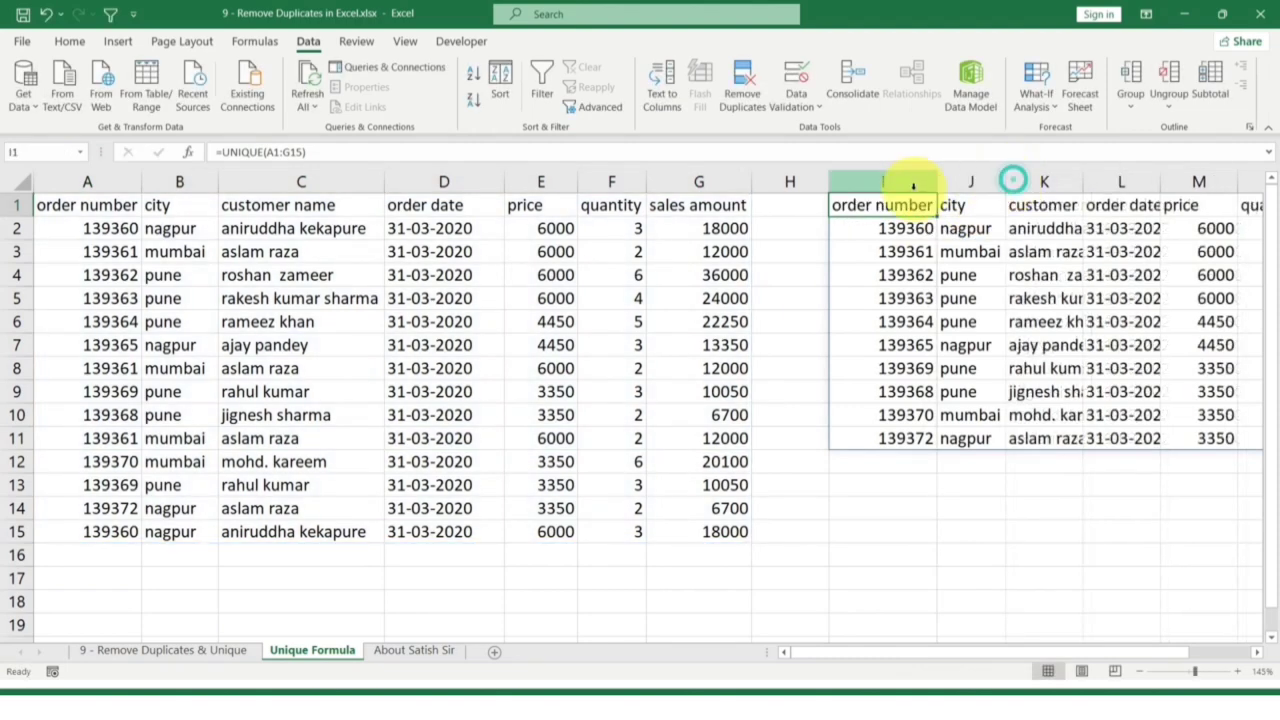
scroll(752, 262, "down", 1, "ctrl")
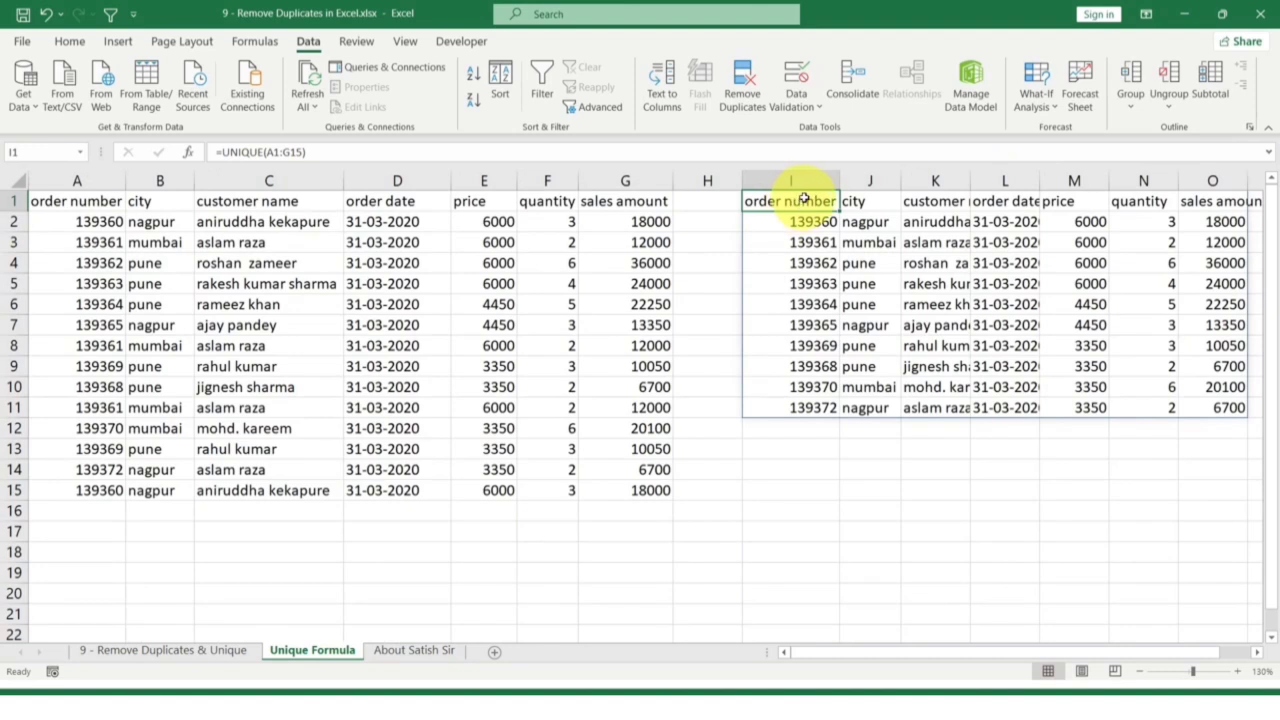
Delete the formula from I1 and re-enter =UNIQUE(A1:G15) in J1
key("Delete")
left_click(921, 202)
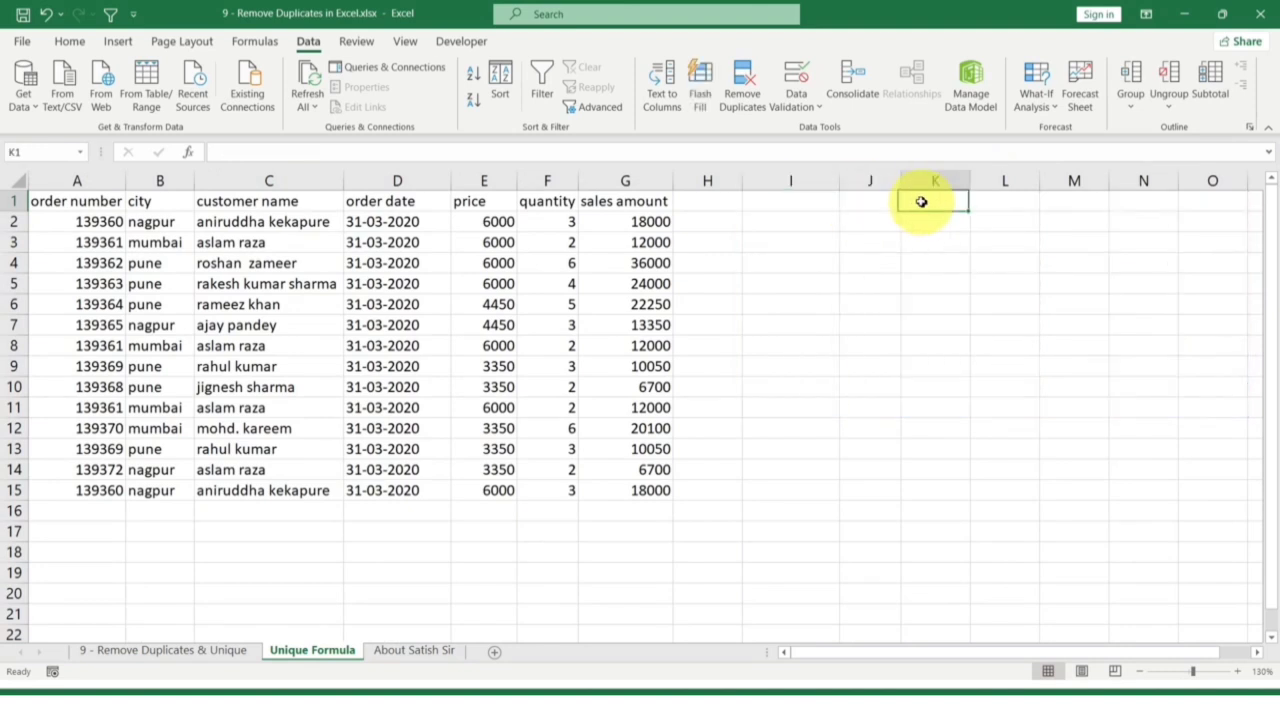
left_click(849, 198)
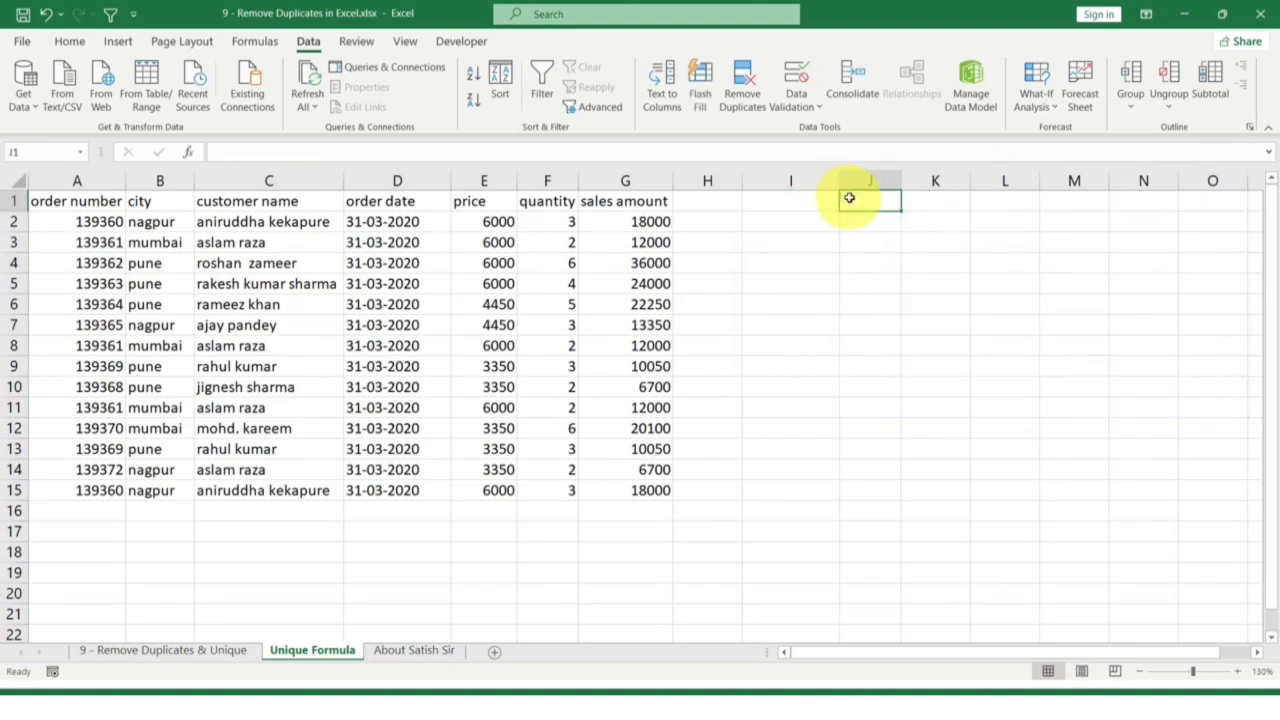
type("=u")
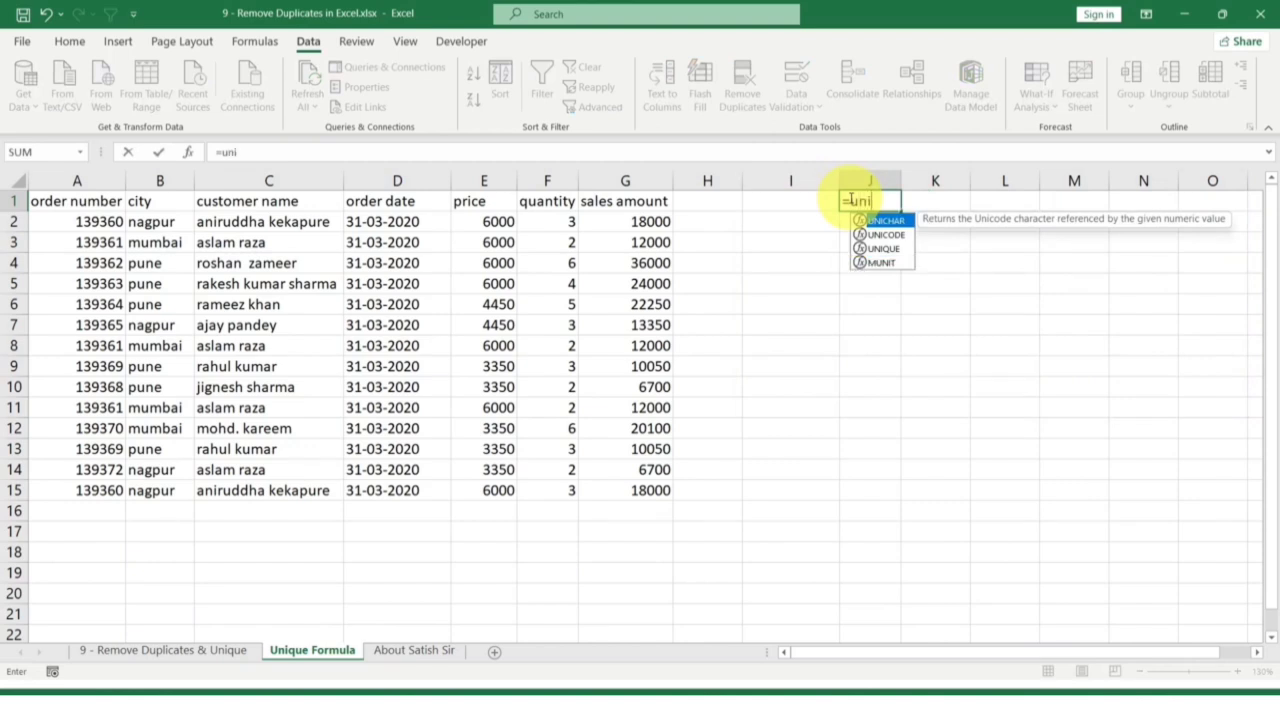
type("ni")
key("Down")
key("Down")
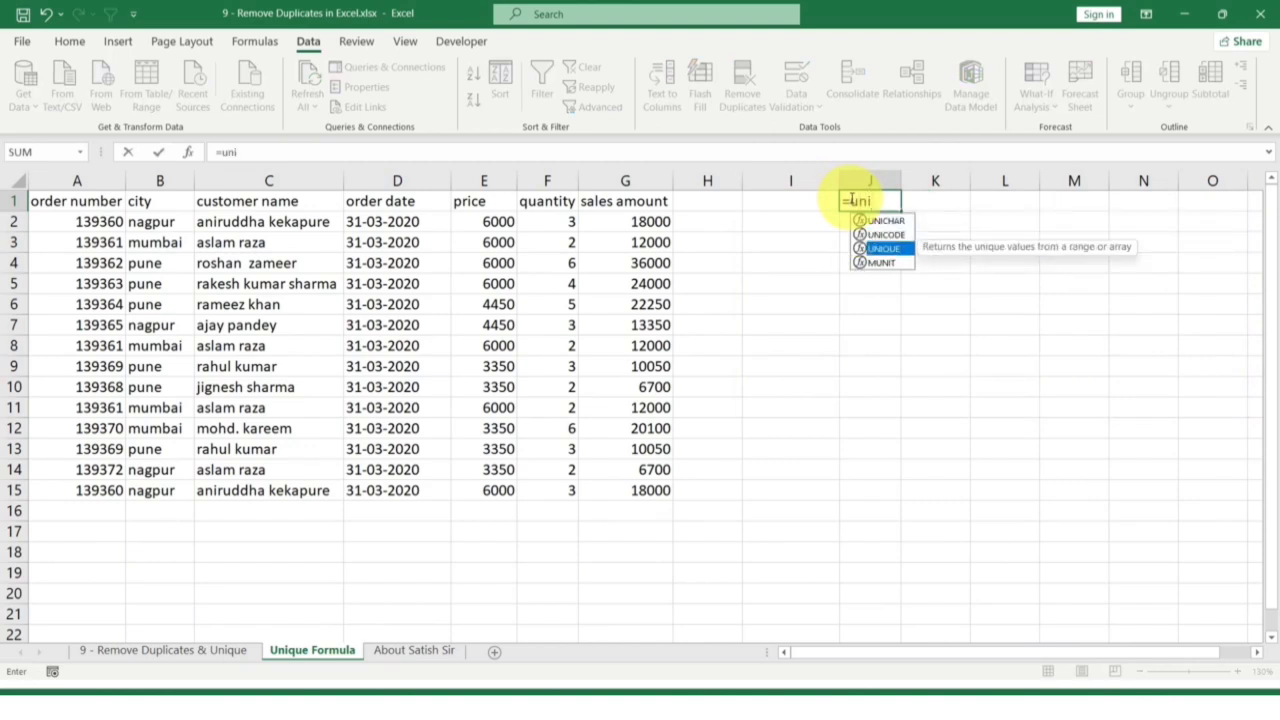
key("Tab")
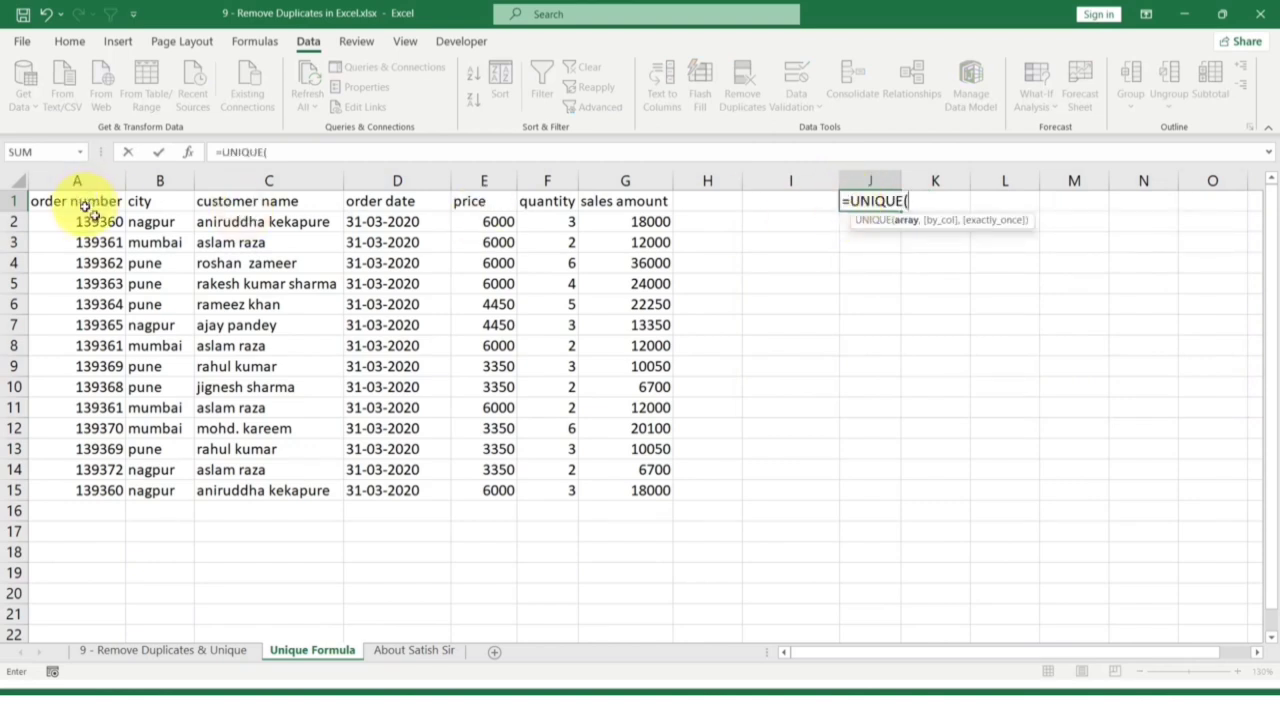
left_click_drag(85, 210, 607, 486)
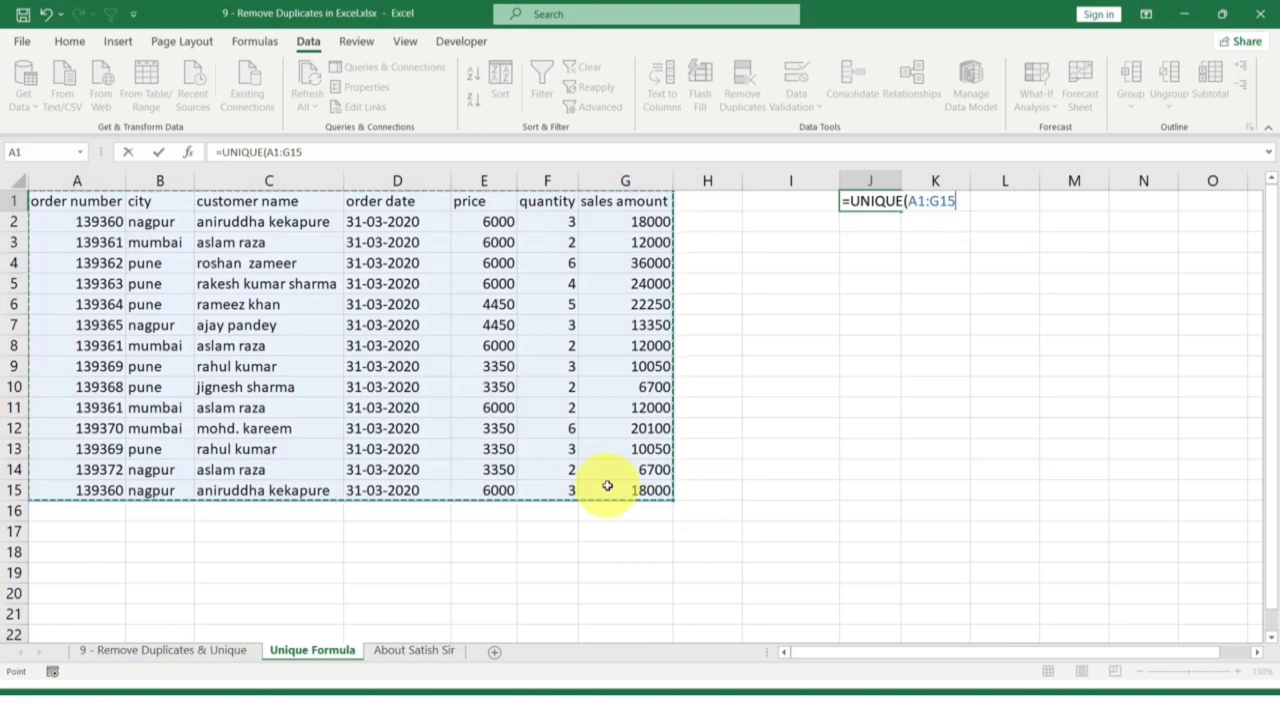
key("Return")
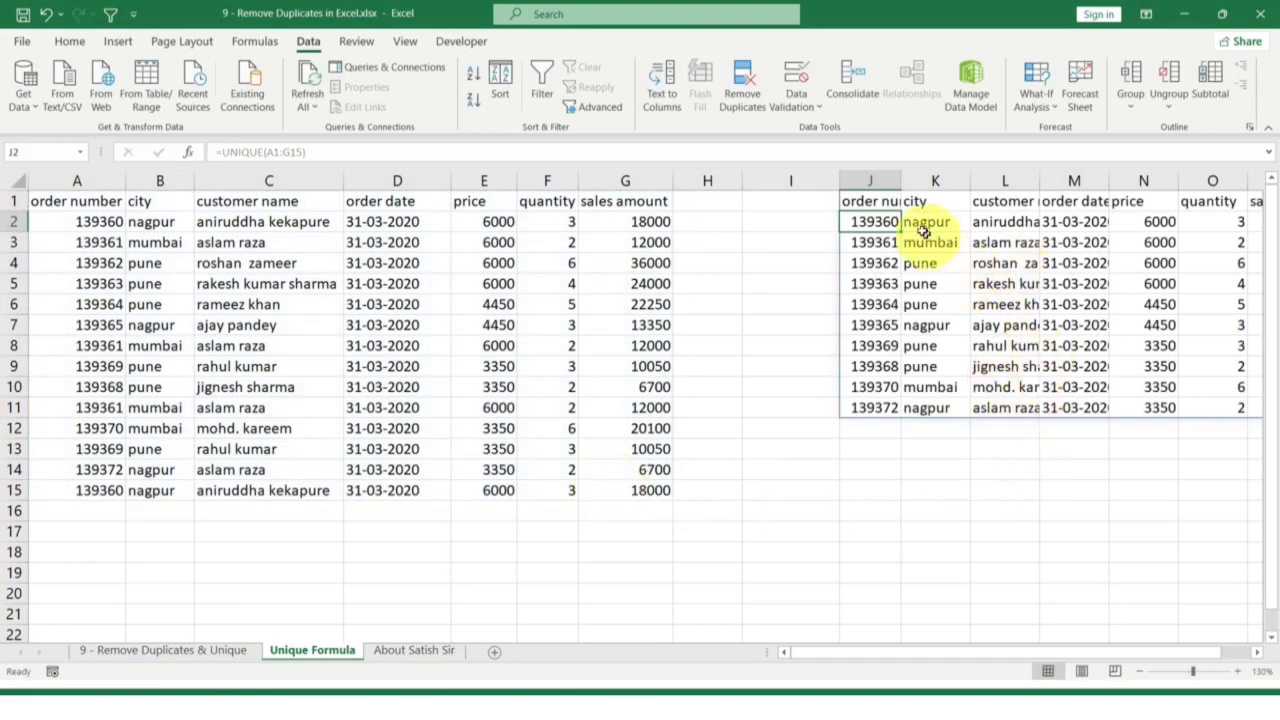
double_click(890, 201)
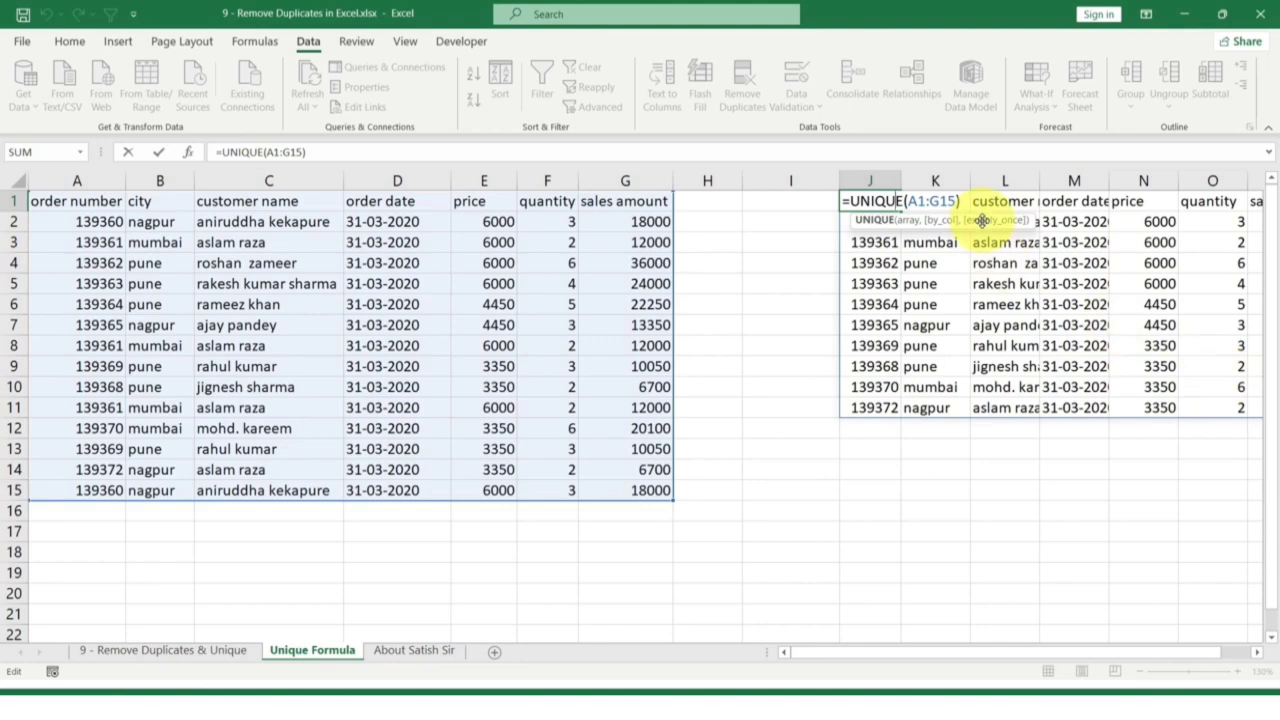
Add a FALSE by_col argument so J1 reads =UNIQUE(A1:G15,FALSE)
key("BackSpace")
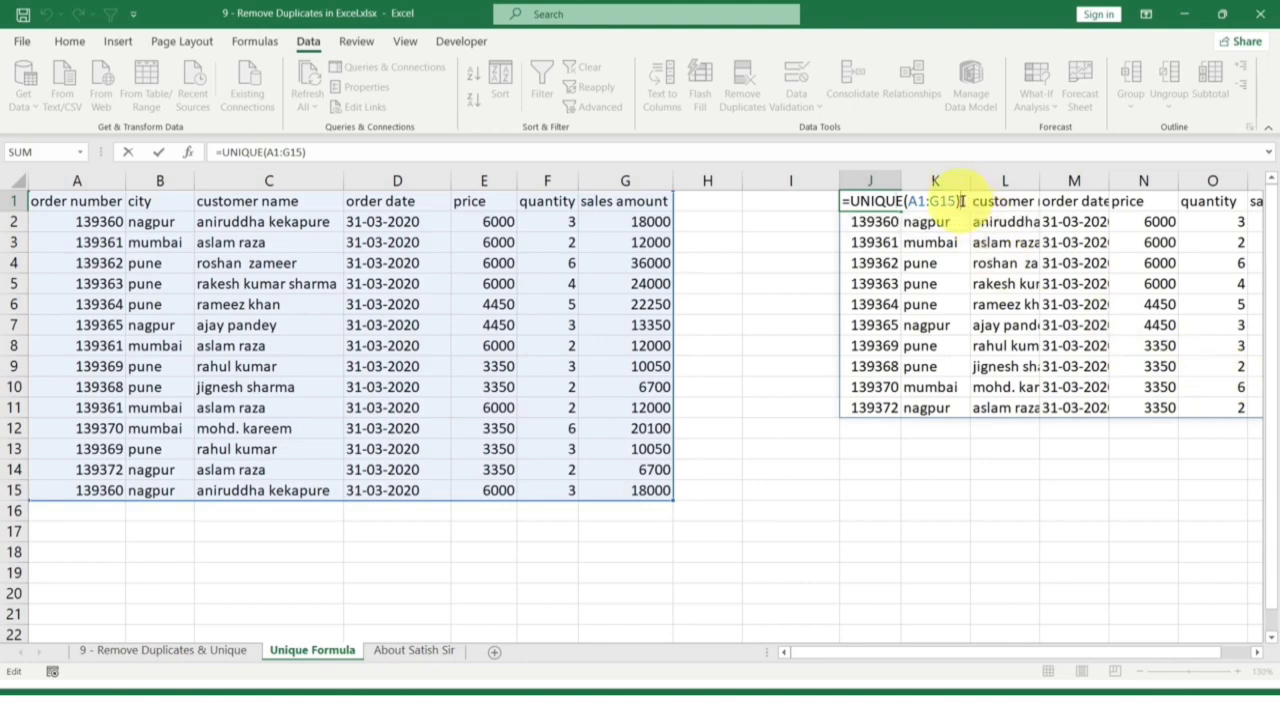
type(",")
key("Escape")
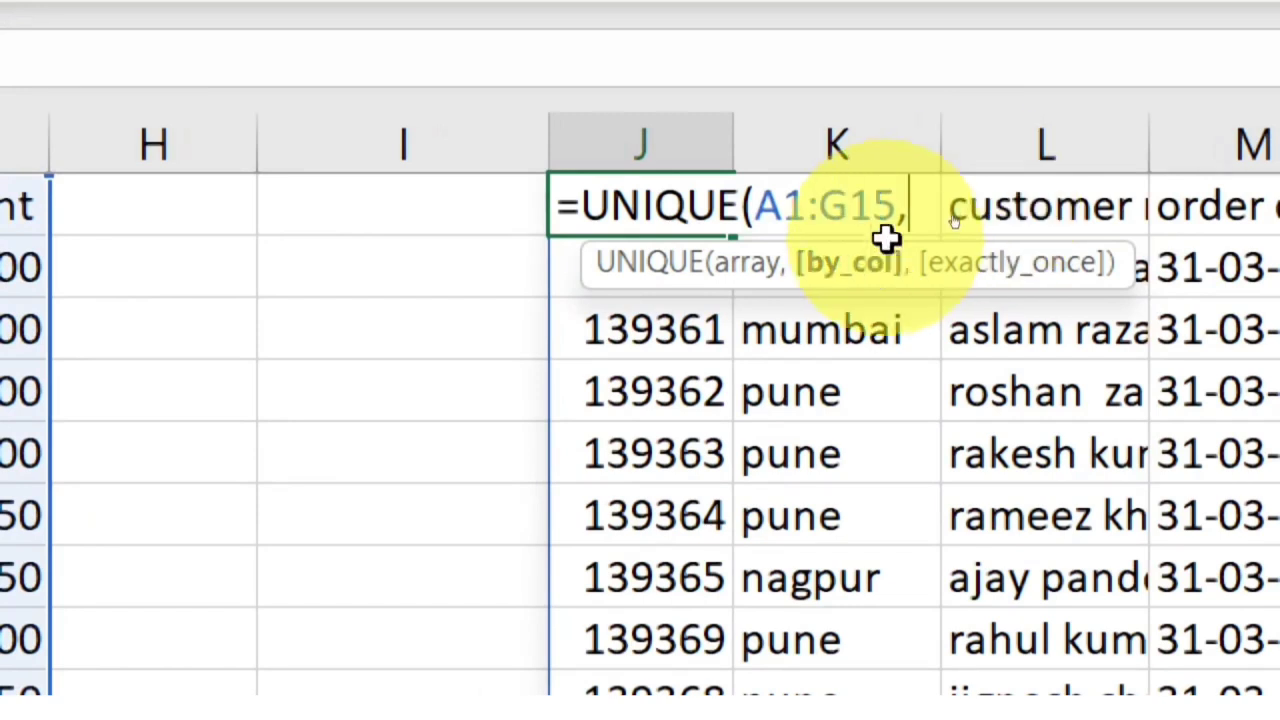
key("BackSpace")
type(",")
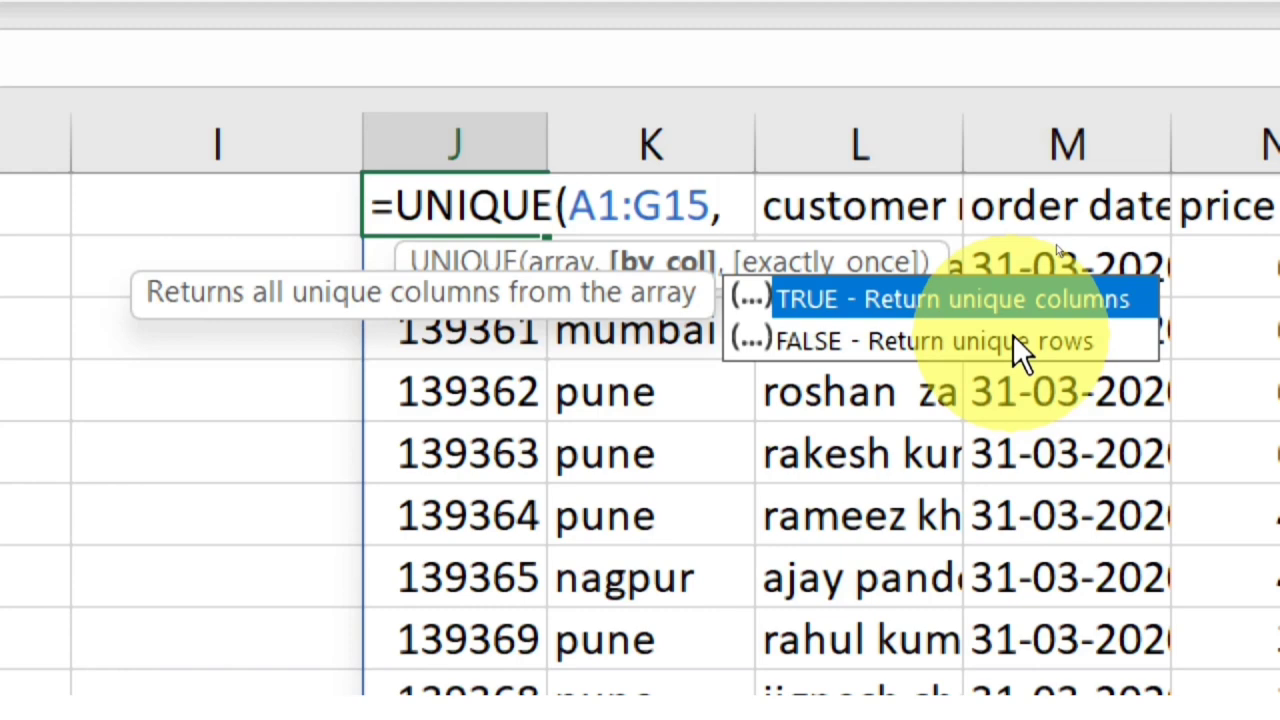
type("false")
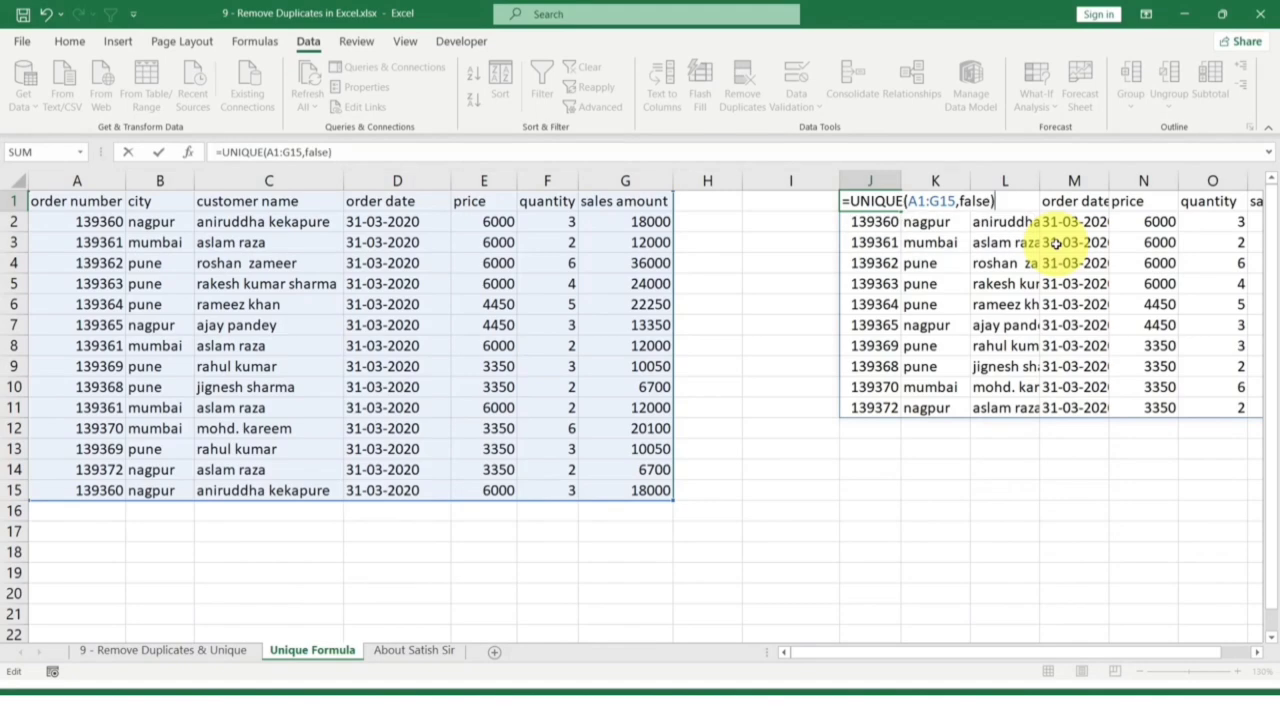
key("Return")
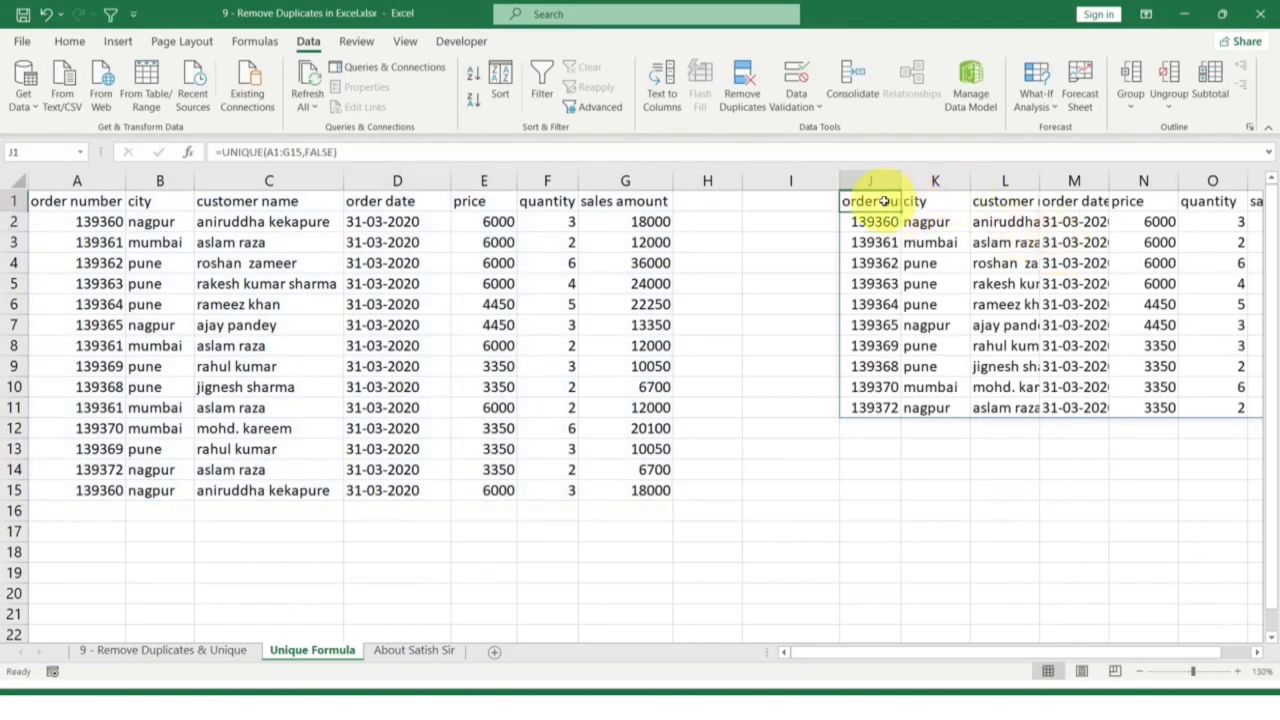
Change the by_col argument to TRUE, giving =UNIQUE(A1:G15,TRUE)
double_click(905, 201)
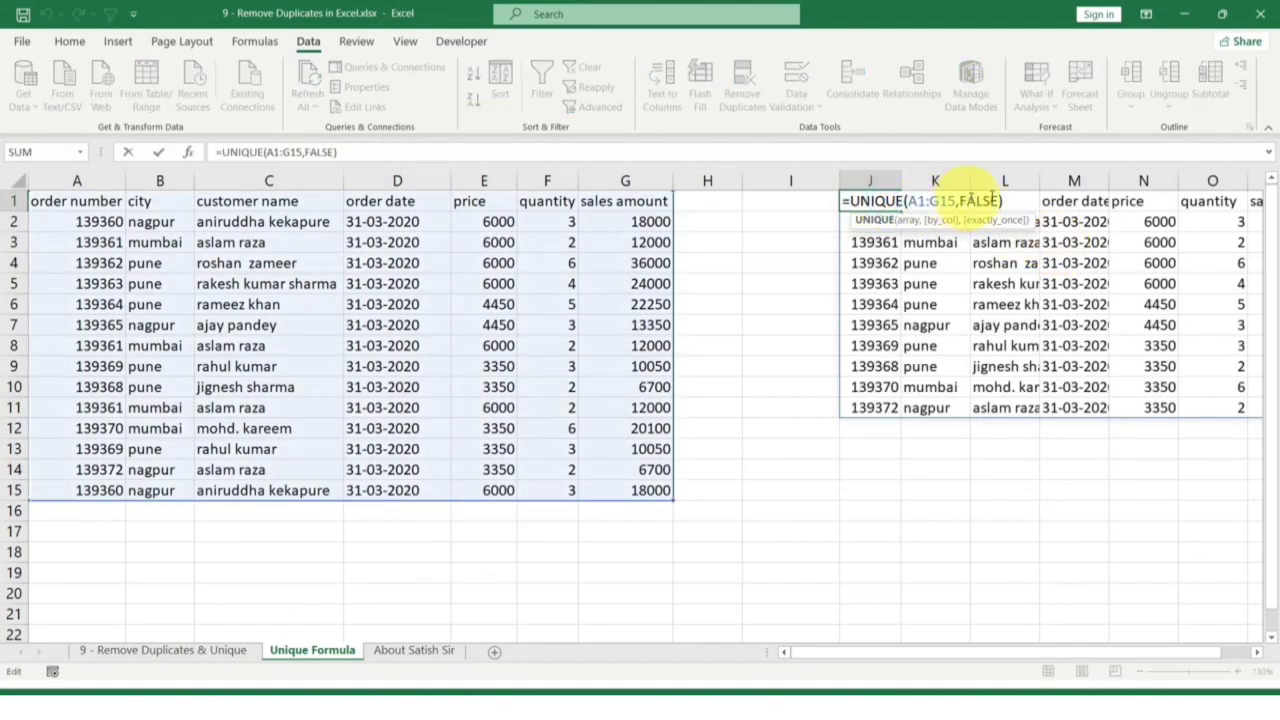
left_click_drag(959, 200, 1037, 198)
key("BackSpace")
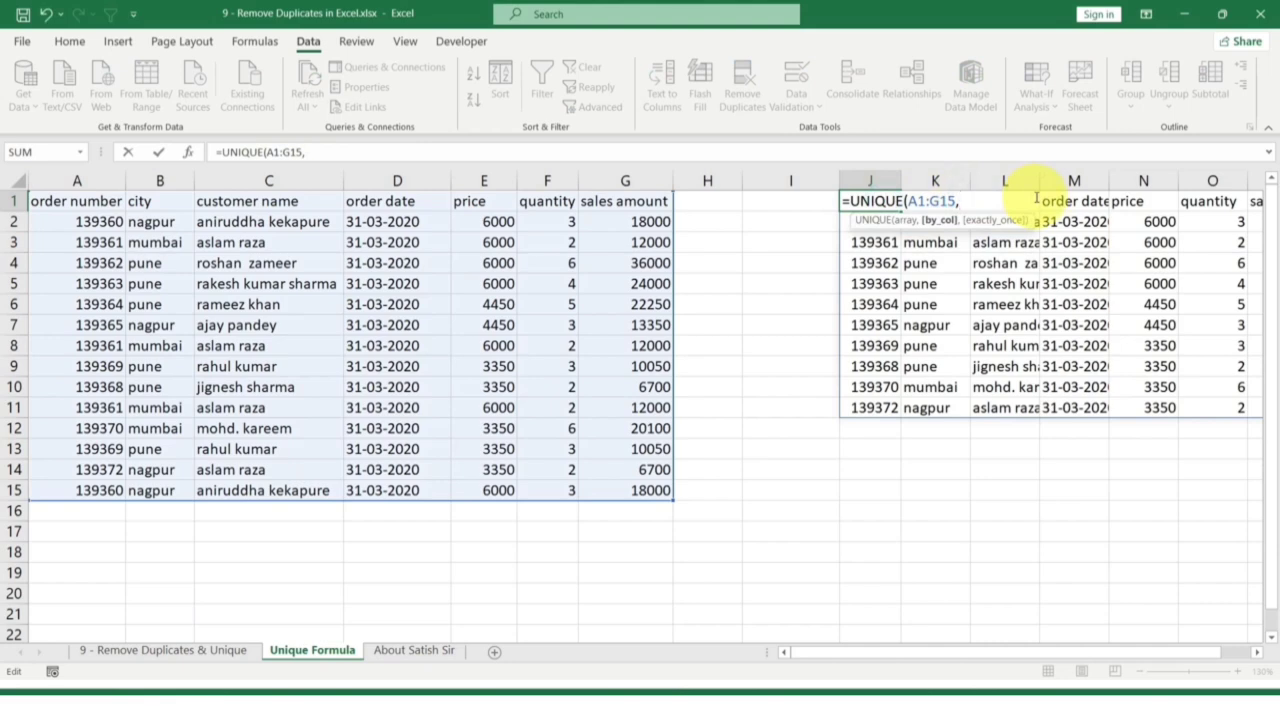
type("tru")
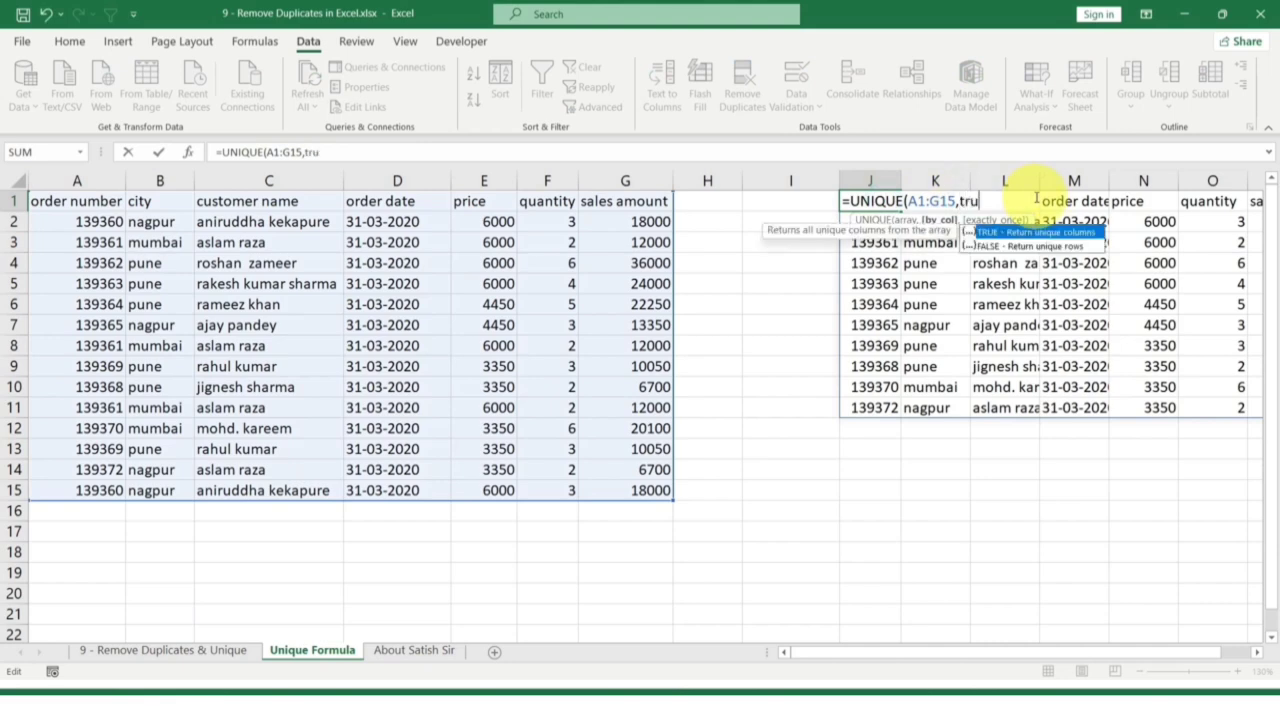
type("e)")
key("Return")
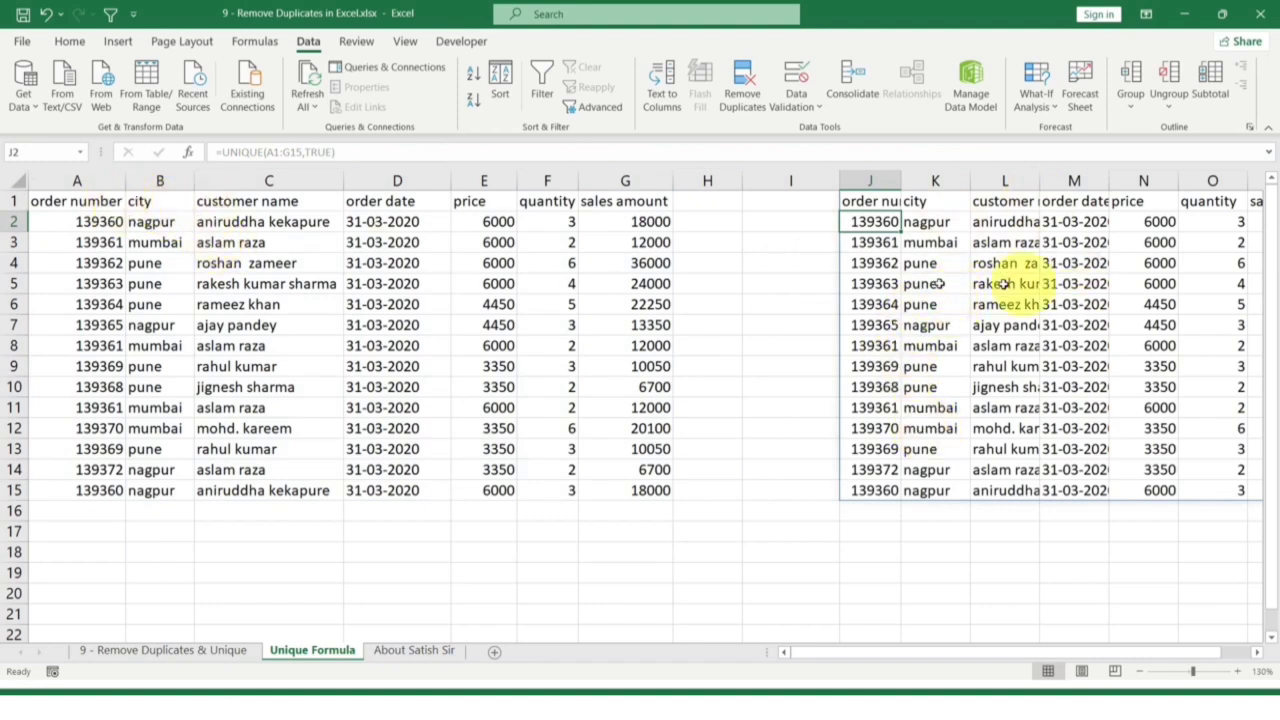
left_click(150, 203)
left_click_drag(145, 228, 155, 490)
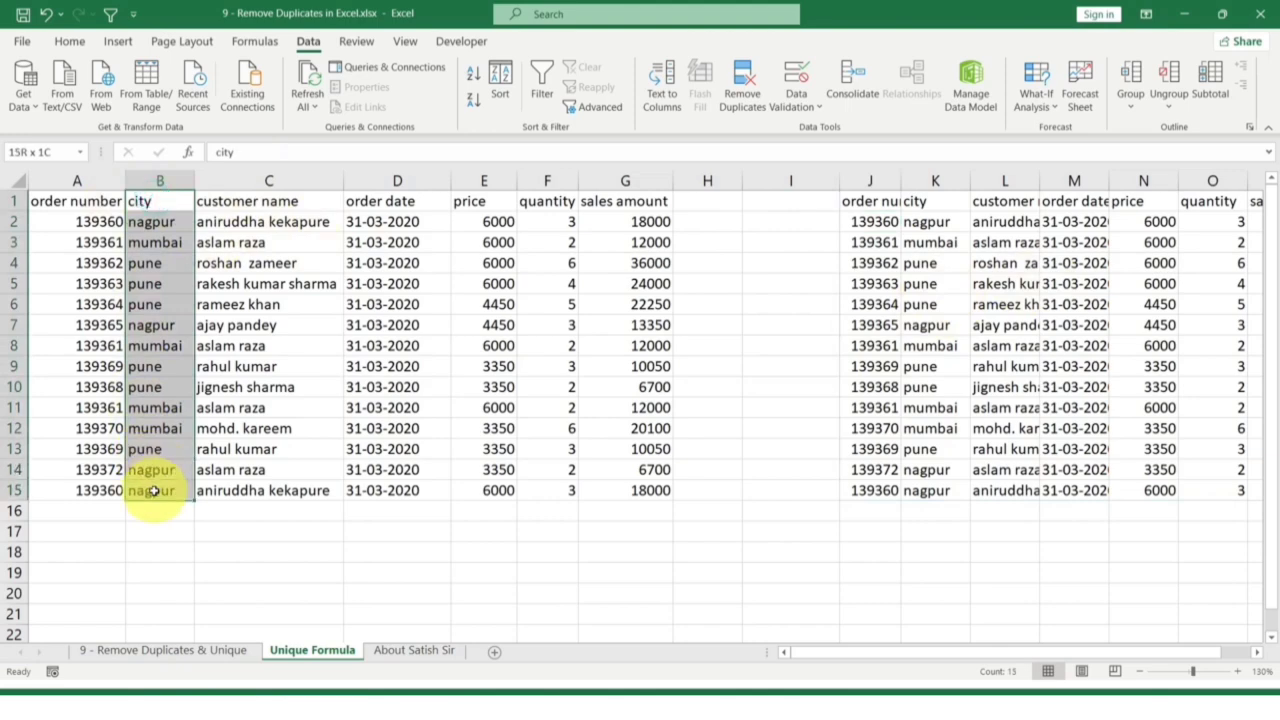
scroll(245, 430, "down", 3)
scroll(195, 375, "up", 1)
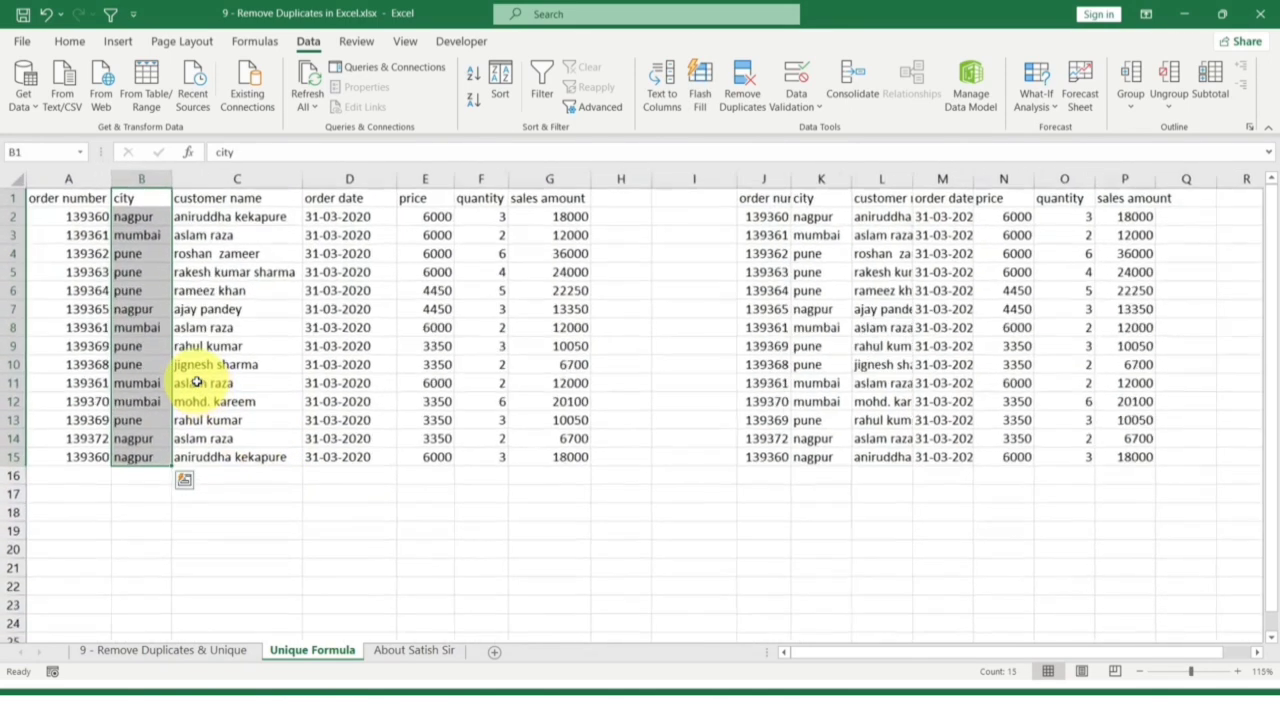
key("ctrl+c")
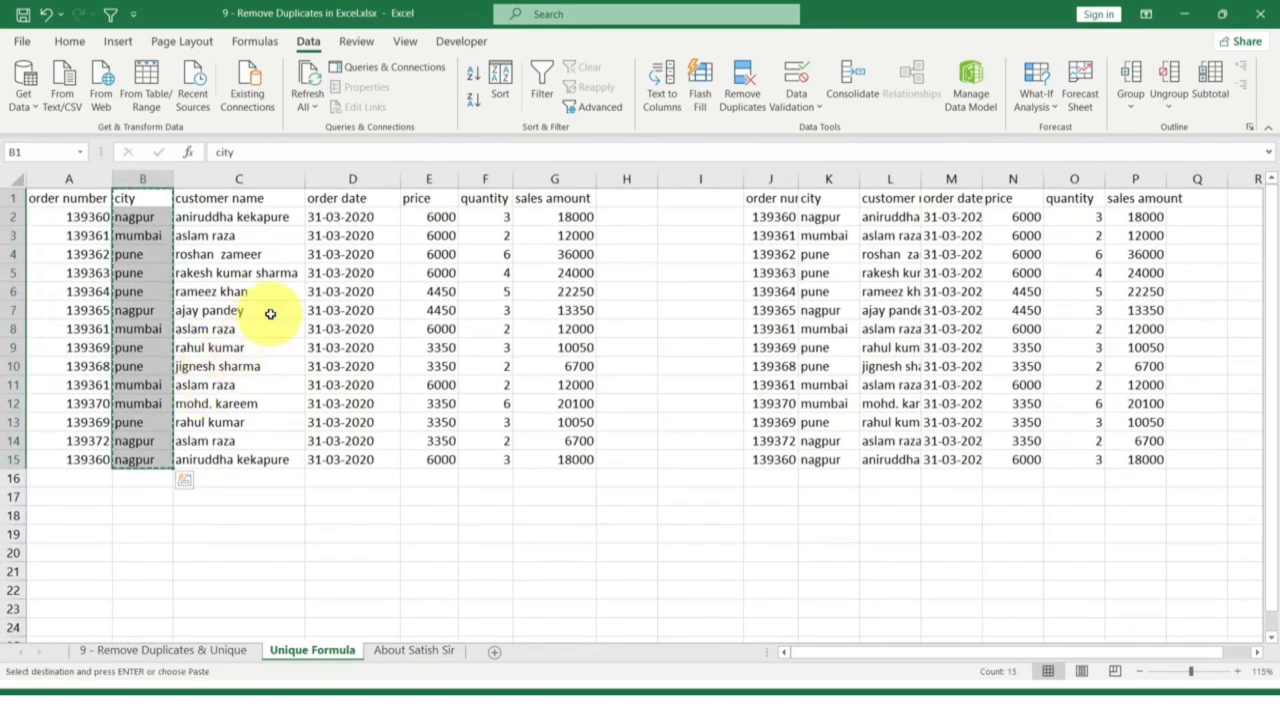
left_click(369, 199)
key("ctrl+v")
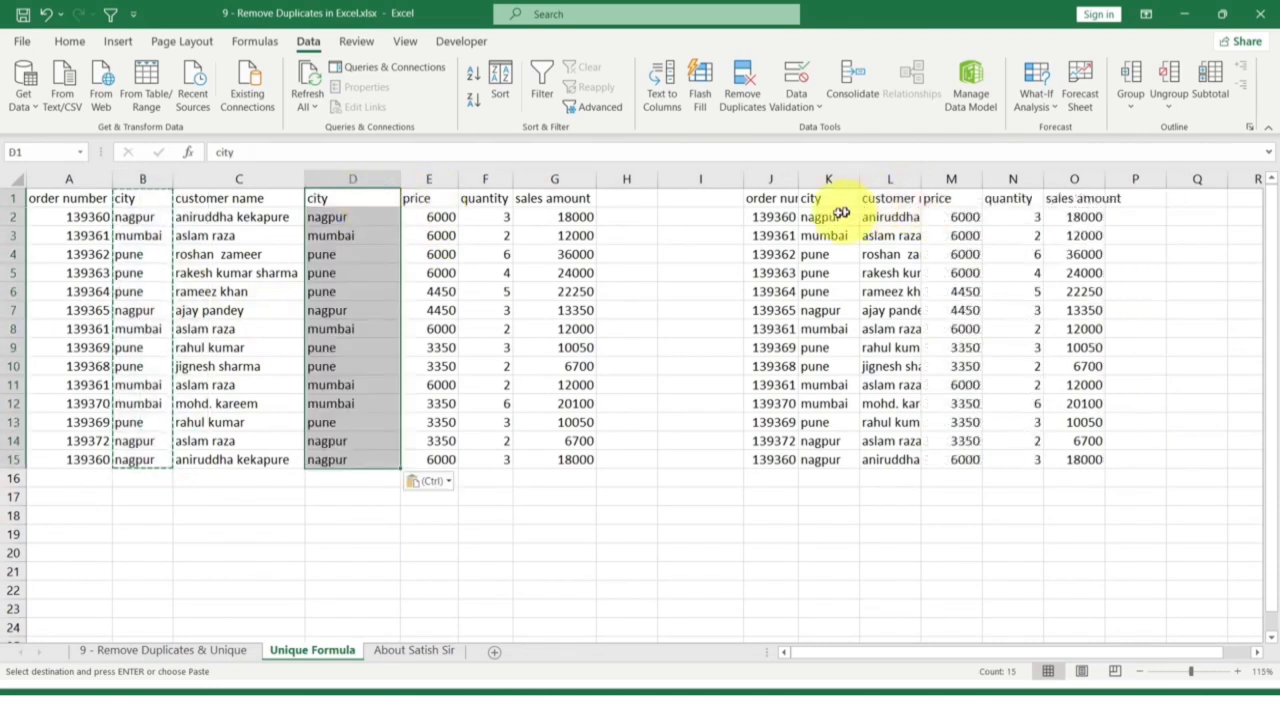
left_click_drag(826, 200, 828, 497)
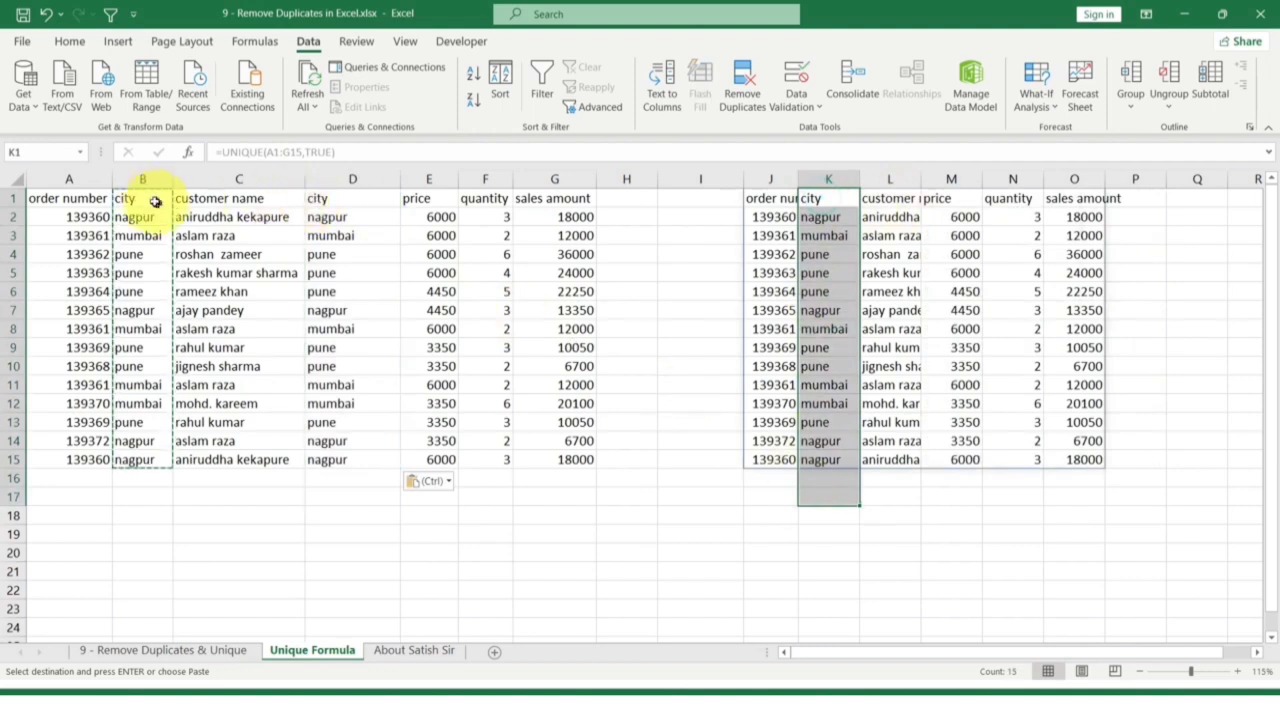
left_click_drag(79, 198, 230, 452)
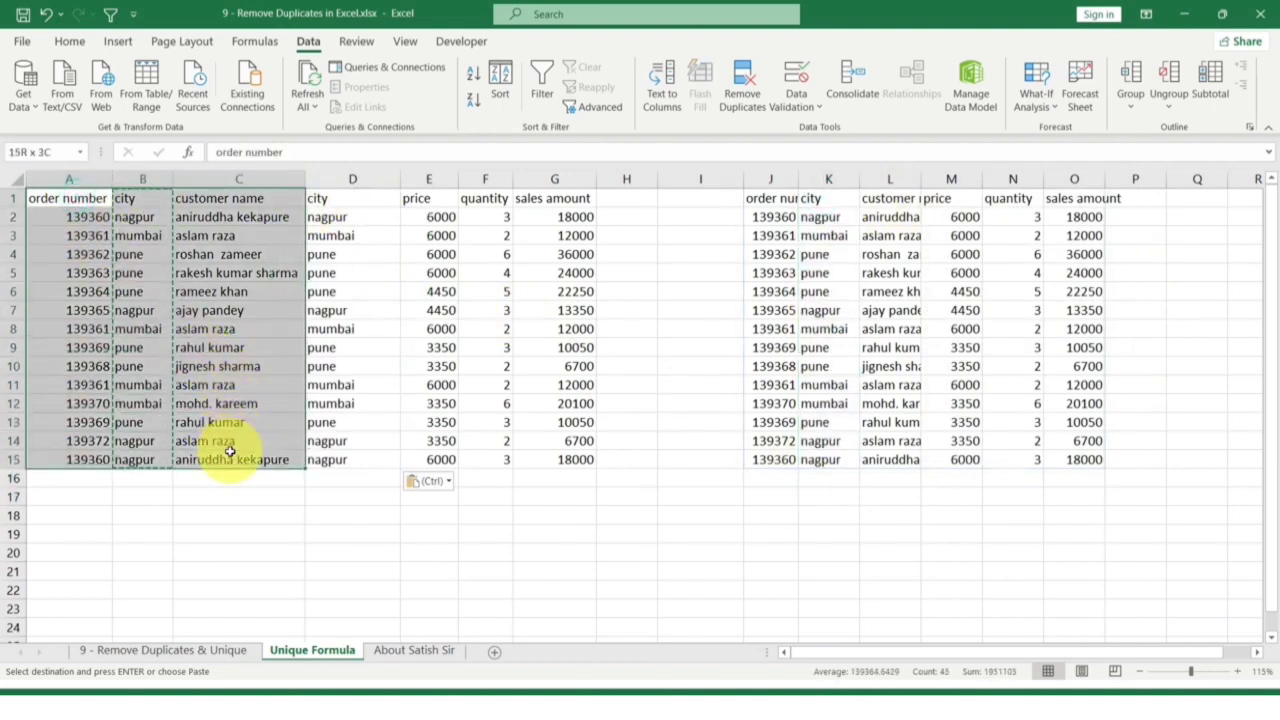
left_click_drag(248, 200, 245, 453)
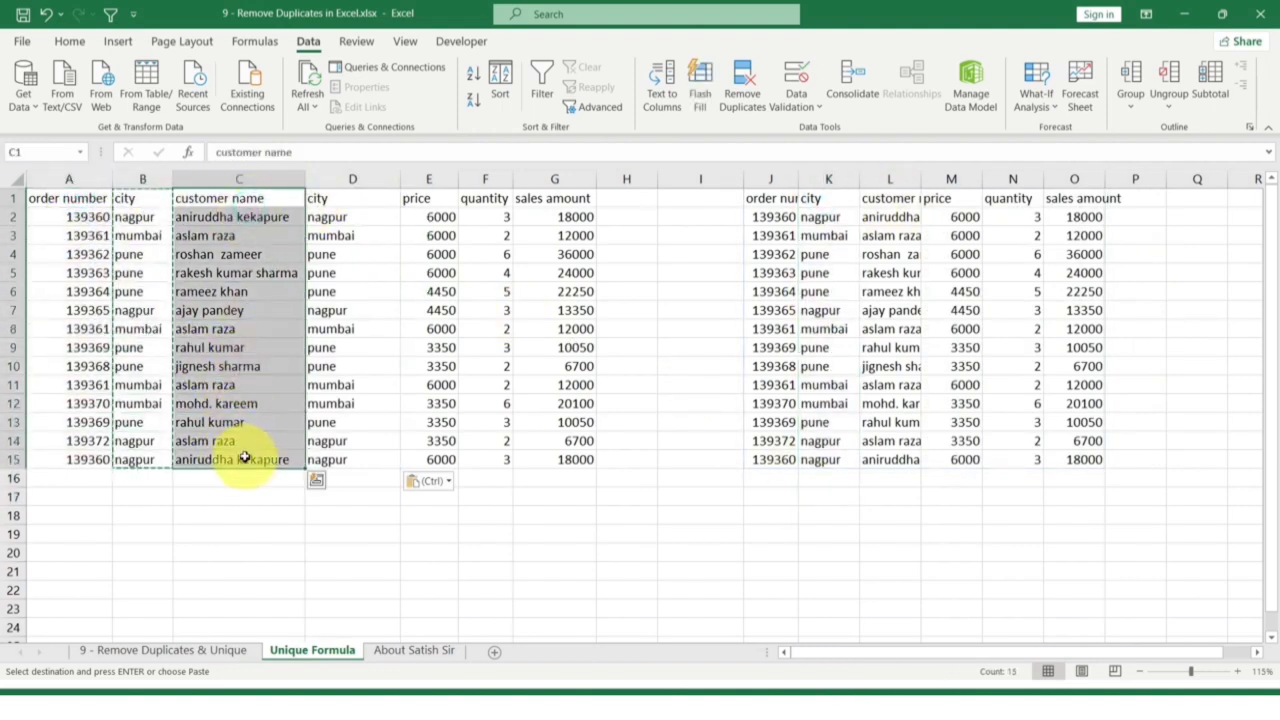
key("ctrl+c")
left_click(543, 199)
key("ctrl+v")
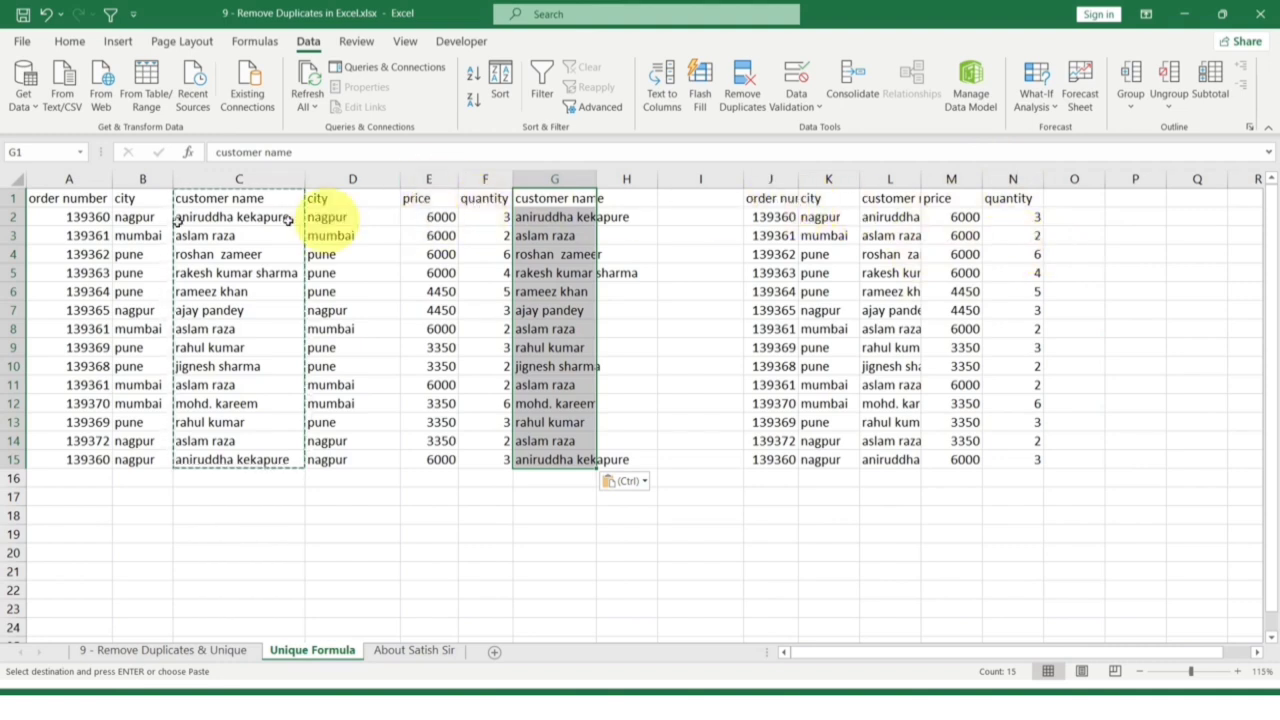
left_click_drag(772, 200, 990, 460)
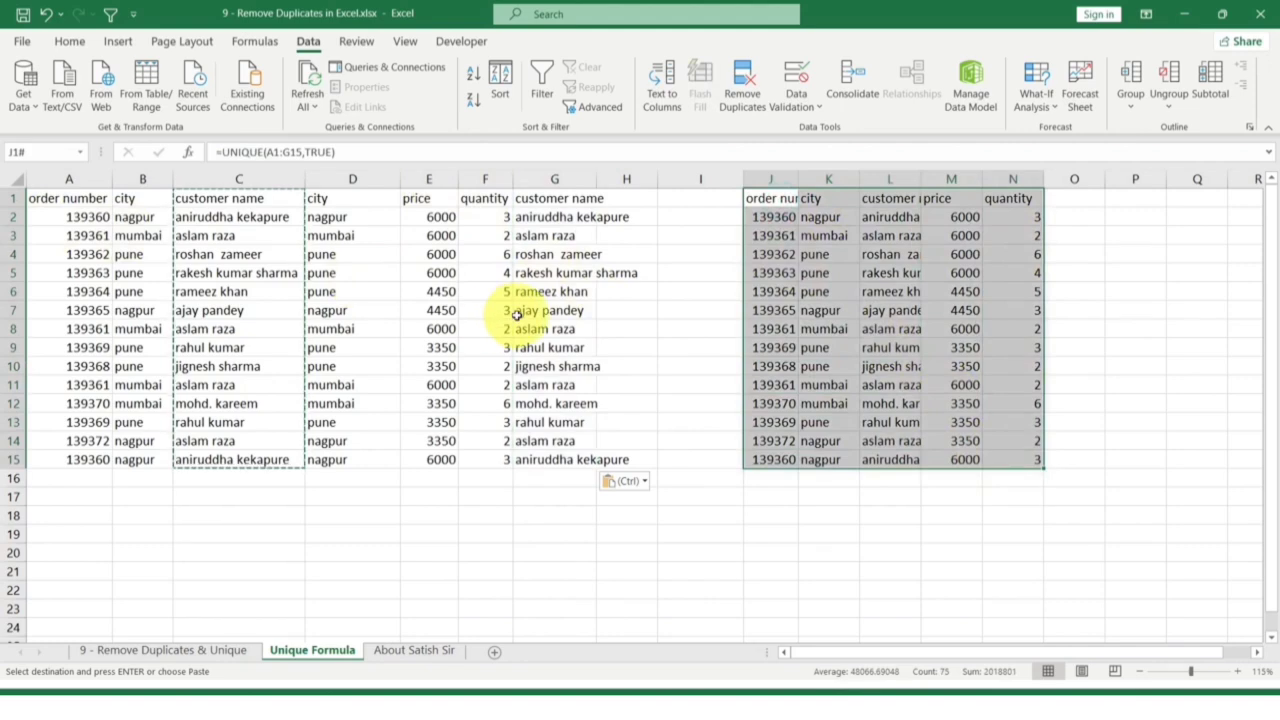
key("ctrl+z")
key("ctrl+z")
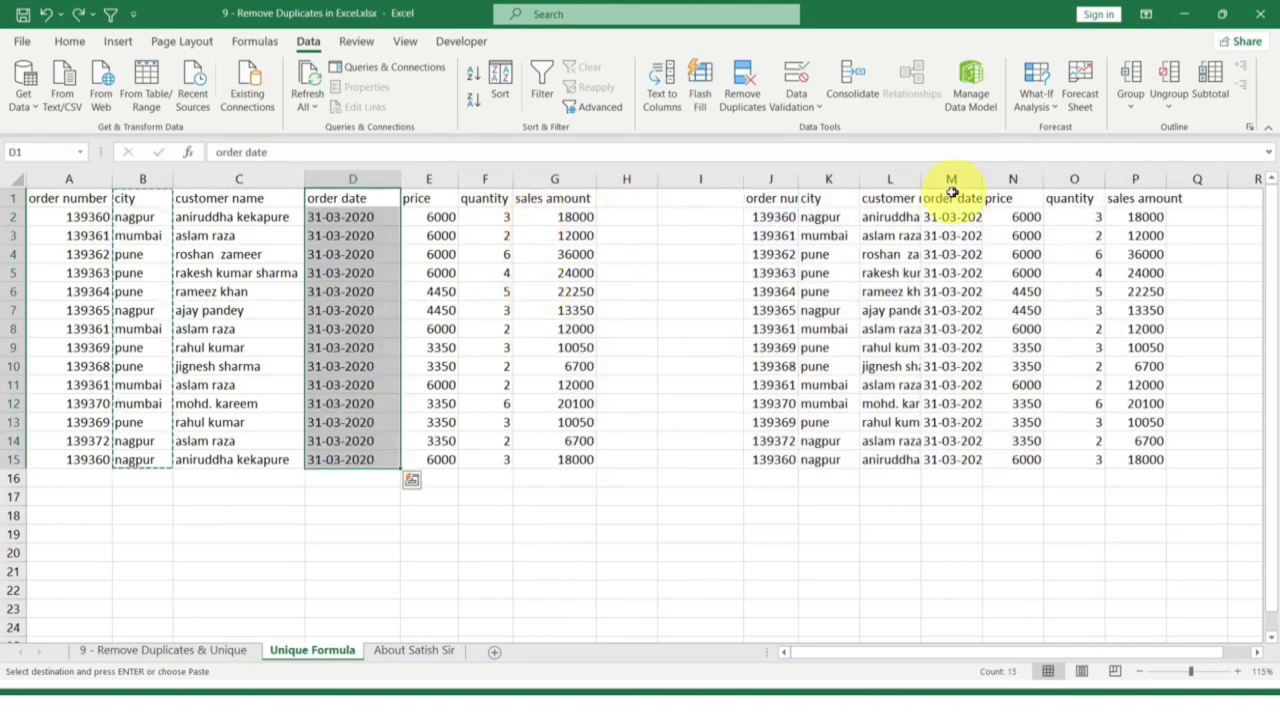
Change J1's by_col argument from TRUE to FALSE, giving =UNIQUE(A1:G15,FALSE)
key("Escape")
left_click(790, 204)
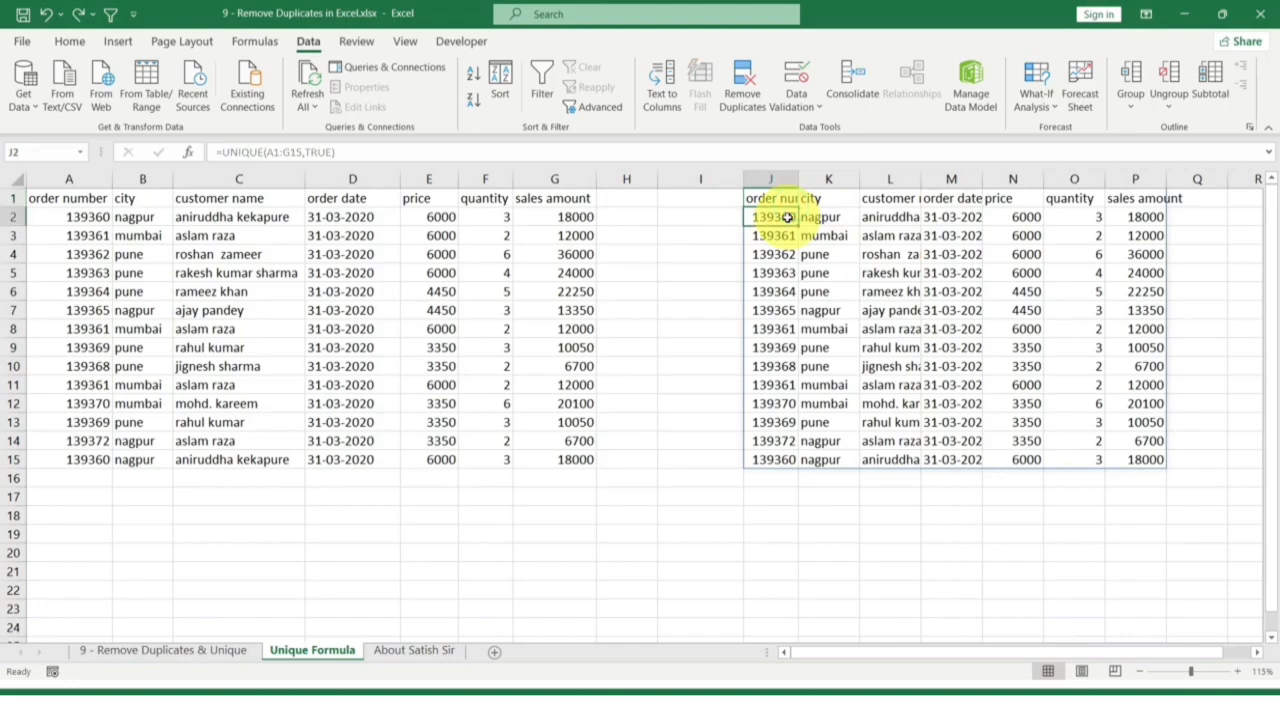
double_click(789, 200)
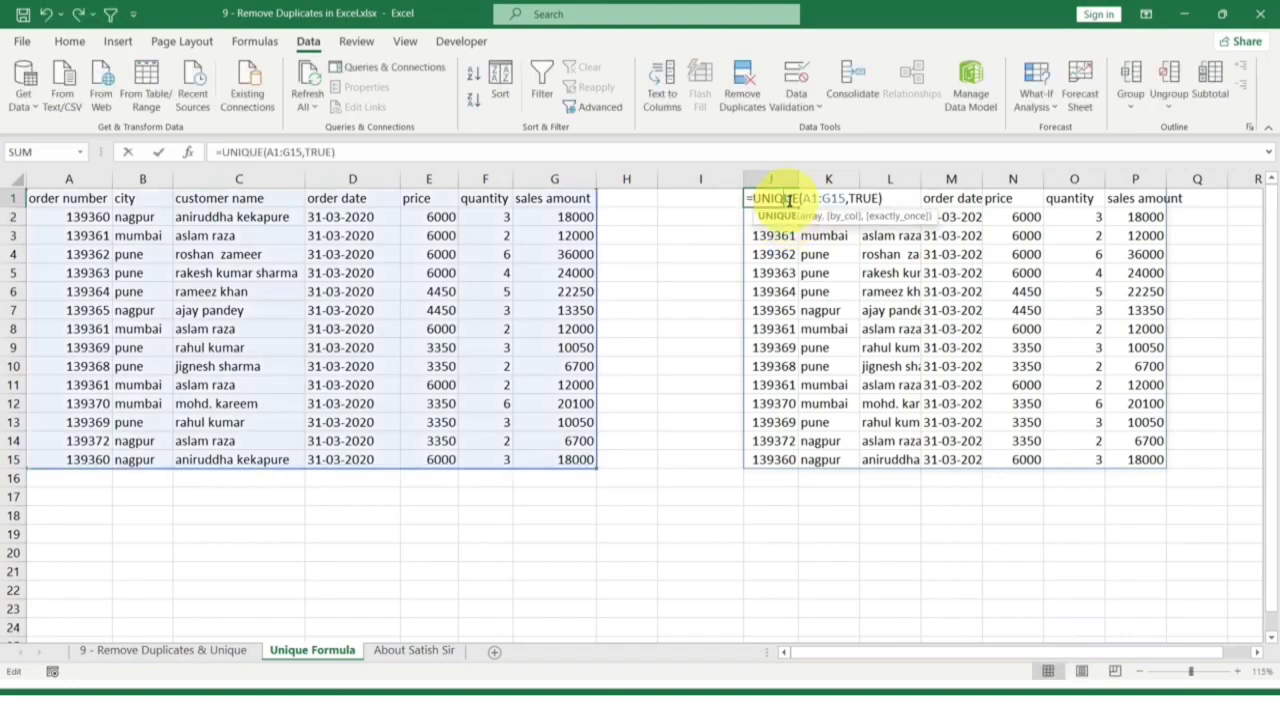
left_click(877, 198)
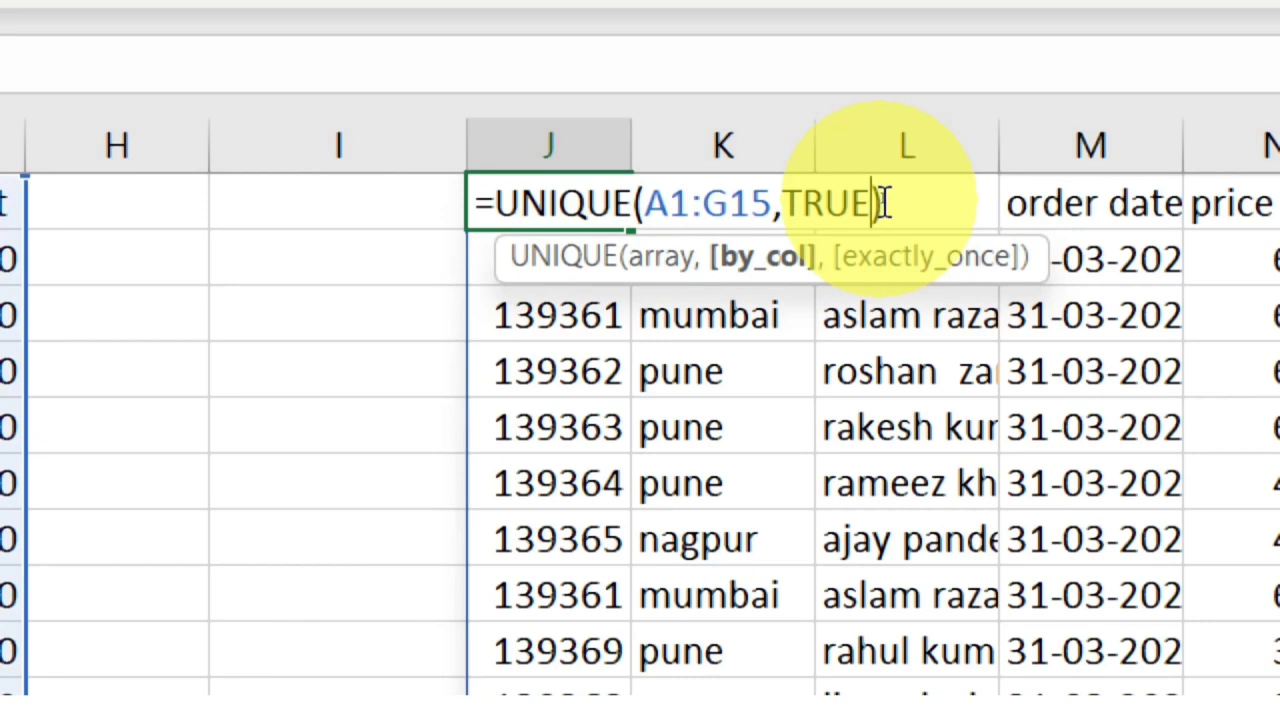
key("BackSpace")
key("BackSpace")
key("BackSpace")
key("BackSpace")
type("f")
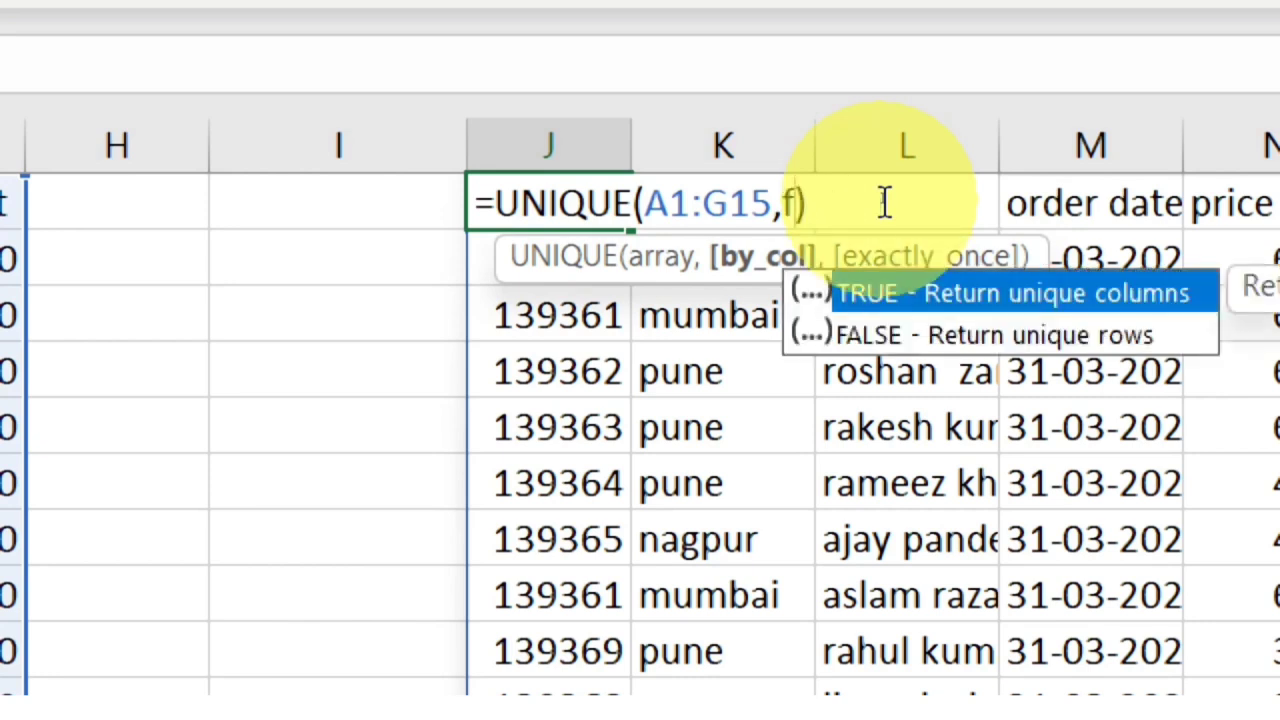
key("BackSpace")
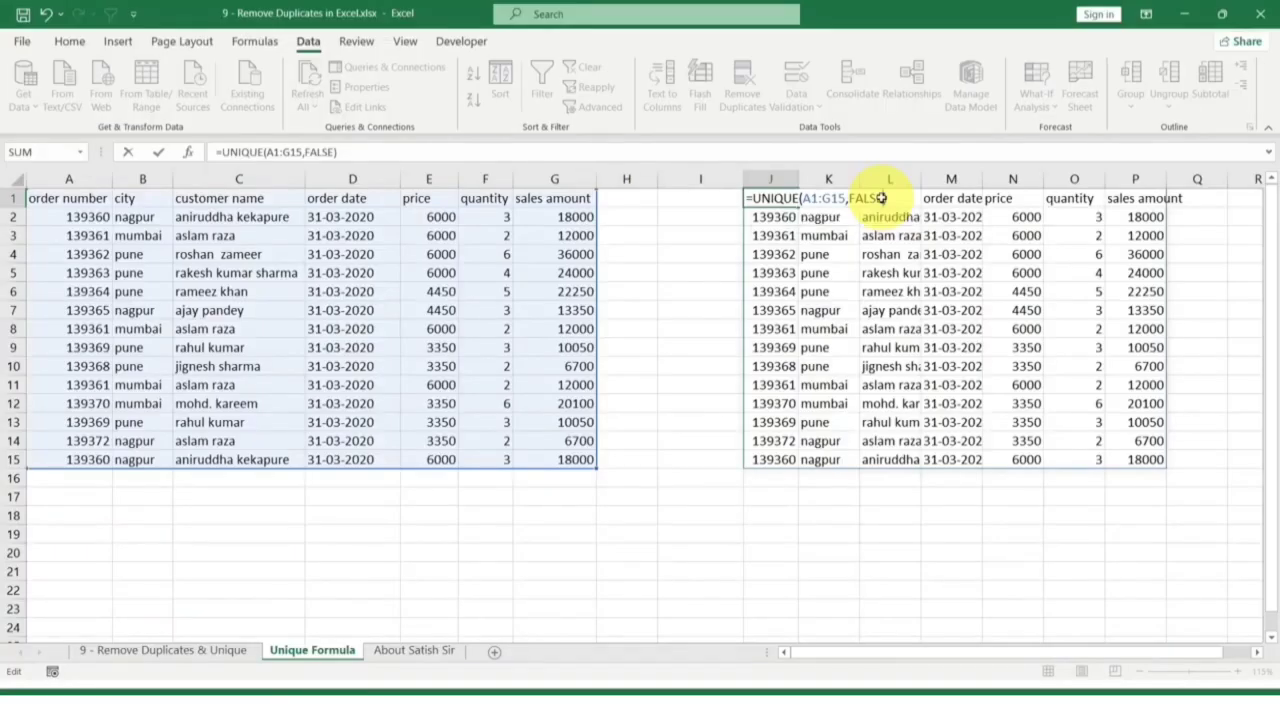
key("Return")
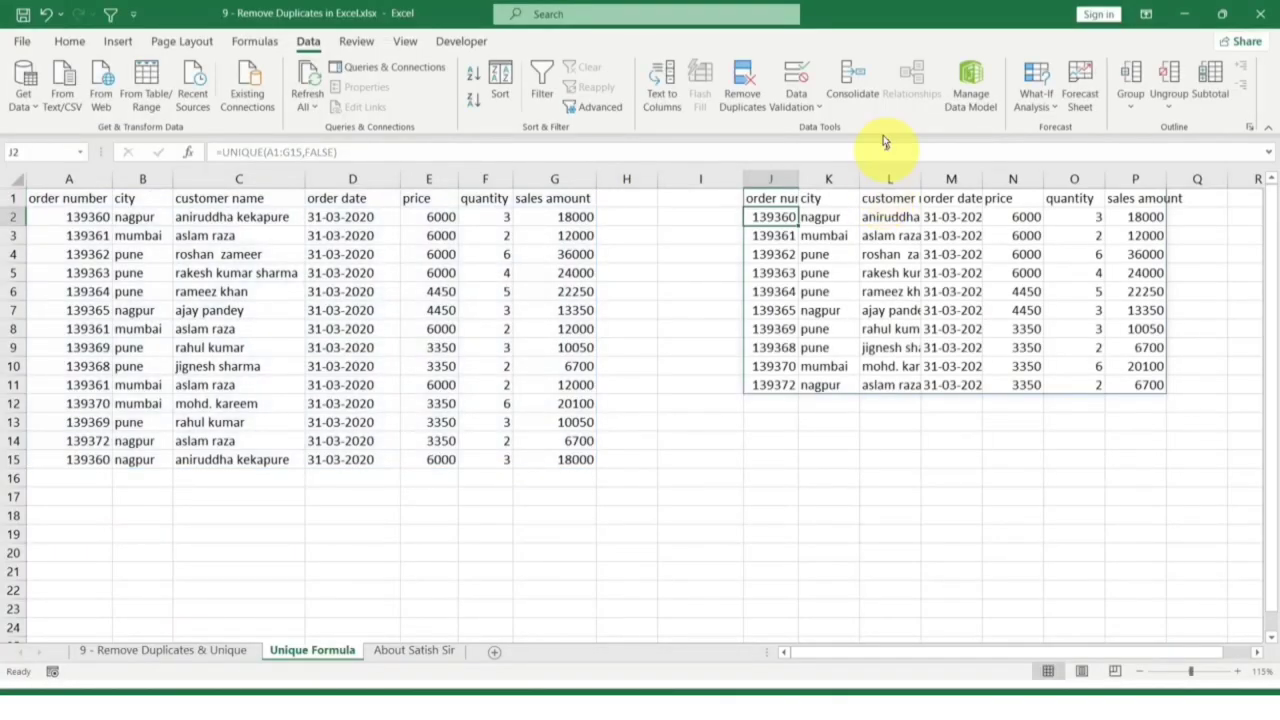
Append TRUE as the exactly_once argument so J1 reads =UNIQUE(A1:G15,FALSE,TRUE)
double_click(790, 199)
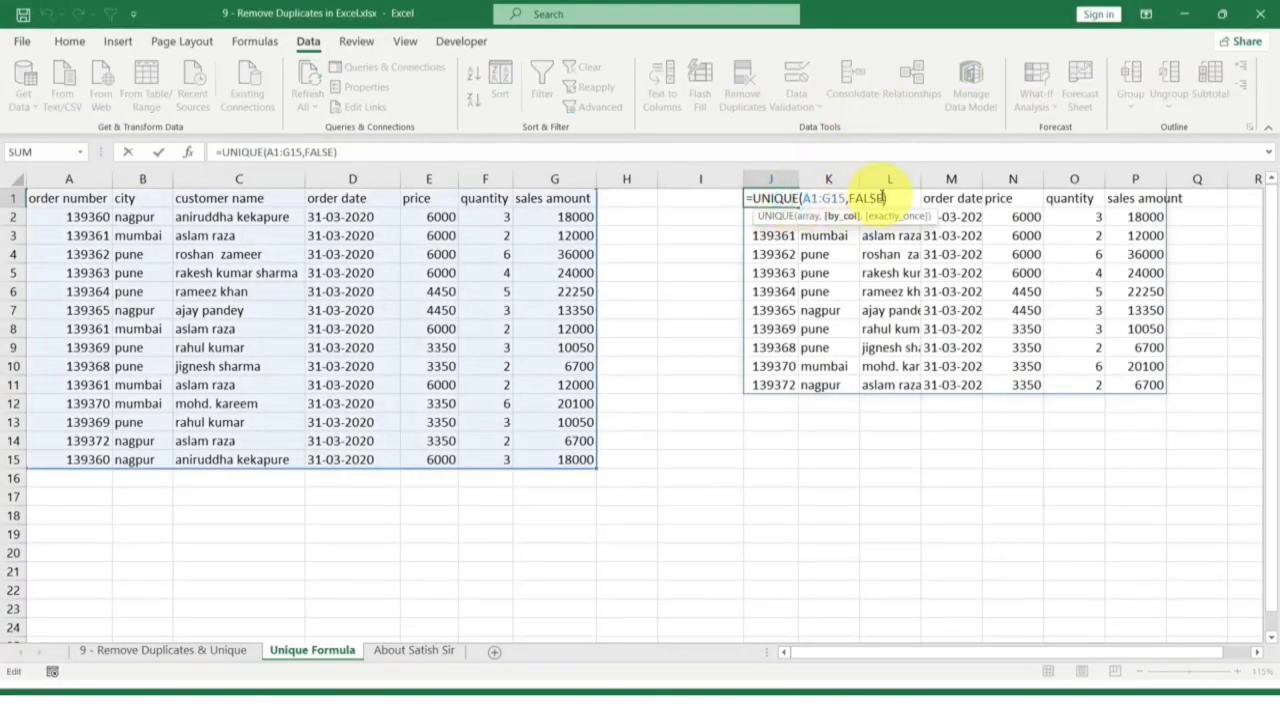
type(",")
key("Escape")
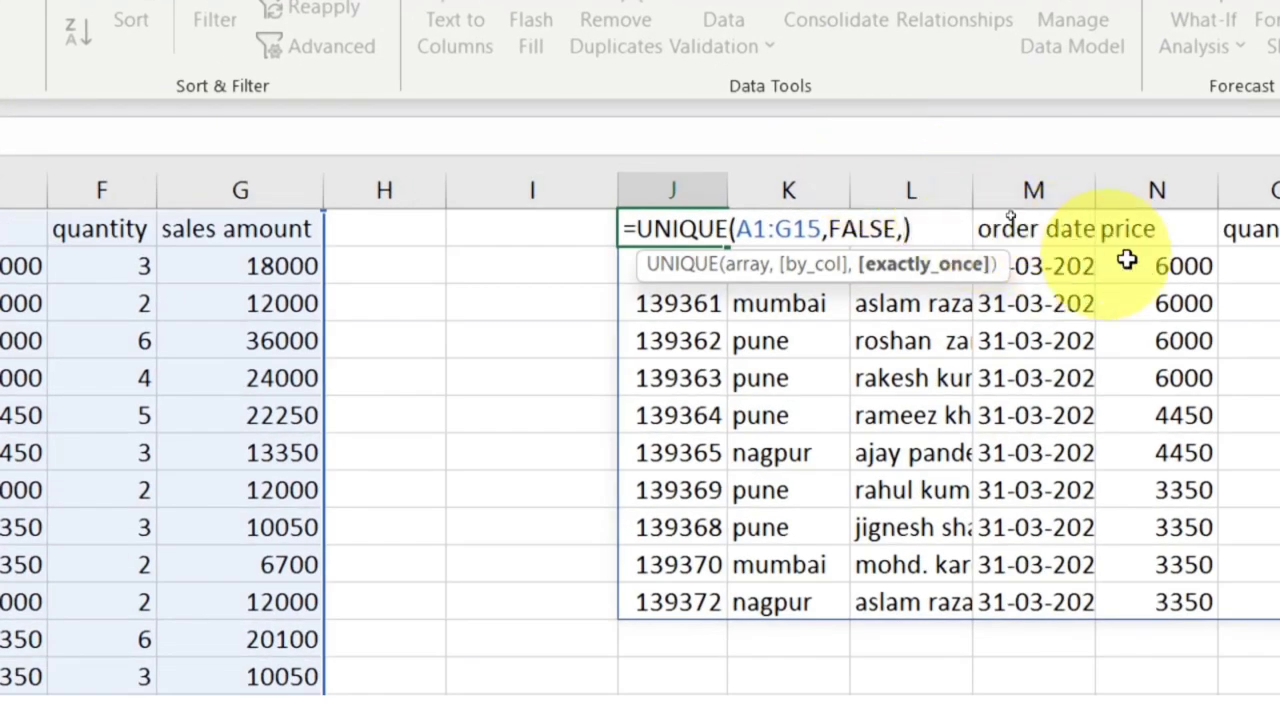
key("BackSpace")
type(",")
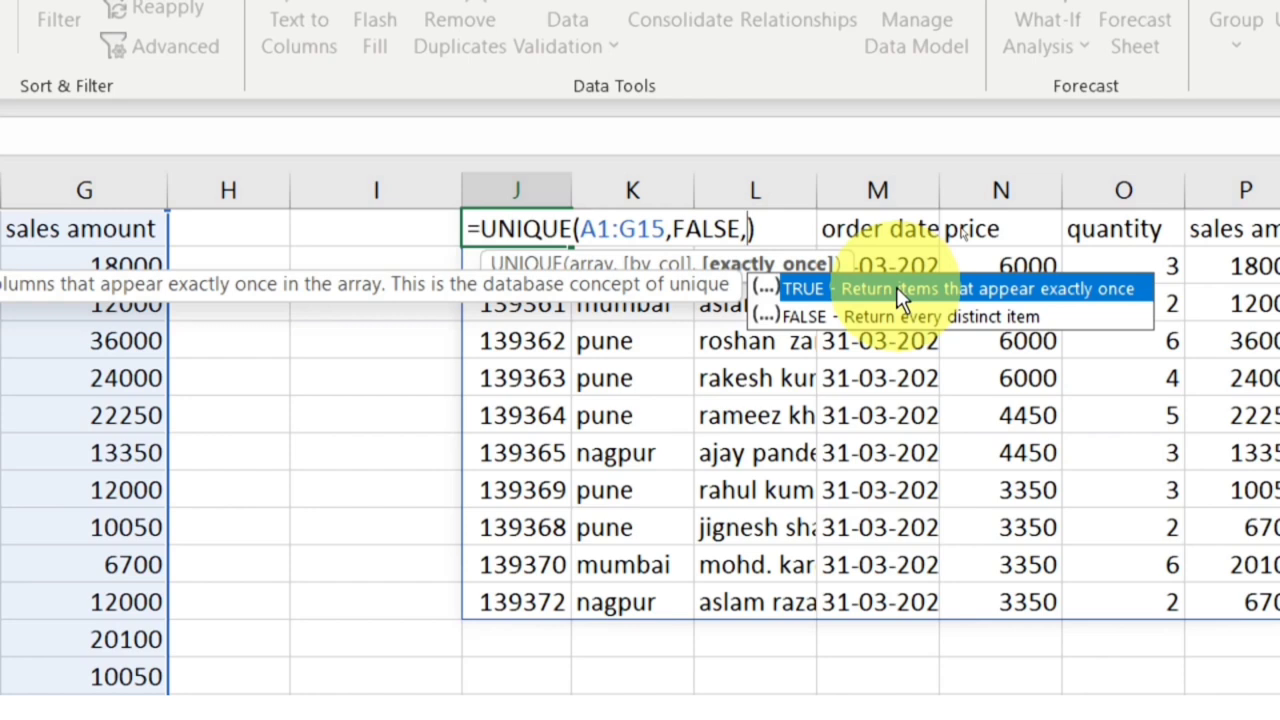
key("Down")
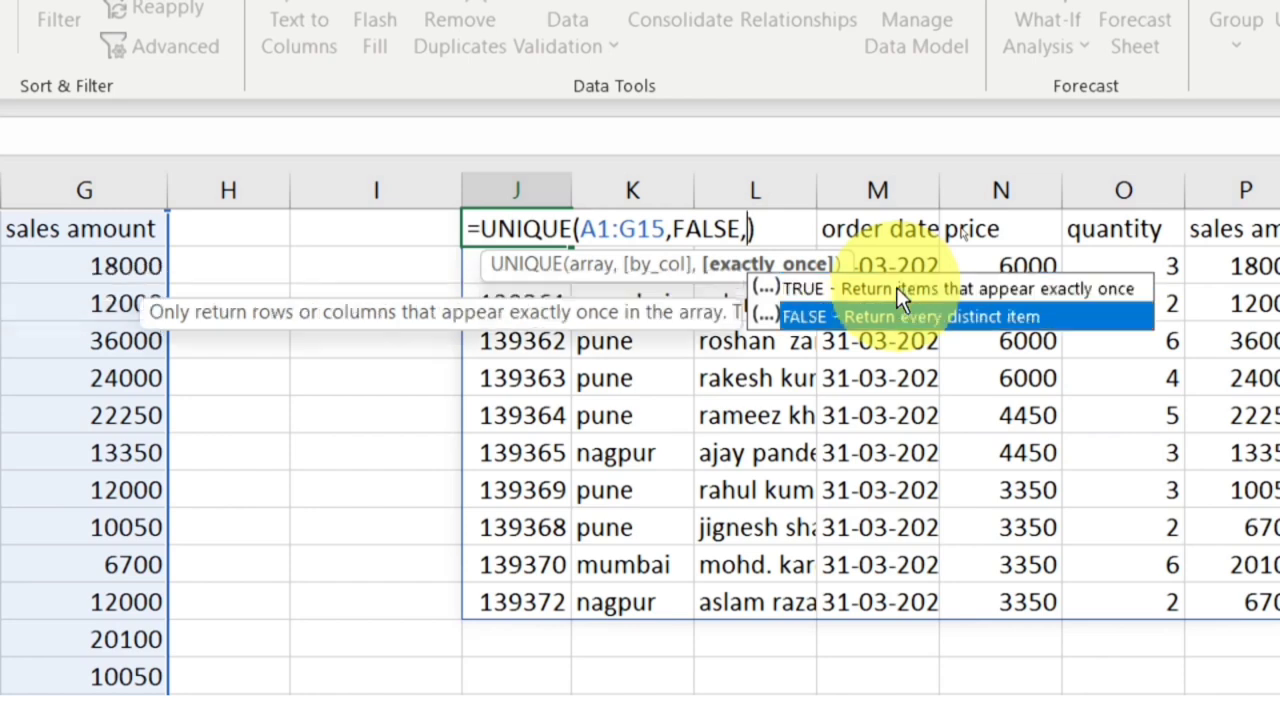
key("Up")
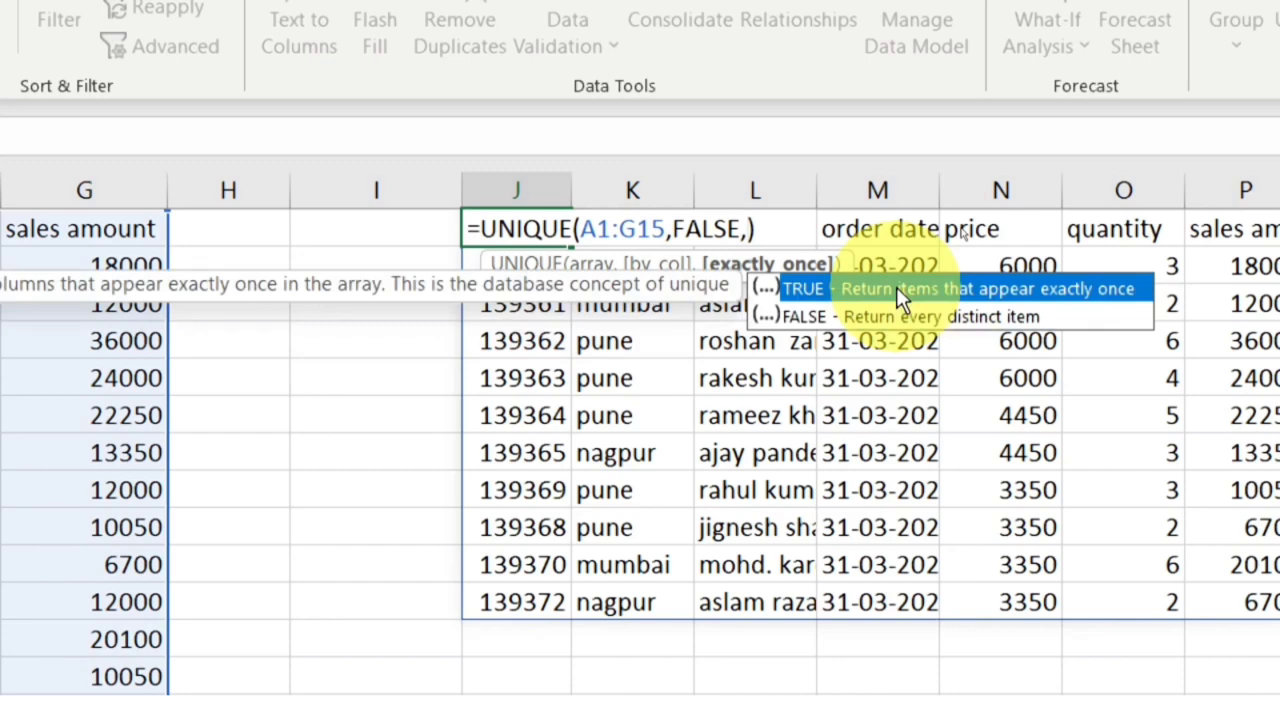
double_click(896, 288)
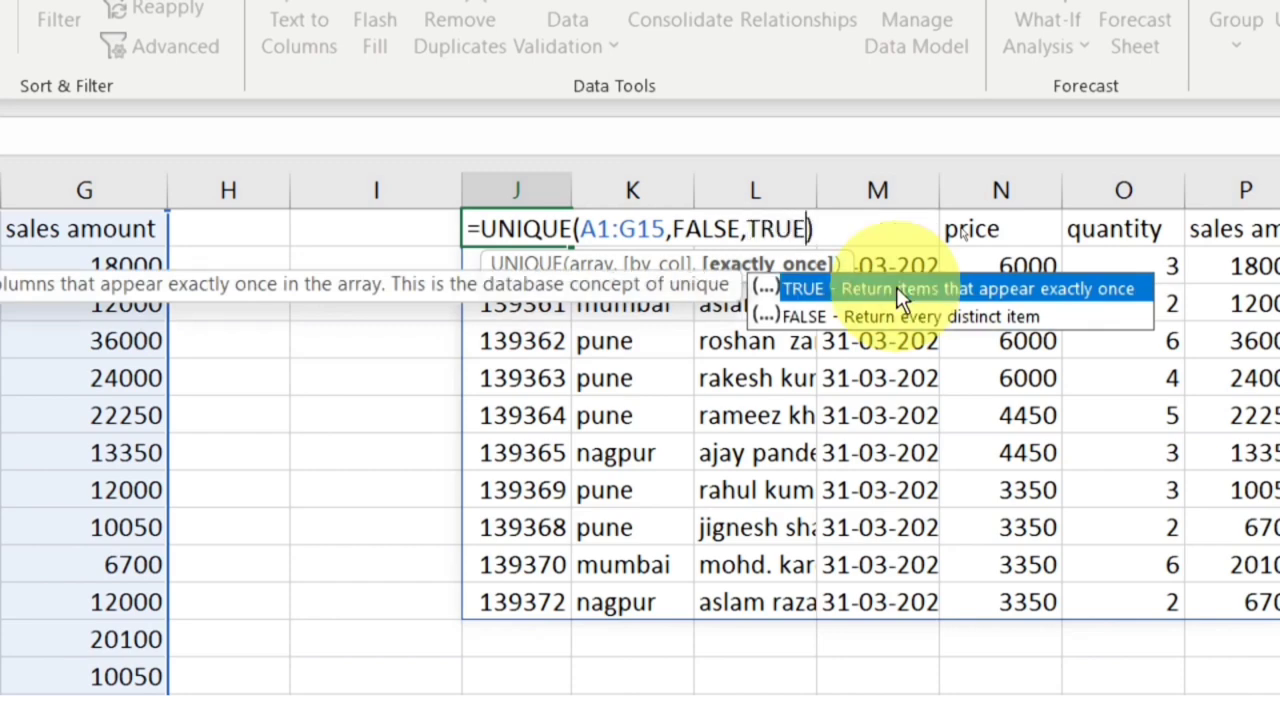
type(")")
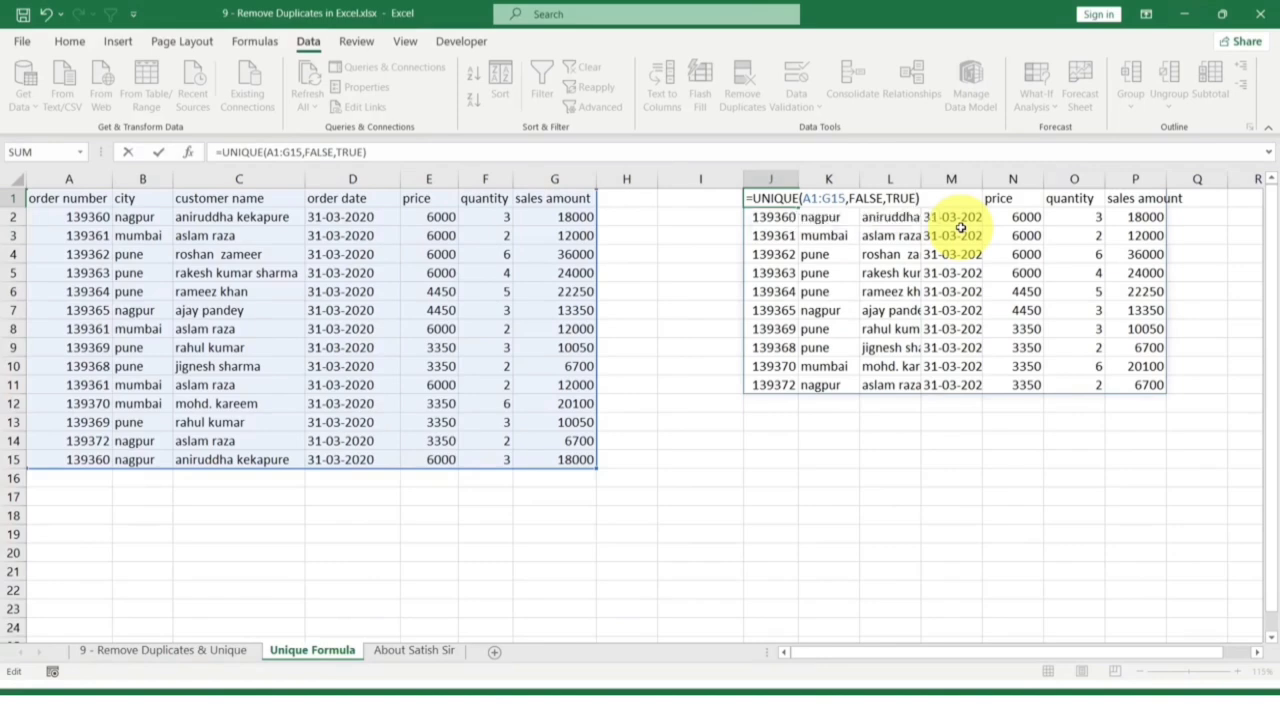
key("Return")
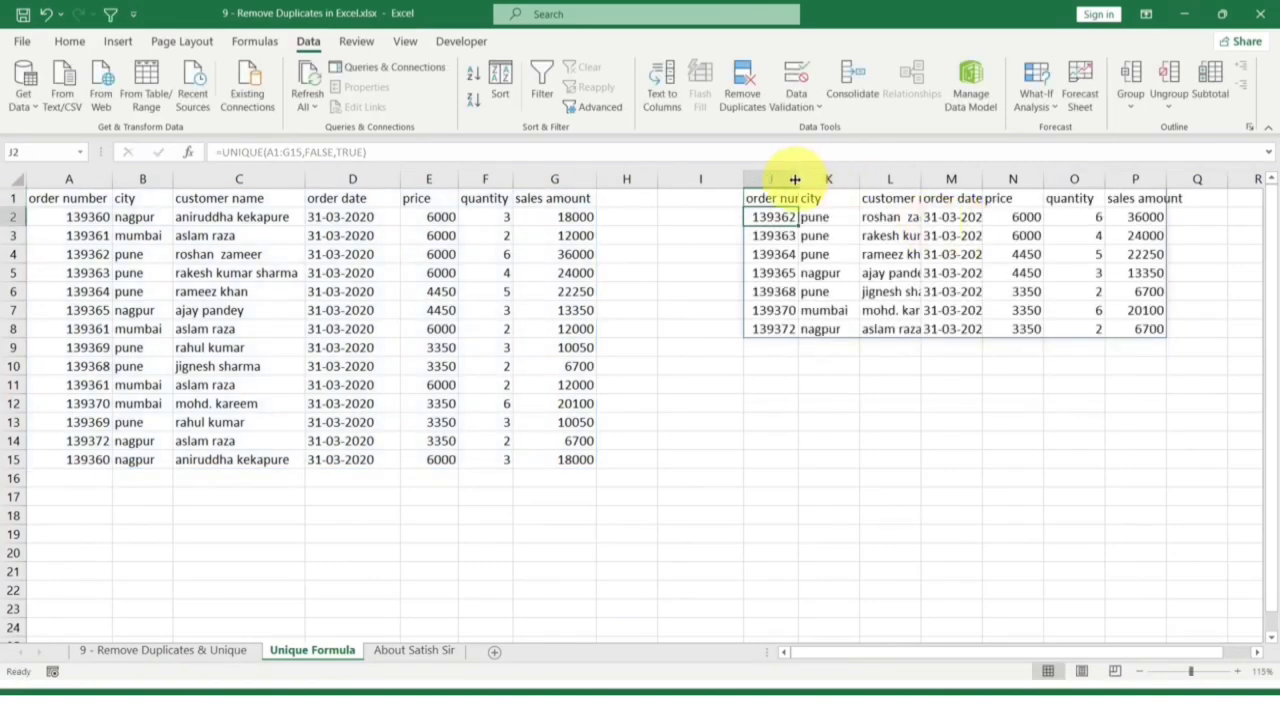
Widen column J and compare source rows 3, 4 and the repeated order 139361 in row 11
left_click_drag(798, 179, 829, 179)
left_click(222, 236)
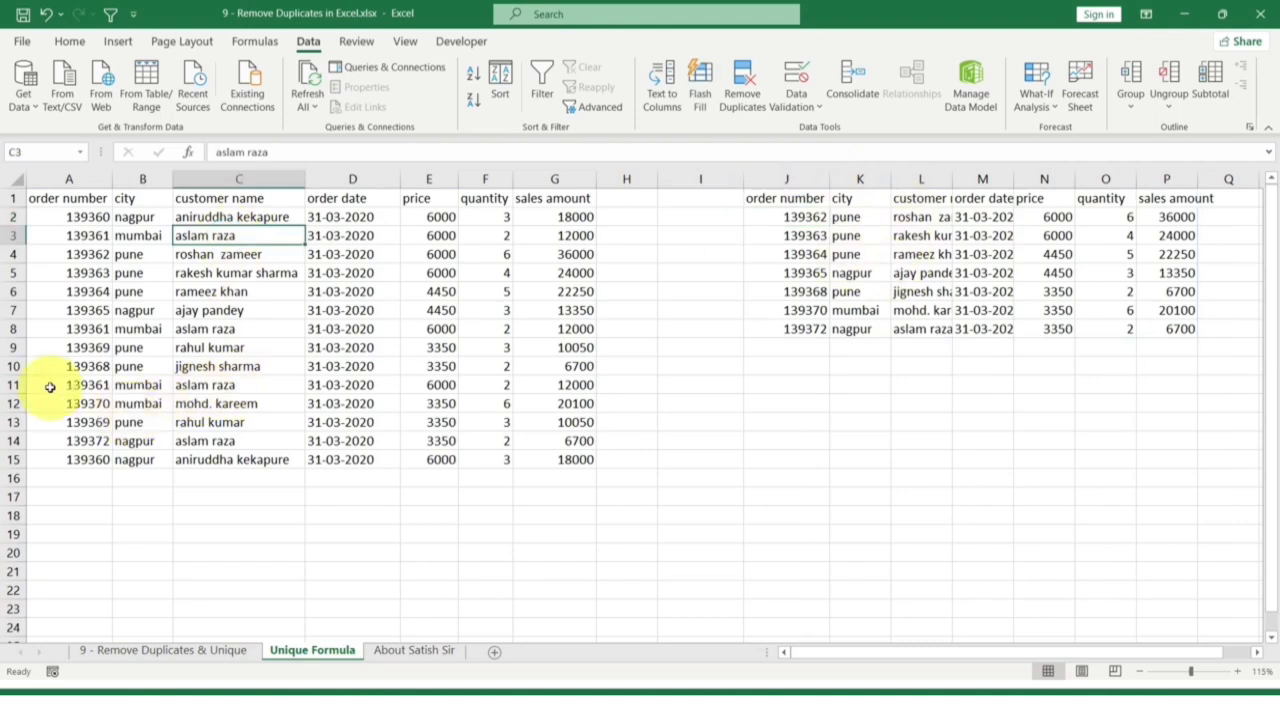
left_click_drag(47, 385, 586, 386)
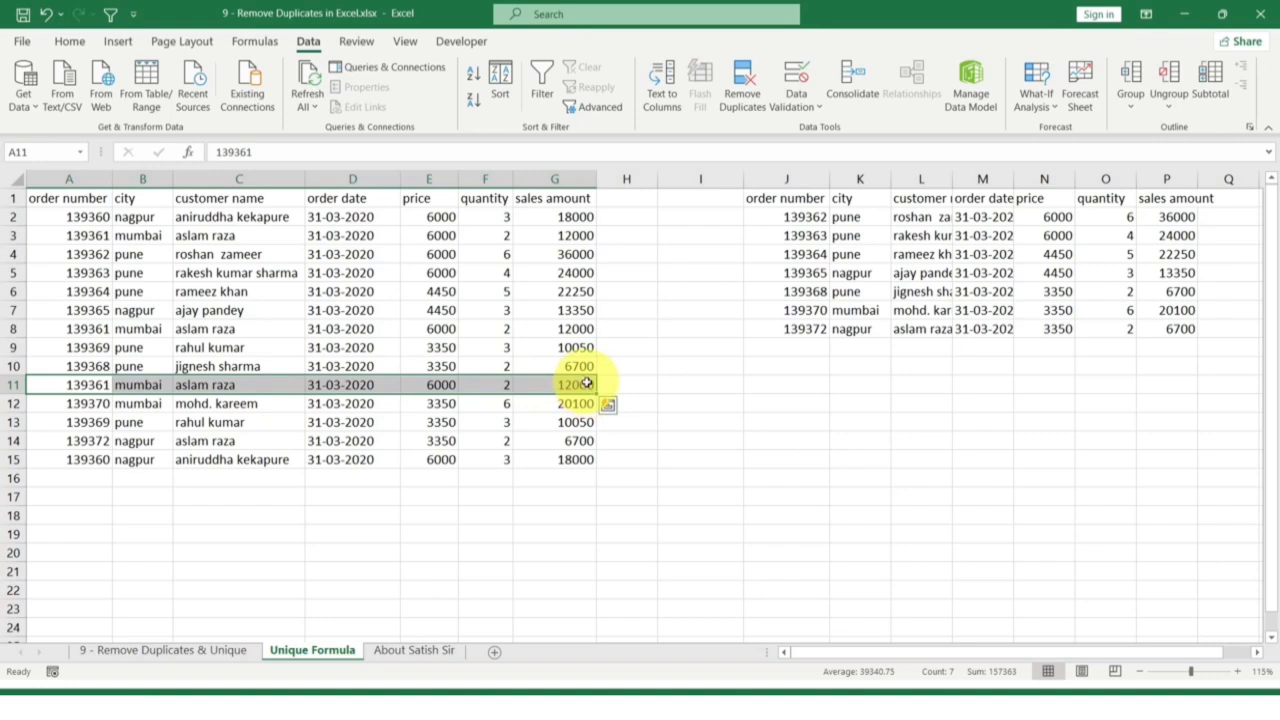
left_click_drag(92, 236, 540, 250)
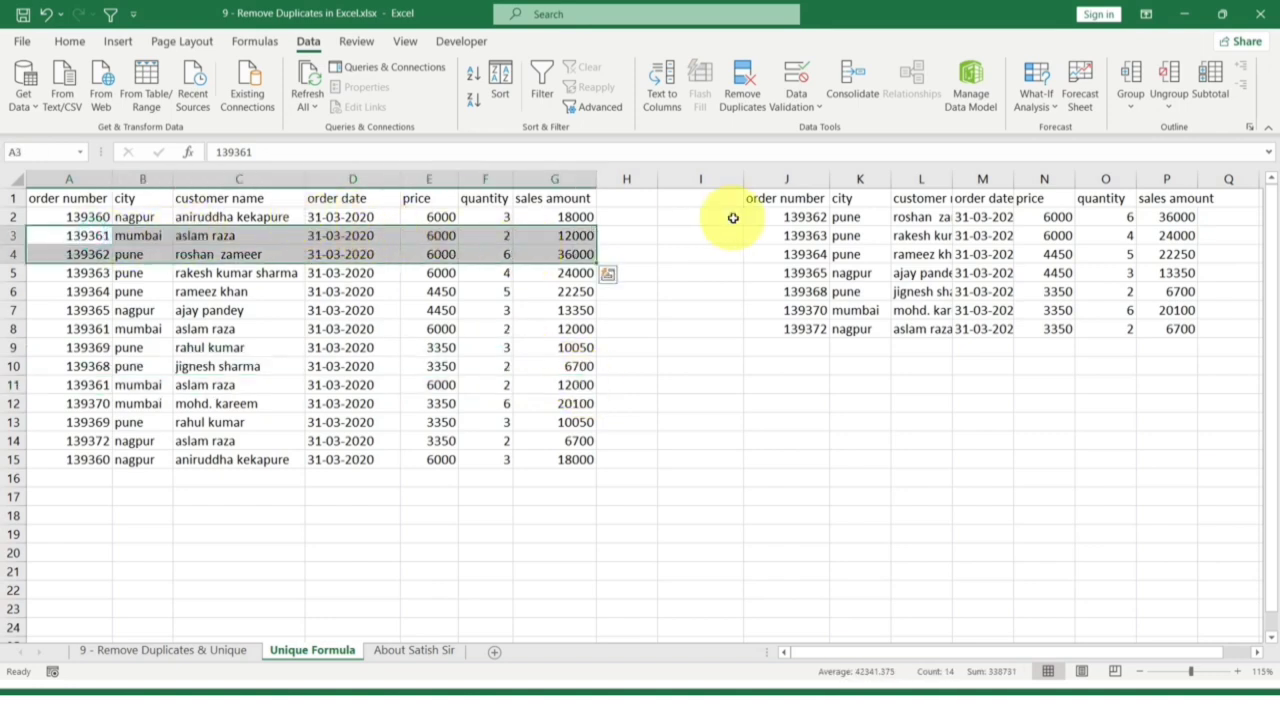
AutoFit column L so the seven result customer names show in full
double_click(948, 179)
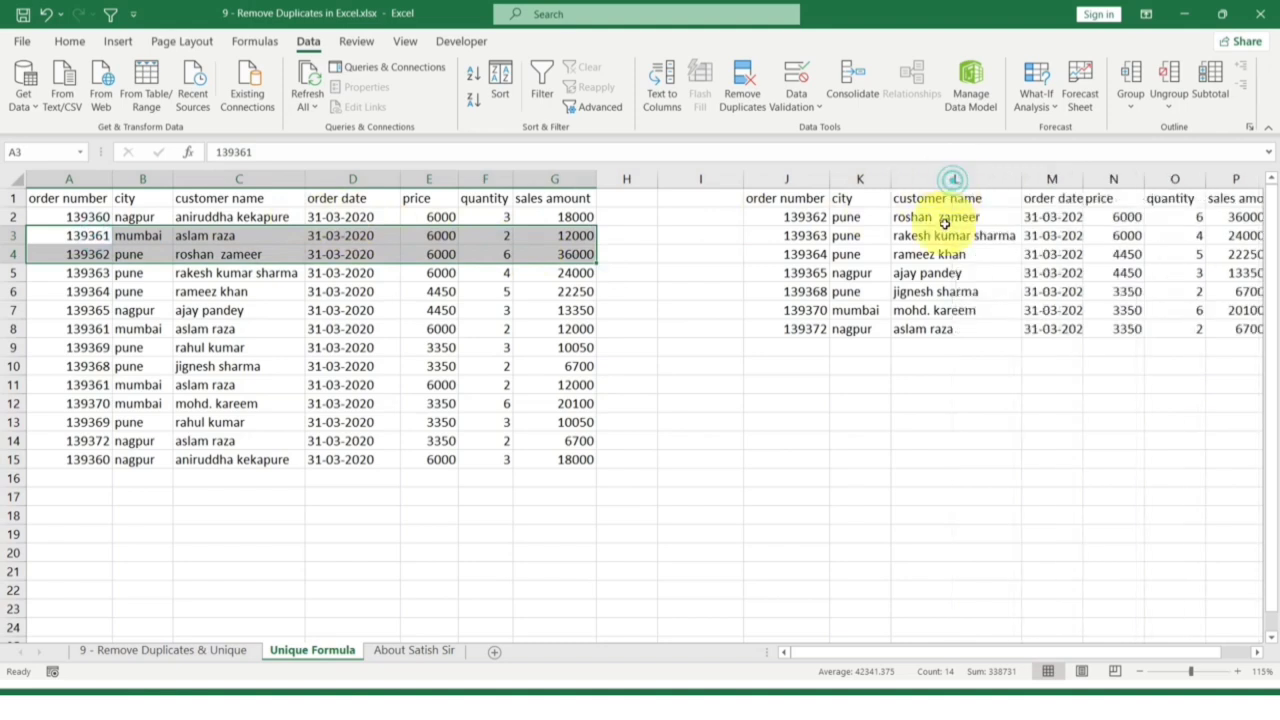
left_click(945, 220)
left_click(951, 236)
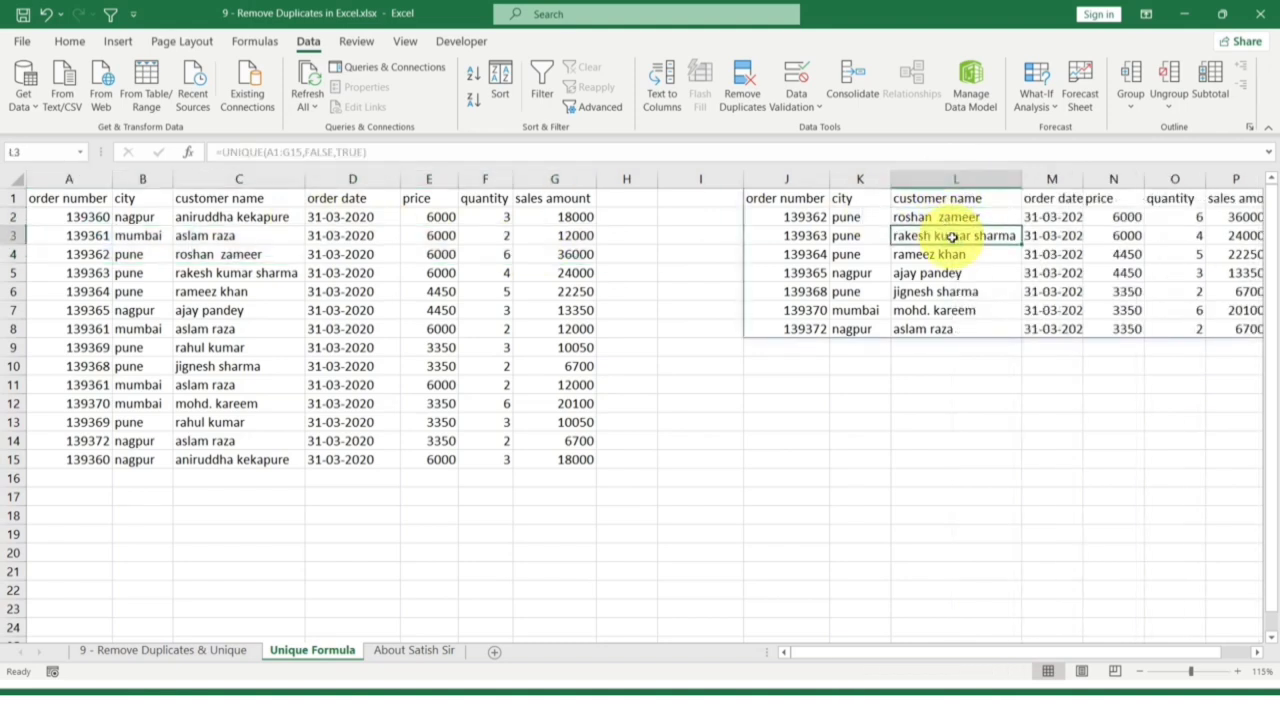
left_click(955, 256)
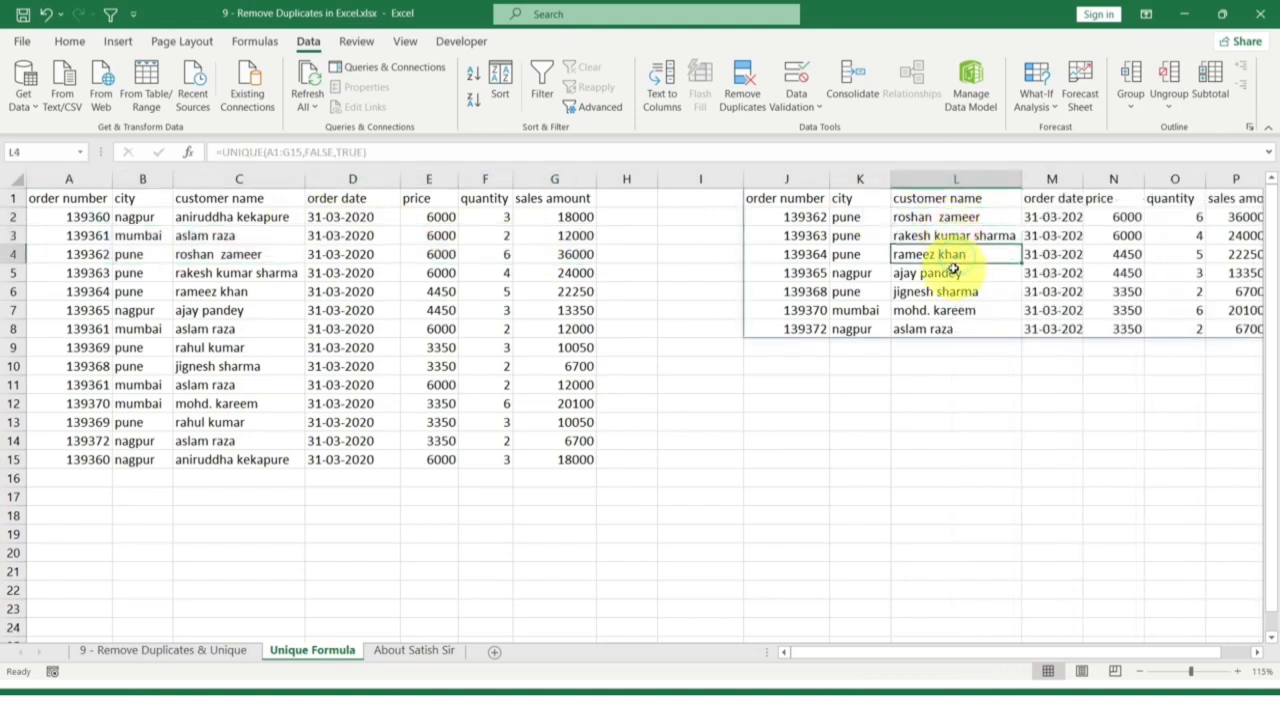
left_click_drag(951, 220, 943, 329)
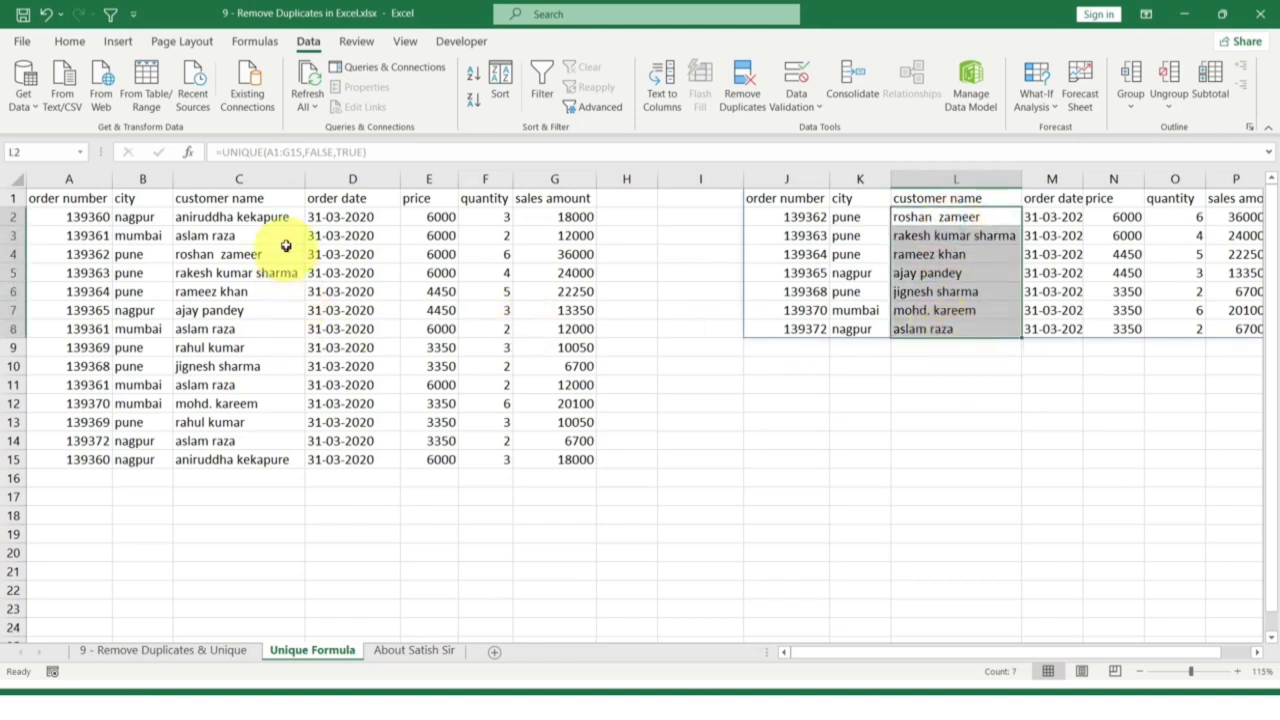
left_click_drag(278, 217, 267, 448)
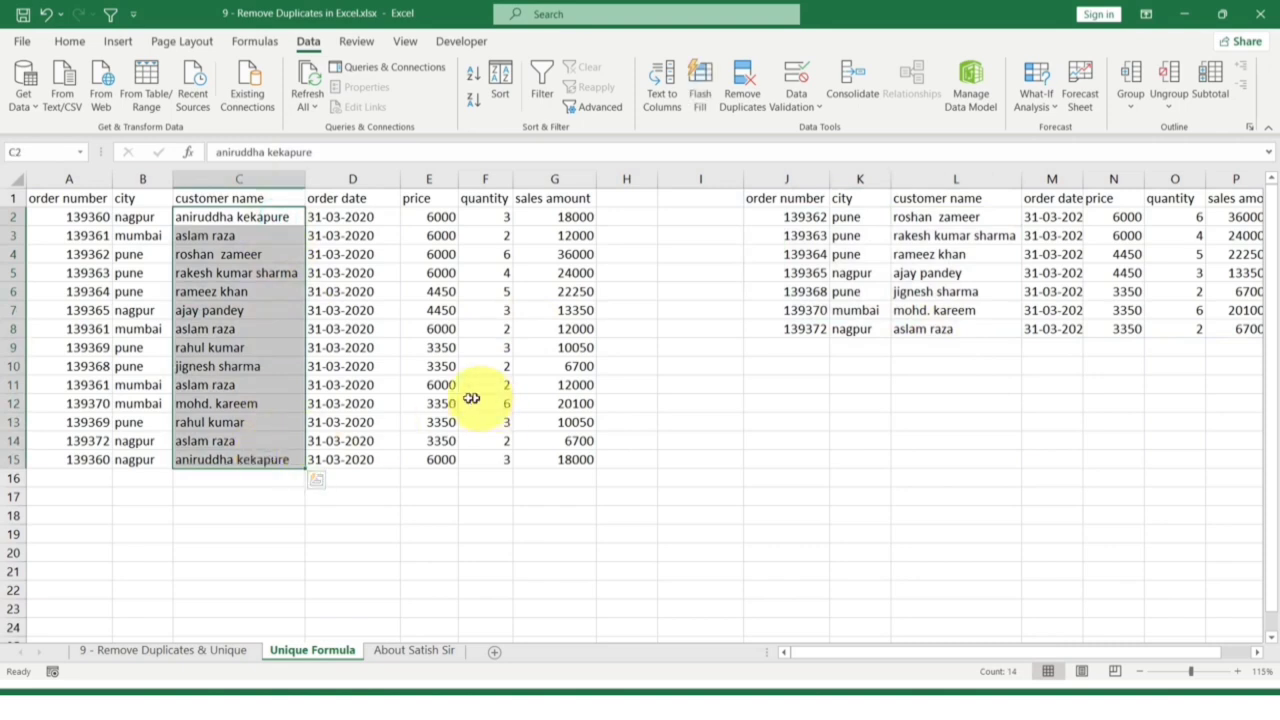
left_click(247, 241)
left_click(206, 441)
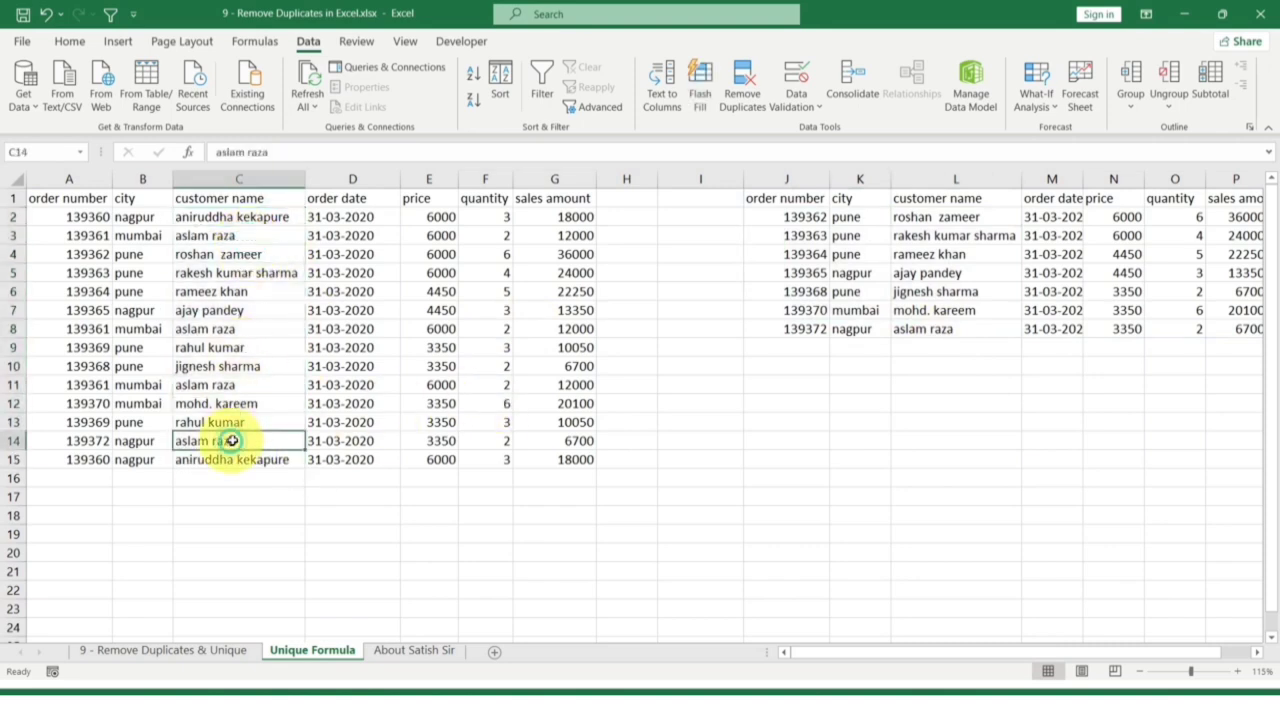
left_click(813, 216)
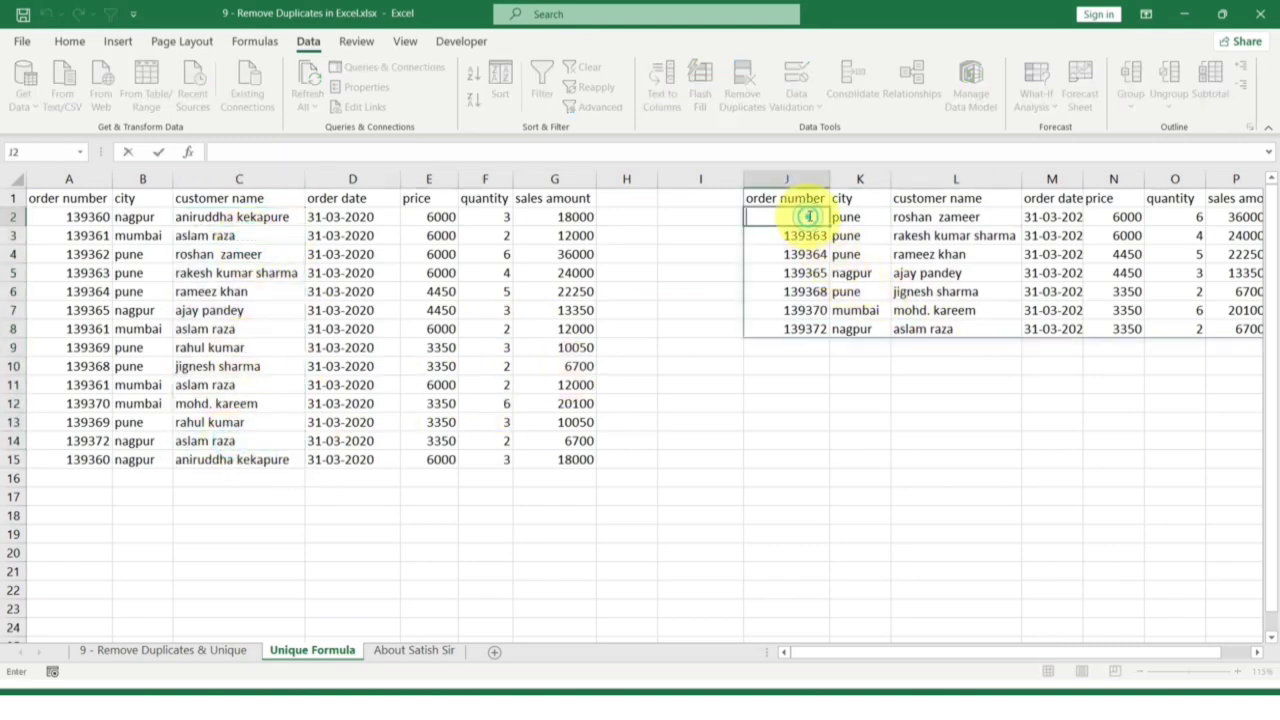
left_click(808, 199)
Replace the final TRUE with FALSE so J1 reads =UNIQUE(A1:G15,FALSE,FALSE)
double_click(812, 197)
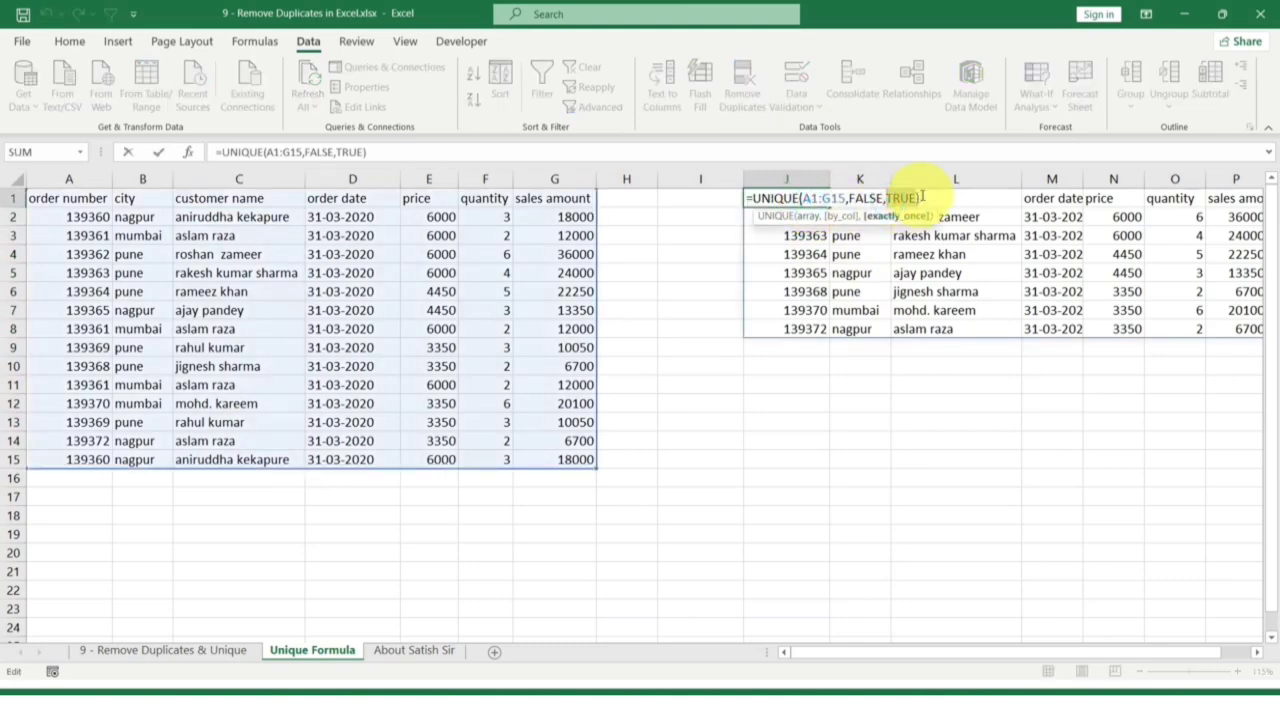
key("BackSpace")
key("BackSpace")
key("BackSpace")
key("BackSpace")
key("BackSpace")
type("FALSE")
key("Return")
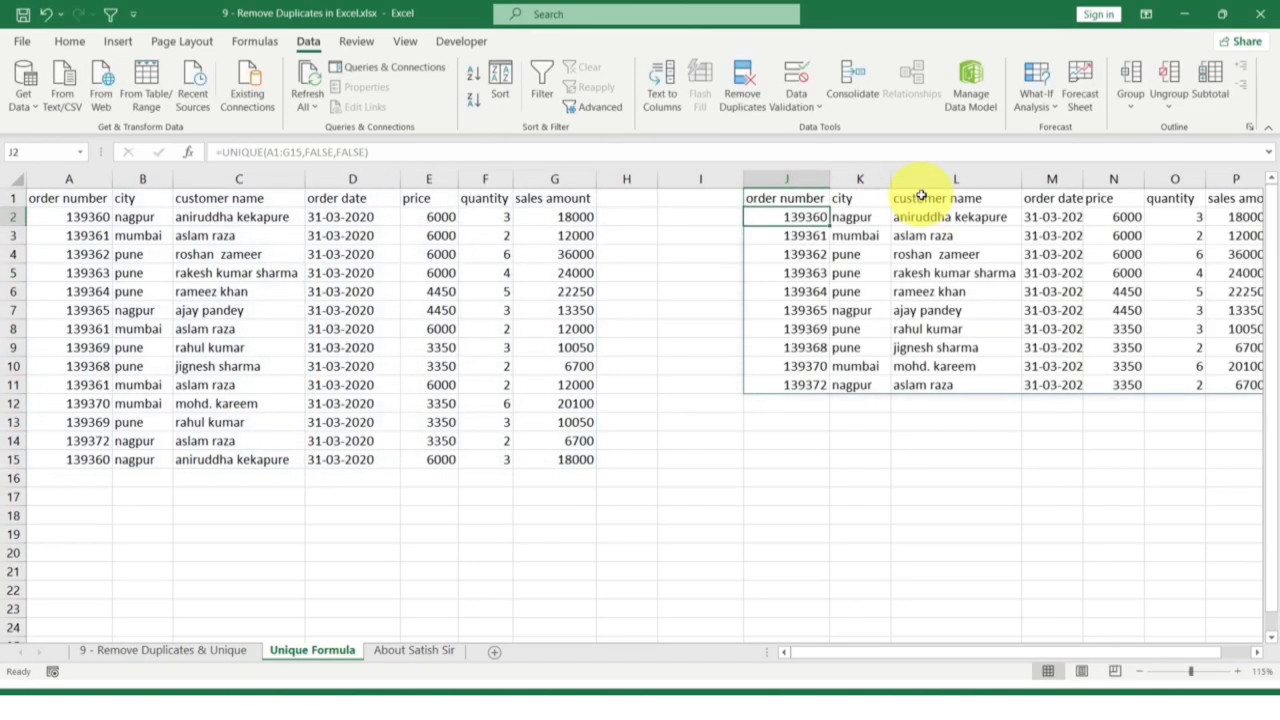
Compare result order 139361 with source rows 3 and 11, and inspect the 139372 record in row 14
left_click_drag(820, 235, 930, 235)
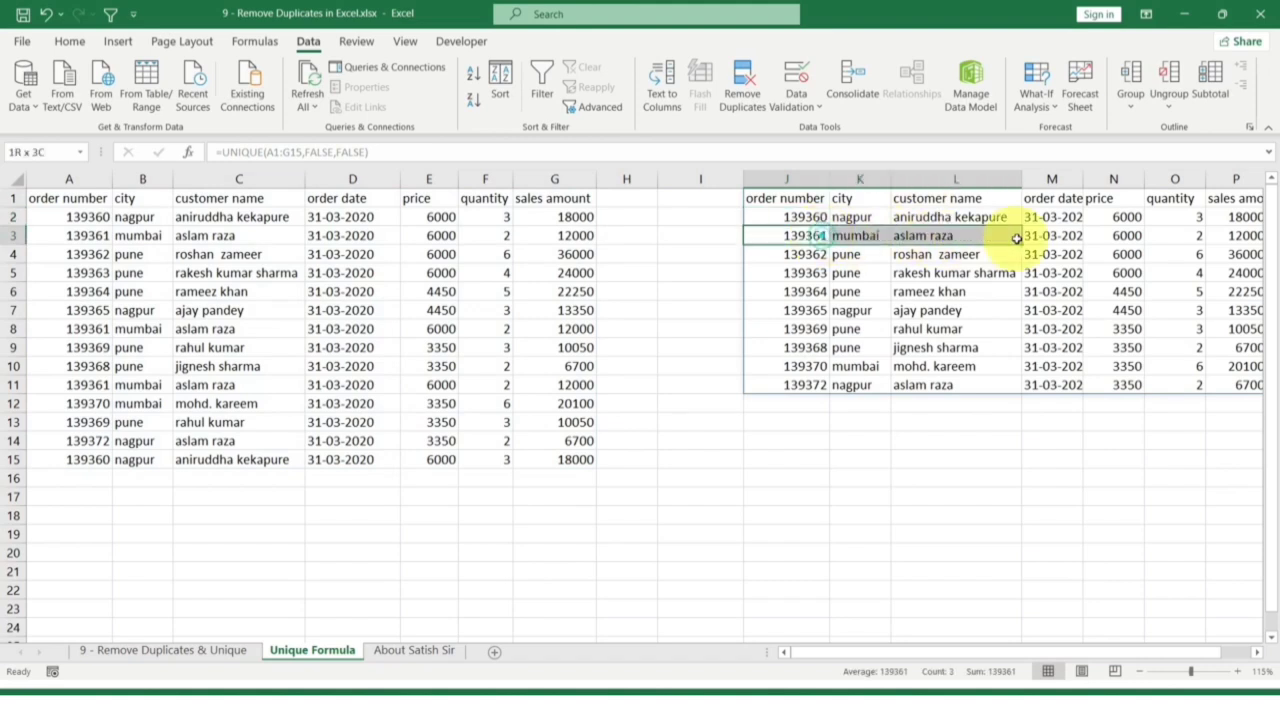
left_click_drag(48, 238, 572, 236)
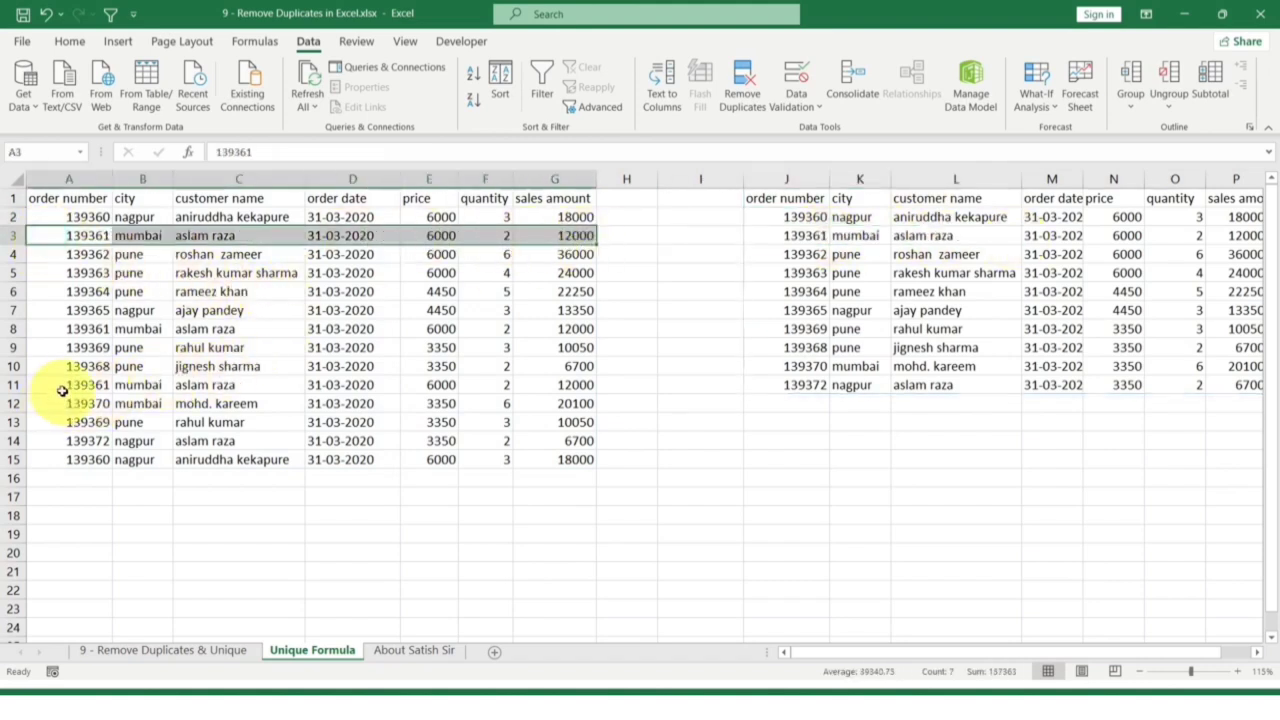
left_click_drag(50, 385, 609, 386)
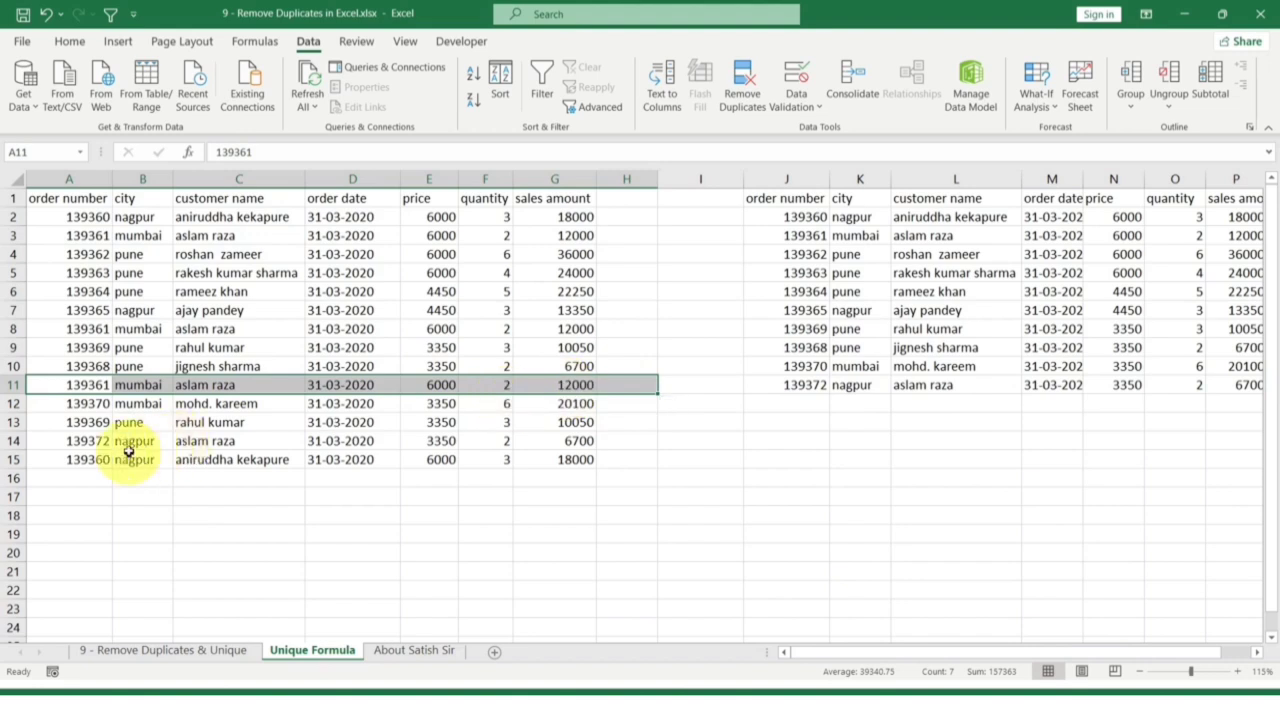
left_click_drag(95, 441, 569, 436)
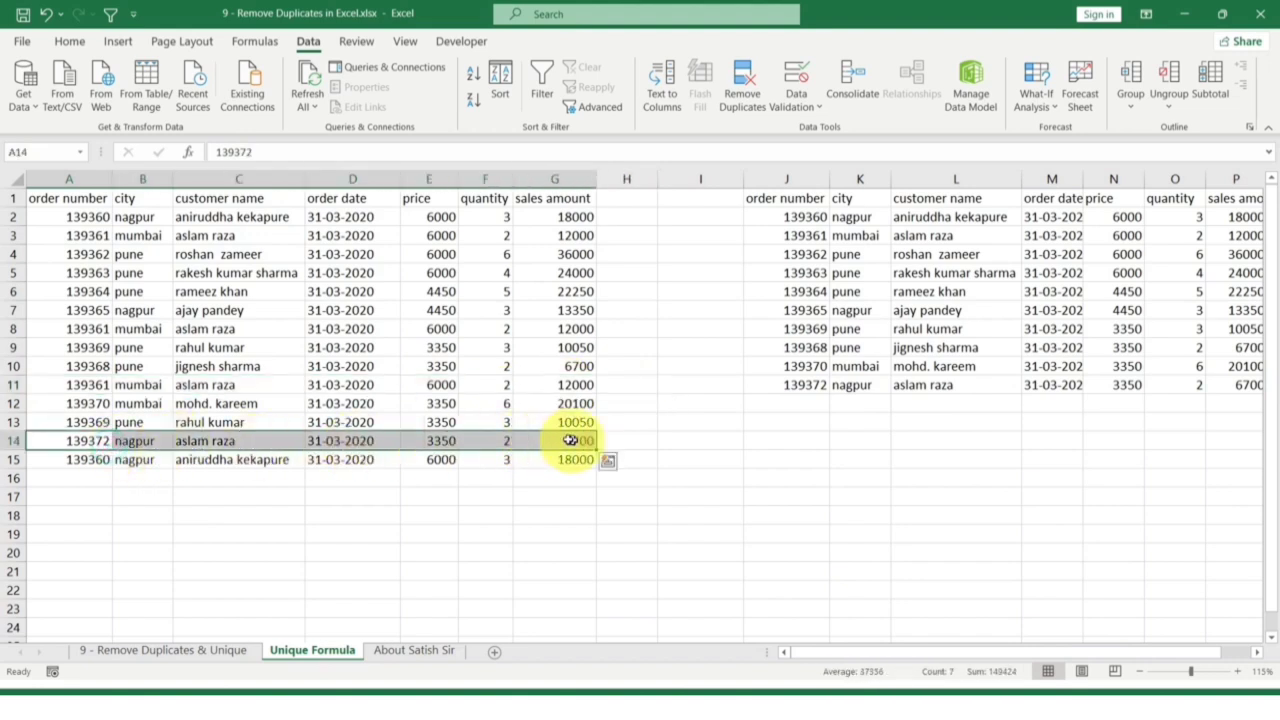
left_click(257, 441)
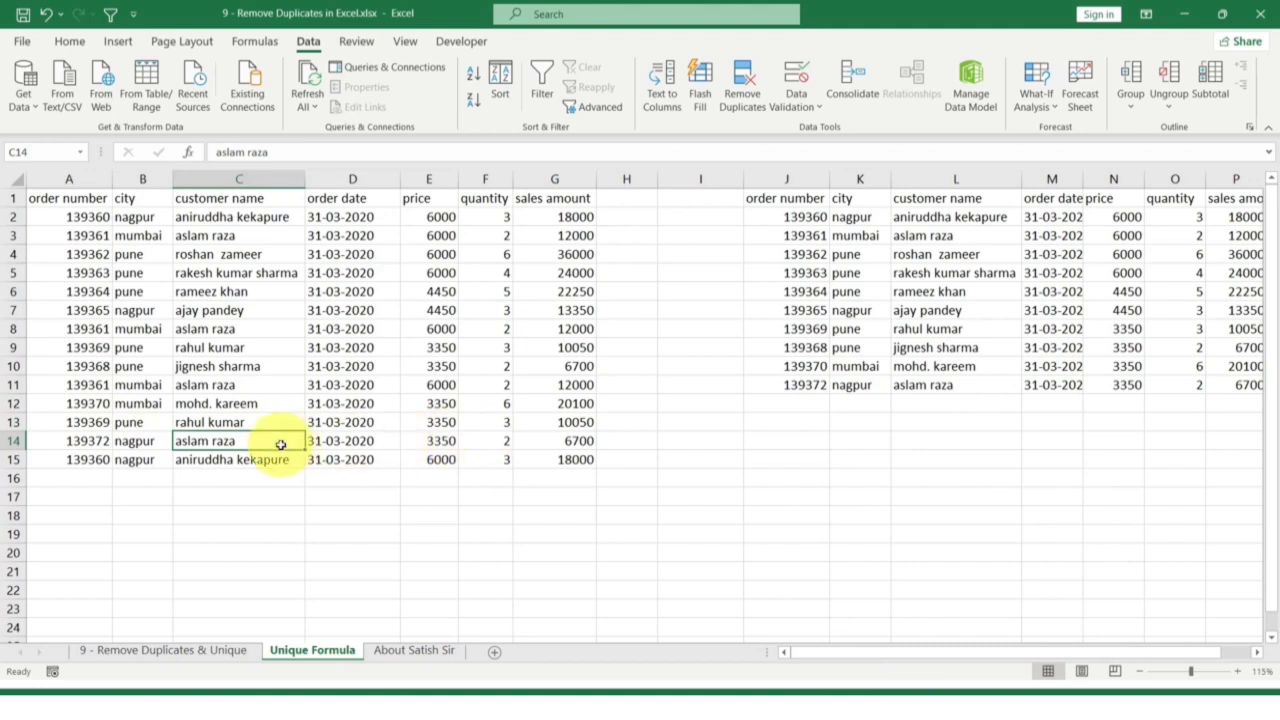
left_click(442, 442)
left_click(491, 441)
left_click_drag(565, 444, 30, 441)
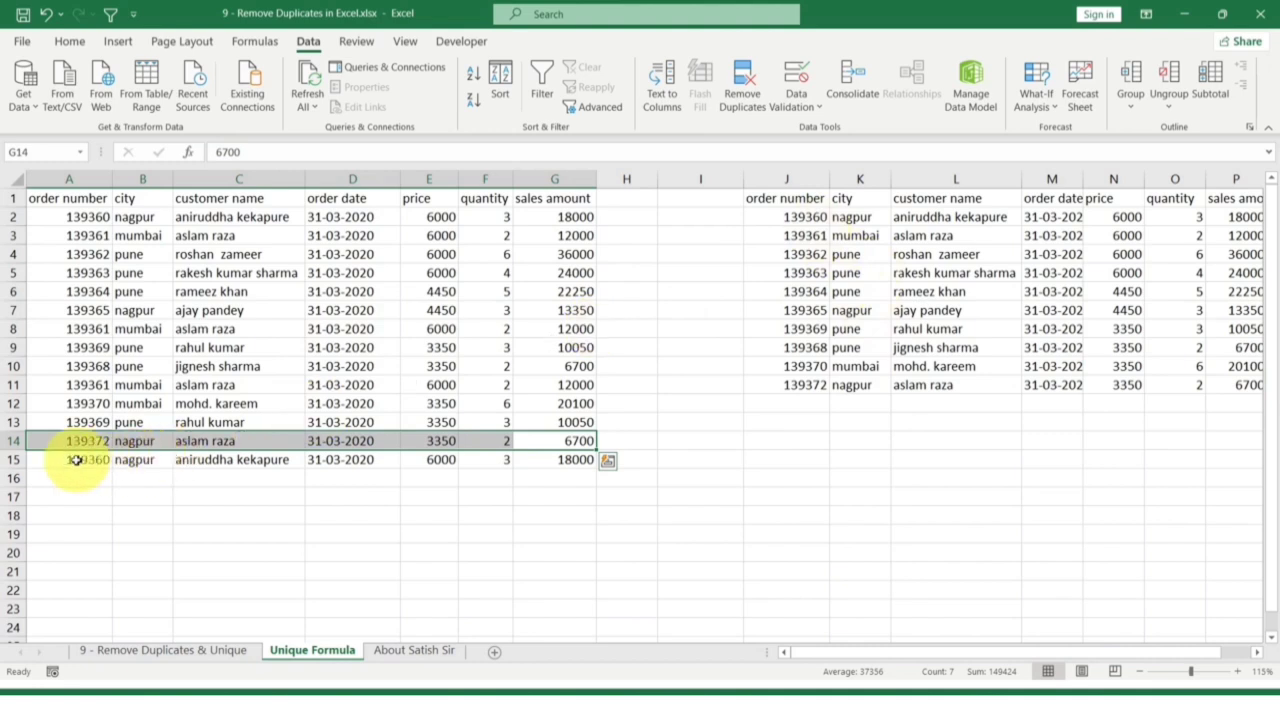
Review the spilled result's customer names and cities, from 139361 (mumbai) to 139372 (nagpur)
left_click(790, 219)
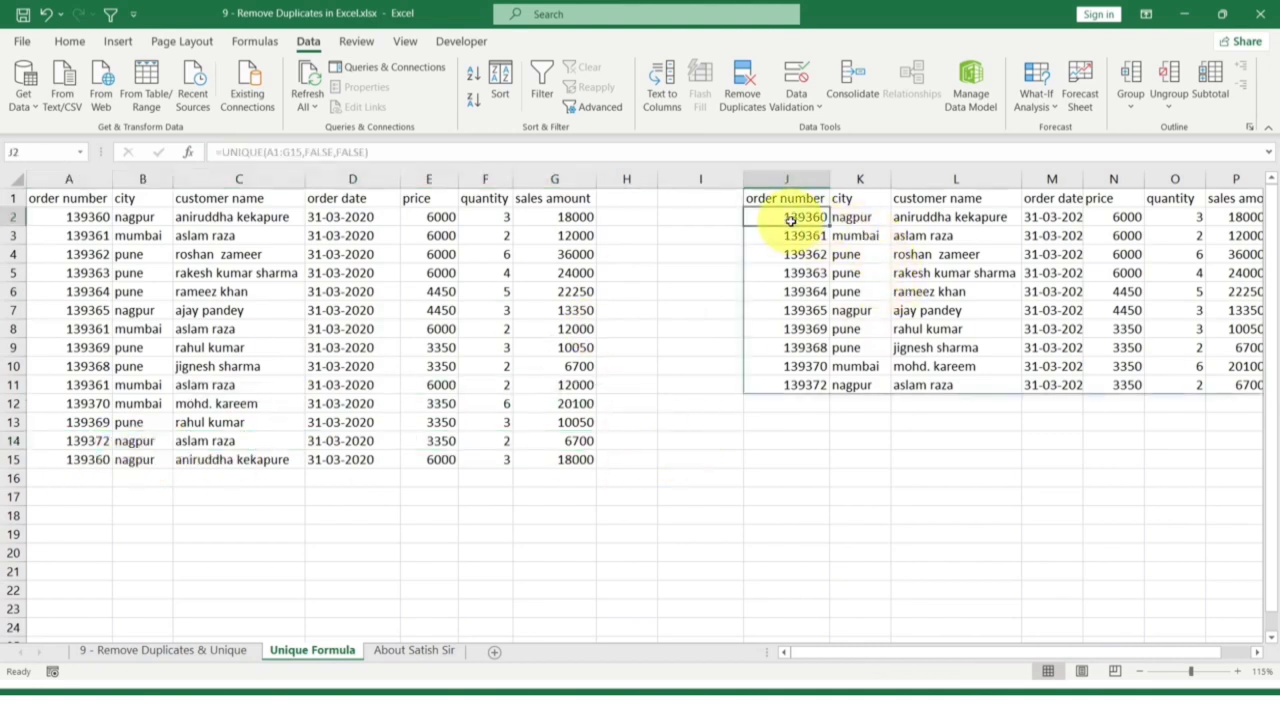
left_click(948, 238)
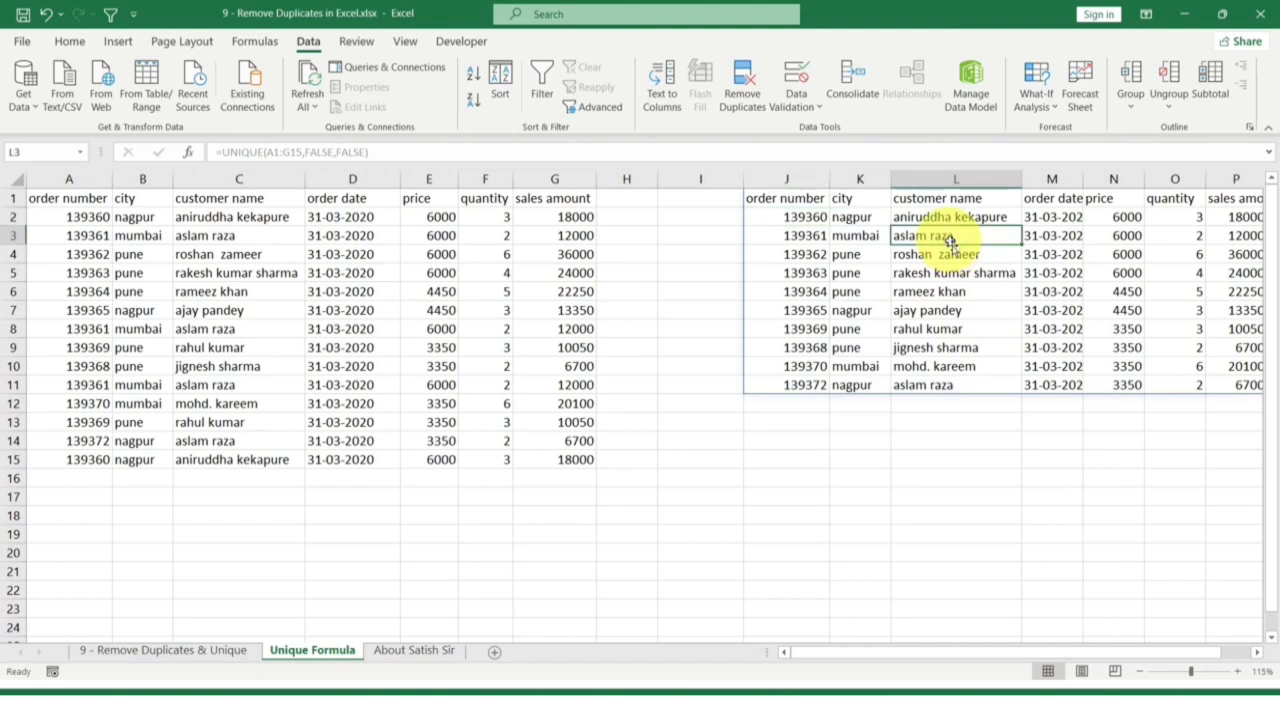
left_click(951, 257)
left_click(948, 295)
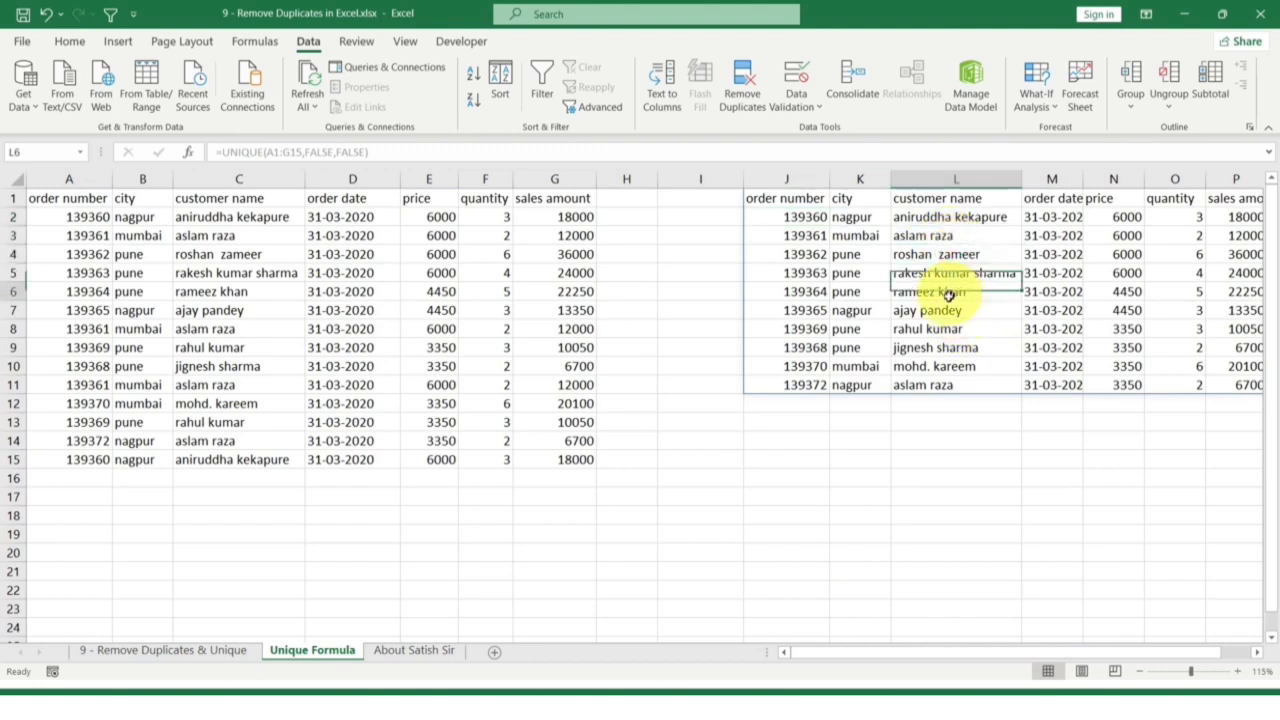
left_click(945, 330)
left_click(950, 366)
left_click(826, 235)
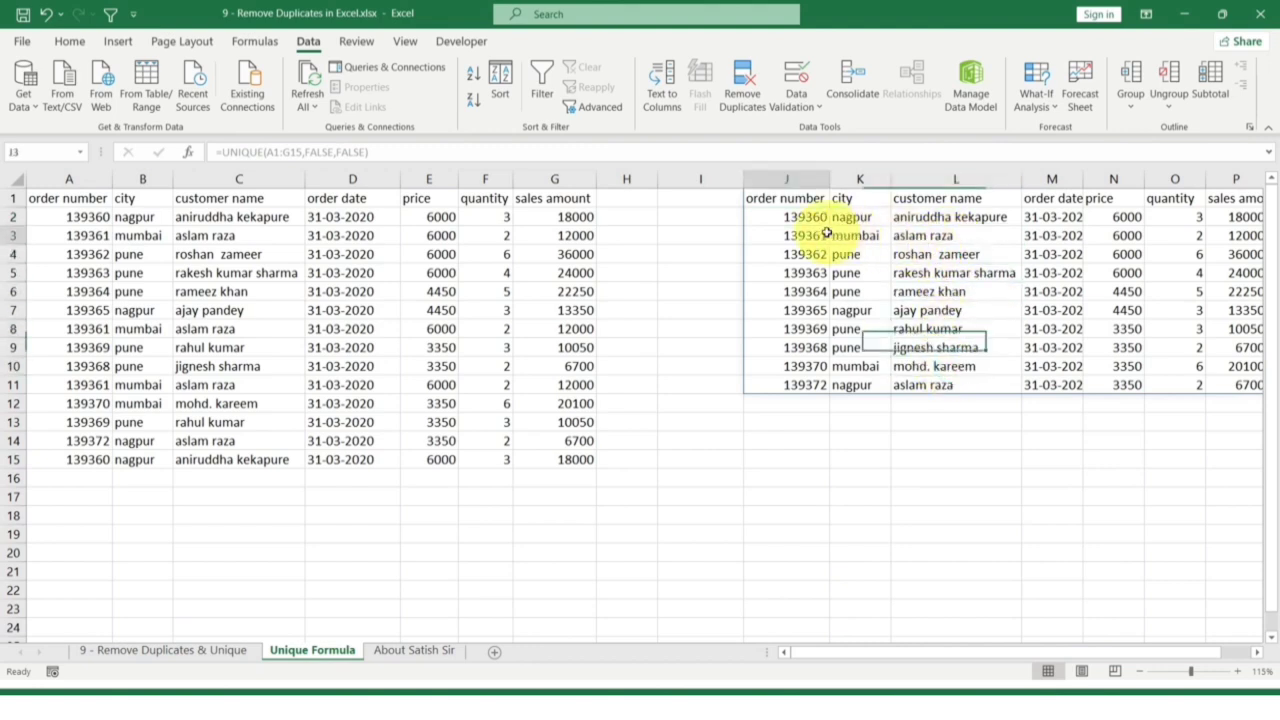
left_click_drag(826, 235, 1000, 235)
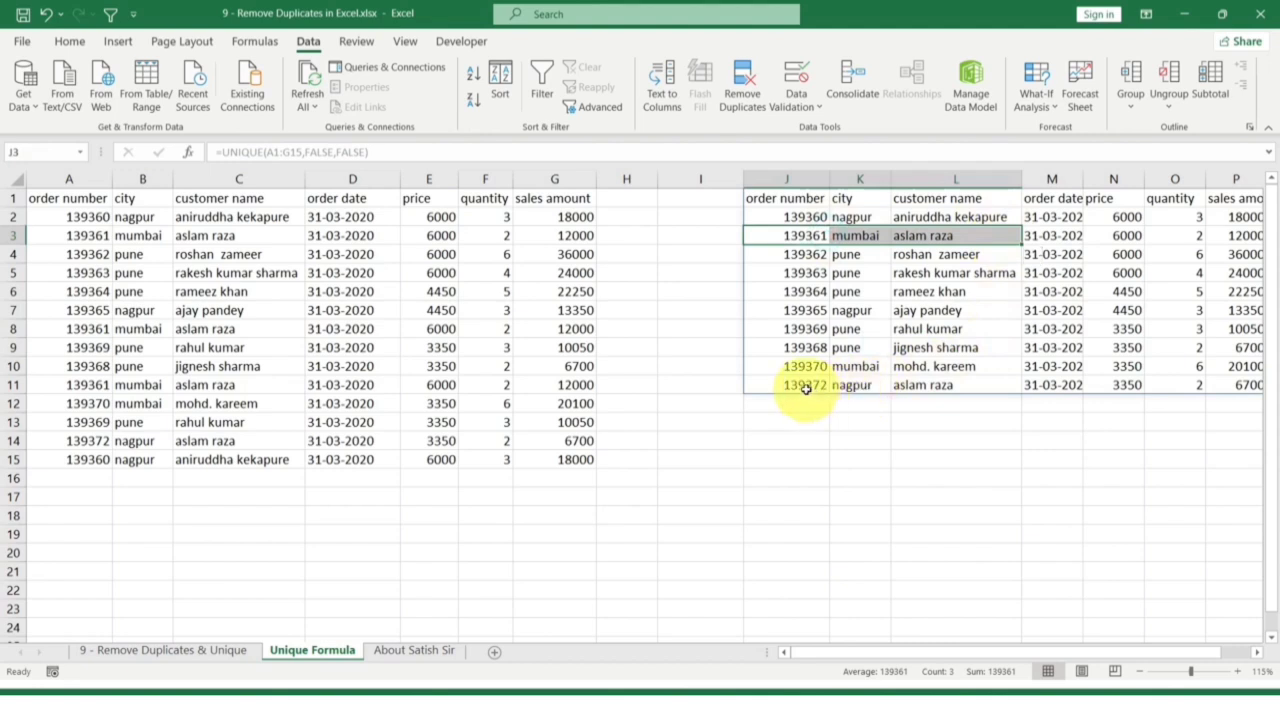
left_click_drag(806, 388, 983, 385)
left_click(880, 384)
left_click(870, 238)
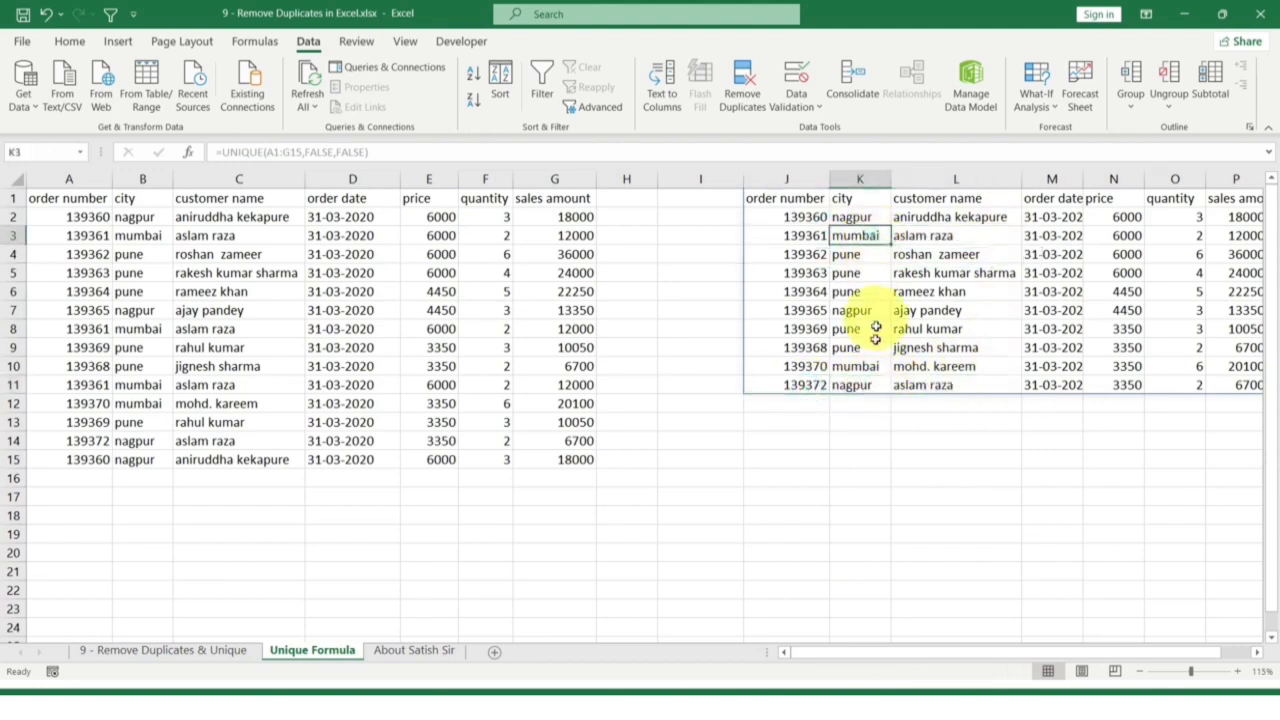
left_click(867, 381)
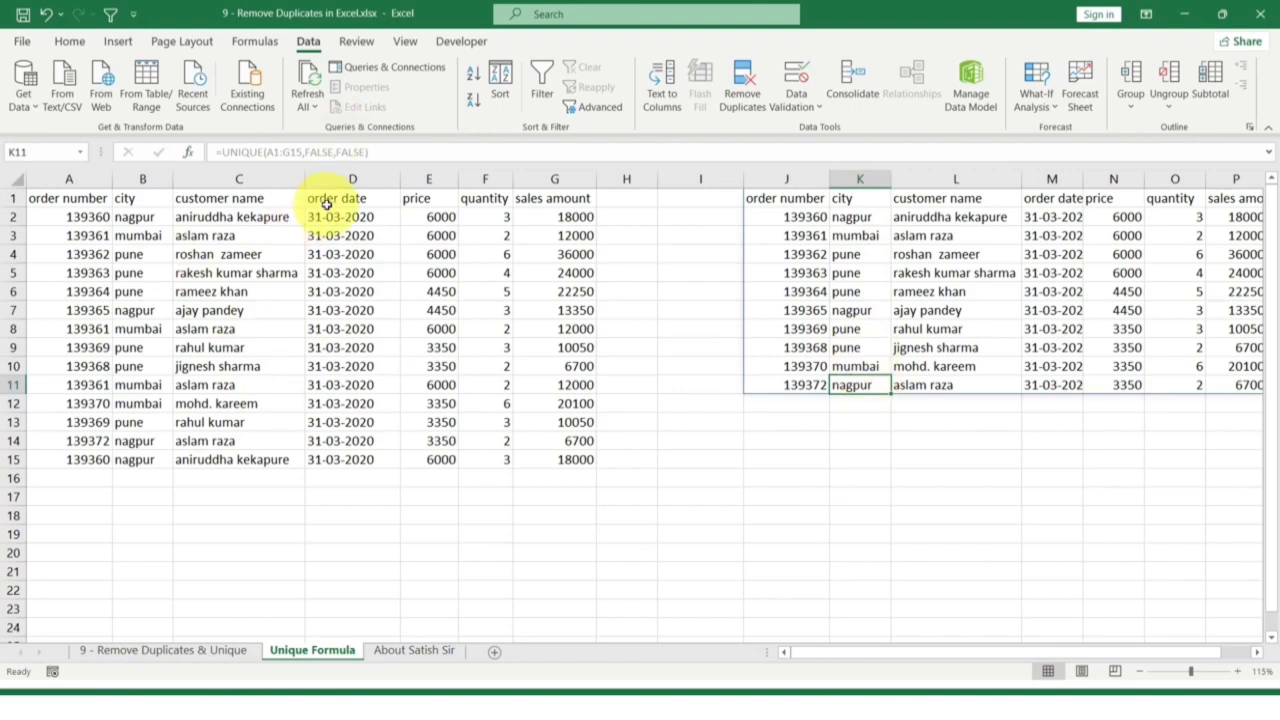
left_click_drag(786, 385, 1166, 394)
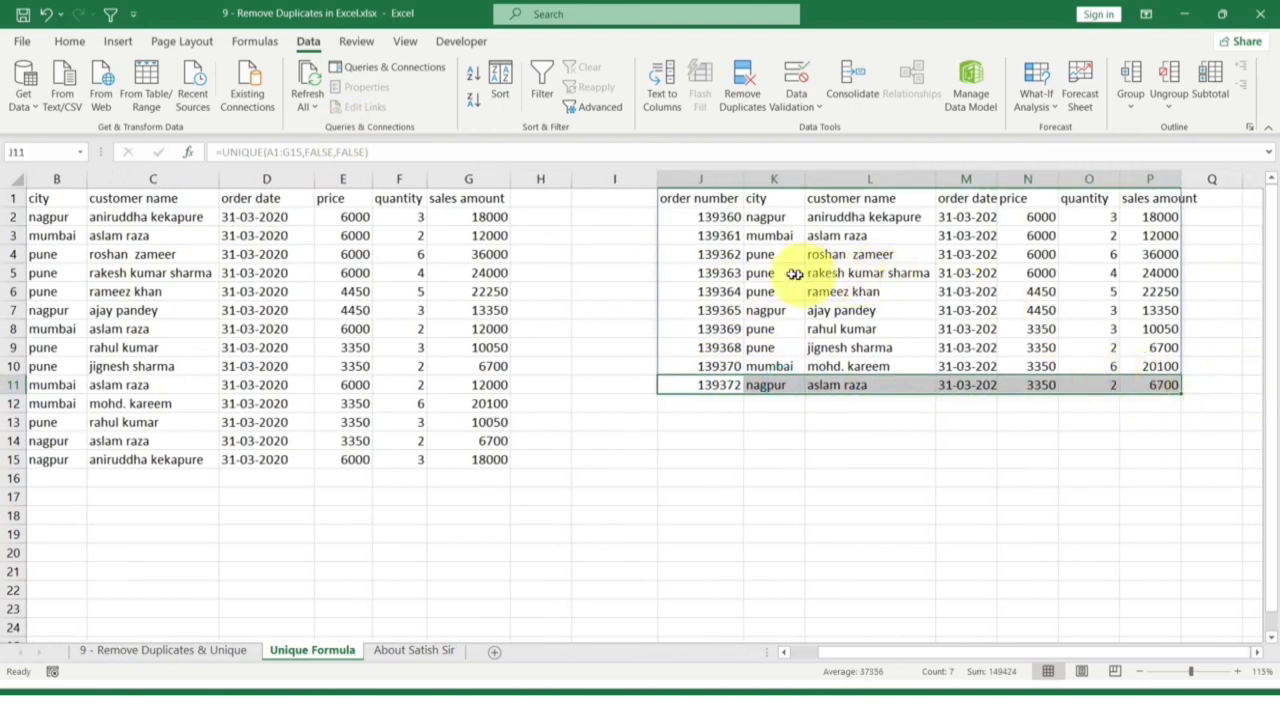
Recheck order 139361 in source rows 3 and 11 against the result, then reopen J1's formula
left_click_drag(43, 232, 529, 229)
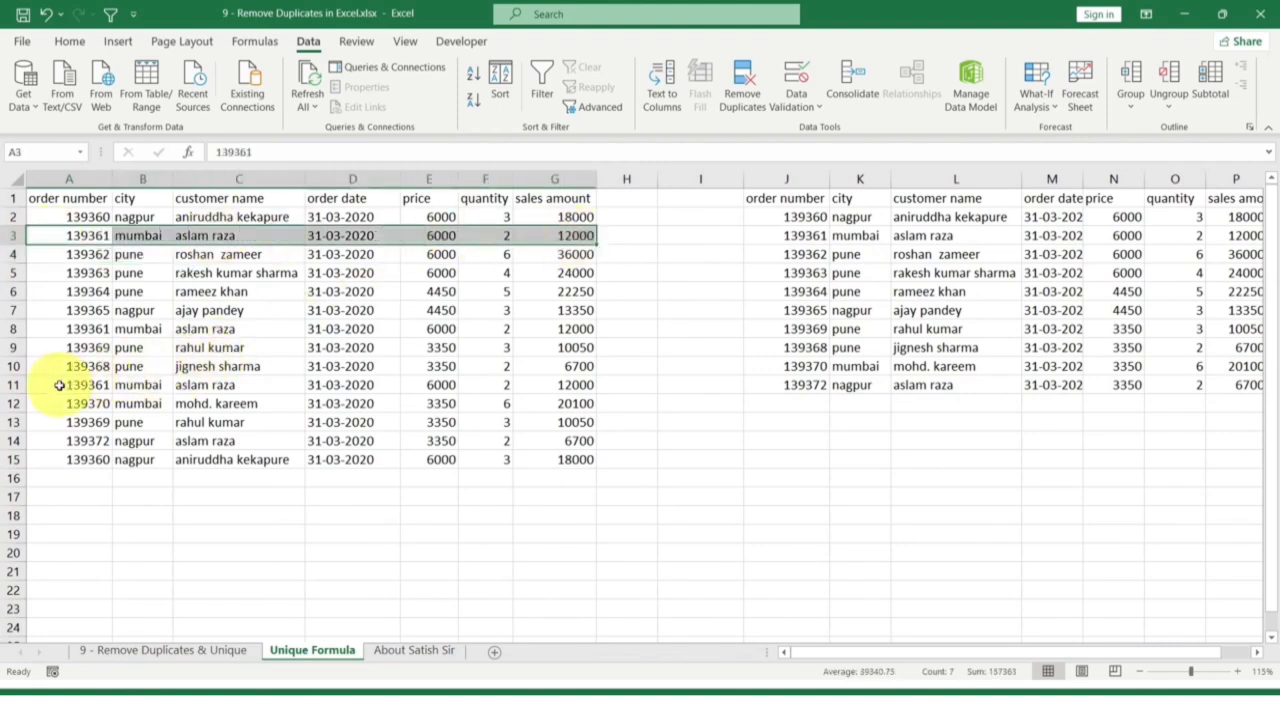
left_click_drag(55, 385, 591, 391)
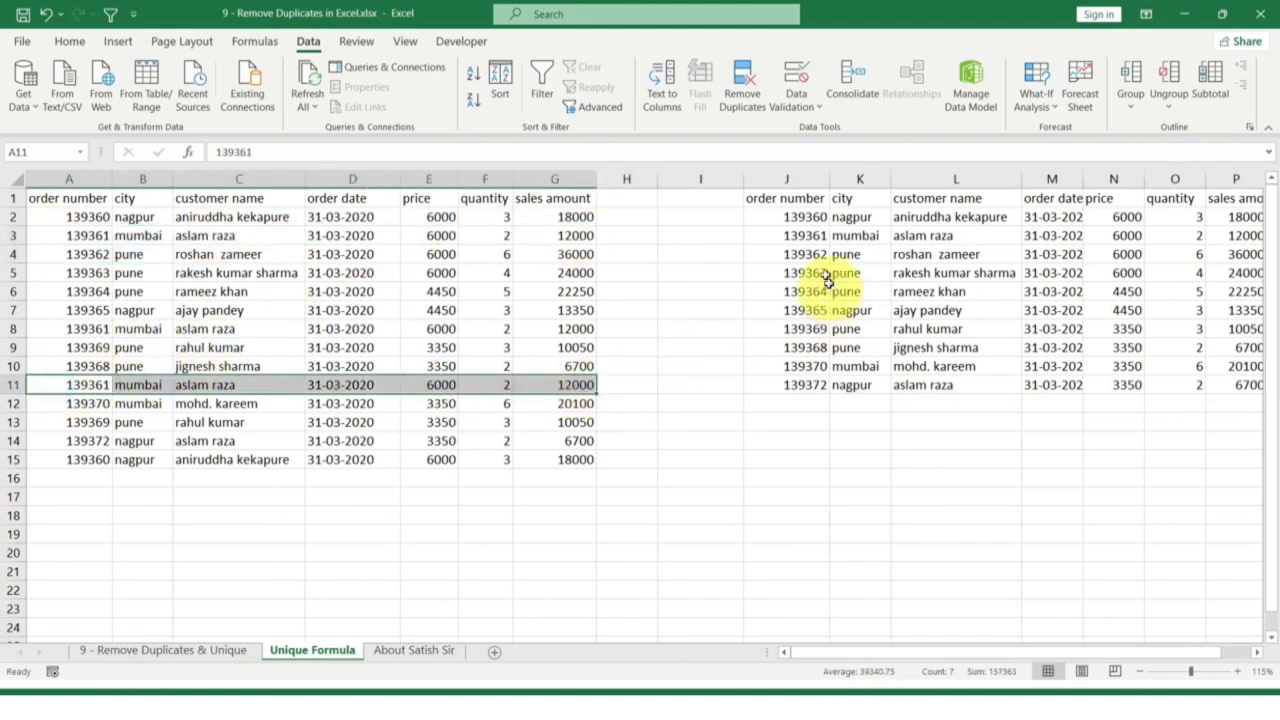
left_click(797, 236)
left_click_drag(797, 236, 918, 235)
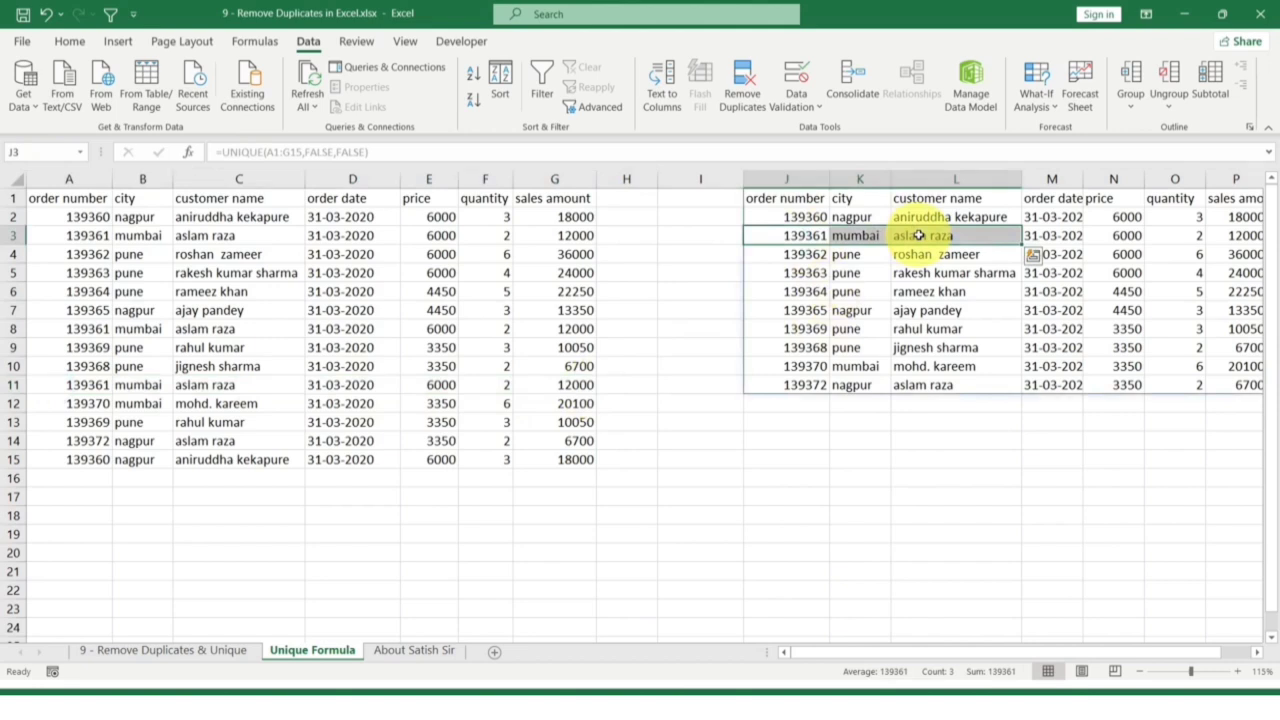
double_click(800, 199)
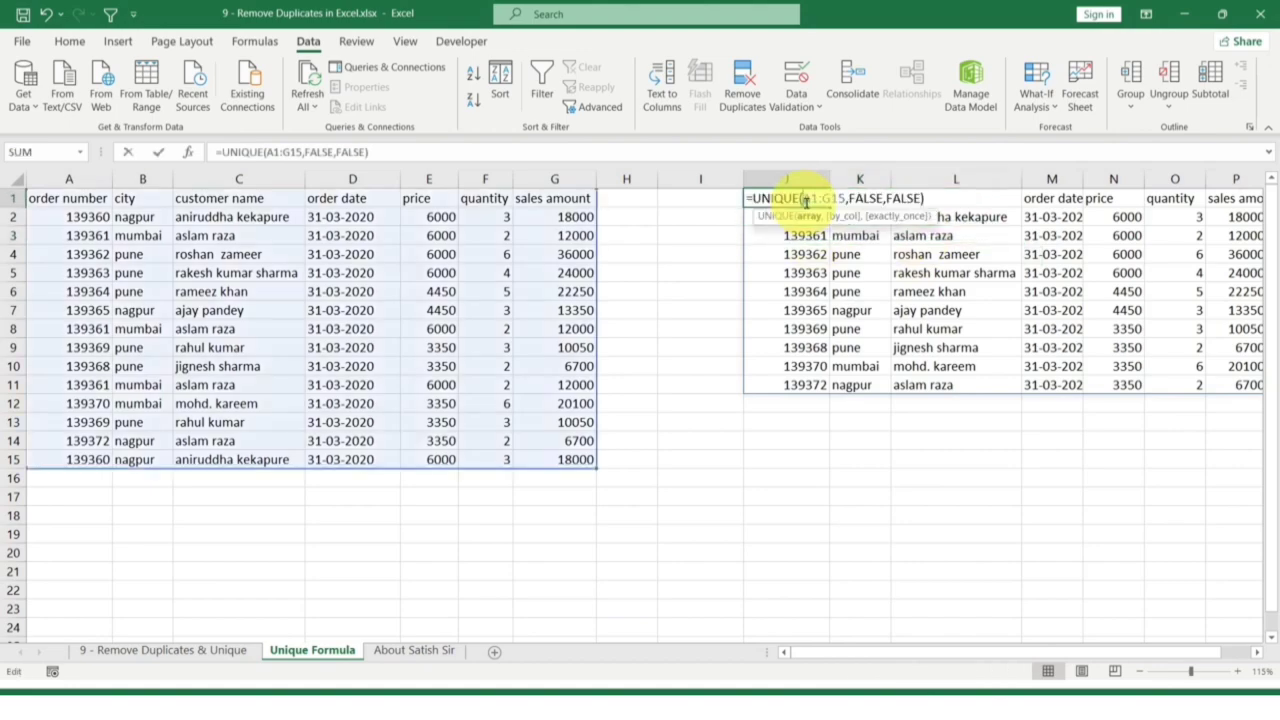
left_click(925, 198)
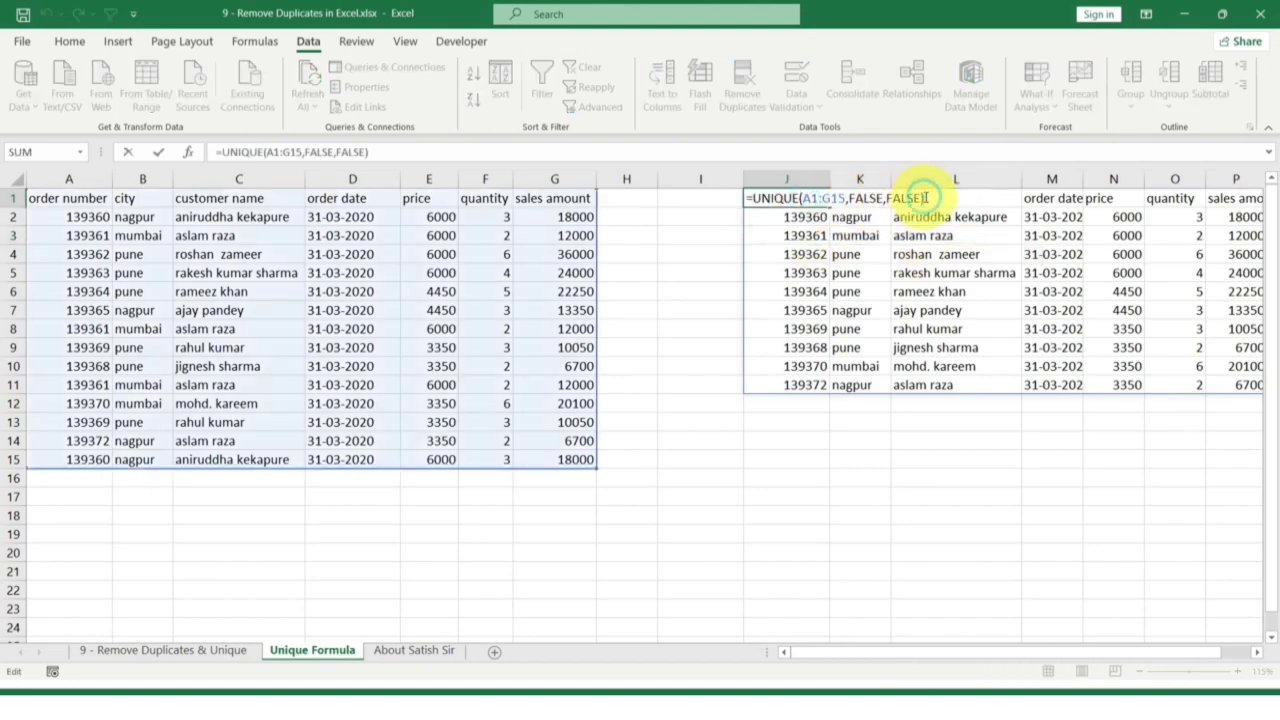